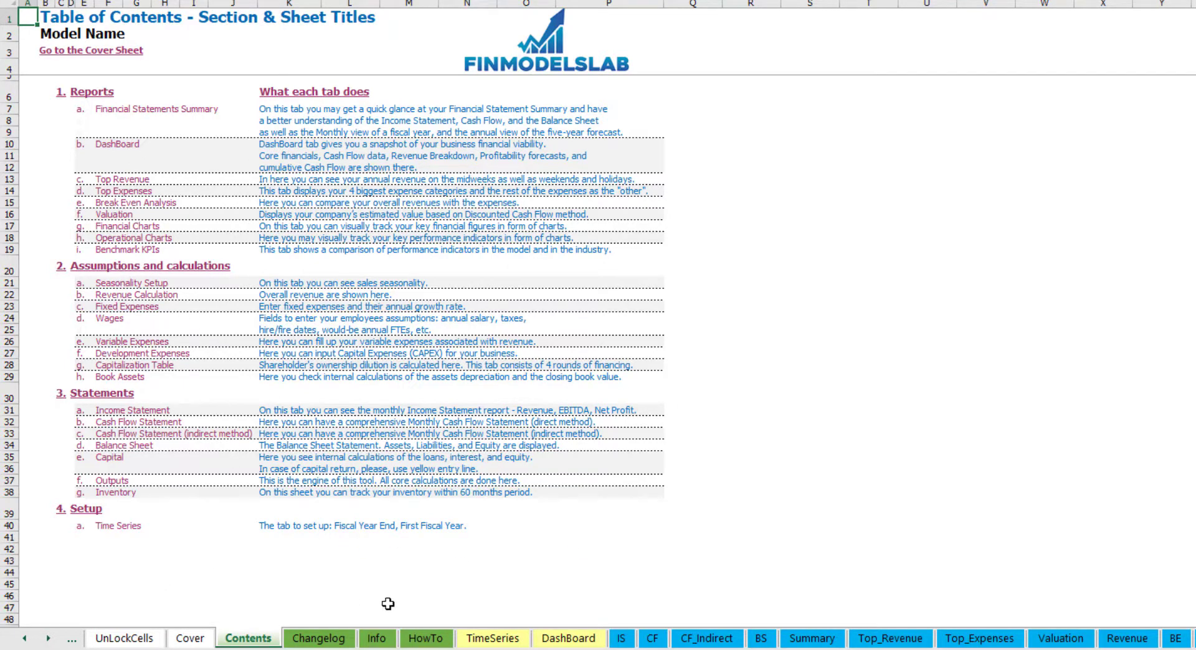
Read through the HowTo sheet's guidance, from the business model principles to the Book Assets and Top Revenue sections
click(426, 640)
scroll(187, 312, up, 20)
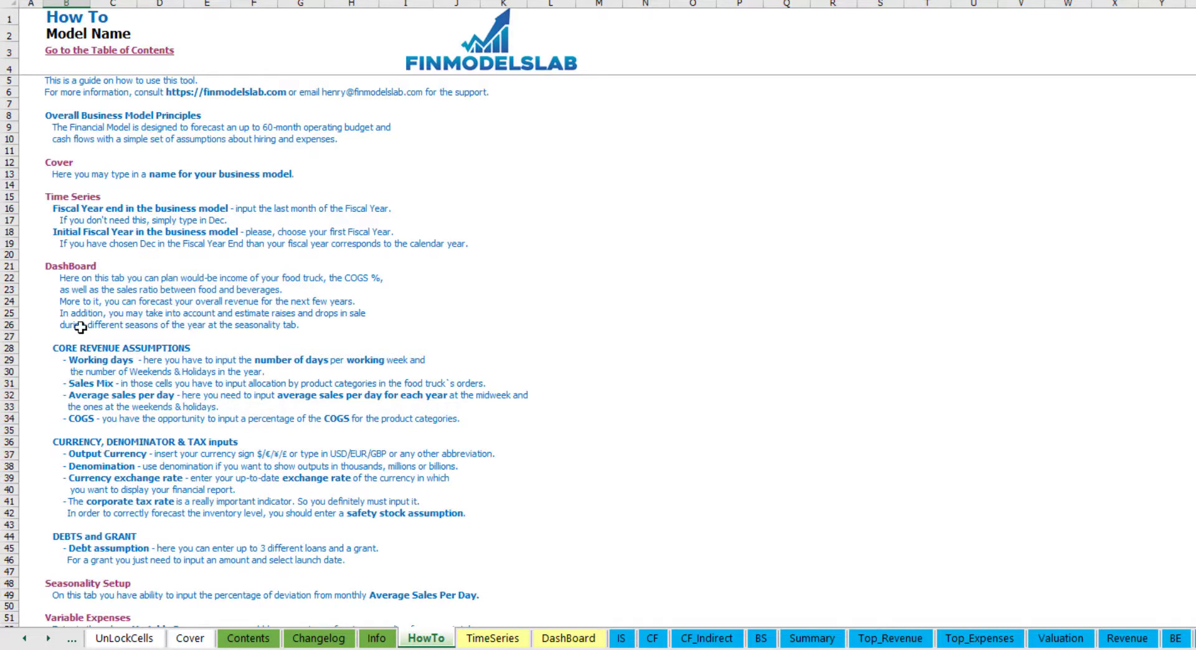
scroll(84, 361, down, 3)
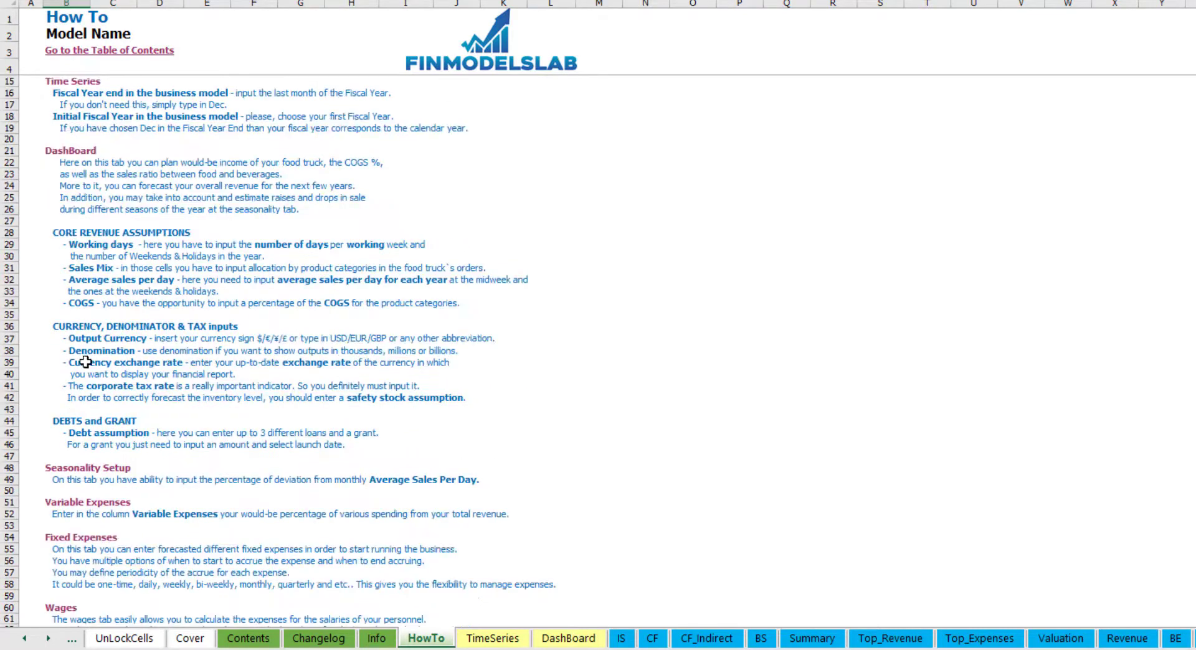
scroll(95, 418, down, 3)
scroll(81, 455, down, 7)
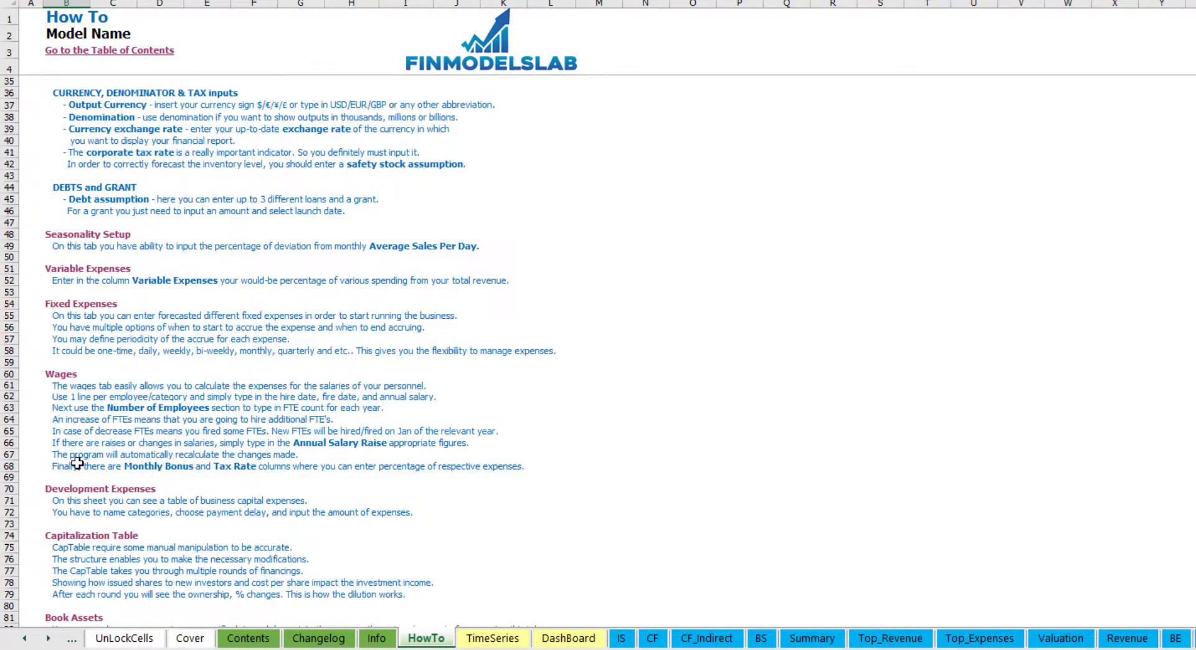
scroll(84, 405, up, 13)
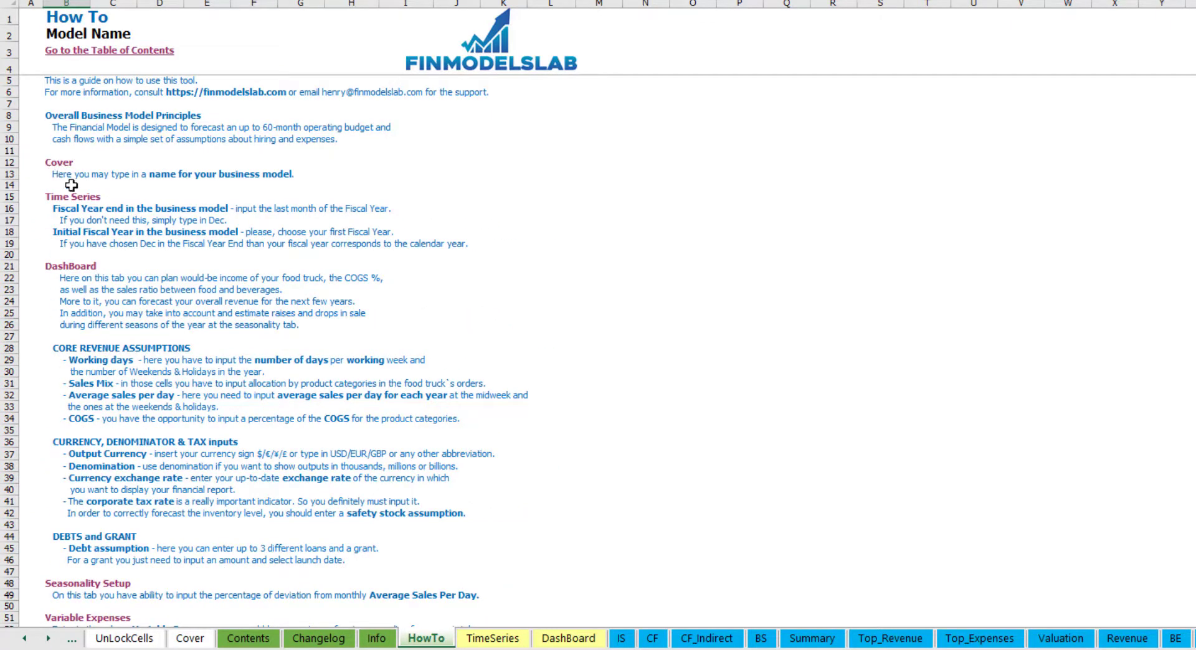
scroll(69, 325, down, 13)
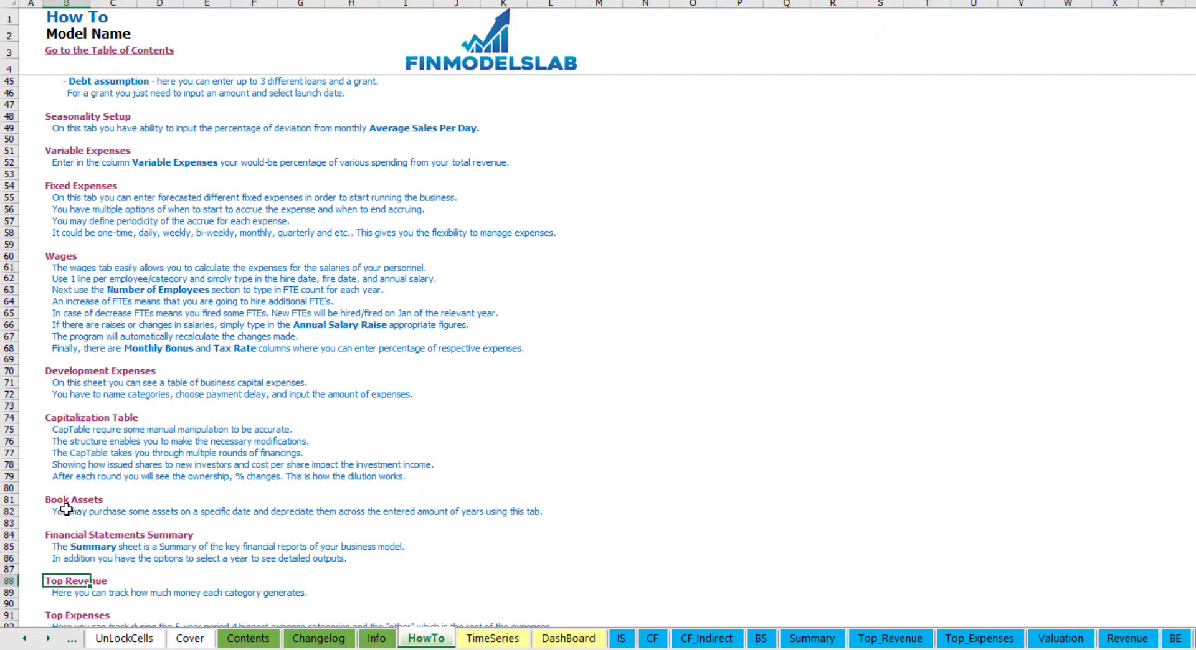
click(56, 500)
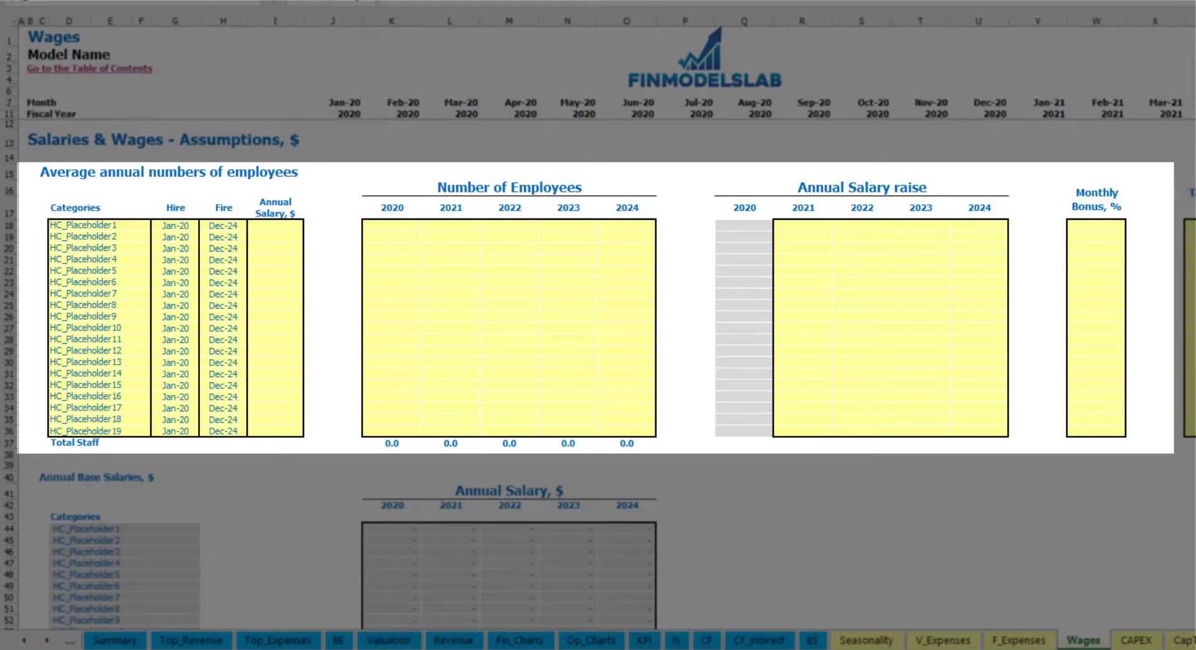
Name the first staff category CFO on the Wages sheet and set its hire date to Mar-20
click(133, 226)
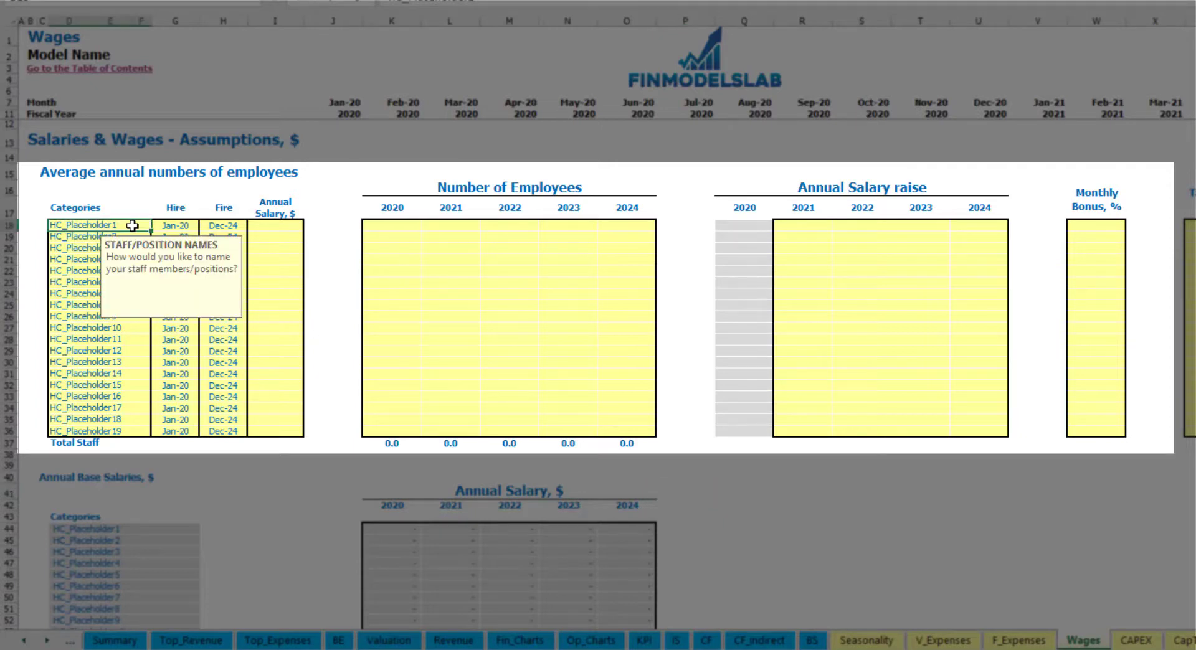
text(CFO)
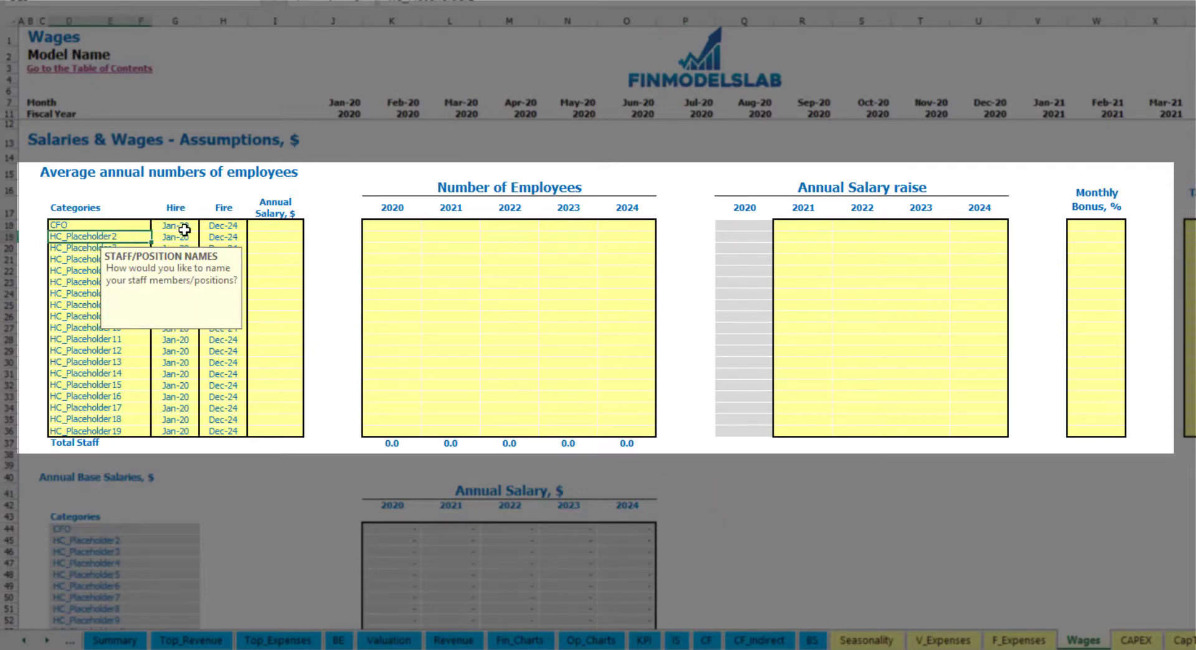
click(184, 229)
click(204, 226)
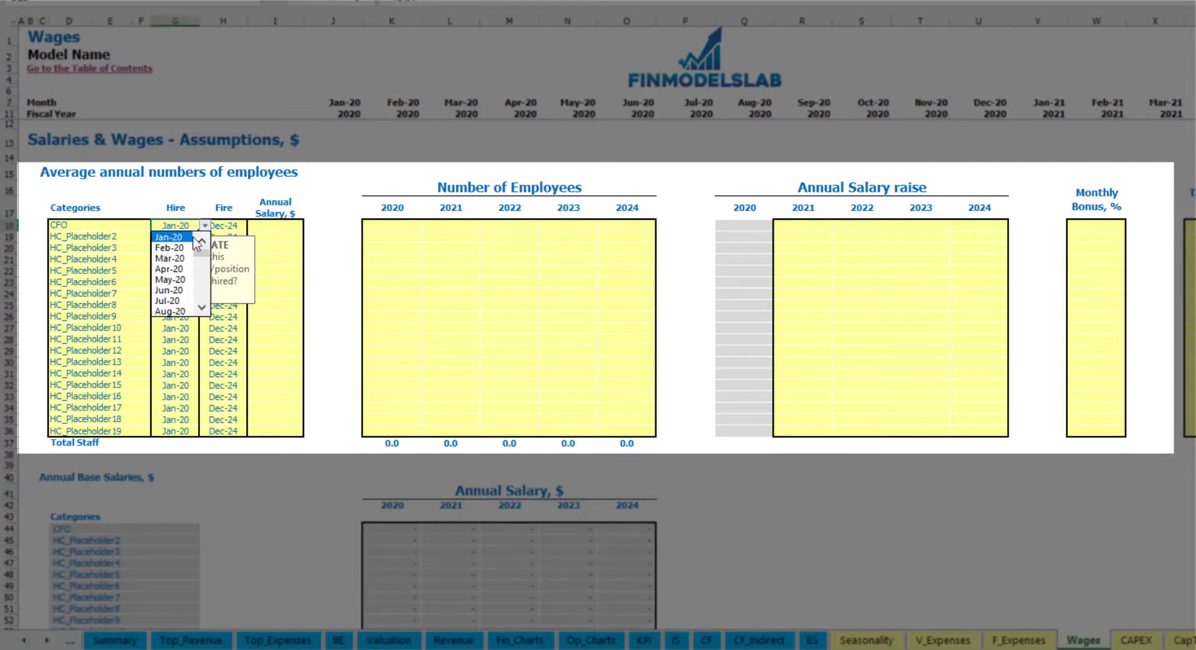
click(185, 258)
Set the CFO's annual salary to 50000 and enter 1 employee for each year from 2020 to 2024
click(222, 226)
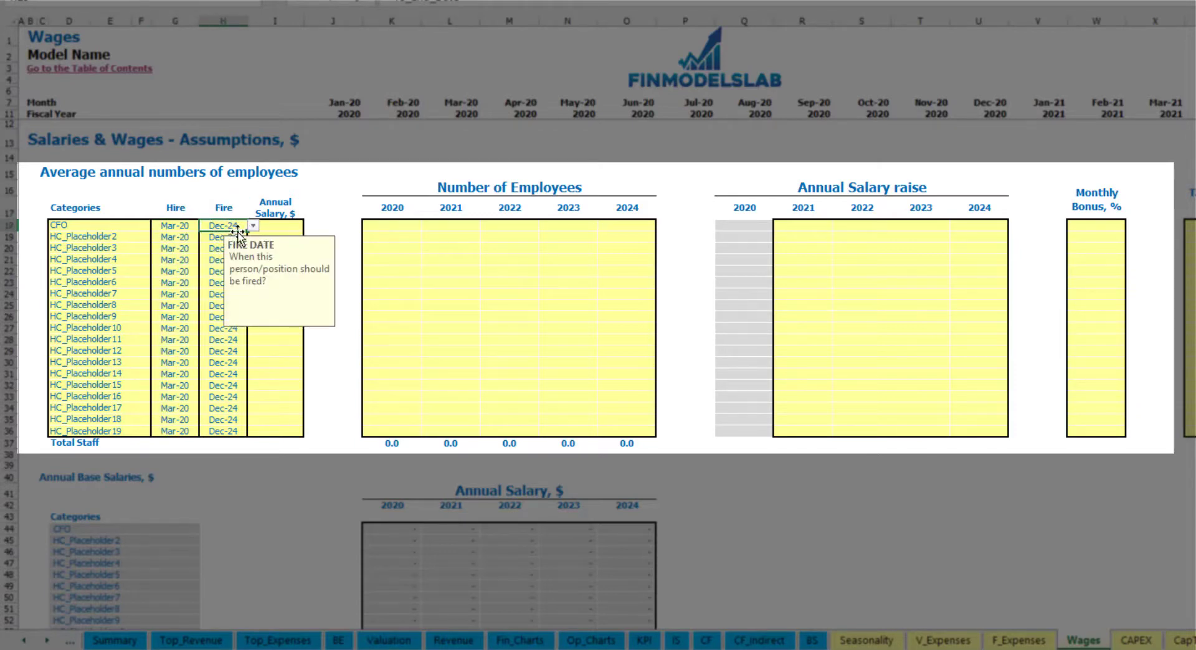
click(280, 227)
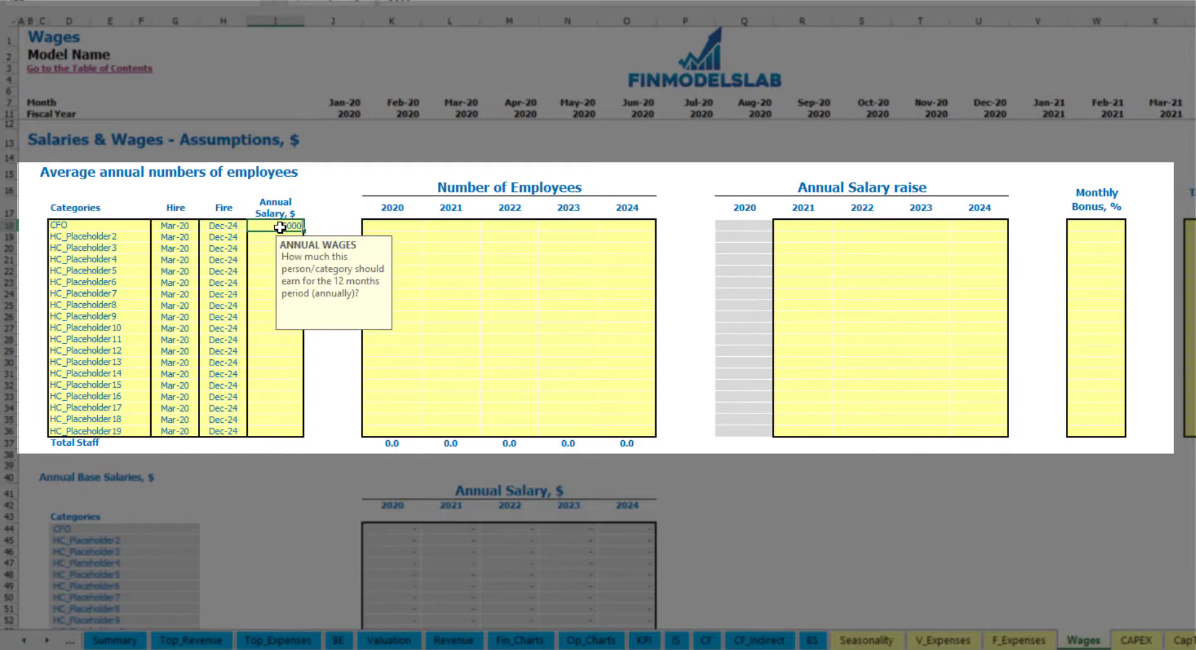
text(50000)
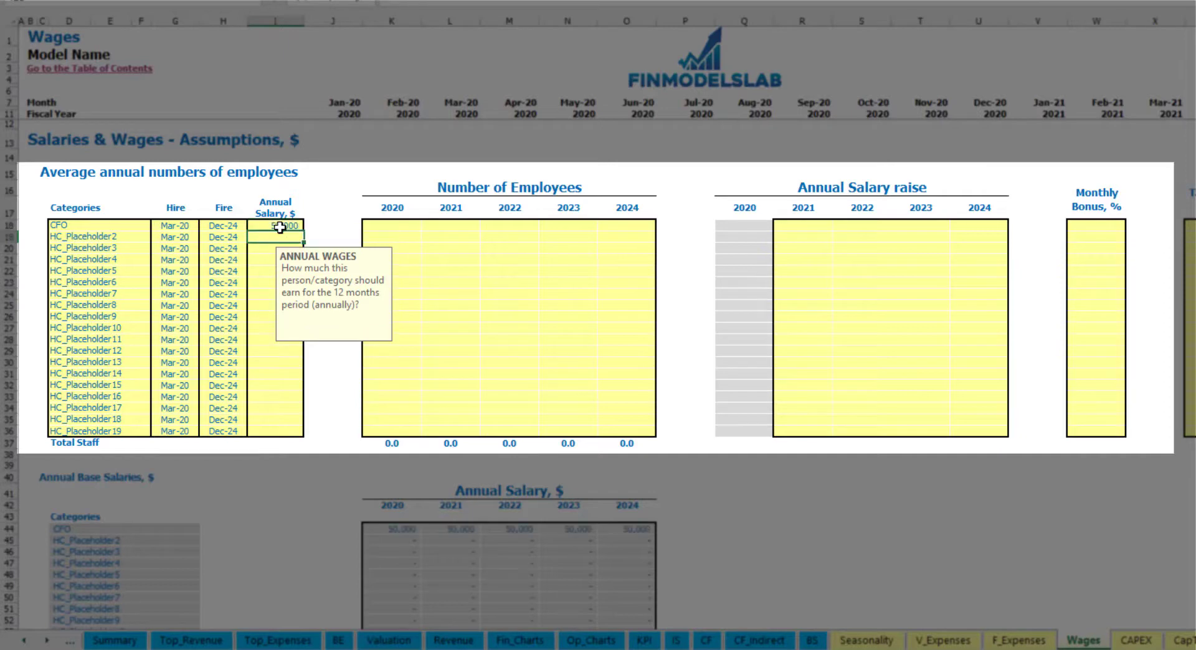
click(408, 230)
text(1	1	1	1	1)
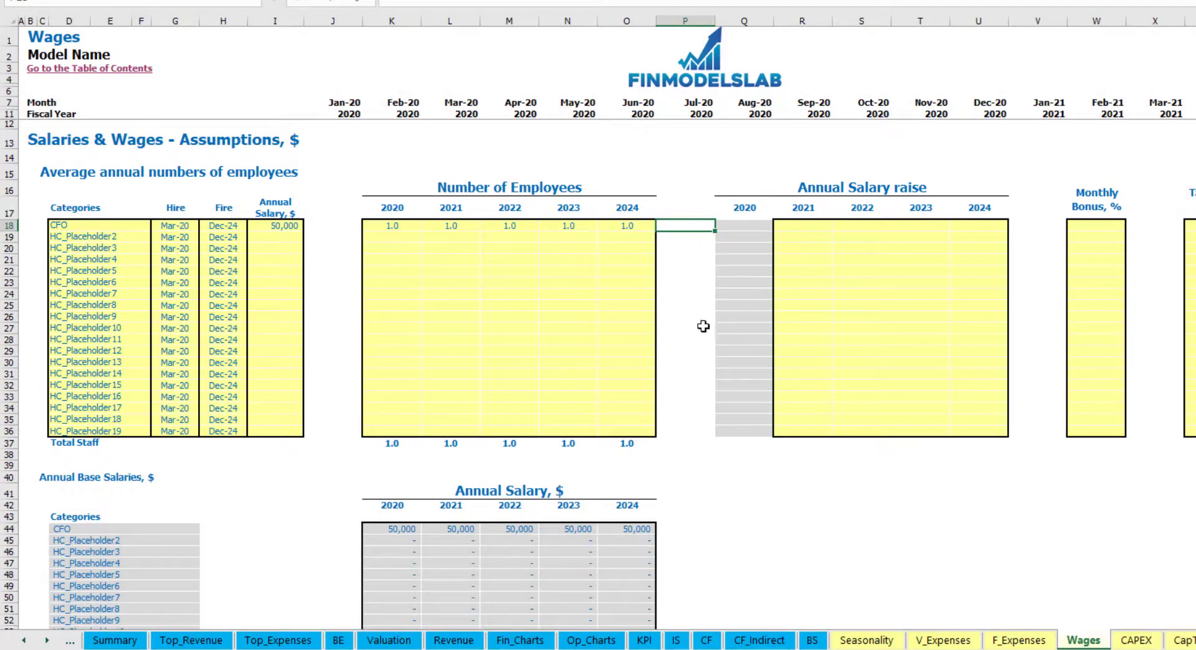
Examine the monthly Total Staff Numbers for the CFO from the hire date through the later forecast years
scroll(689, 328, down, 4)
scroll(711, 309, up, 4)
scroll(628, 380, down, 14)
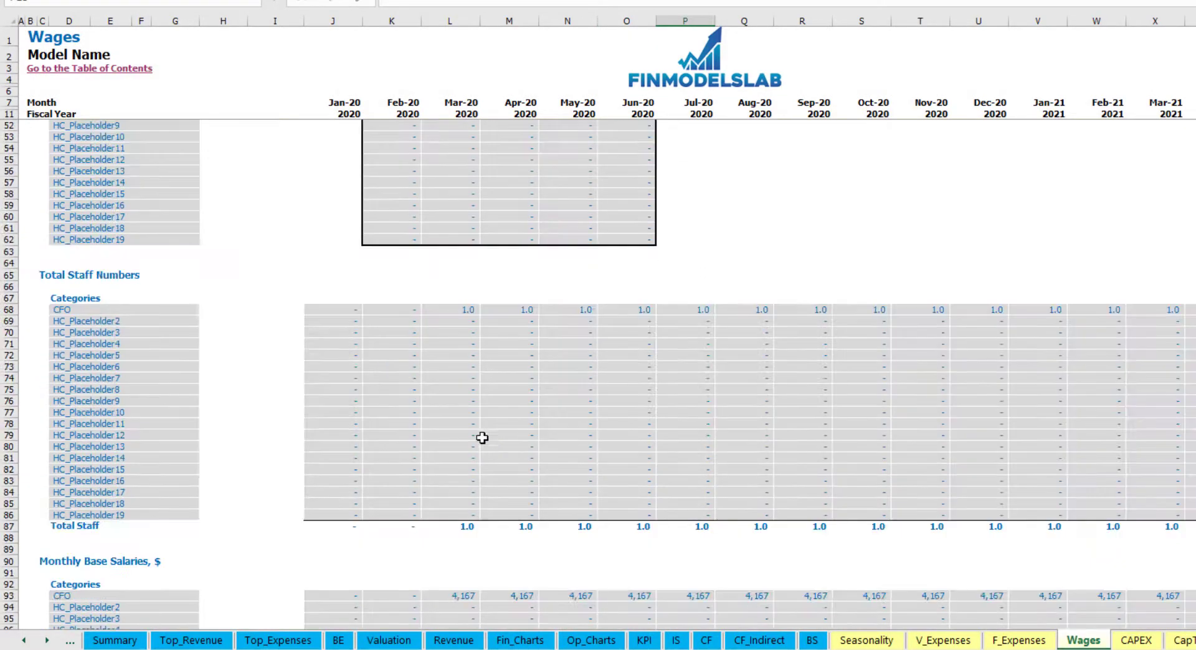
click(468, 309)
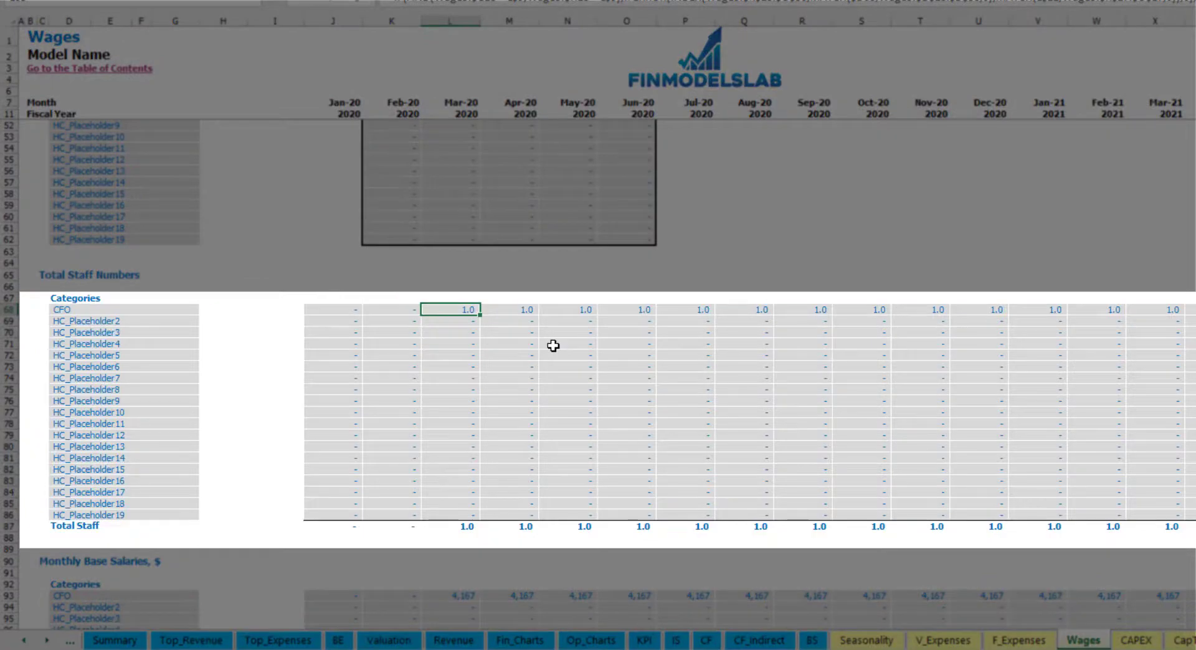
scroll(553, 346, right, 14)
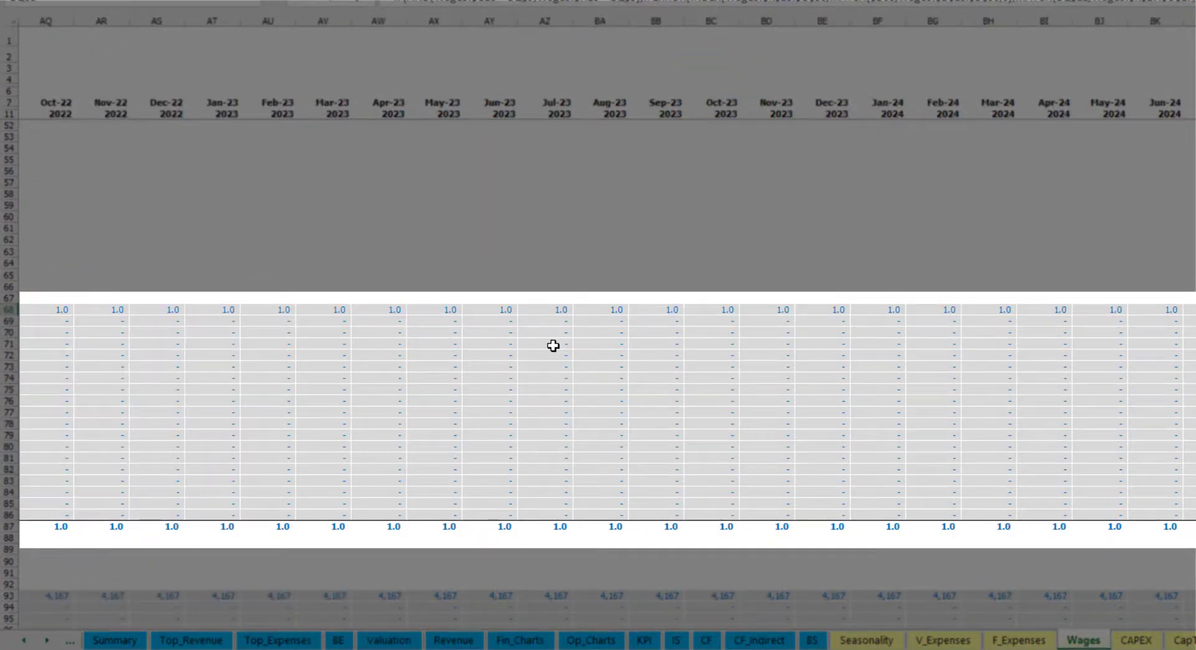
key(ctrl+Left)
key(ctrl+Left)
key(ctrl+Left)
scroll(557, 384, up, 14)
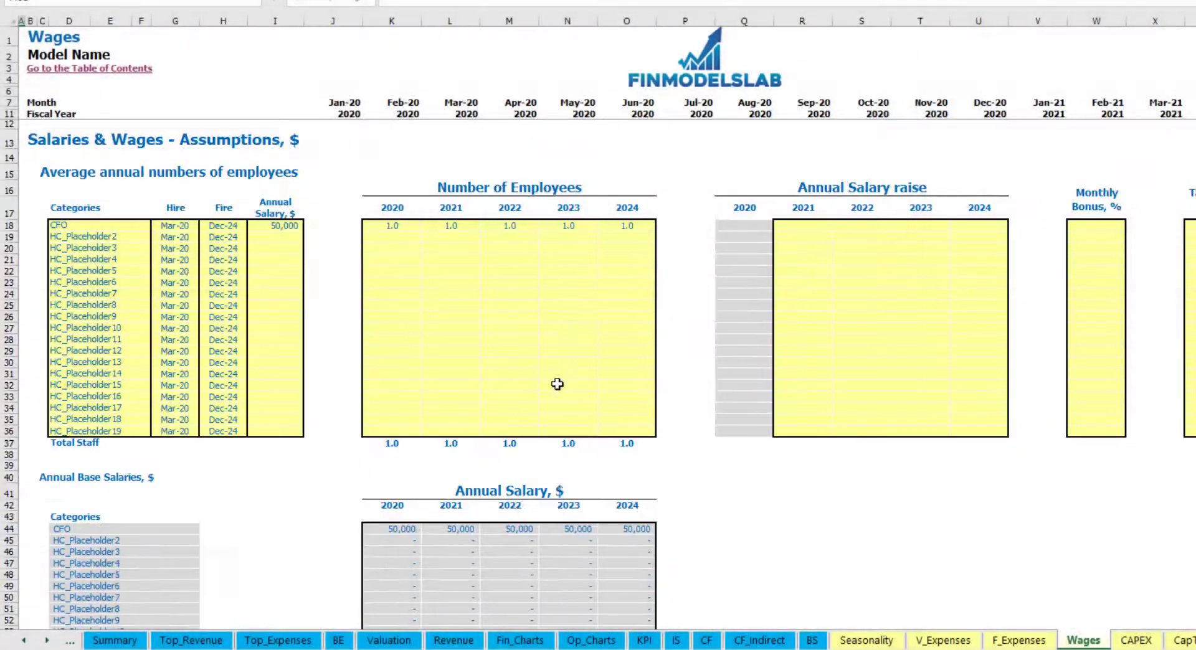
Set the CFO's annual salary raise to 5% for 2021 and copy it across the years through 2024
click(809, 227)
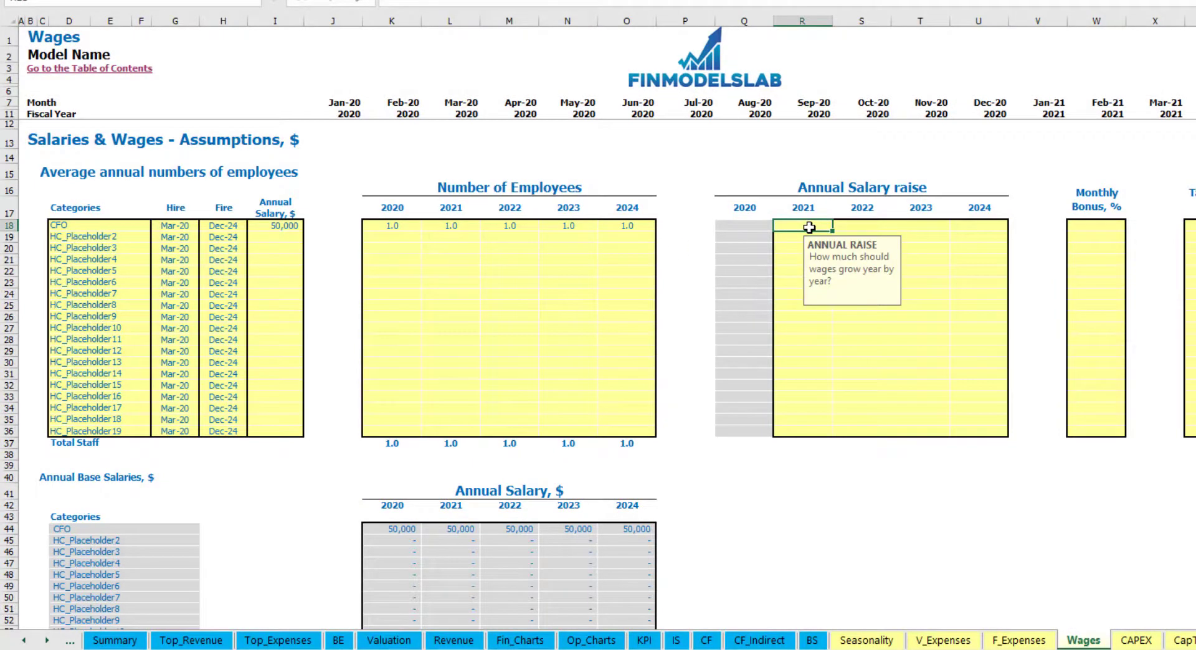
text(5)
key(Return)
key(Up)
key(ctrl+c)
key(Right)
key(shift+Right)
key(shift+Right)
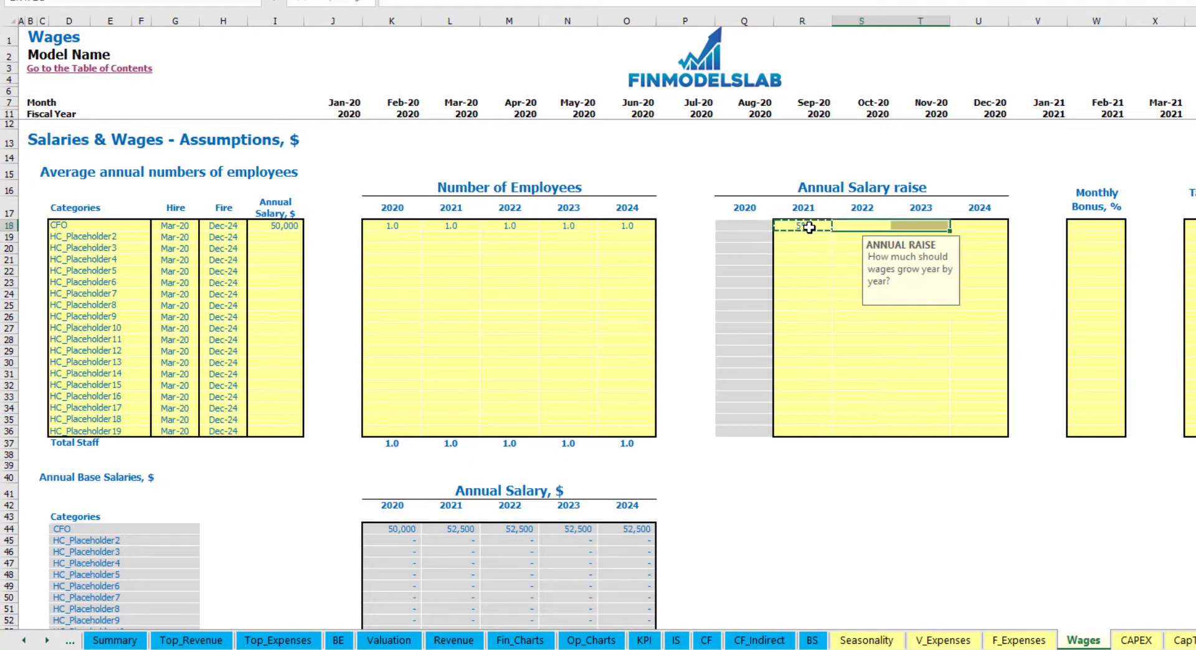
key(ctrl+v)
Compare the CFO's annual base salaries for 2020 to 2024 with the entered starting salary and yearly raises
click(718, 491)
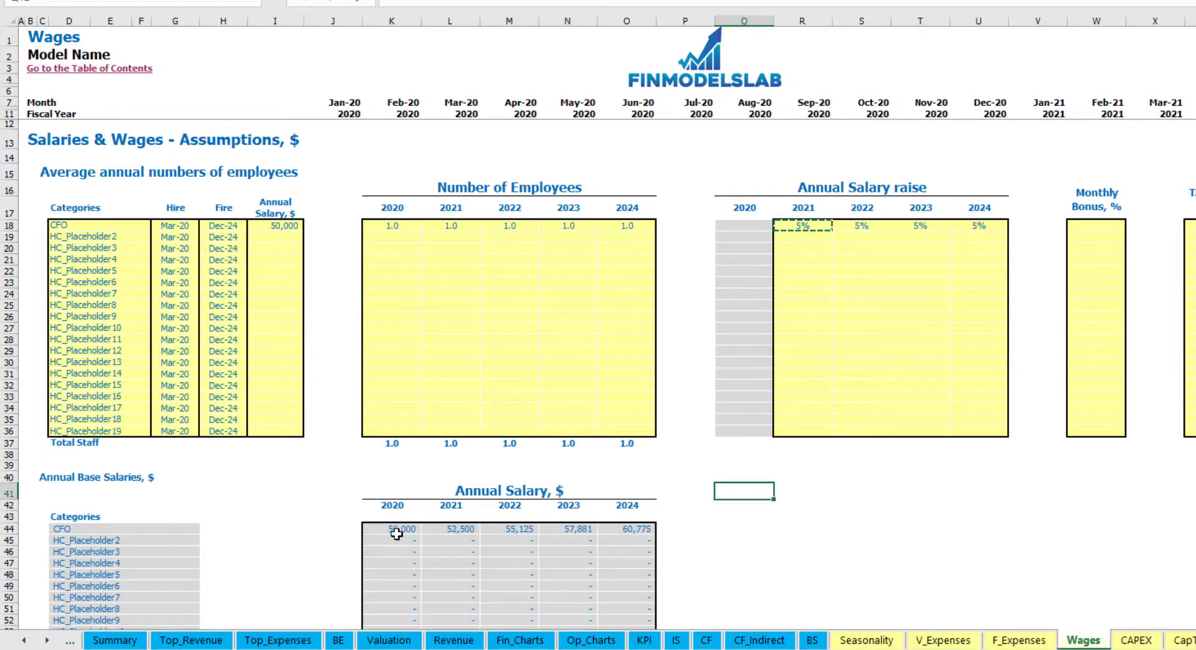
drag(397, 534, 633, 528)
click(459, 541)
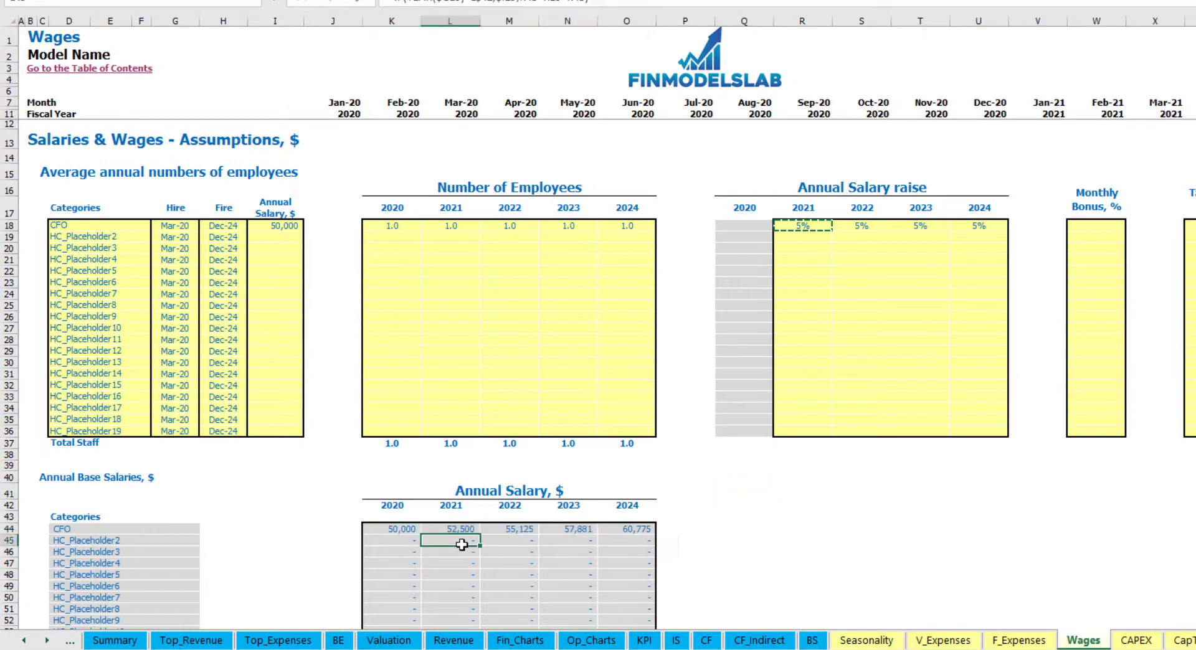
click(285, 230)
drag(820, 224, 974, 228)
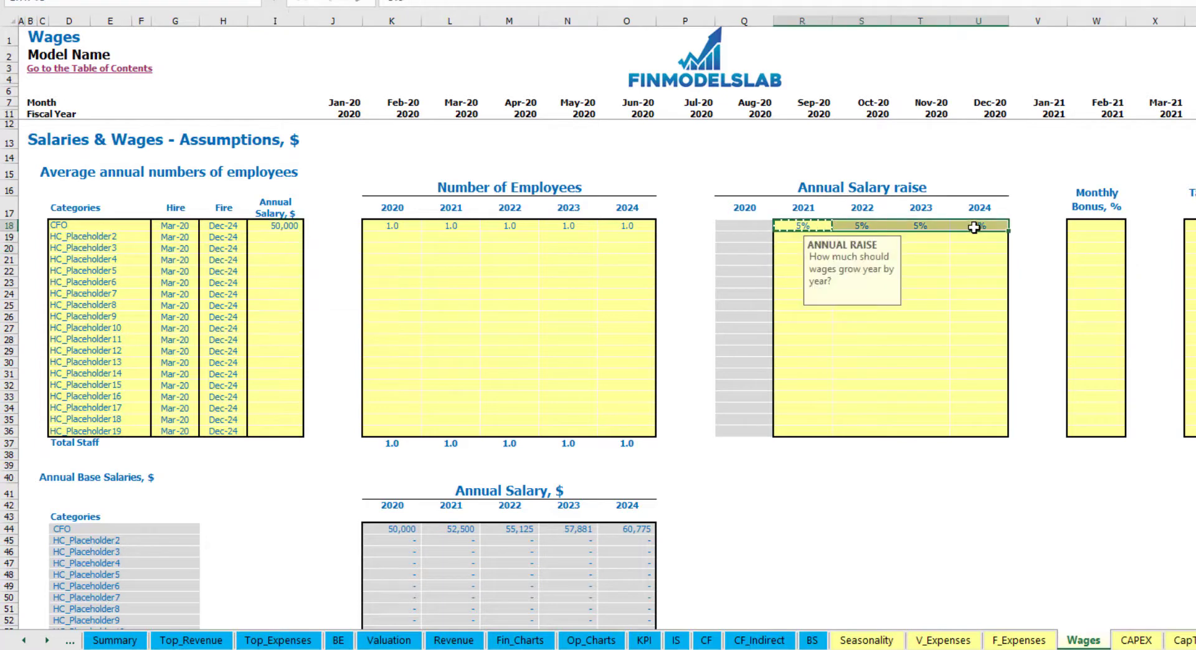
click(449, 529)
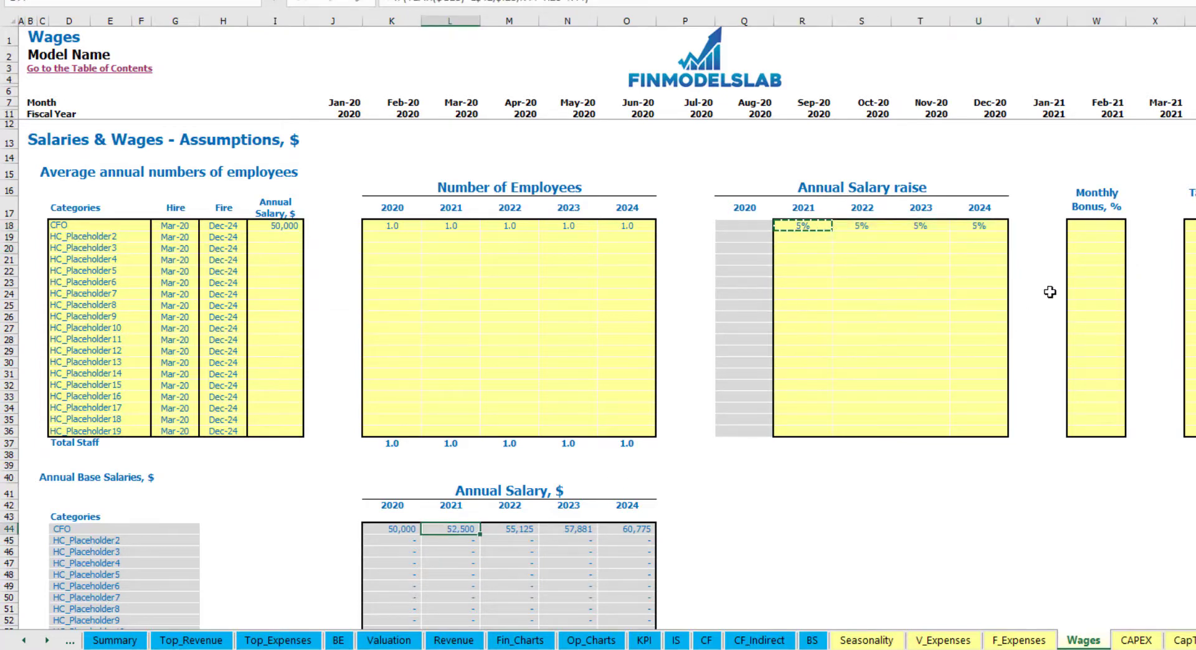
Set the CFO's monthly bonus to 10% and fill in the CFO's tax rate
click(1103, 224)
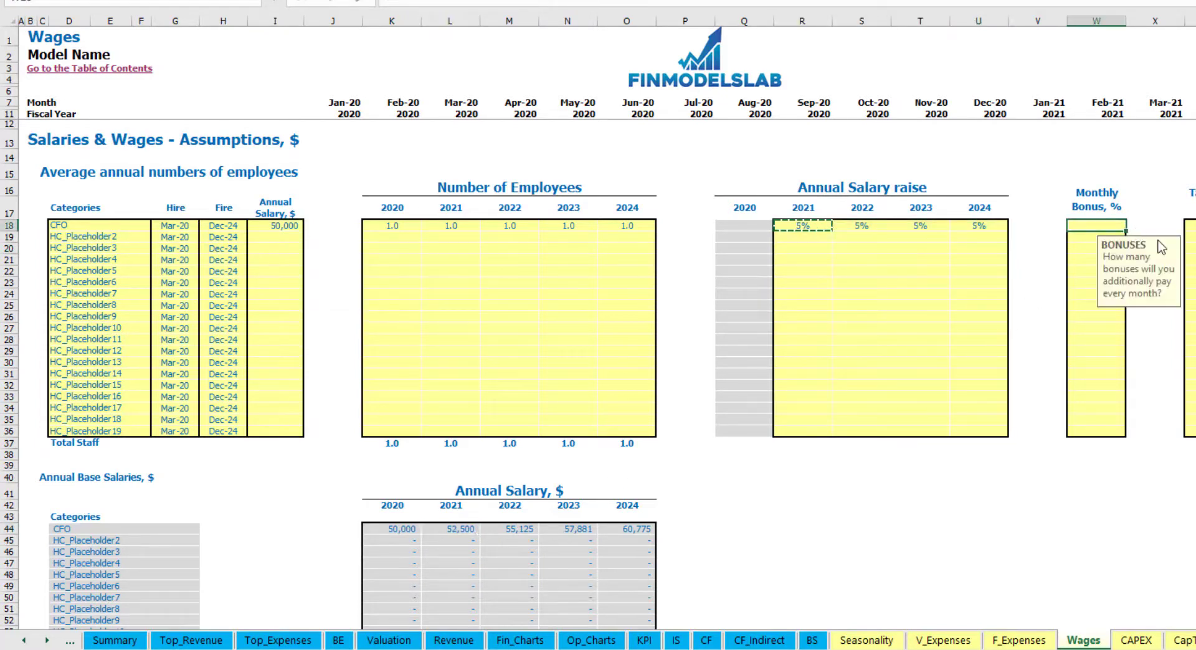
text(10%)
key(Return)
click(1191, 226)
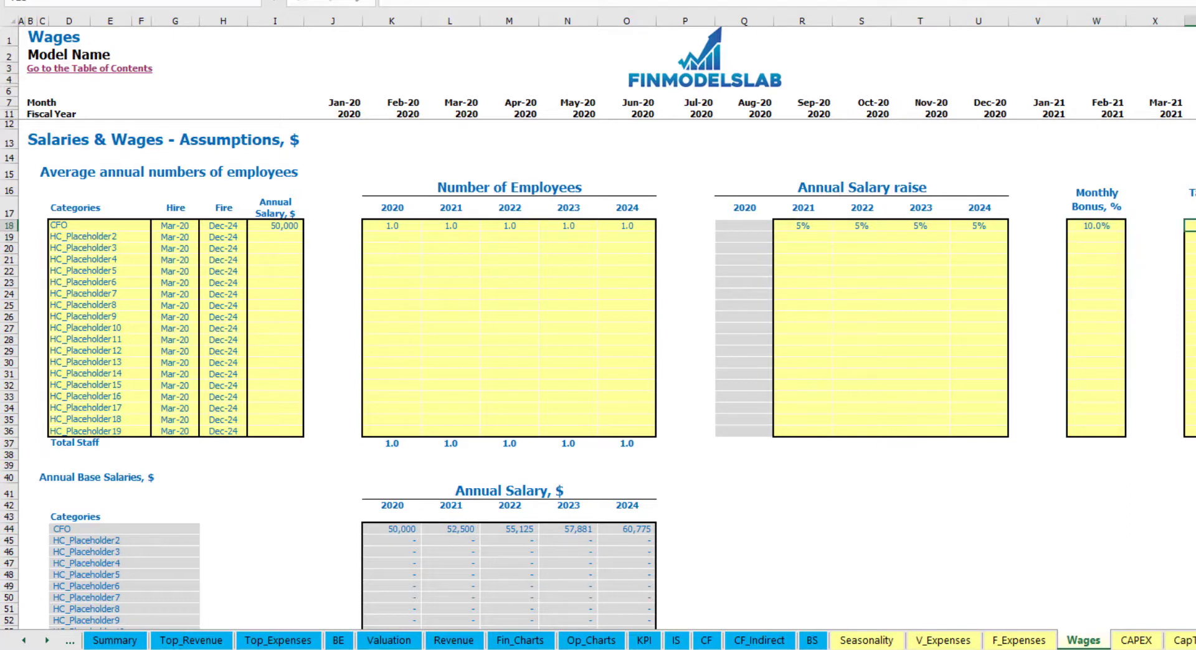
key(Return)
Review the CFO rows in the Monthly Base Salaries, Monthly Bonus and Monthly Base Taxes tables
scroll(511, 368, down, 17)
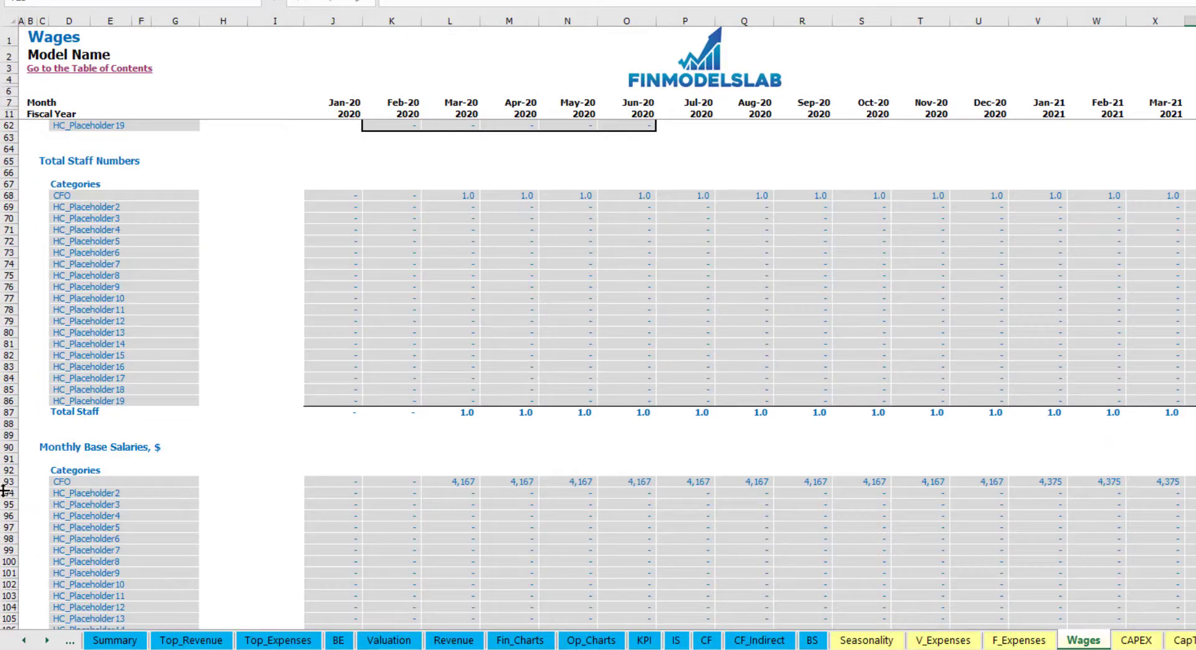
scroll(7, 492, down, 3)
click(9, 368)
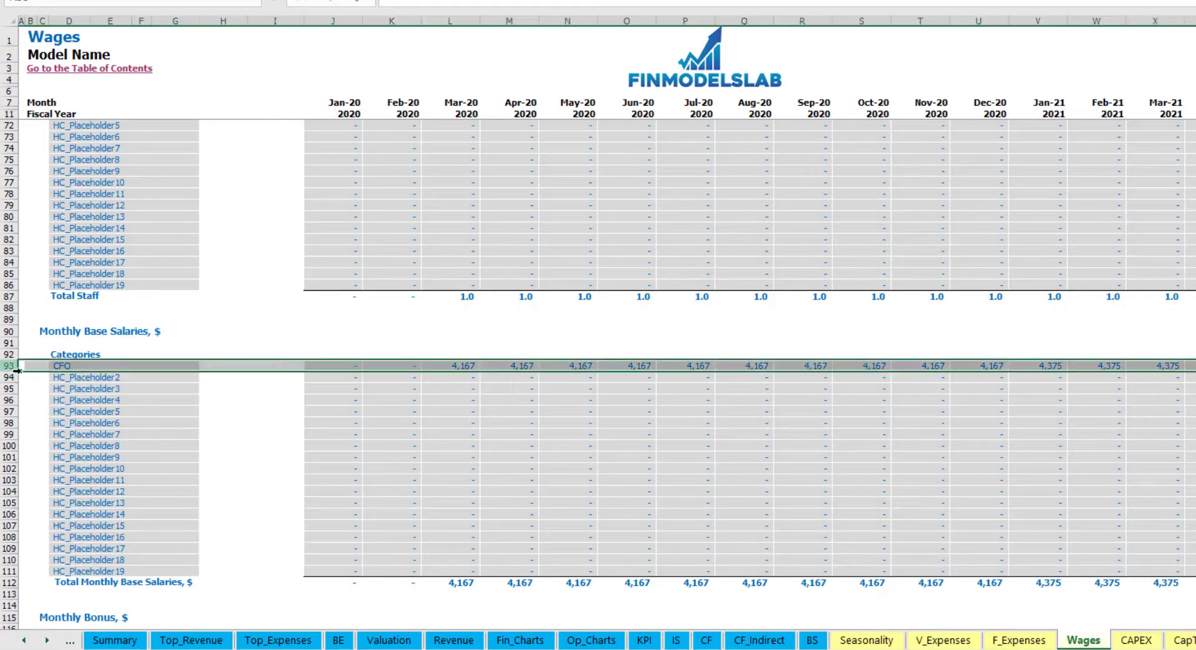
click(467, 367)
scroll(340, 429, down, 7)
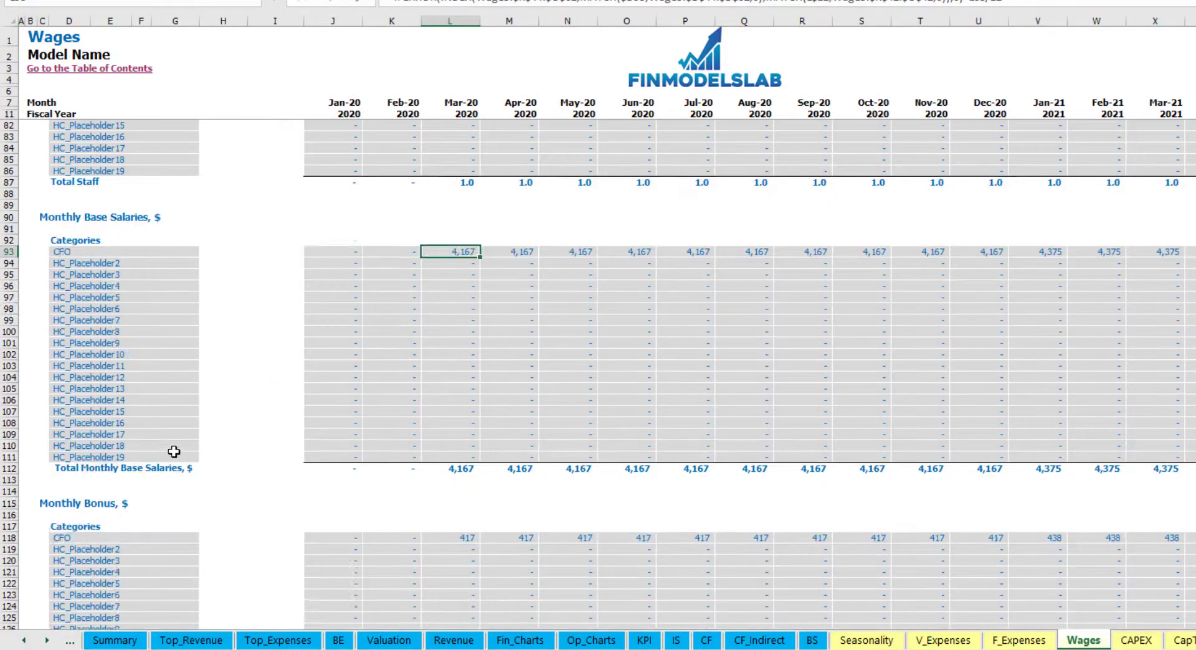
click(8, 423)
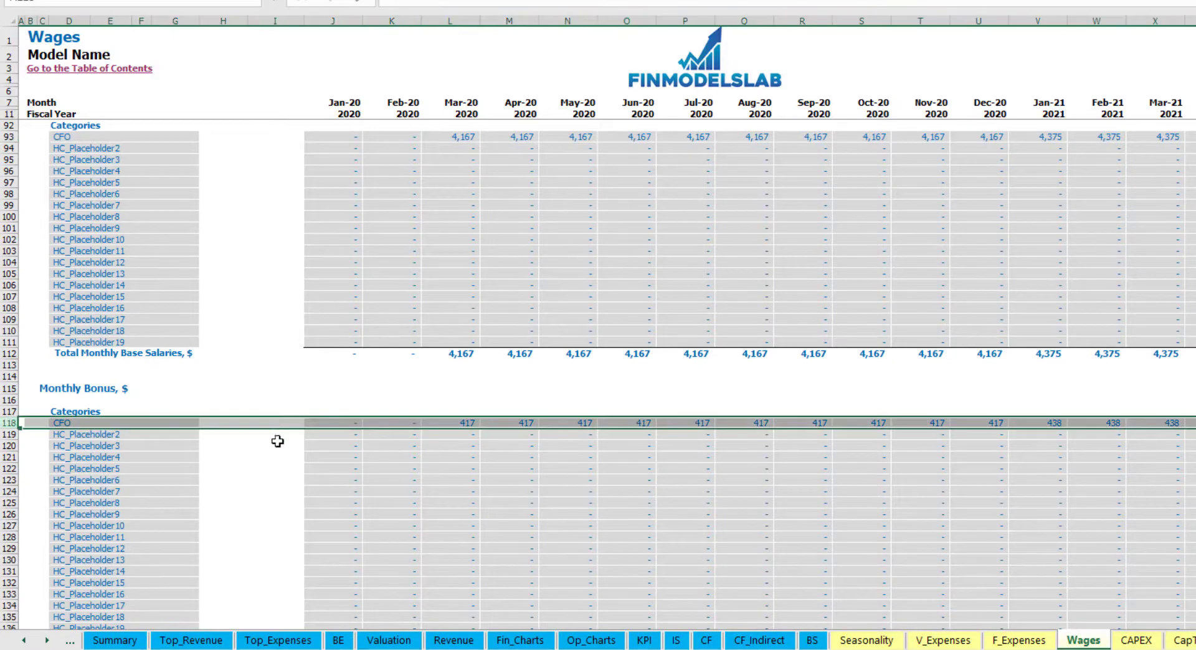
click(468, 423)
scroll(65, 477, down, 7)
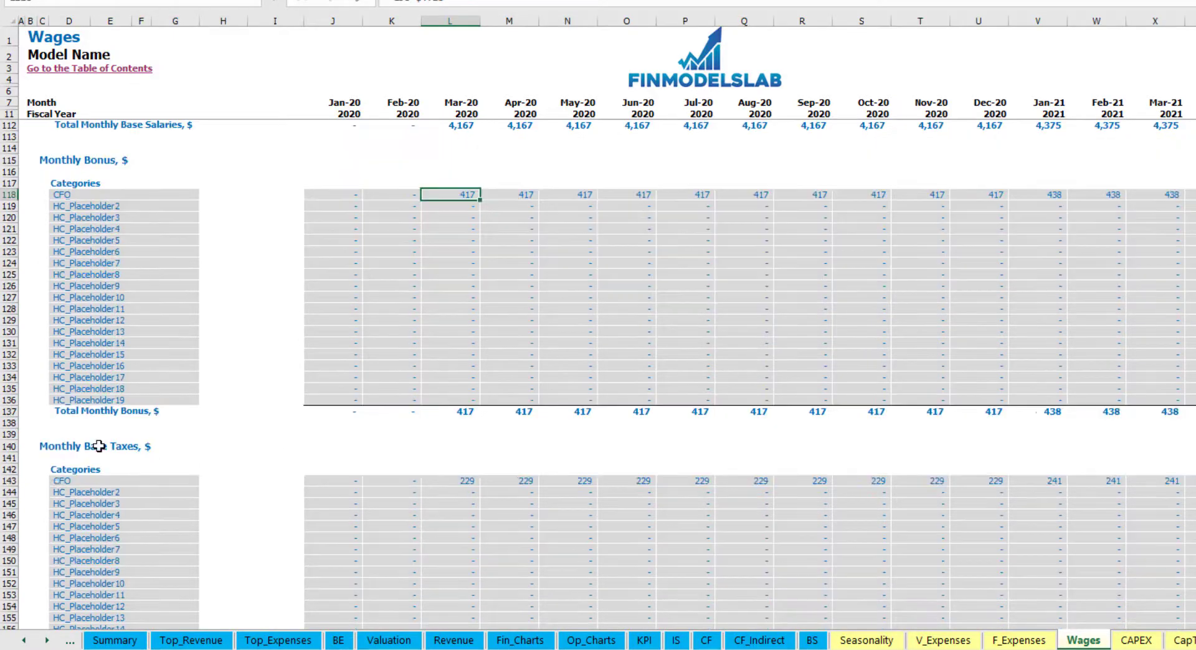
click(4, 481)
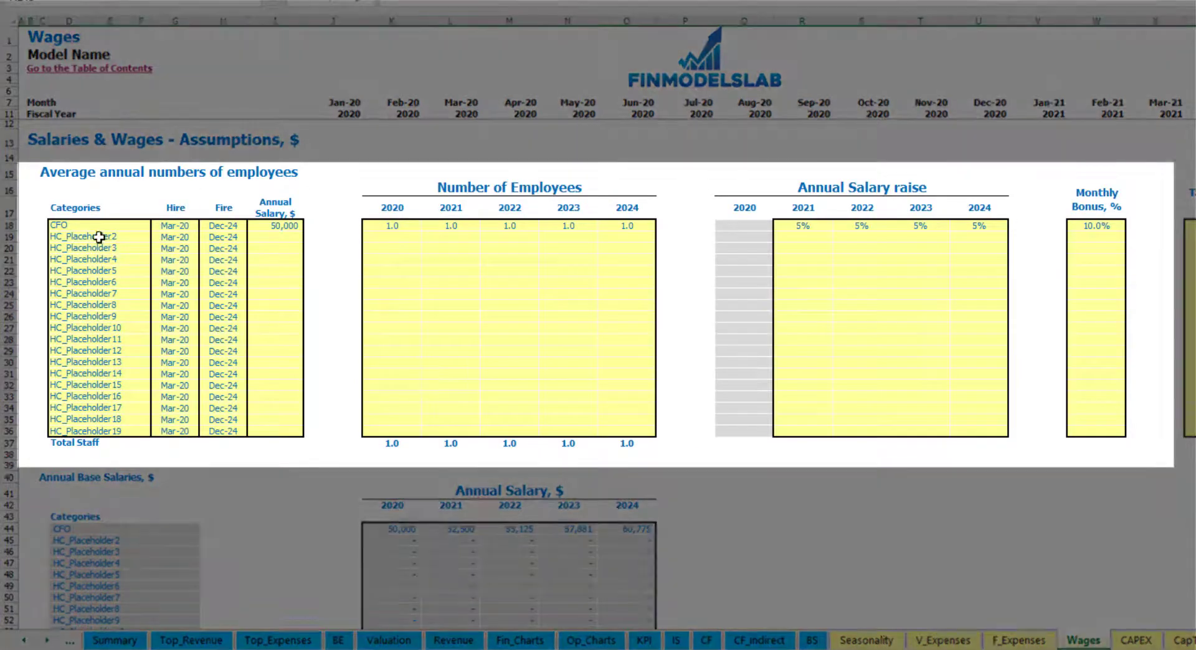
Name the second staff category Admin HC and set its hire date to Apr-20
click(100, 237)
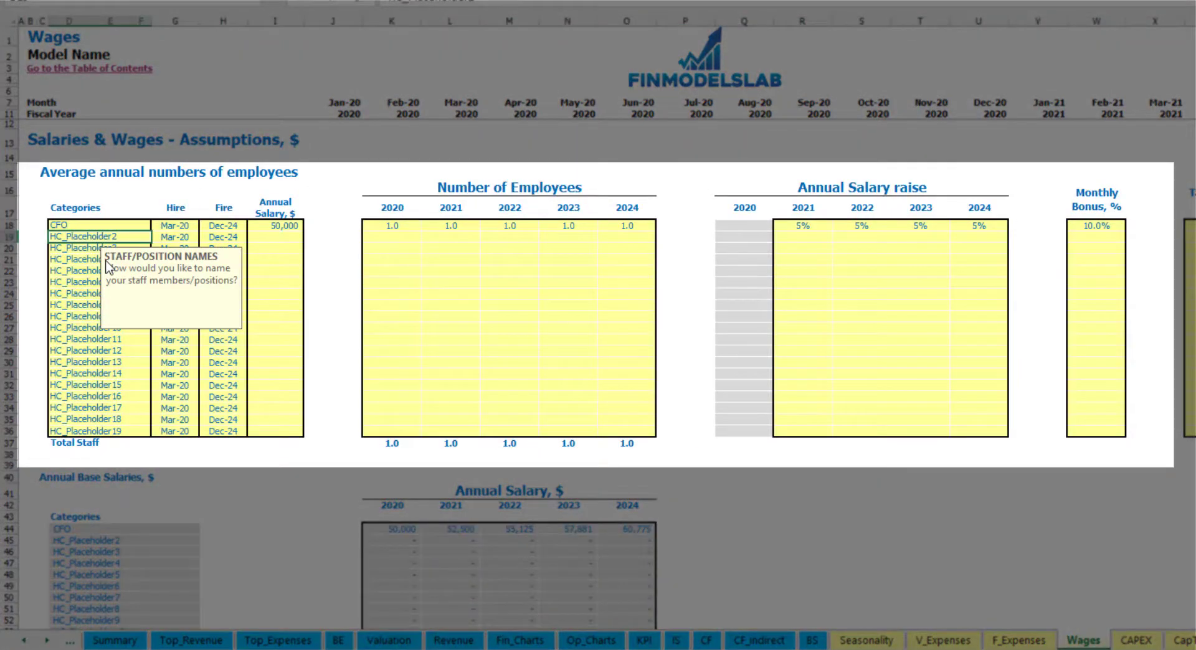
text(Admin HC)
click(184, 237)
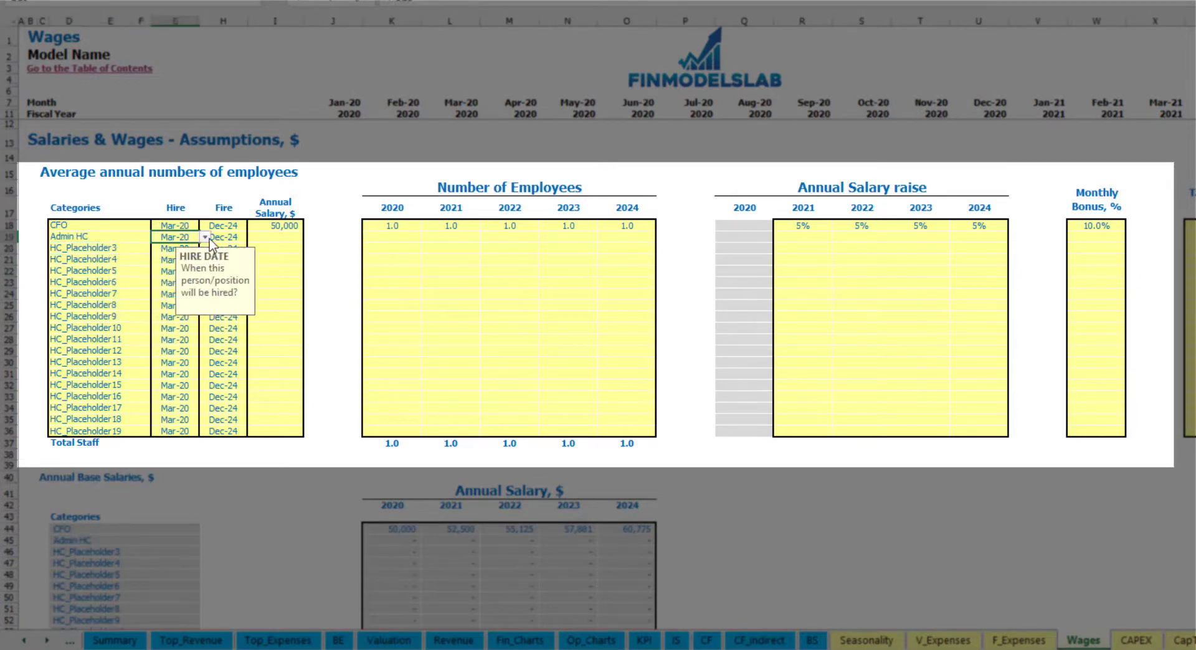
click(205, 238)
click(187, 270)
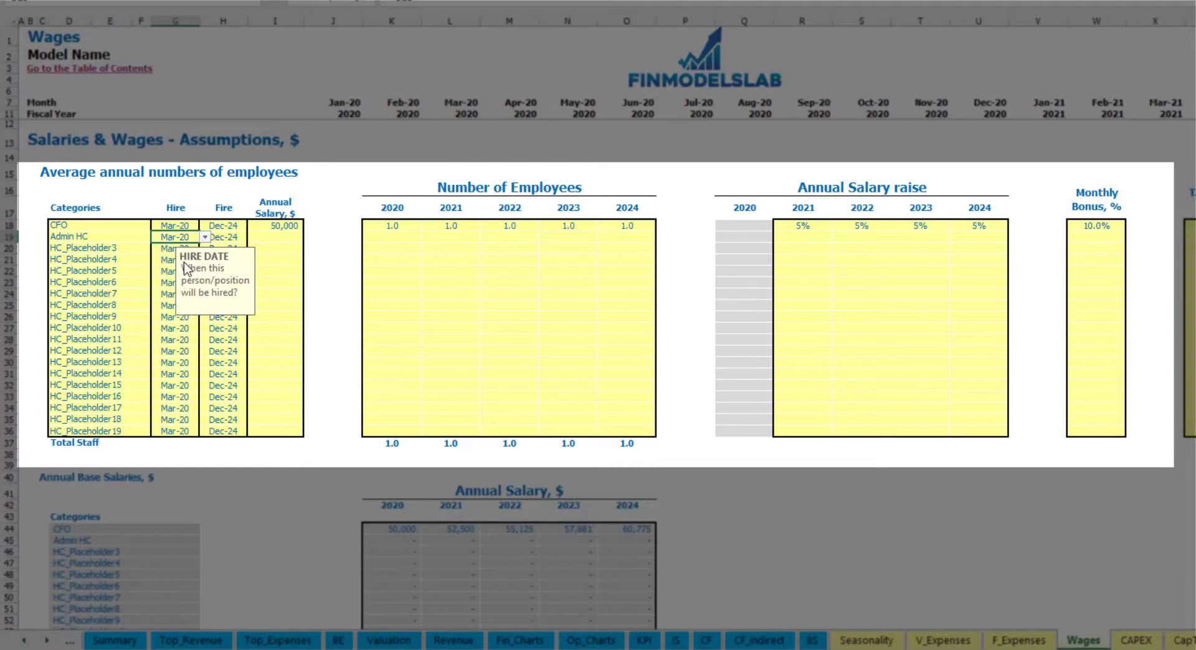
click(234, 238)
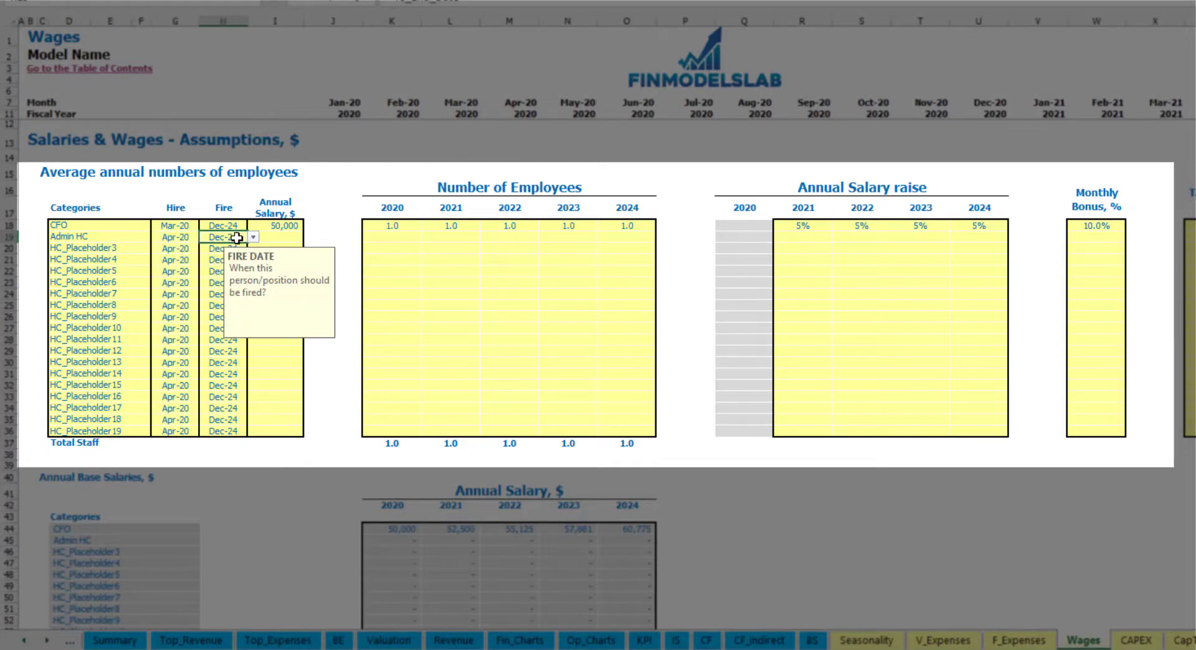
Set Admin HC's annual salary to 30,000 and its number of employees to 2, 4, 6, 8 and 10 for 2020 to 2024
click(272, 236)
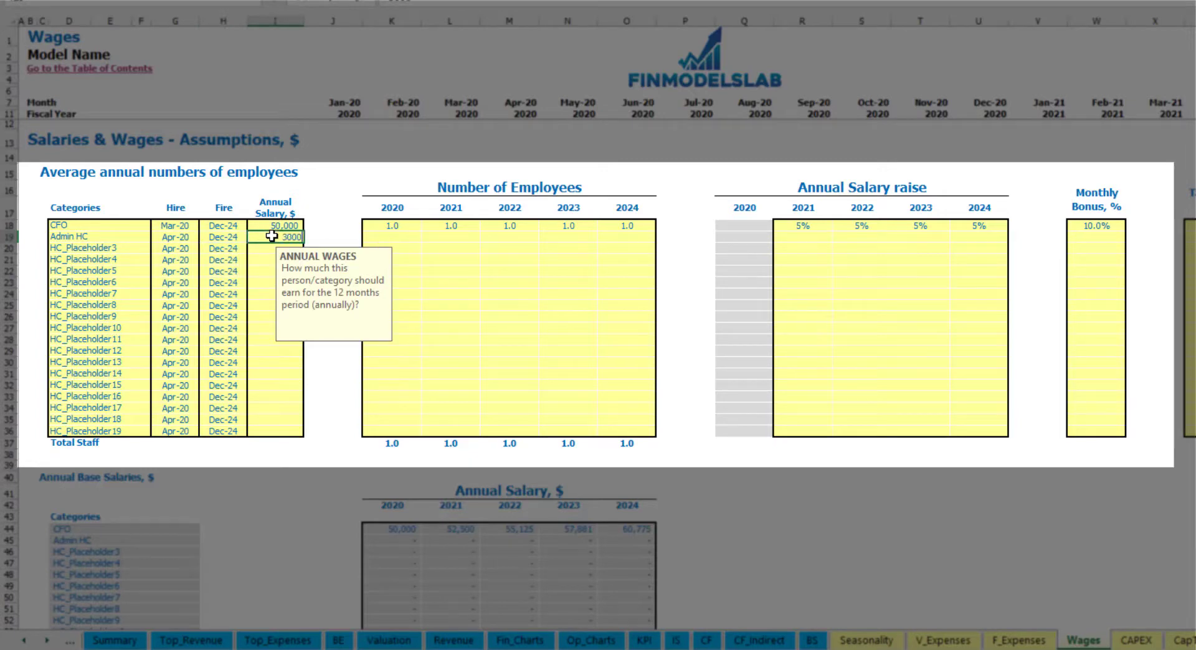
click(404, 236)
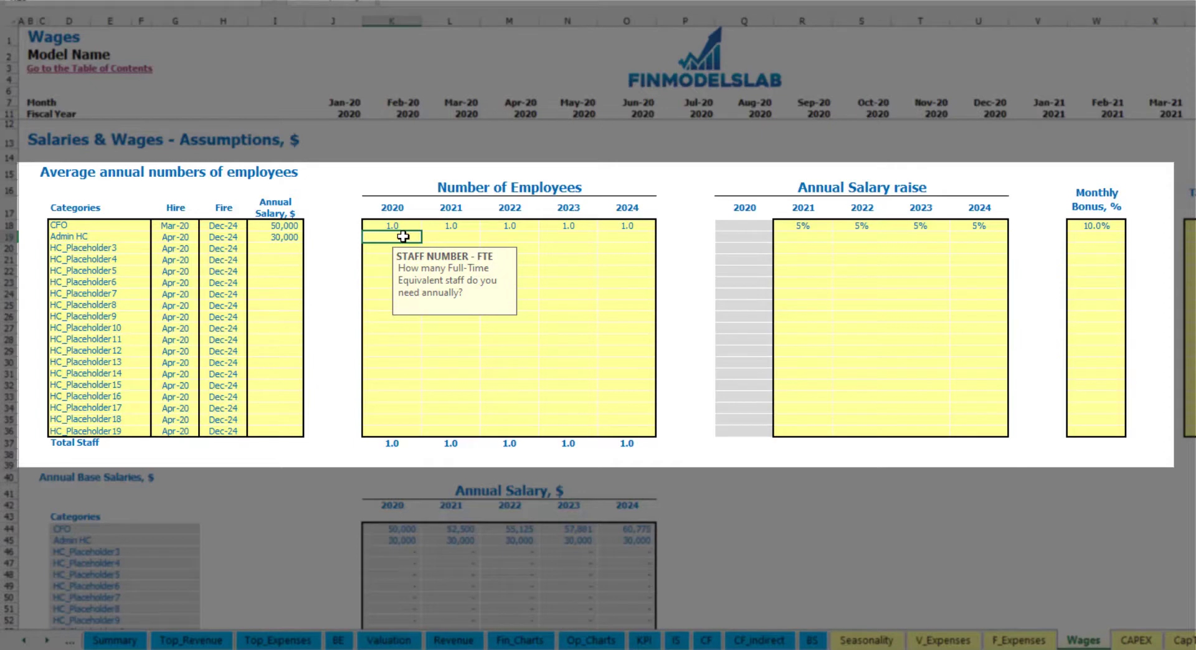
text(2)
key(Tab)
text(4)
key(Tab)
text(6)
key(Tab)
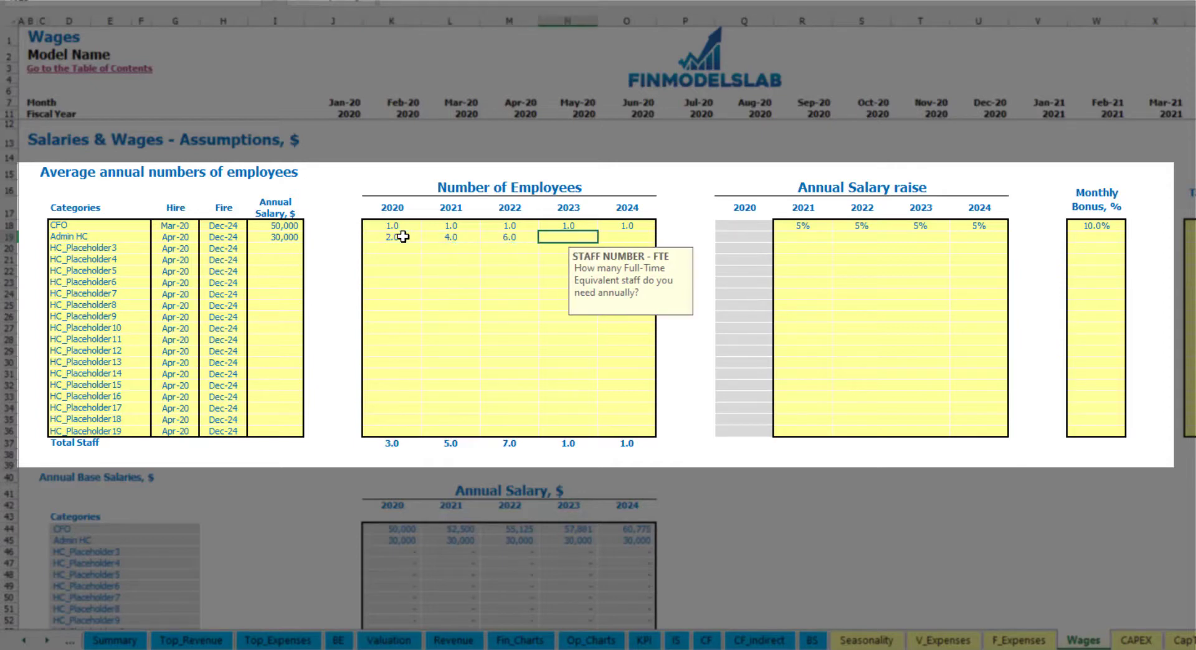
text(8)
key(Tab)
text(10)
key(Tab)
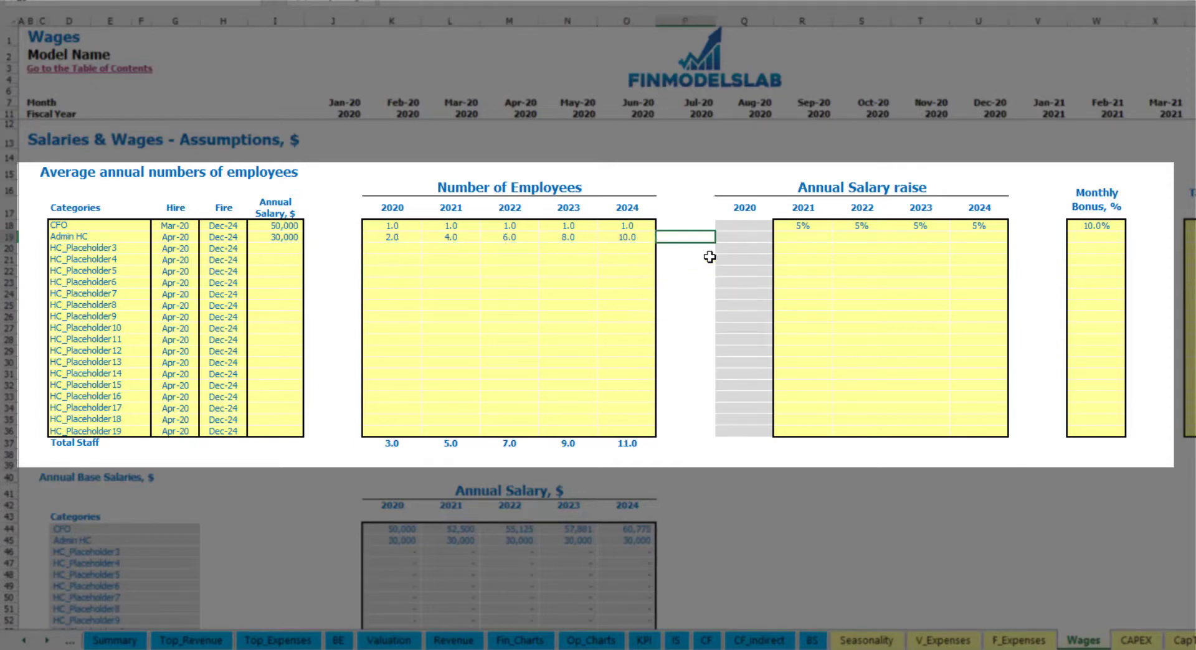
Set Admin HC's annual salary raise to 3% for every year from 2021 to 2024
click(798, 237)
text(3)
key(Return)
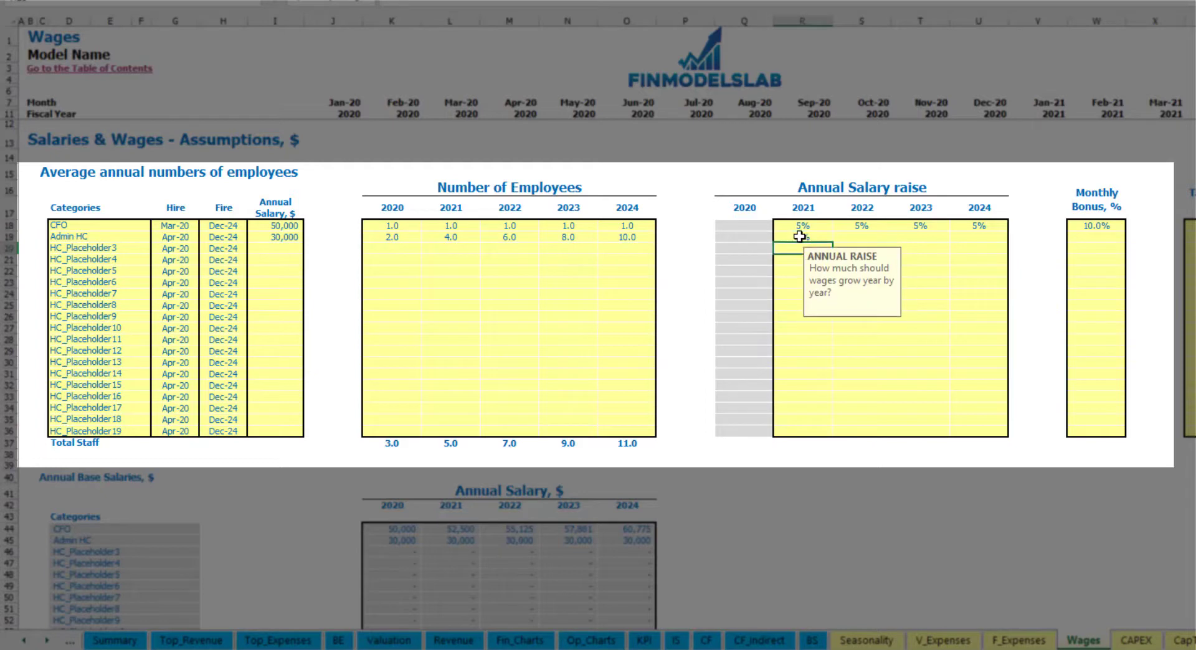
key(Up)
key(ctrl+c)
key(Right)
key(shift+Right)
key(shift+Right)
key(ctrl+v)
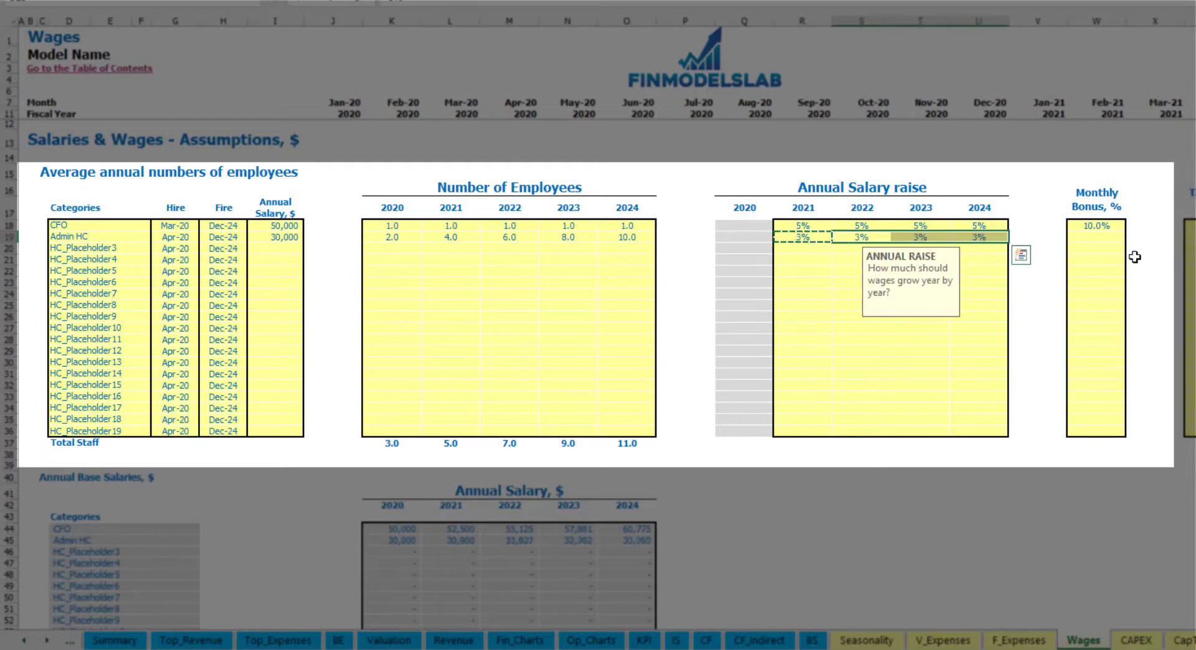
Set Admin HC's monthly bonus to 5% and fill in its tax rate
click(1114, 242)
double_click(1114, 242)
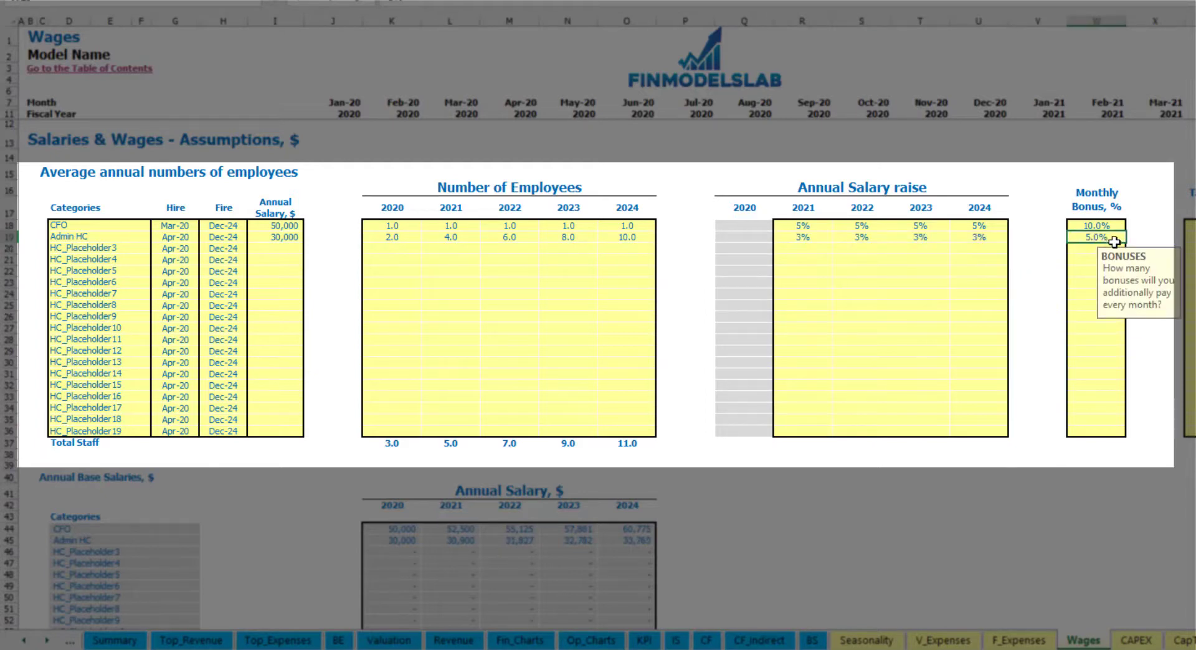
key(Right)
key(Right)
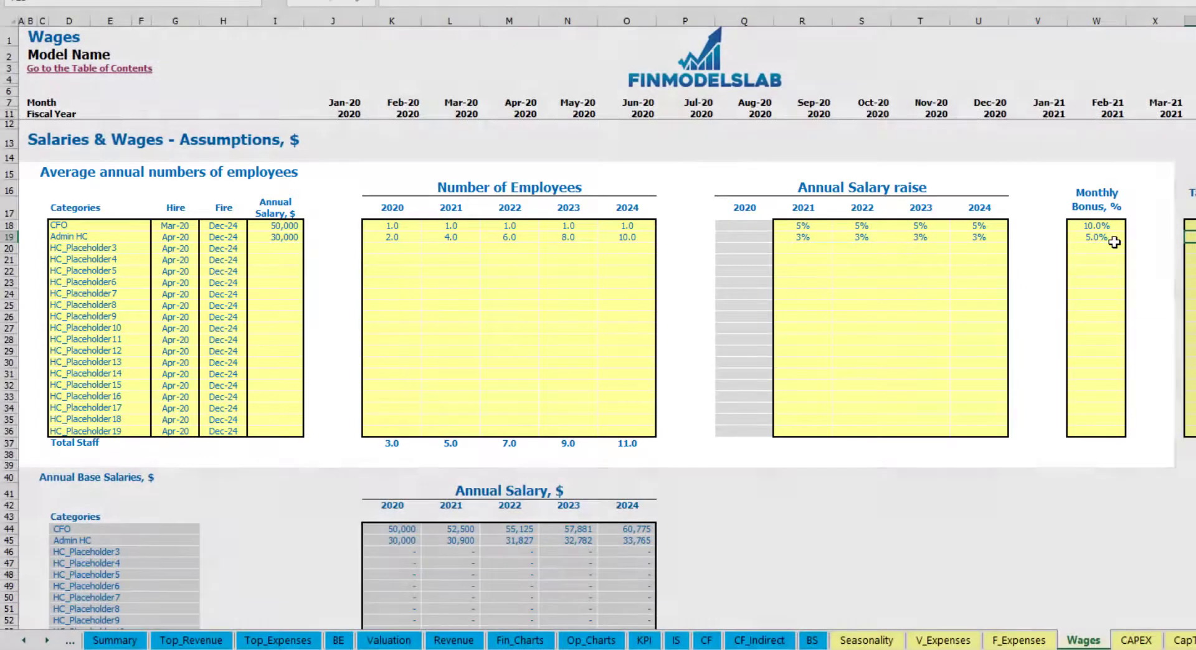
key(Down)
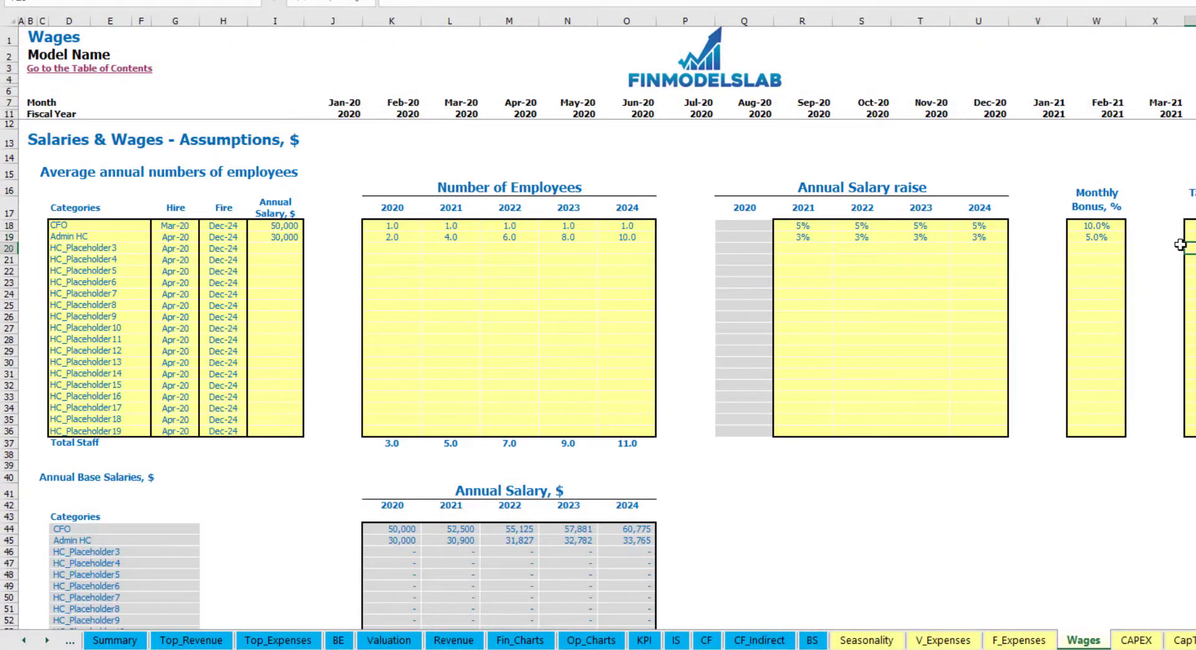
Examine Admin HC's monthly headcount in the Total Staff Numbers table from its 2020 hire date through 2024
scroll(498, 368, down, 13)
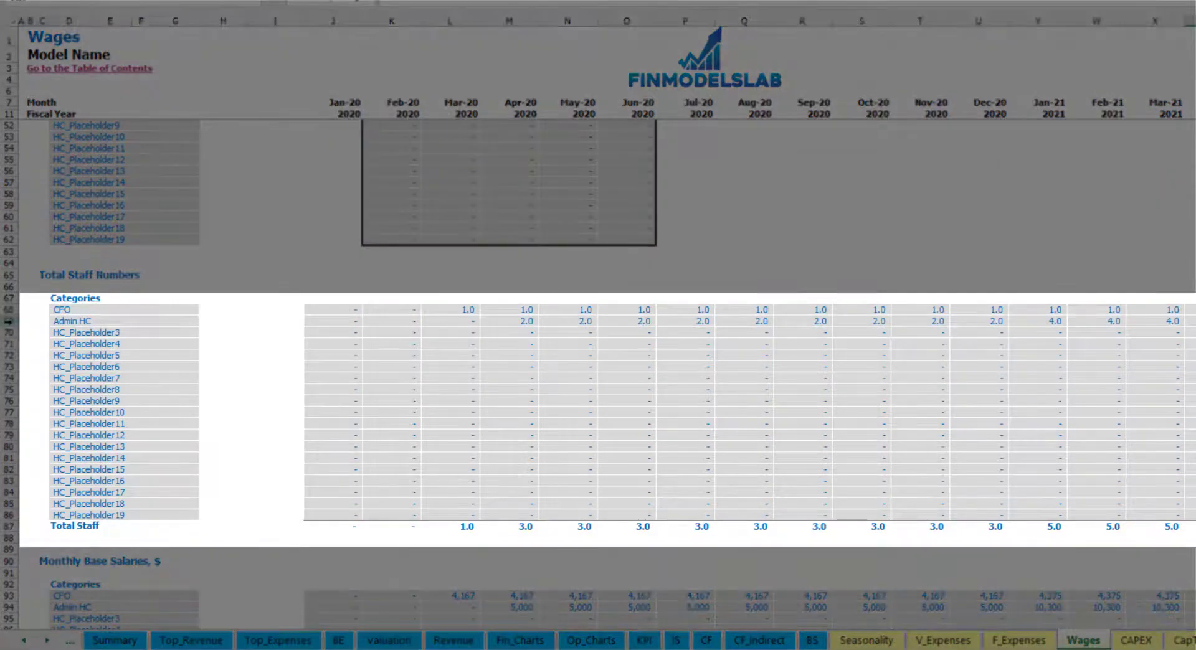
click(9, 321)
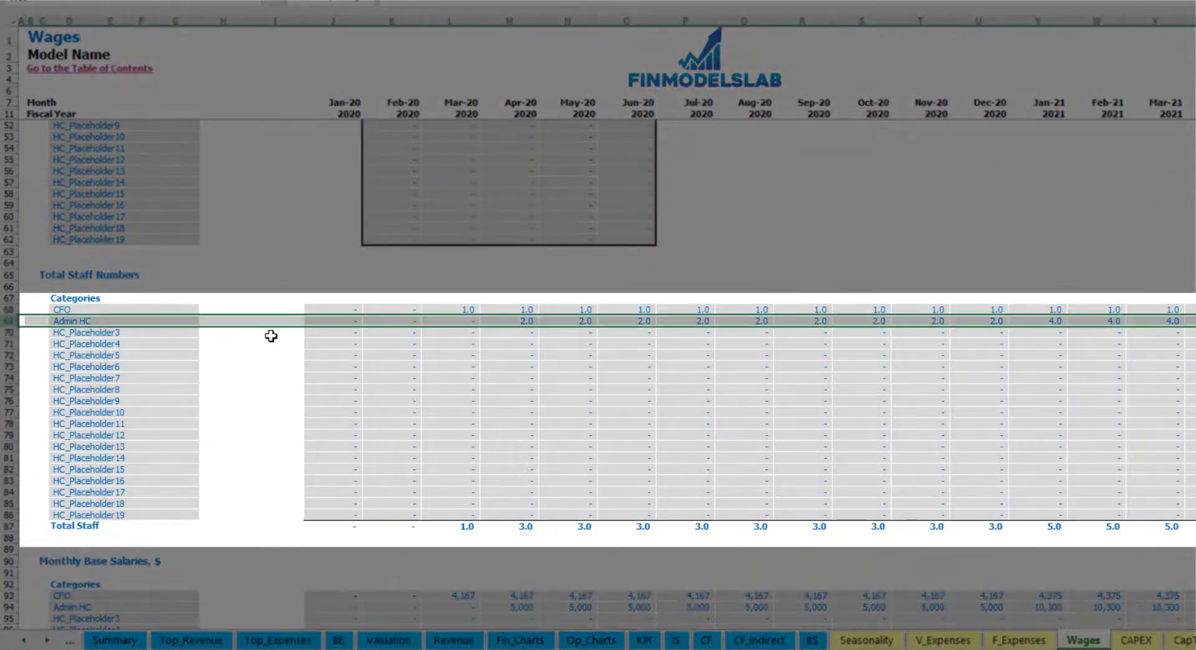
click(520, 321)
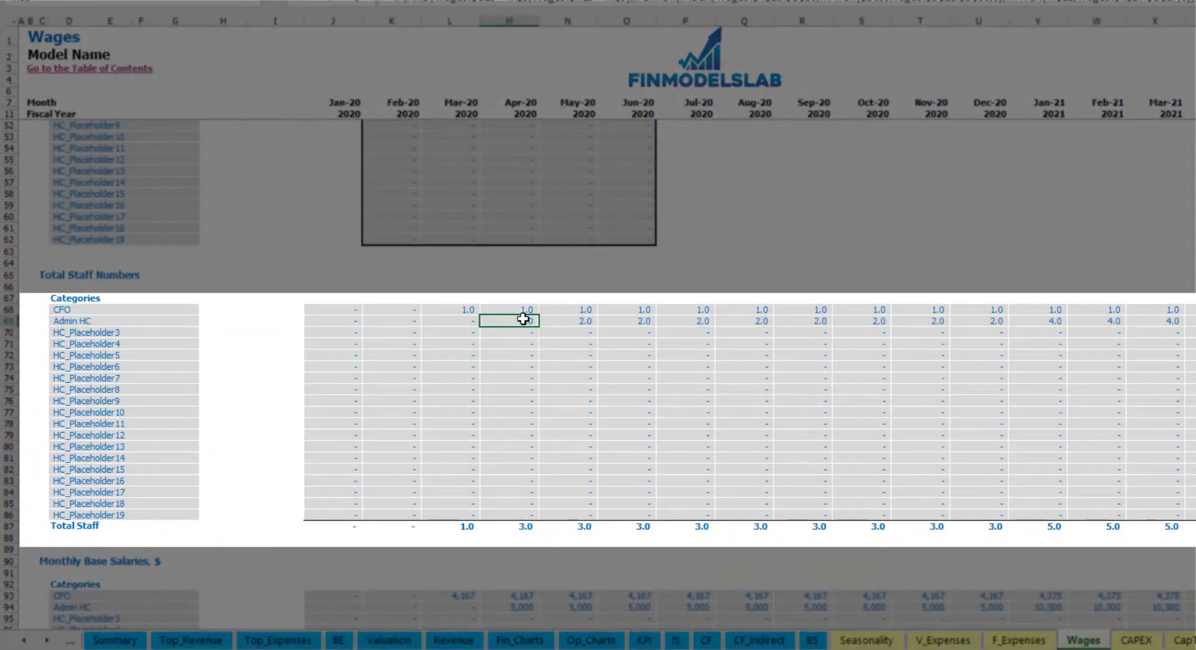
drag(524, 319, 993, 319)
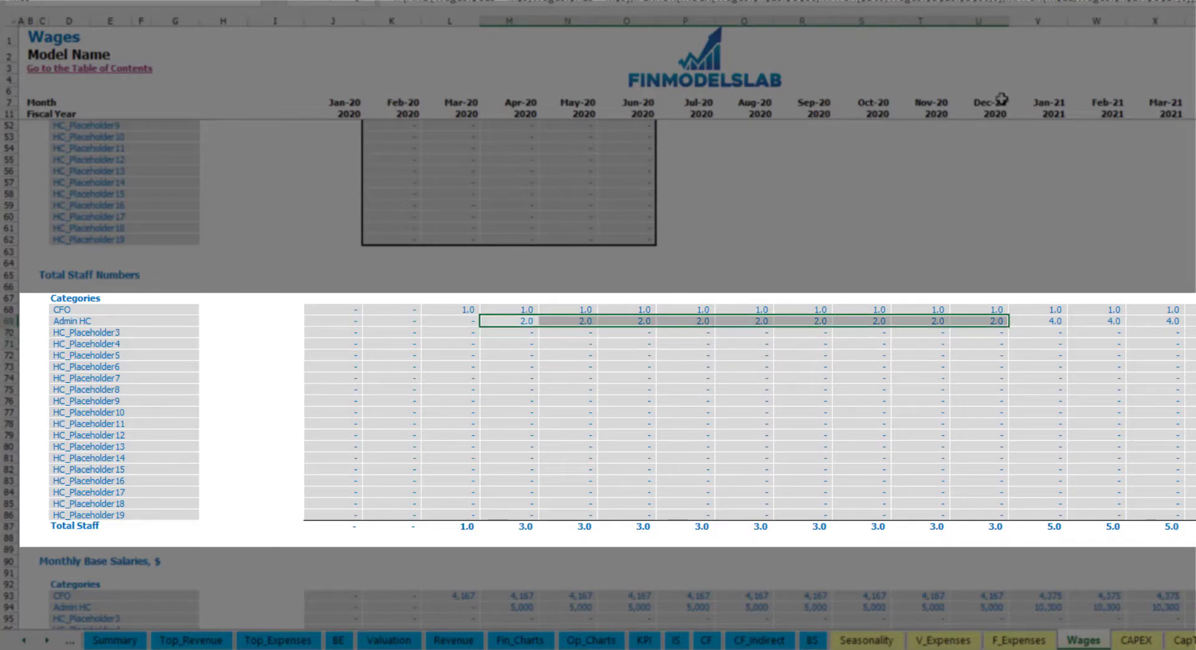
click(1058, 321)
drag(1056, 321, 1171, 321)
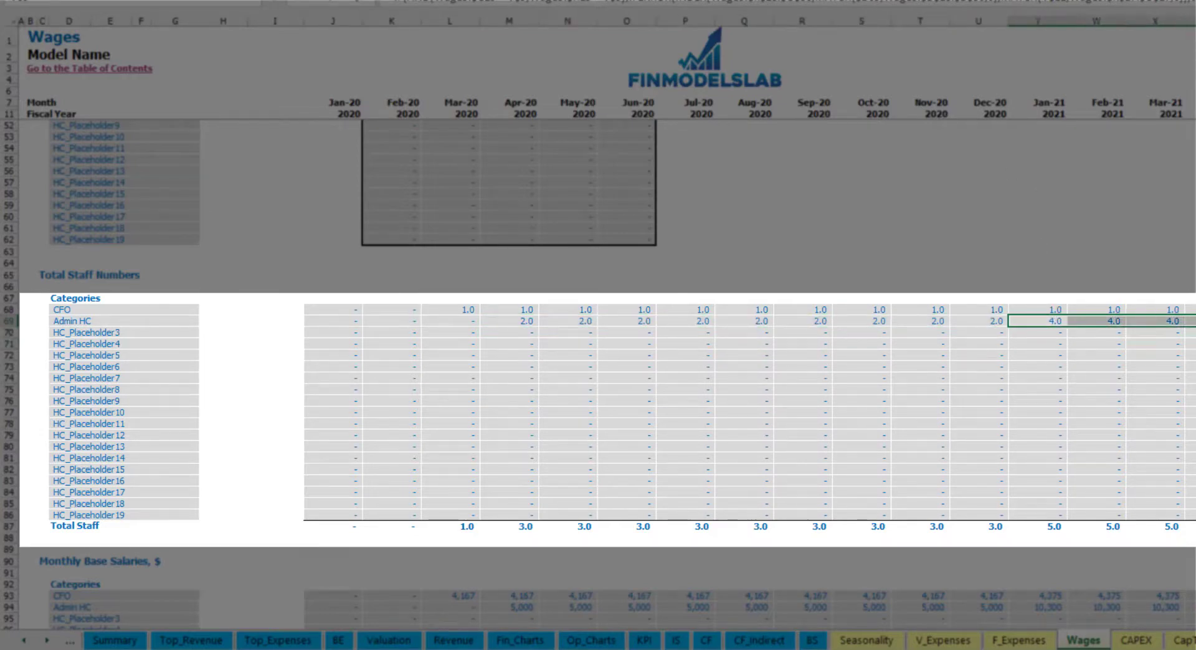
scroll(608, 321, right, 7)
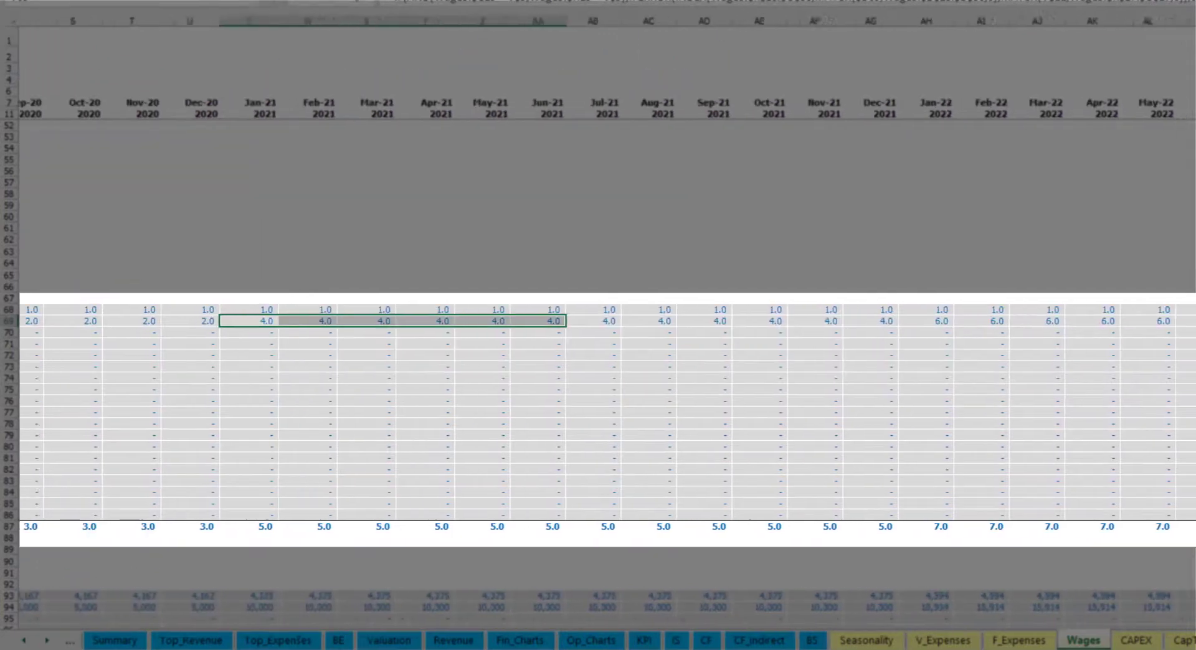
scroll(607, 321, right, 1)
click(1189, 323)
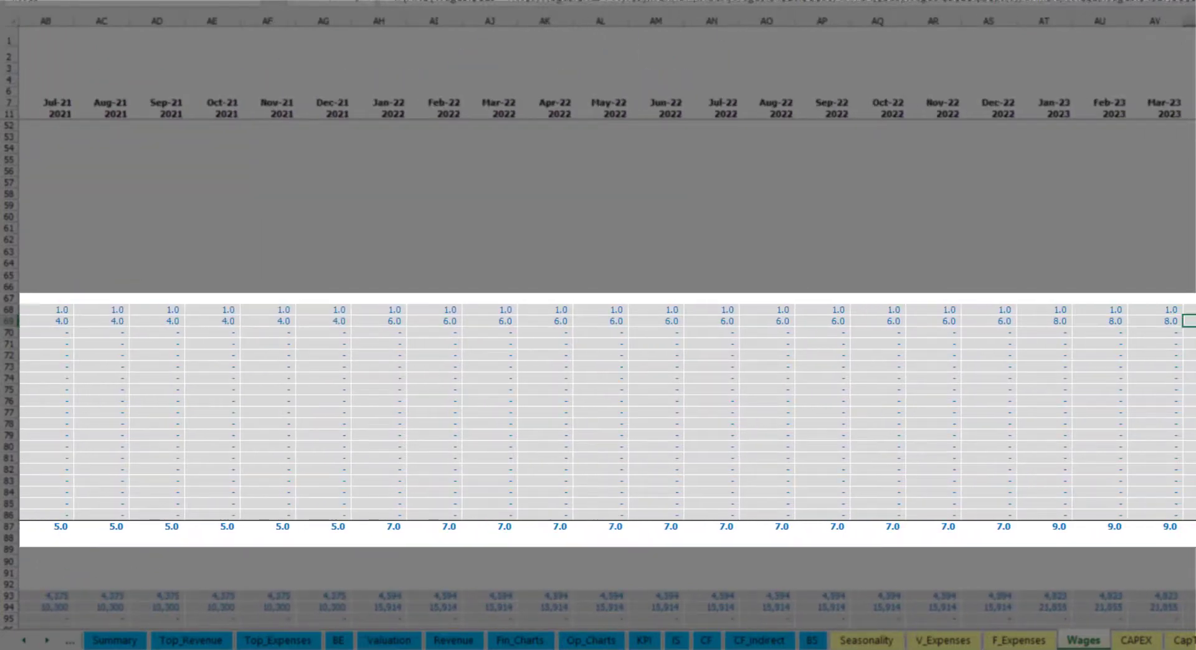
scroll(607, 321, right, 5)
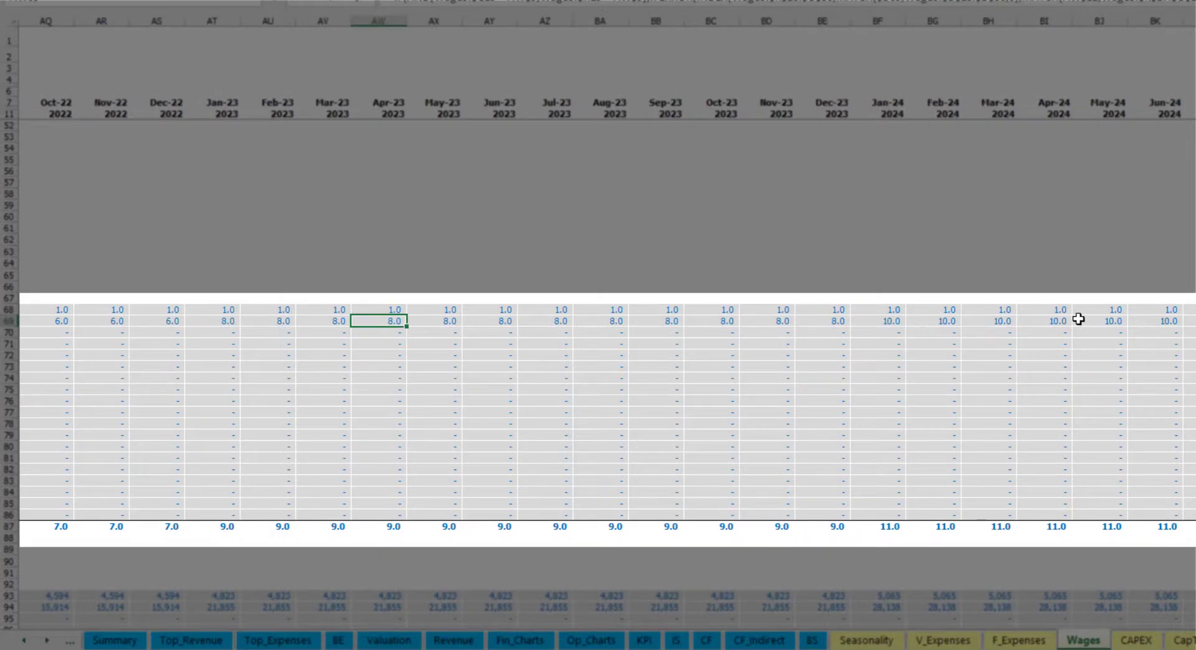
scroll(608, 321, left, 14)
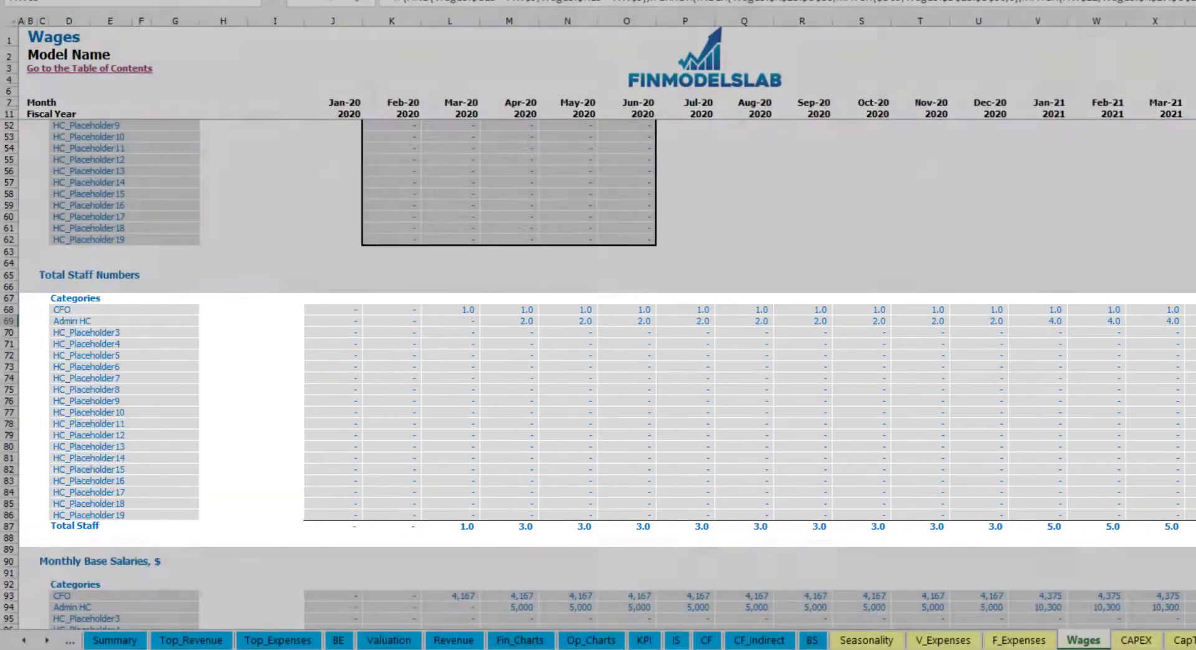
Review the Admin HC rows in the Monthly Base Salaries, Monthly Bonus and Monthly Base Taxes tables
scroll(179, 558, down, 3)
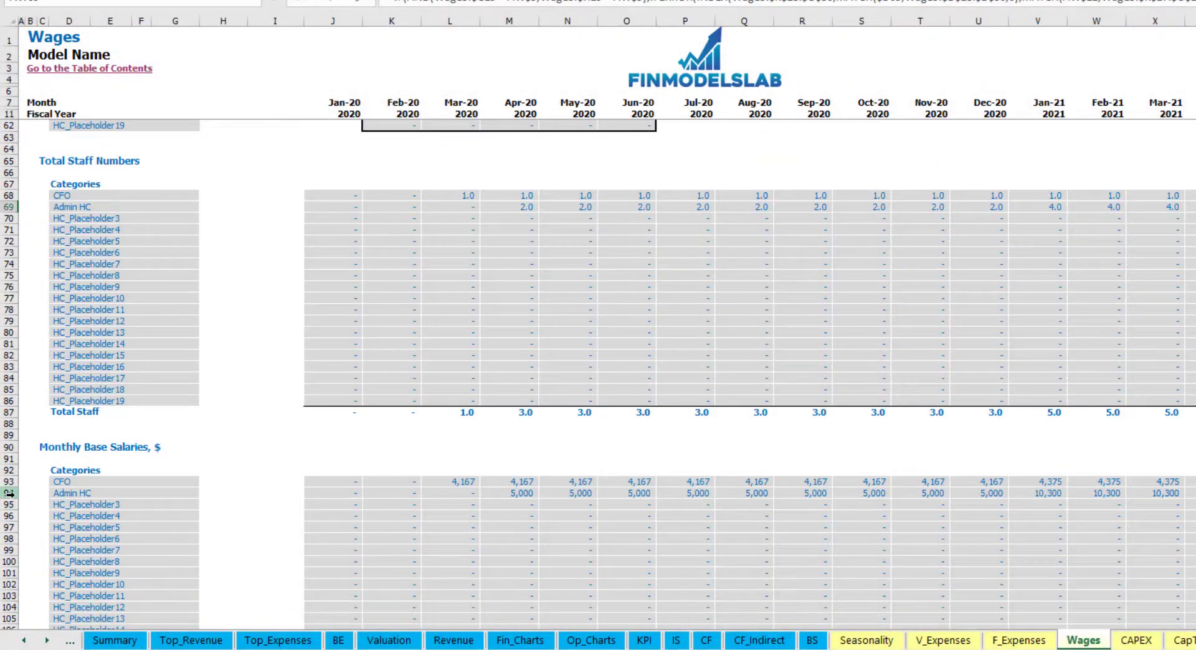
click(10, 493)
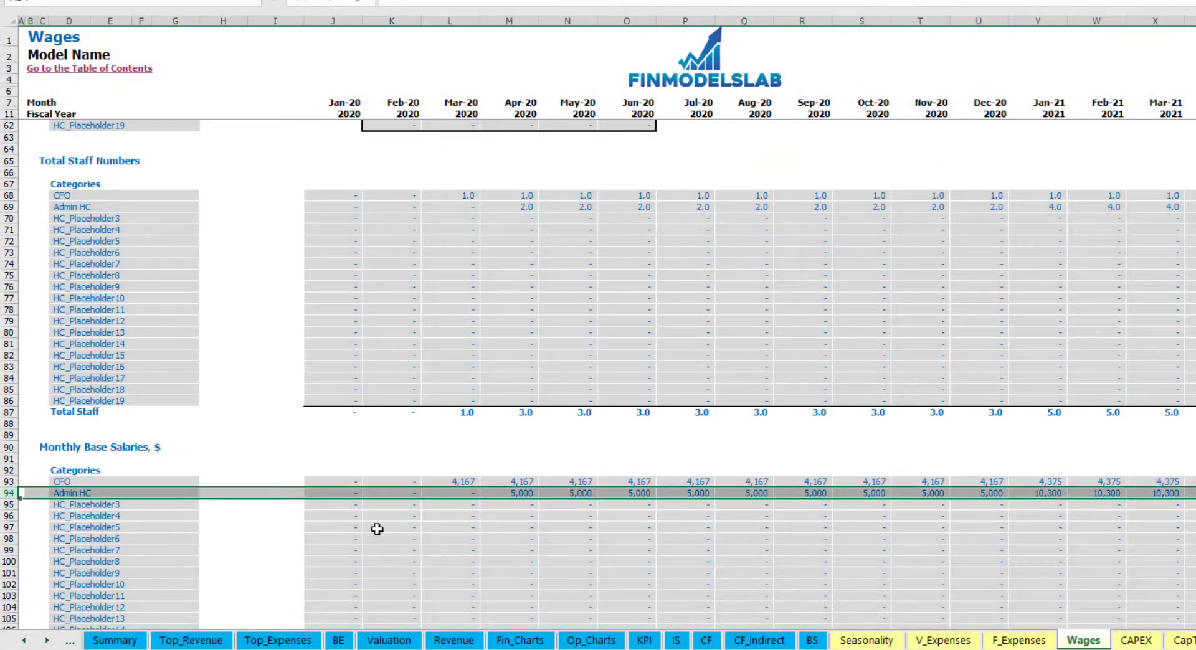
click(521, 207)
click(462, 207)
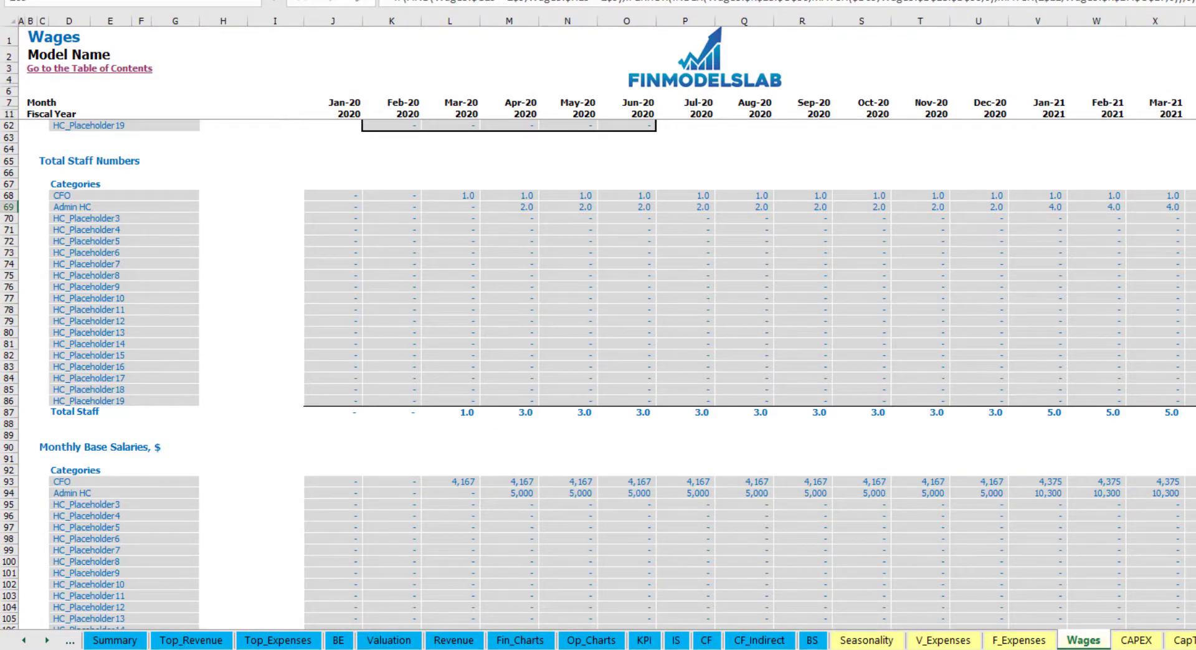
click(861, 497)
scroll(668, 533, down, 10)
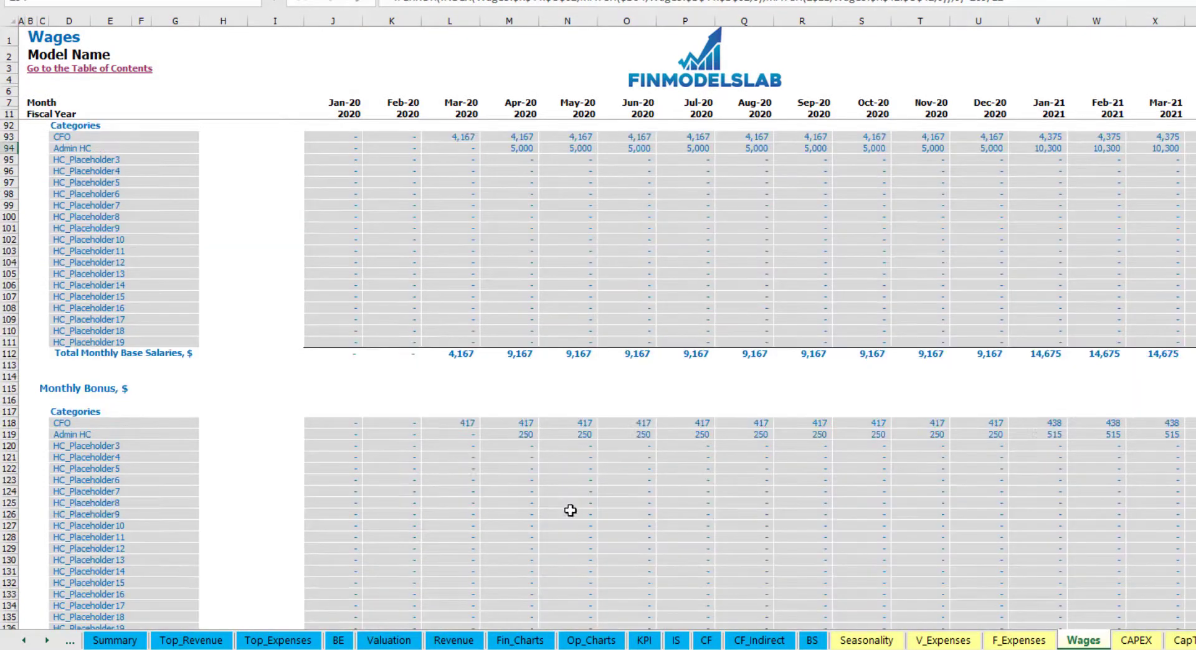
scroll(513, 446, down, 10)
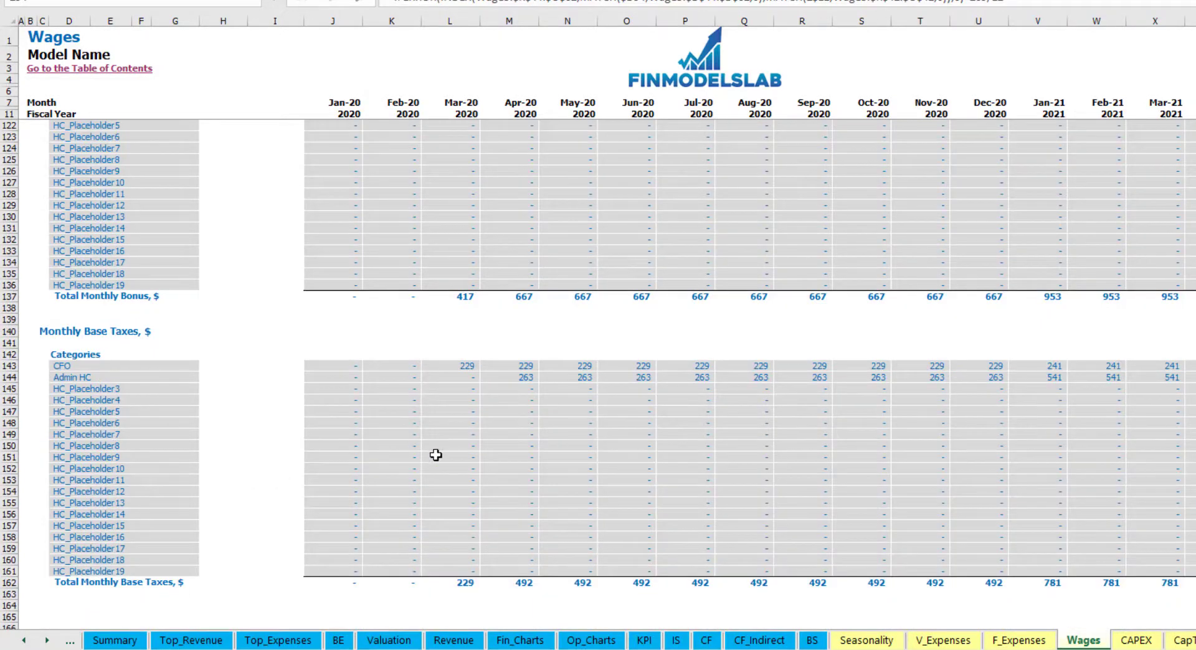
Expand the Salary and Wages group in the income statement and review the monthly cost lines of the staff categories
click(677, 640)
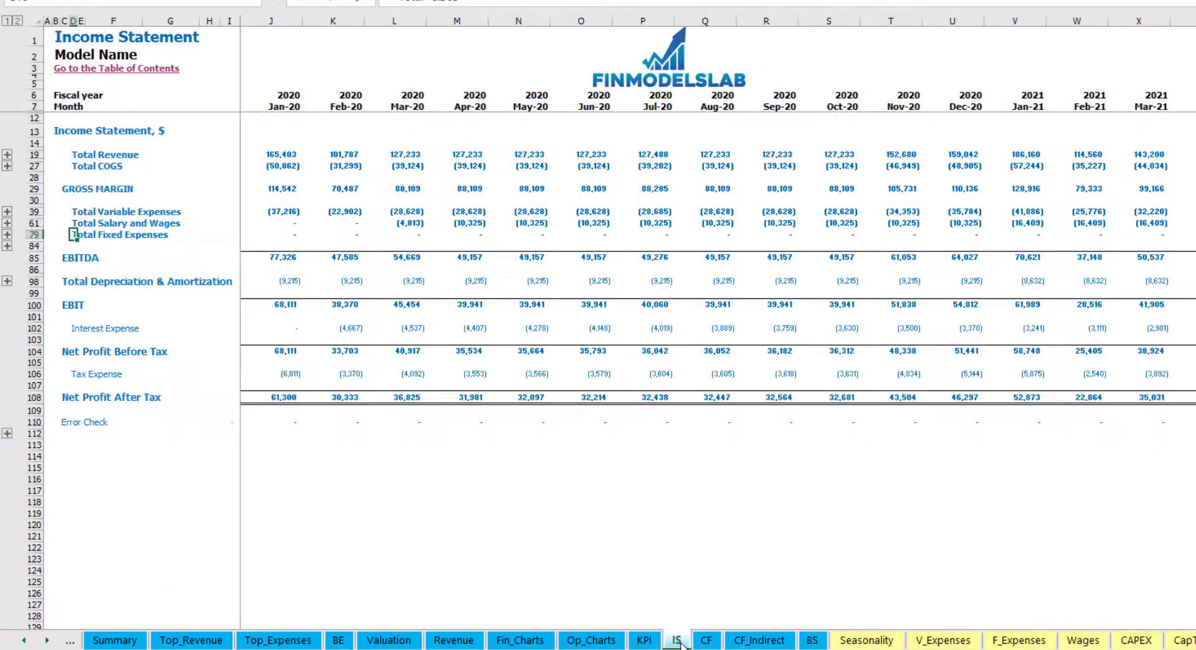
click(7, 223)
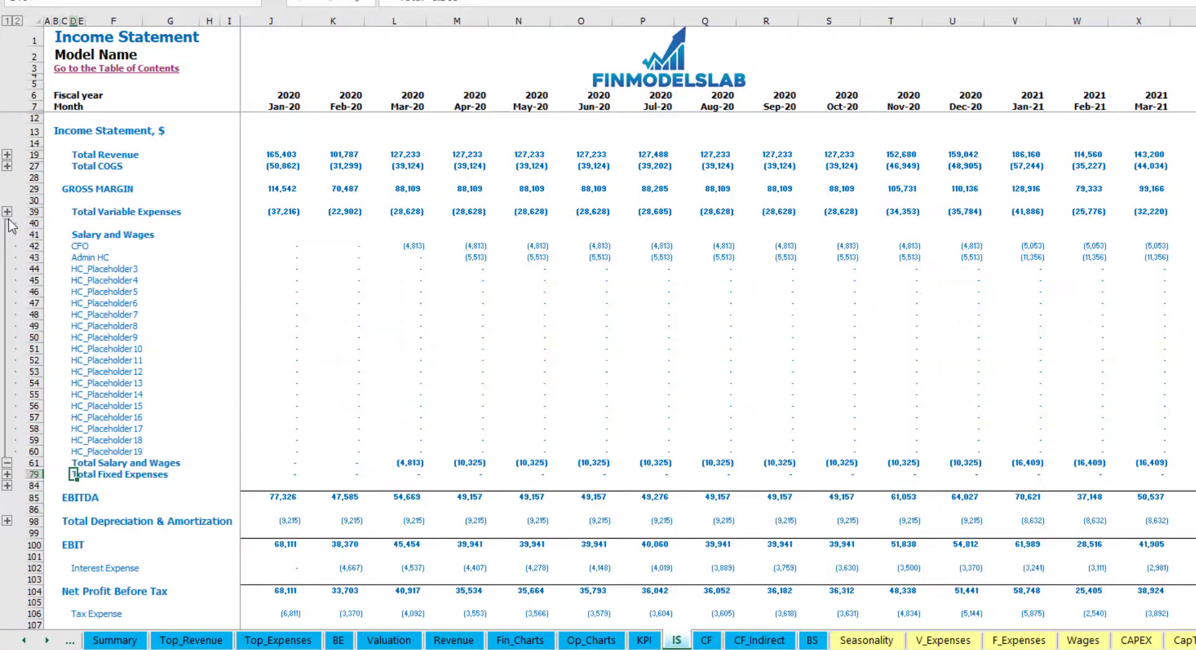
click(261, 244)
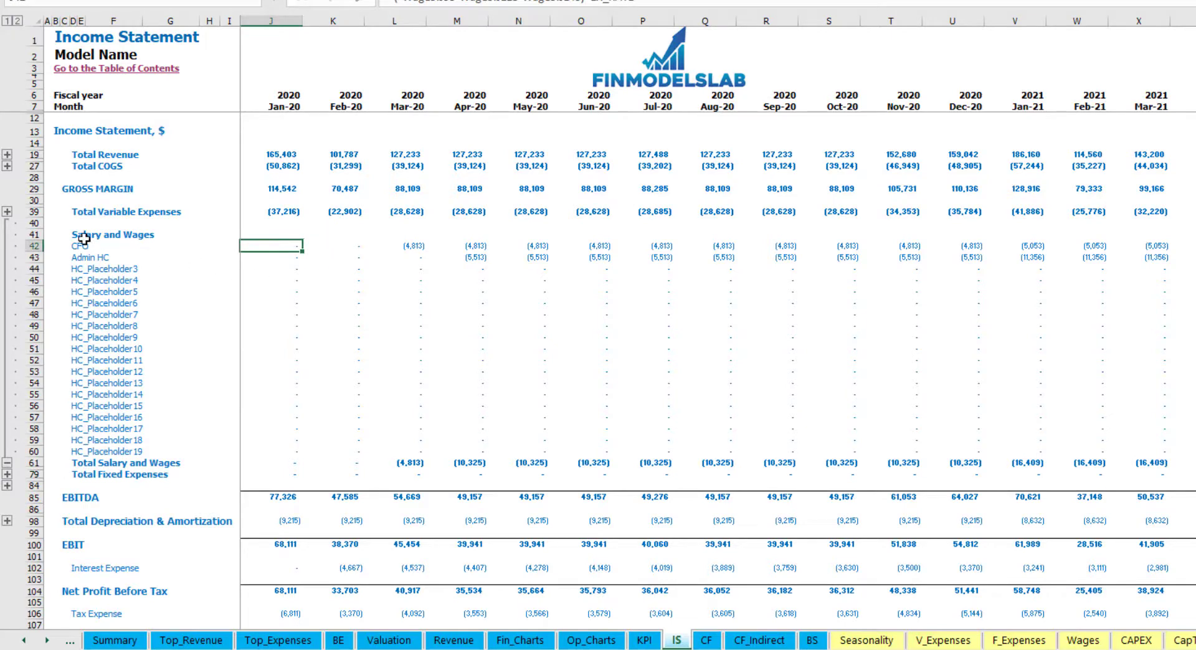
drag(81, 247, 87, 392)
drag(81, 440, 80, 446)
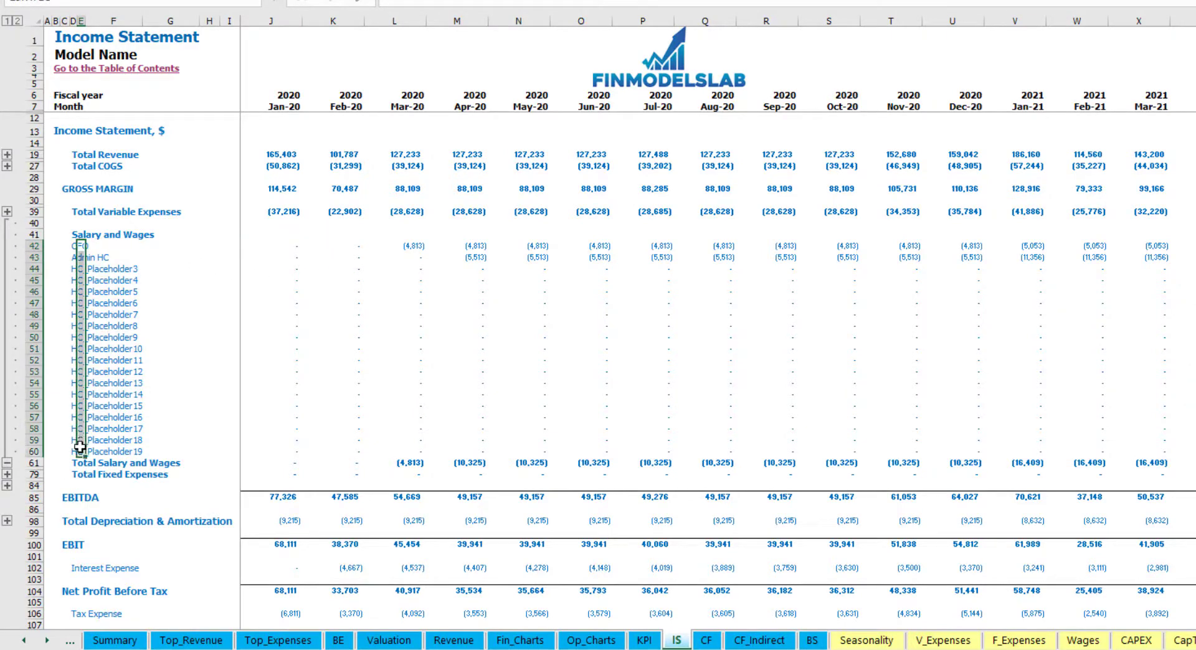
click(142, 261)
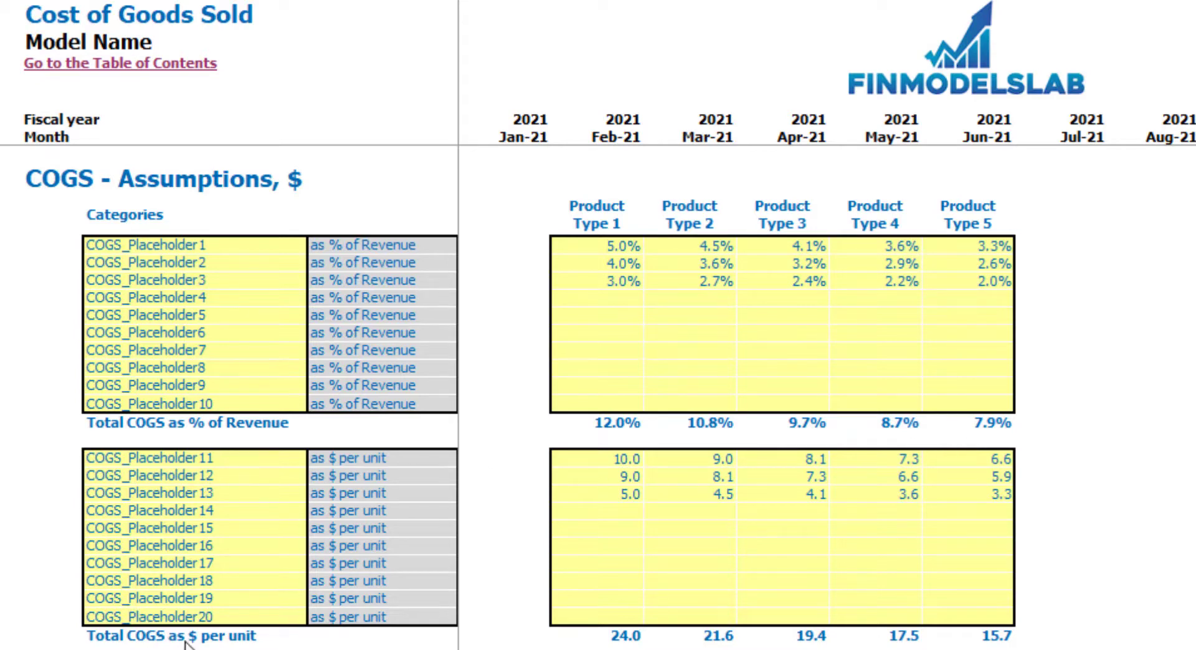
Rename the first COGS category charged as % of revenue to _Pack
click(209, 245)
text(_Pack)
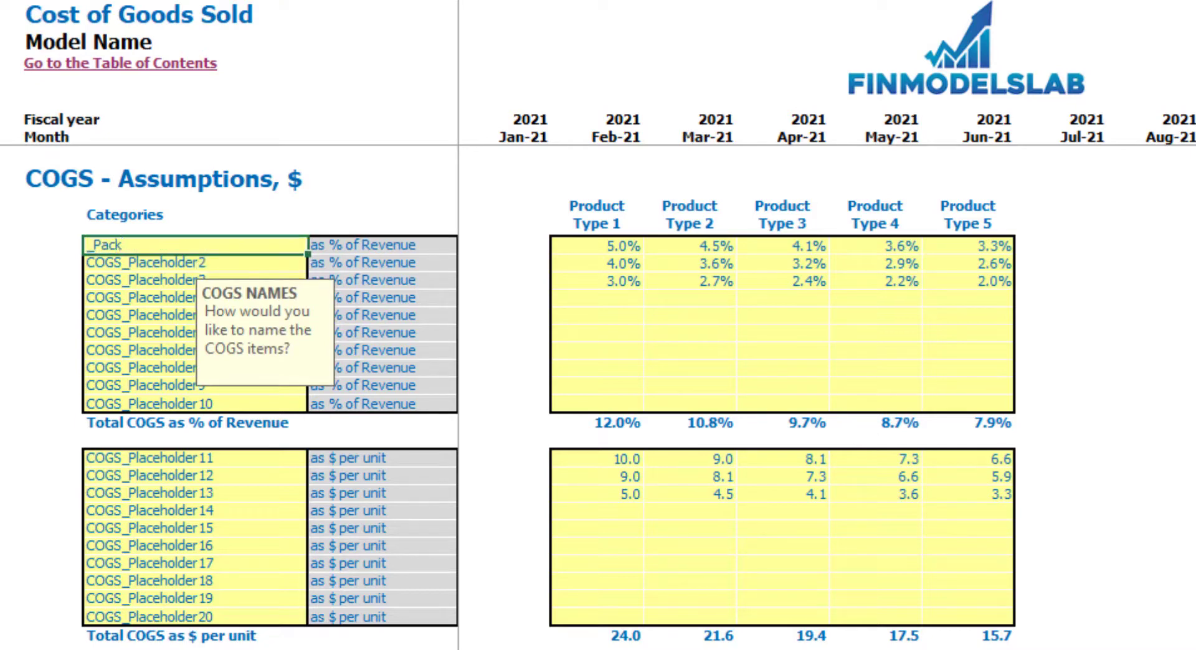
key(Return)
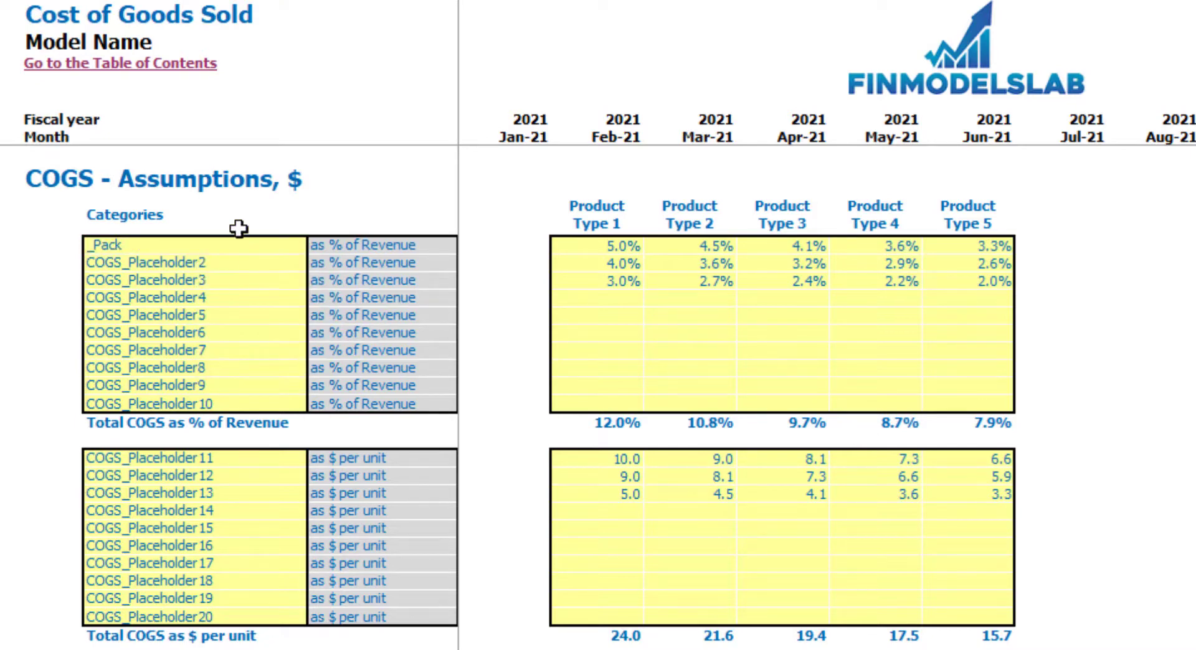
Set the _Pack percentages of revenue to 6%, 7%, 8%, 9% and 10% for Product Types 1 to 5
click(617, 250)
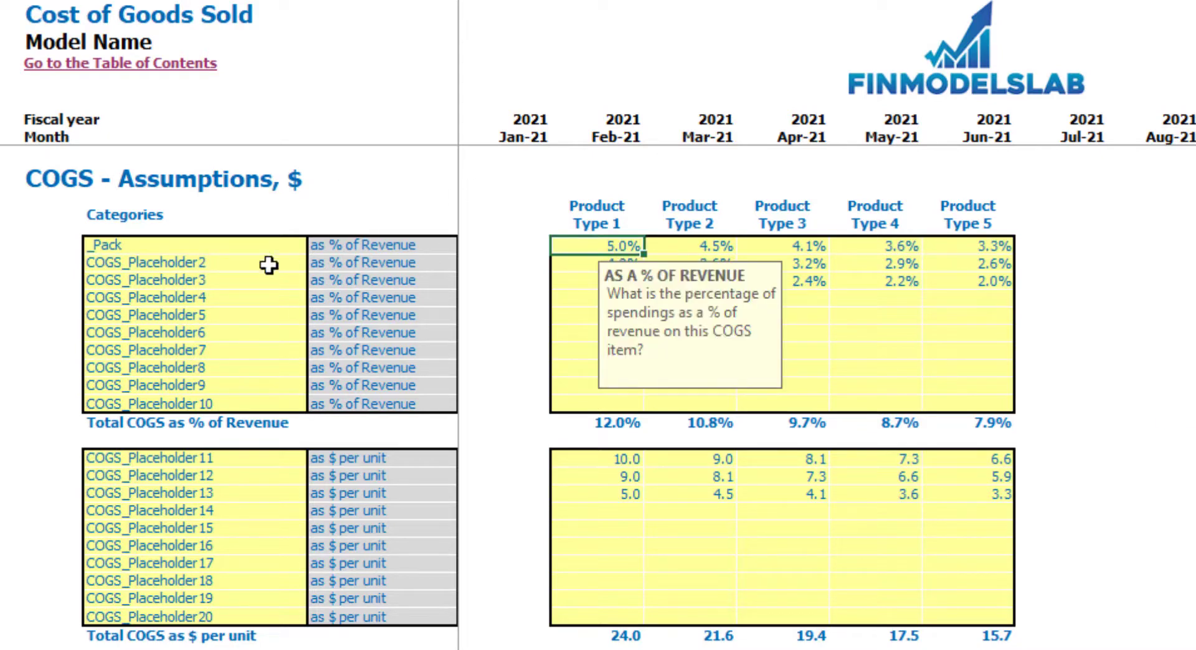
text(6)
key(Tab)
text(7)
key(Tab)
text(8)
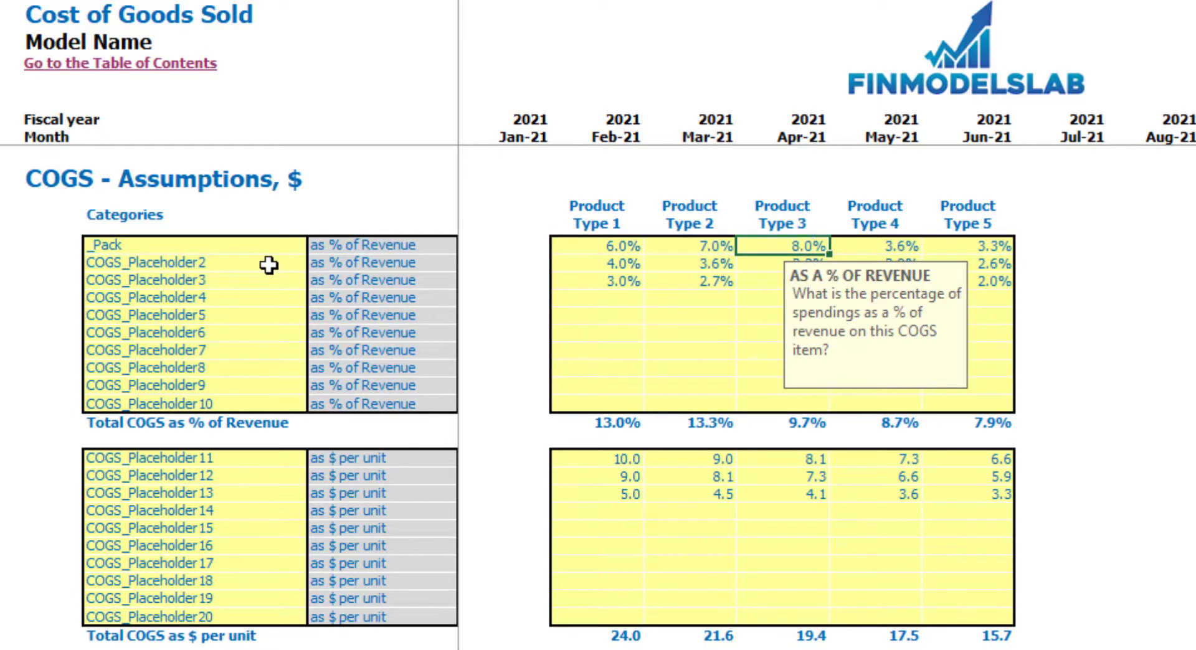
key(Tab)
text(9)
key(Tab)
text(10)
key(Return)
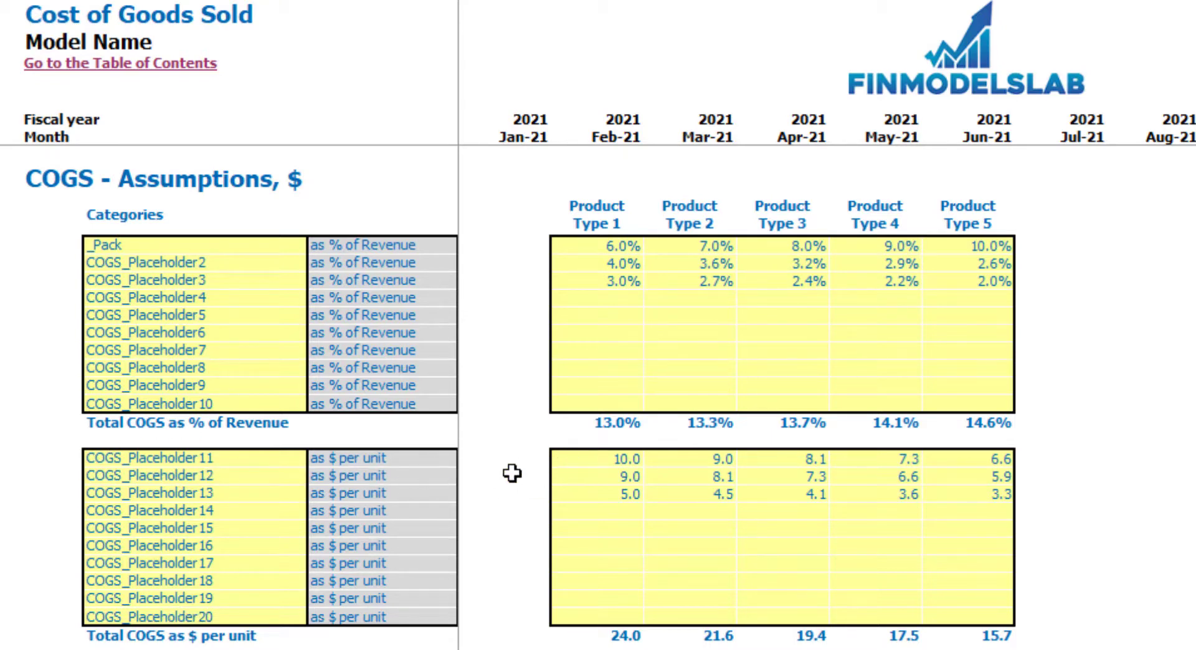
Check the input guidance for the COGS per-unit cells, the Variable Expenses category names and their yearly percentages of revenue
click(588, 461)
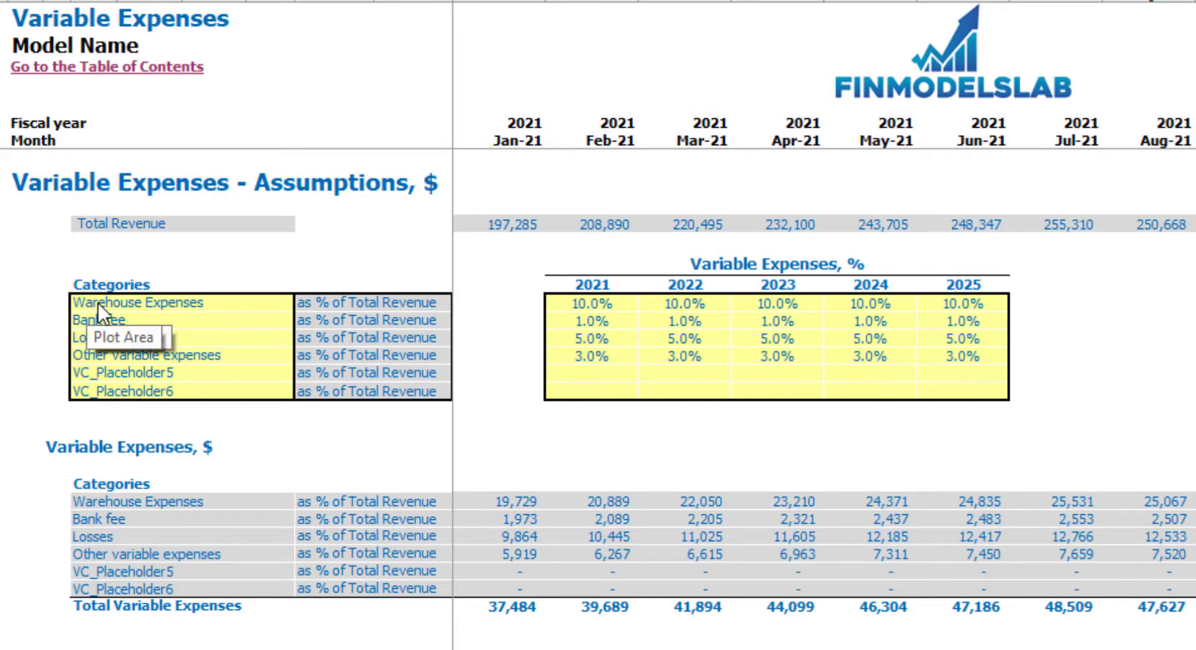
click(128, 305)
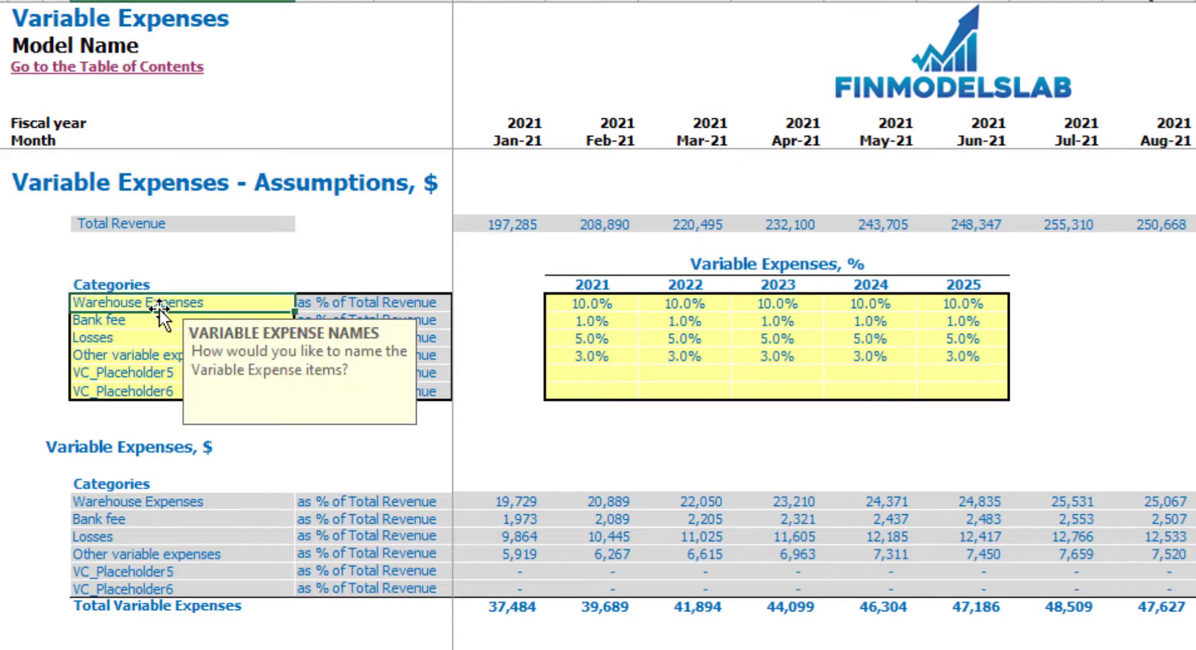
click(200, 263)
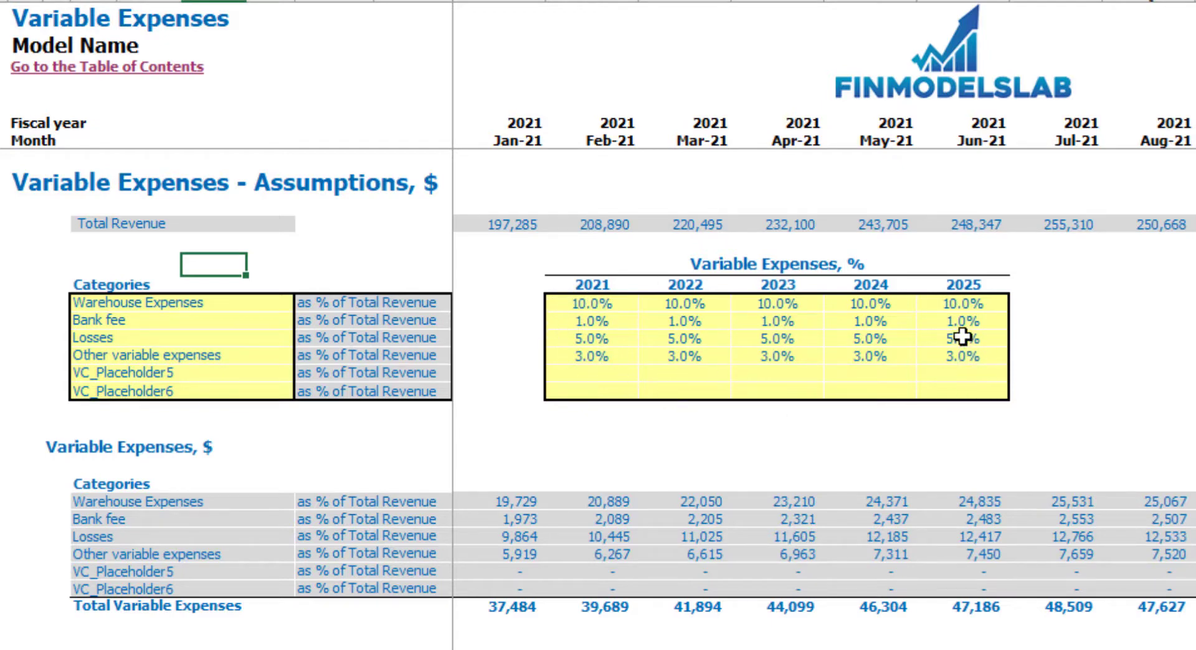
click(625, 307)
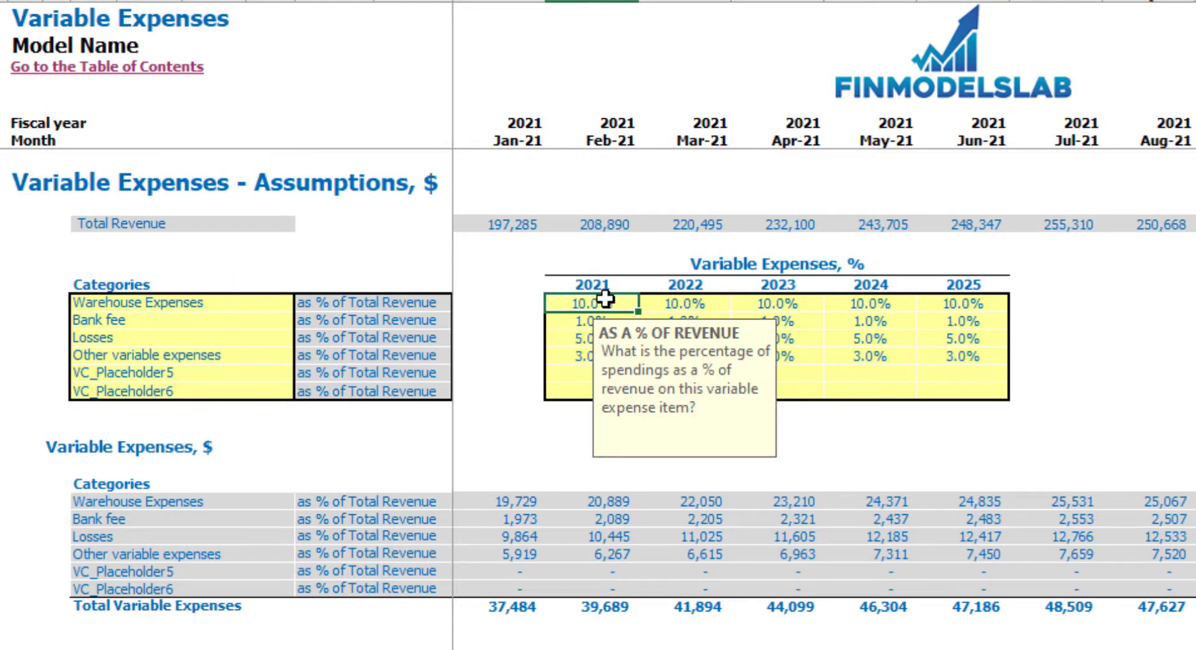
Set the Warehouse Expenses percentages of revenue to 12%, 14%, 16% and 18% for 2022 to 2025
click(659, 305)
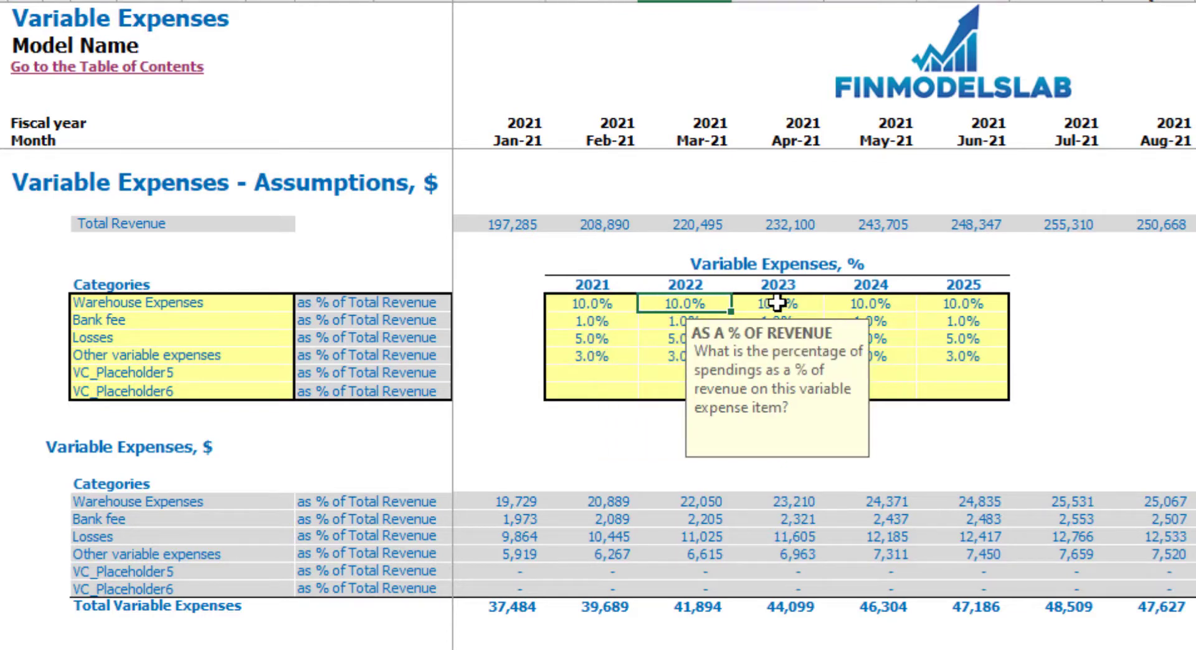
text(12)
key(Tab)
text(14)
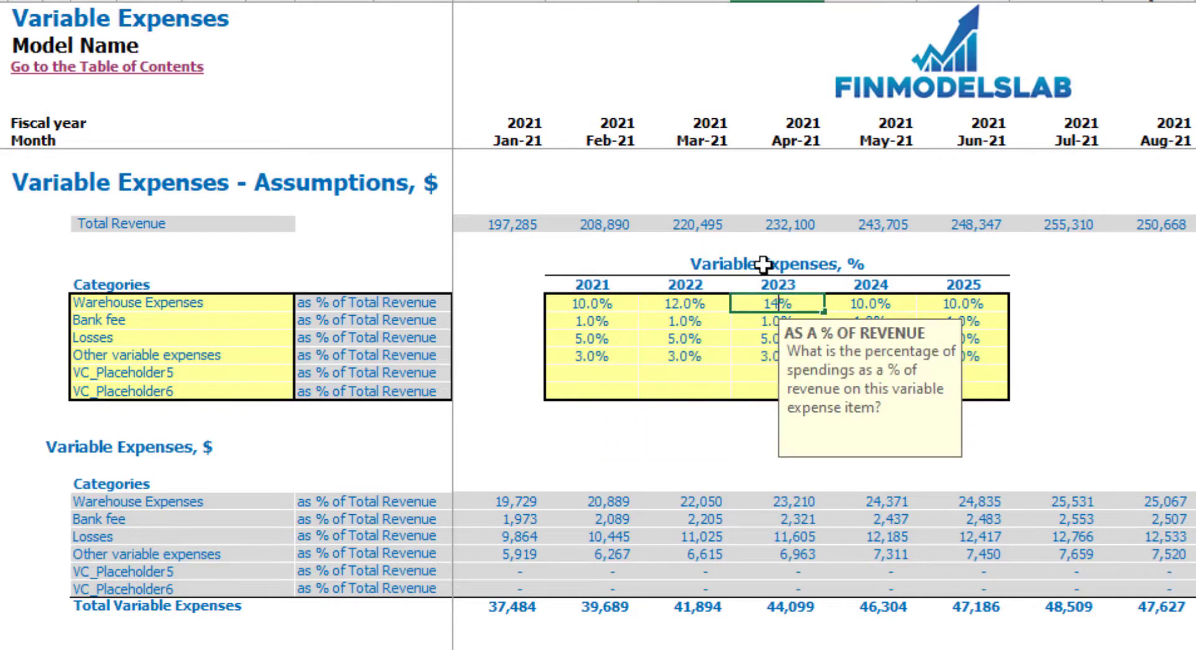
key(Tab)
text(16)
key(Tab)
text(18)
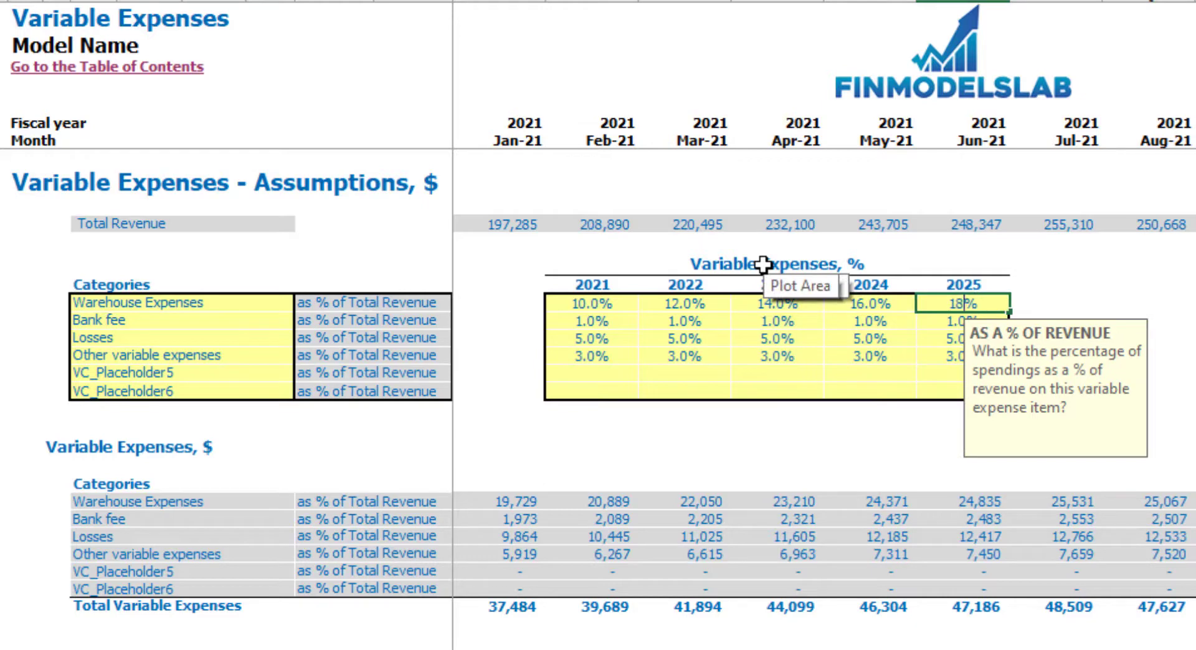
key(Return)
click(1156, 307)
Set the Warehouse Expenses percentages of revenue to 9%, 8%, 7% and 6% for 2022 to 2025
click(692, 305)
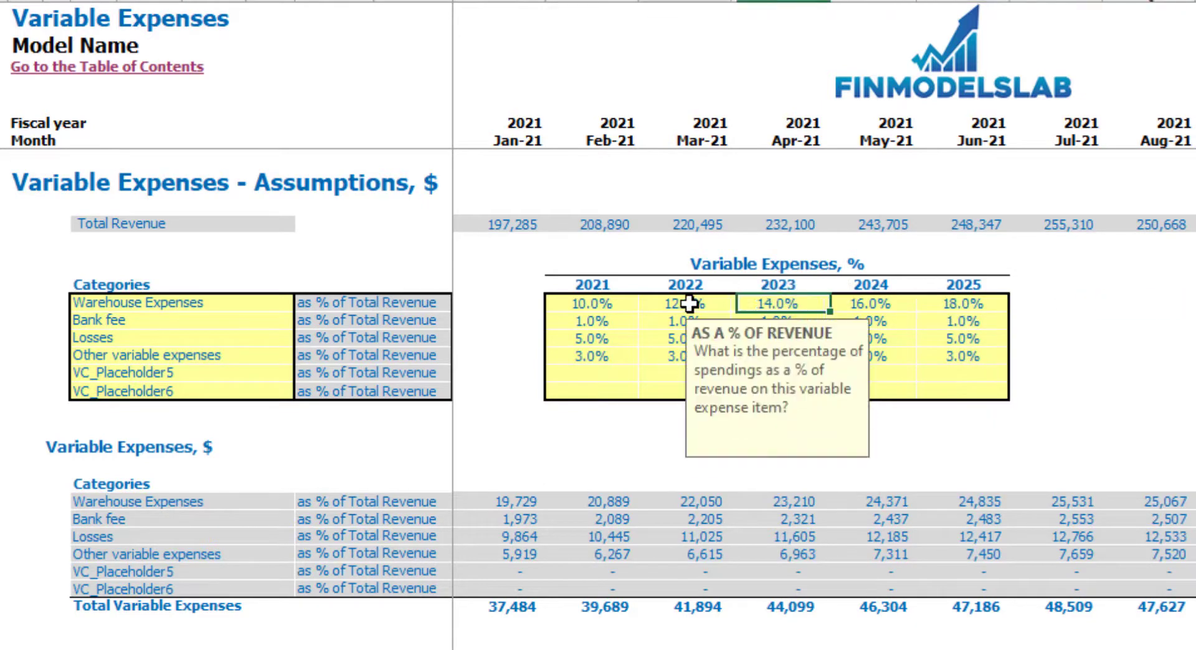
text(9)
key(Tab)
text(8)
key(Tab)
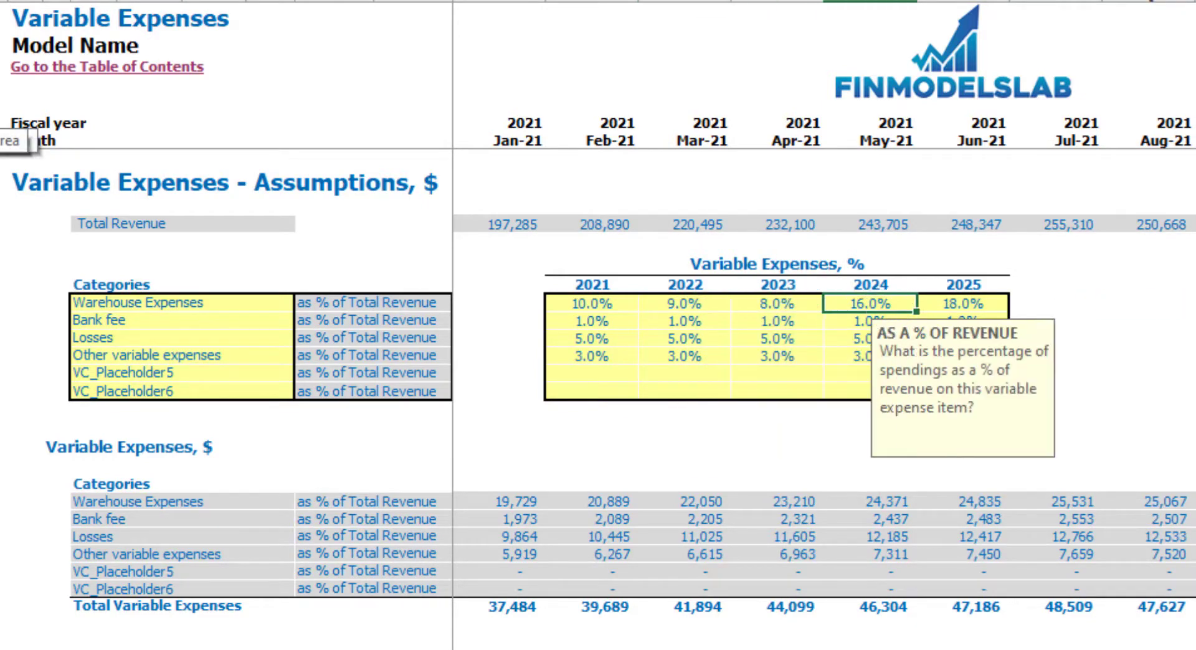
text(7)
key(Tab)
text(6)
key(Tab)
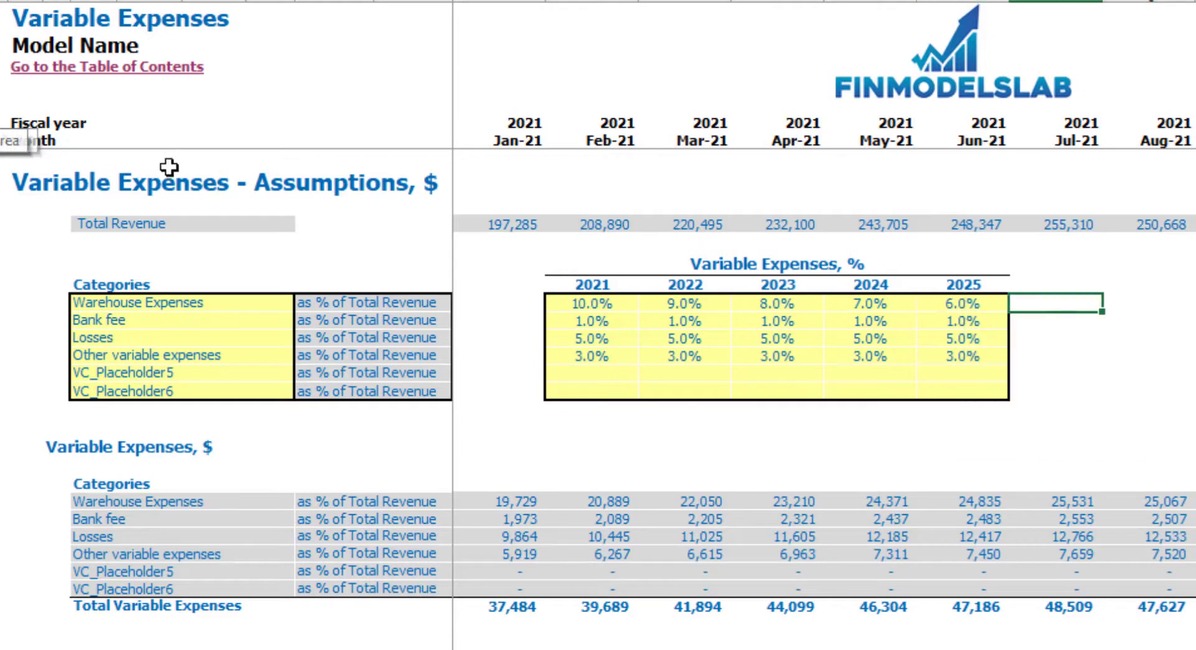
Expand the Total Variable Expenses group in the income statement to review its monthly lines
click(1112, 373)
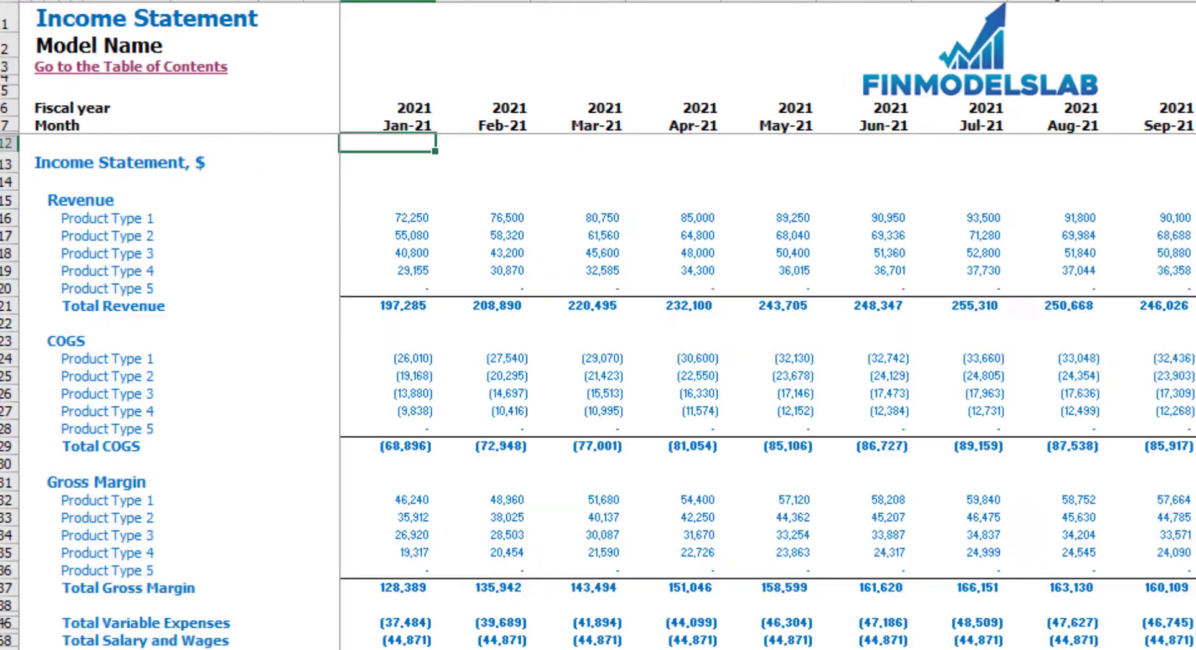
click(1, 624)
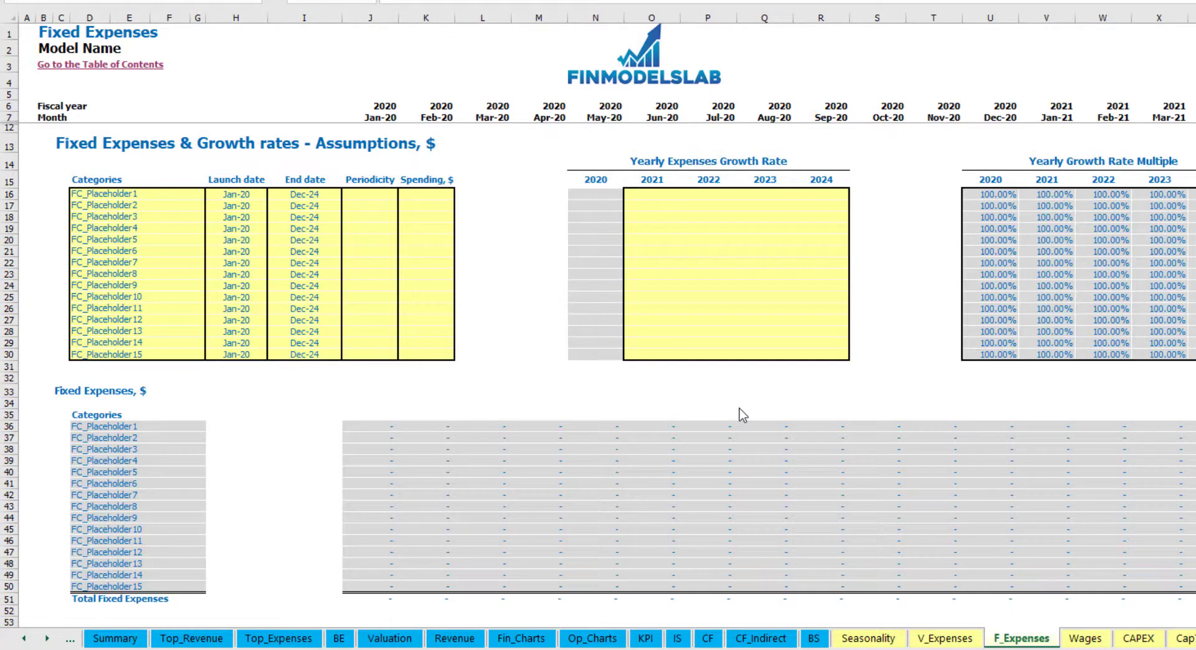
In Fixed Expenses, rename the first category as Utilities and set its launch date to Mar-20
click(141, 194)
text(Utilities)
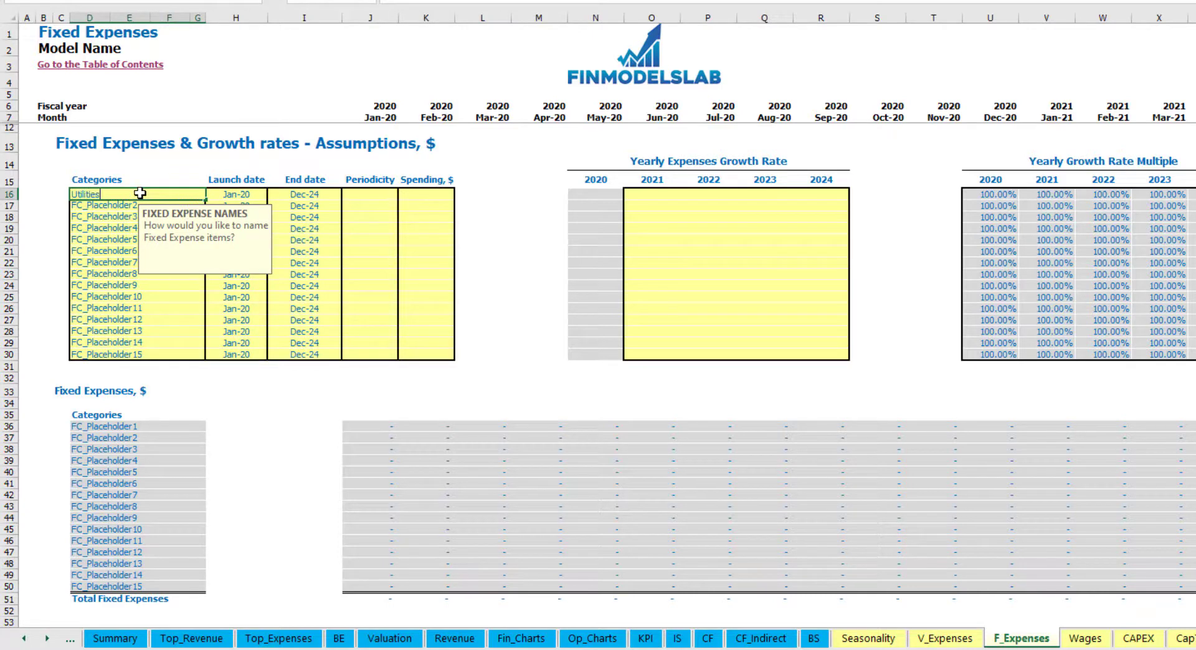
key(Return)
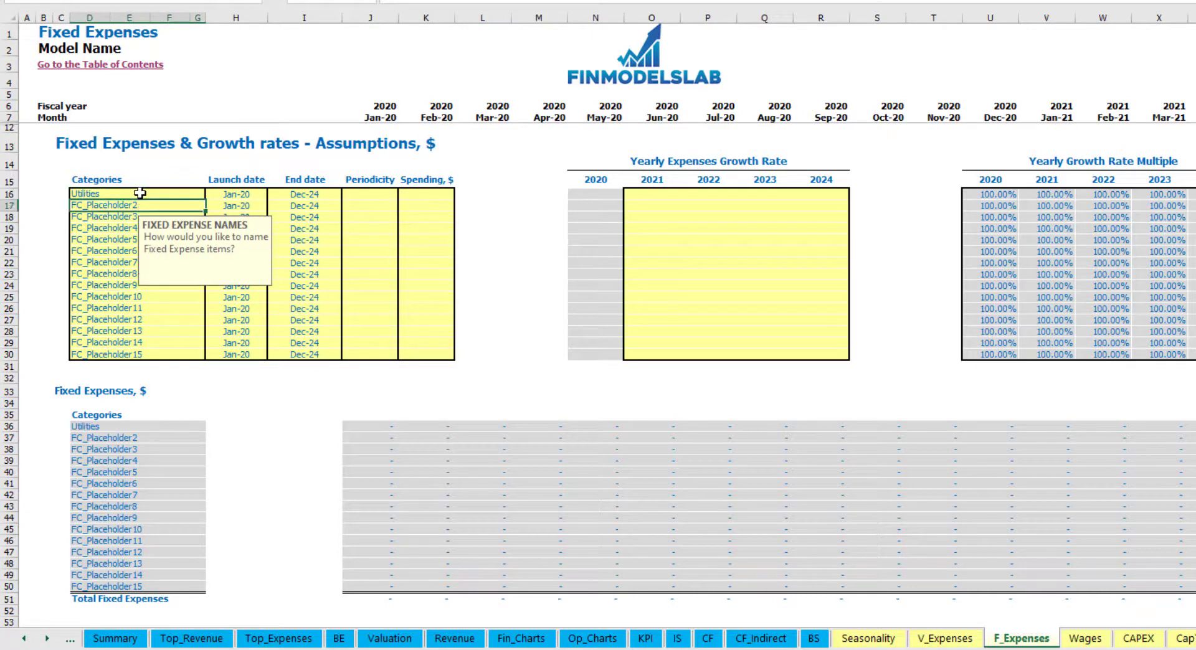
click(243, 195)
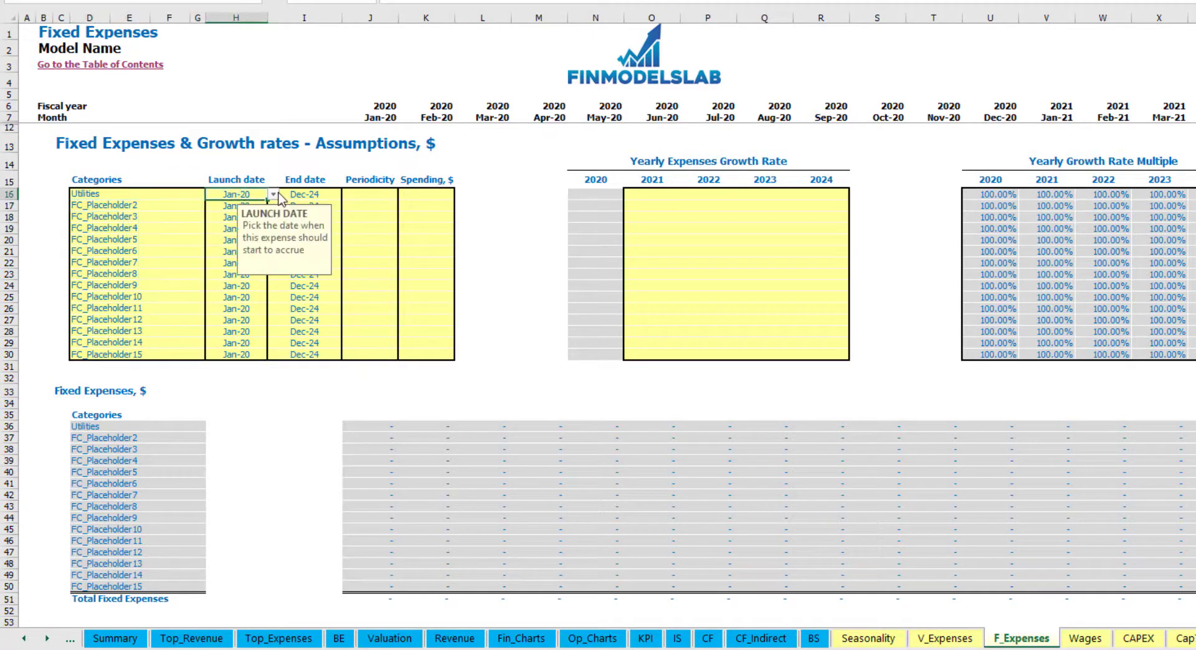
click(274, 194)
click(234, 225)
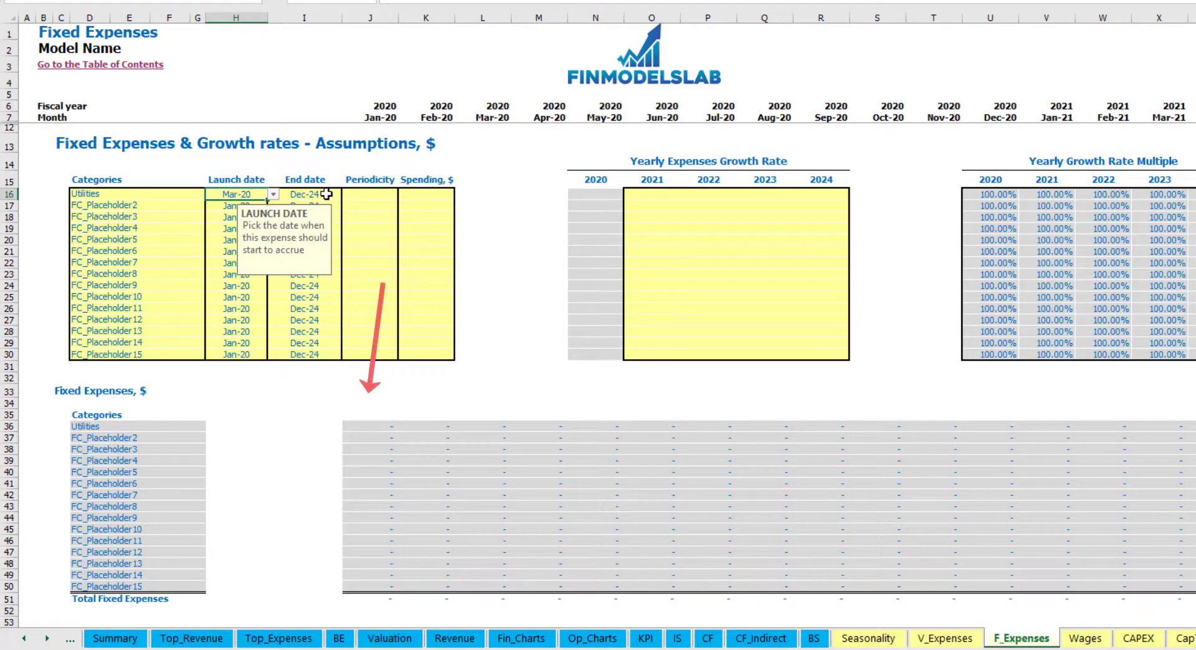
Check the Utilities end date and look through the monthly timeline from Jan-20 to its last month
click(319, 193)
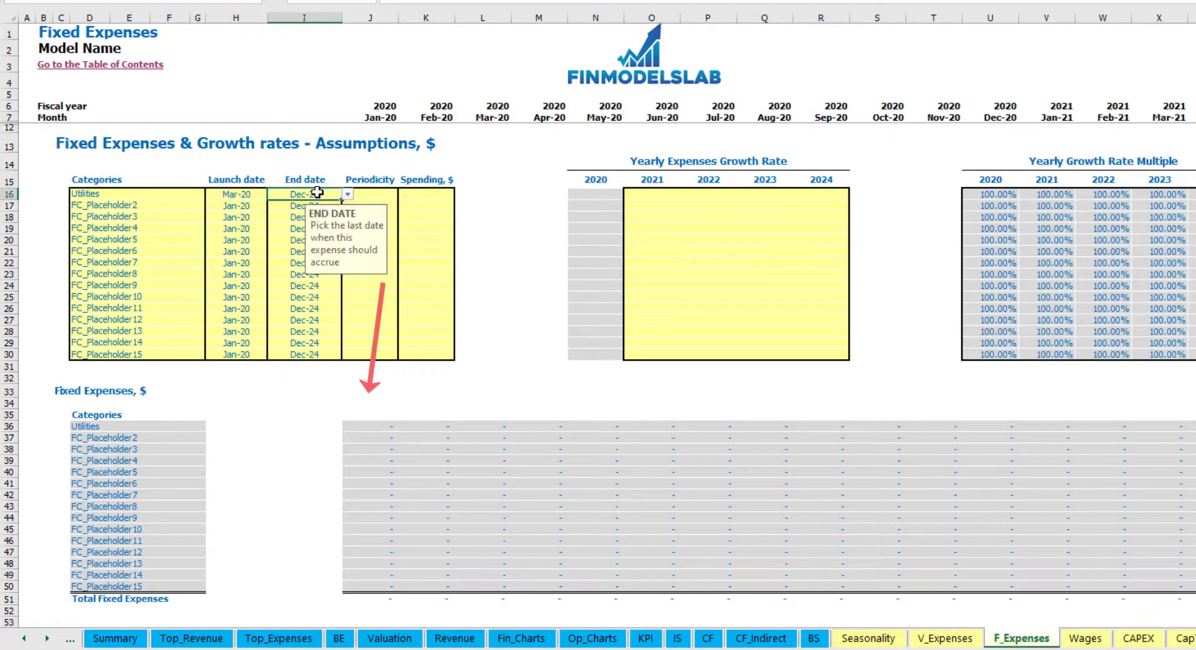
click(379, 117)
key(ctrl+Right)
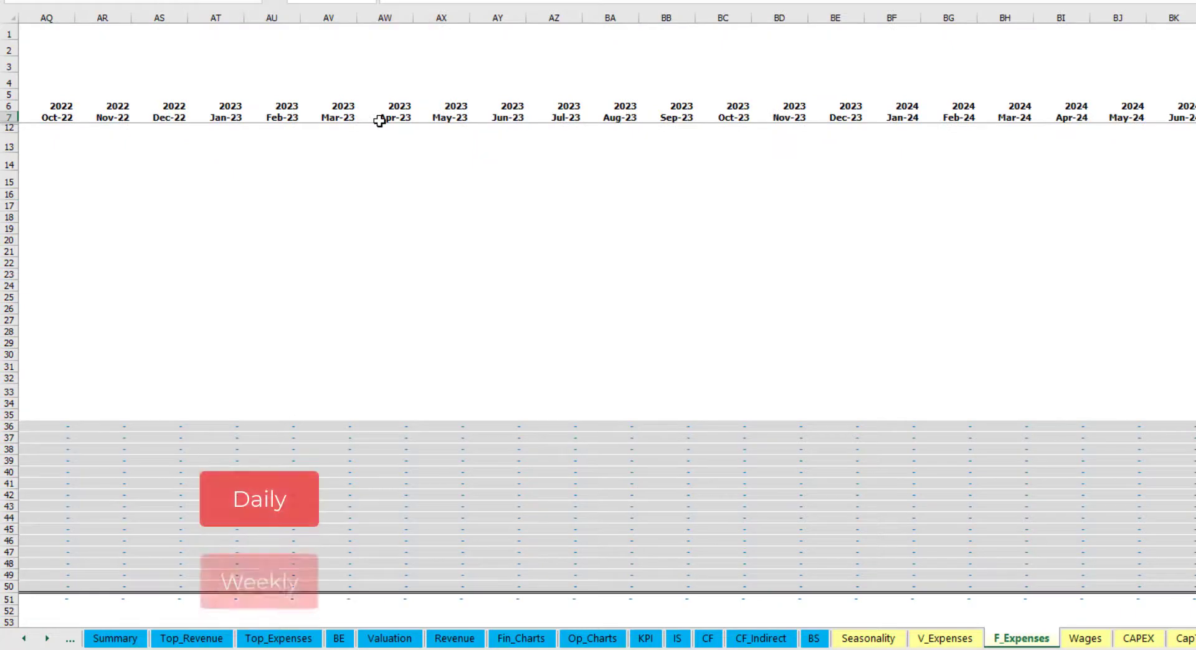
key(ctrl+Left)
key(ctrl+Left)
key(ctrl+Left)
key(ctrl+Left)
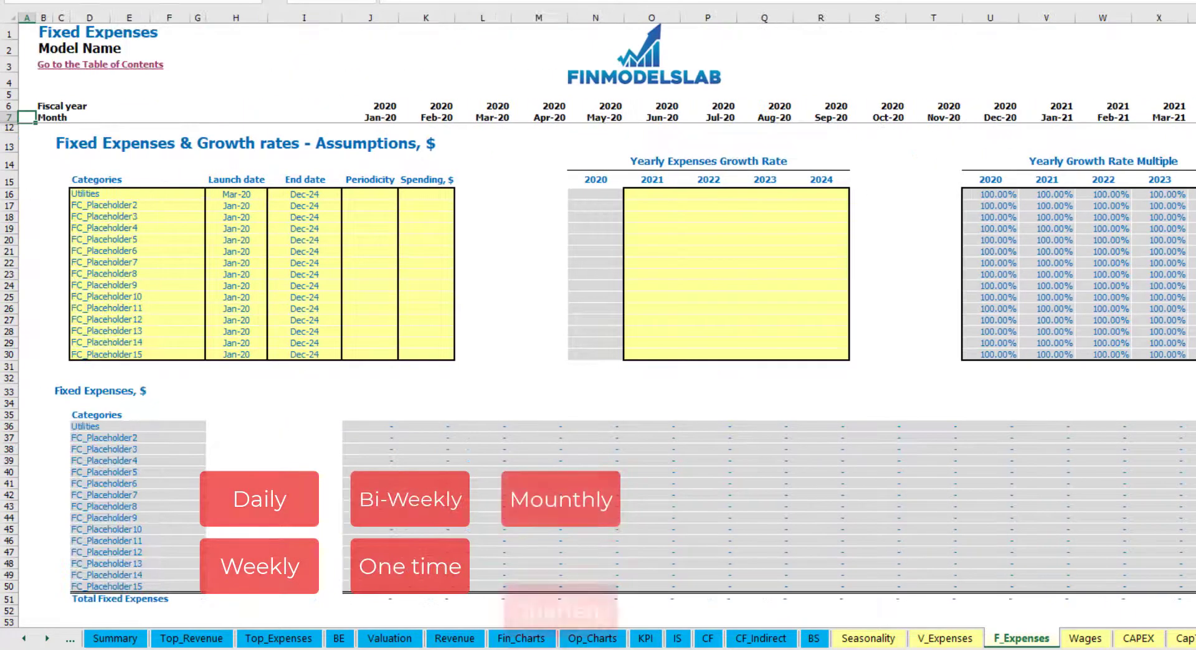
Set the Utilities periodicity to Daily and its spending to $50
click(356, 196)
click(404, 195)
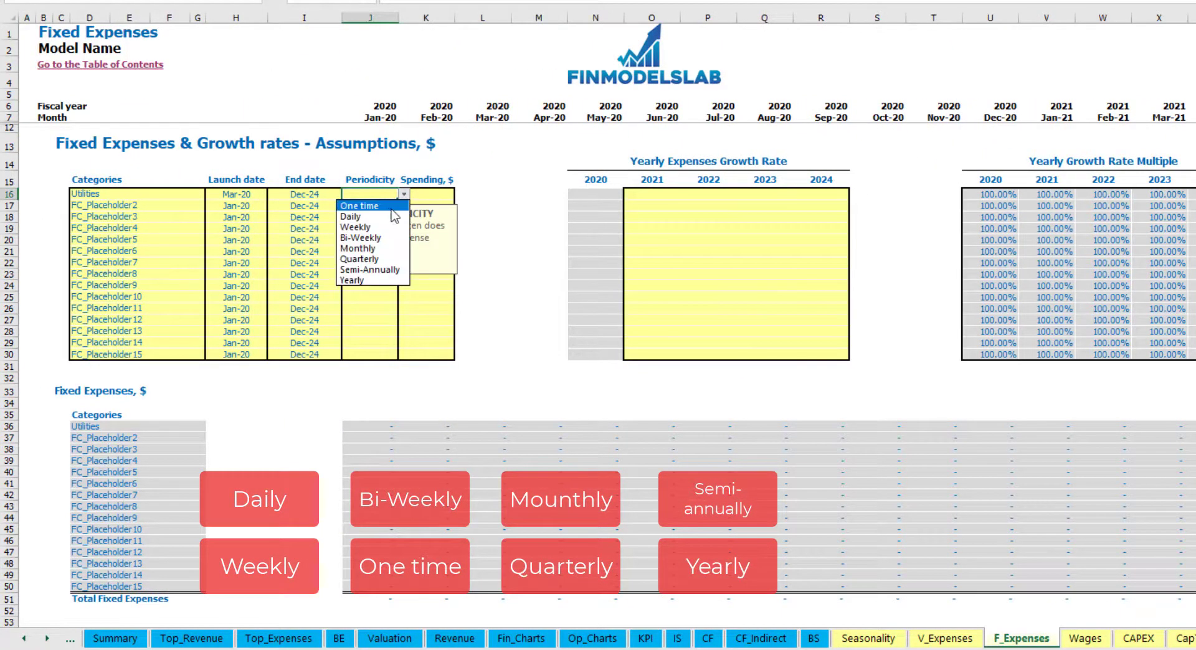
click(374, 217)
click(433, 195)
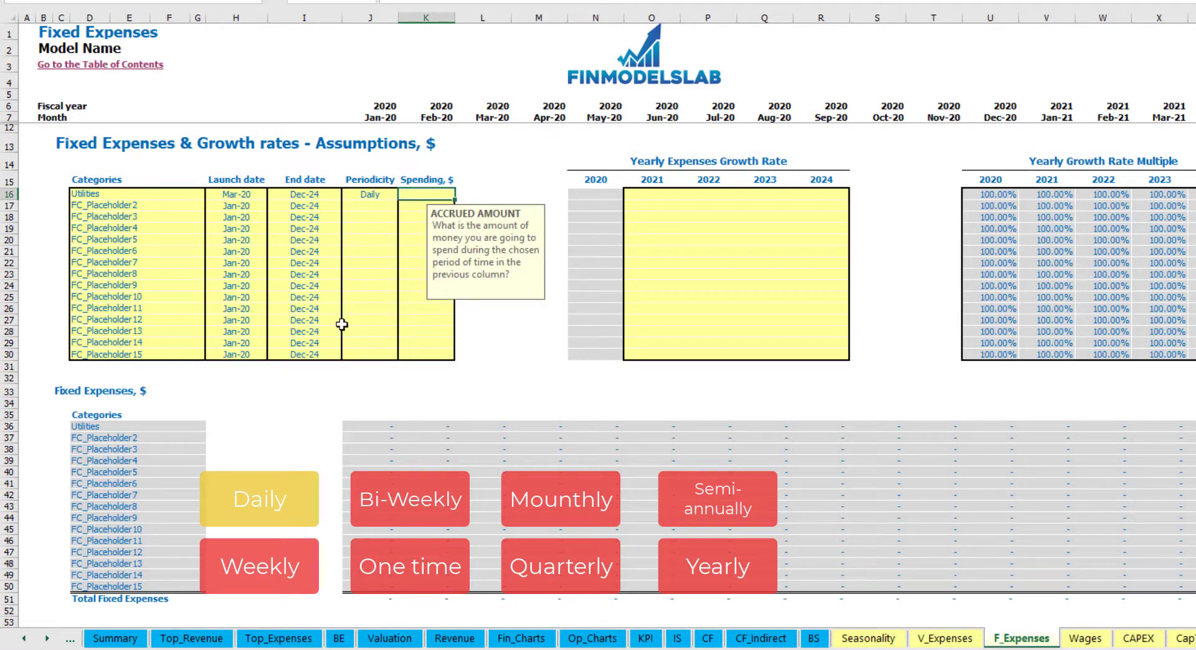
key(Return)
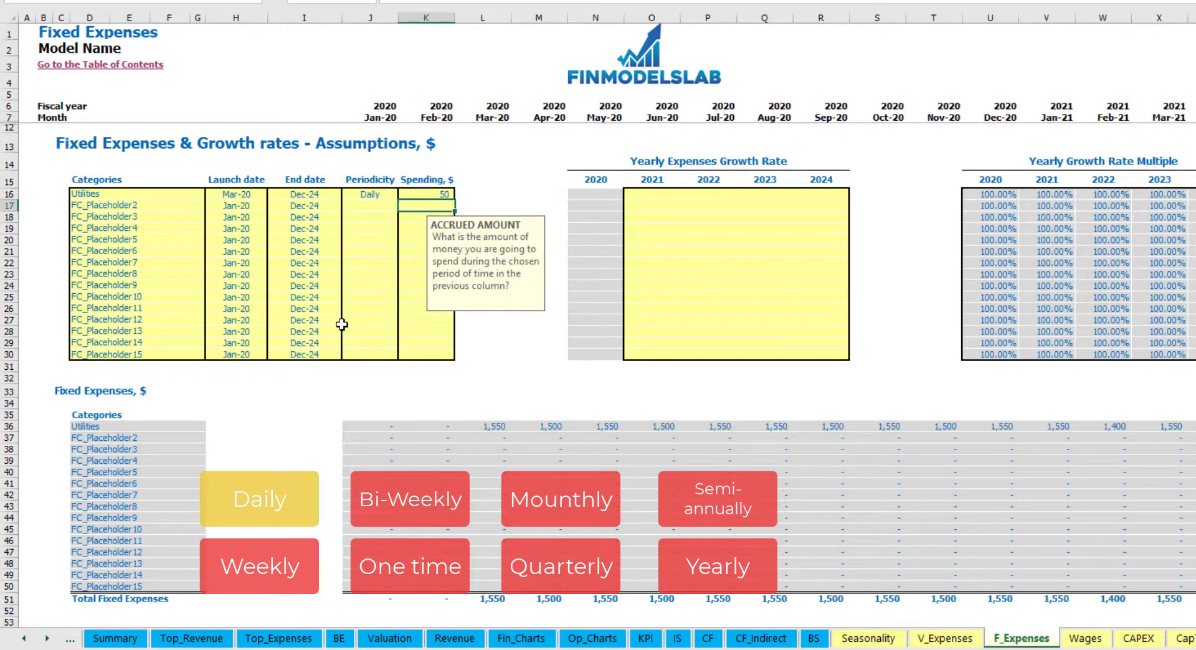
Compare the Utilities monthly amounts for Mar-20, Apr-20 and May-20 in the Fixed Expenses table
click(491, 428)
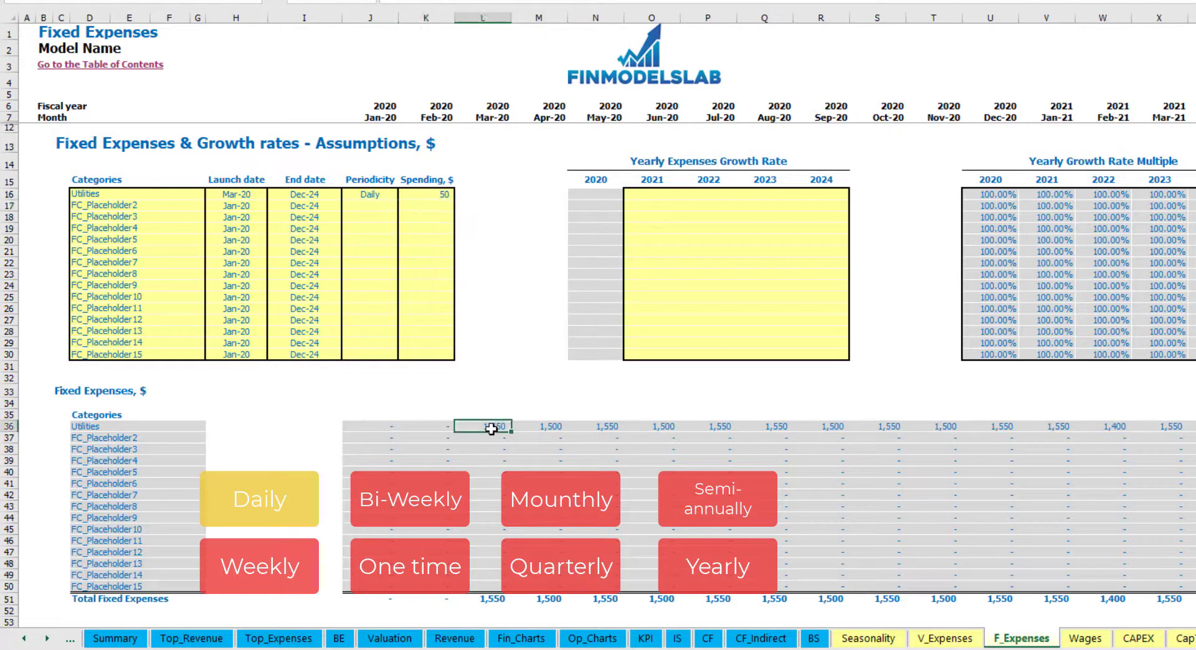
click(547, 430)
click(615, 429)
click(495, 426)
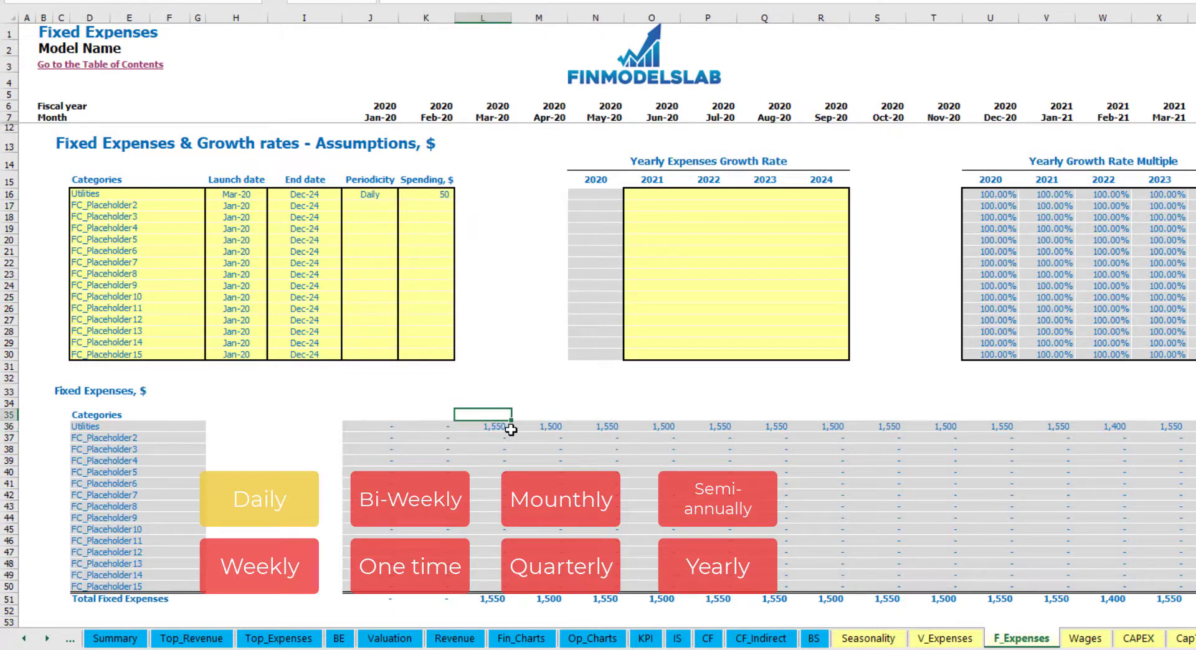
click(528, 428)
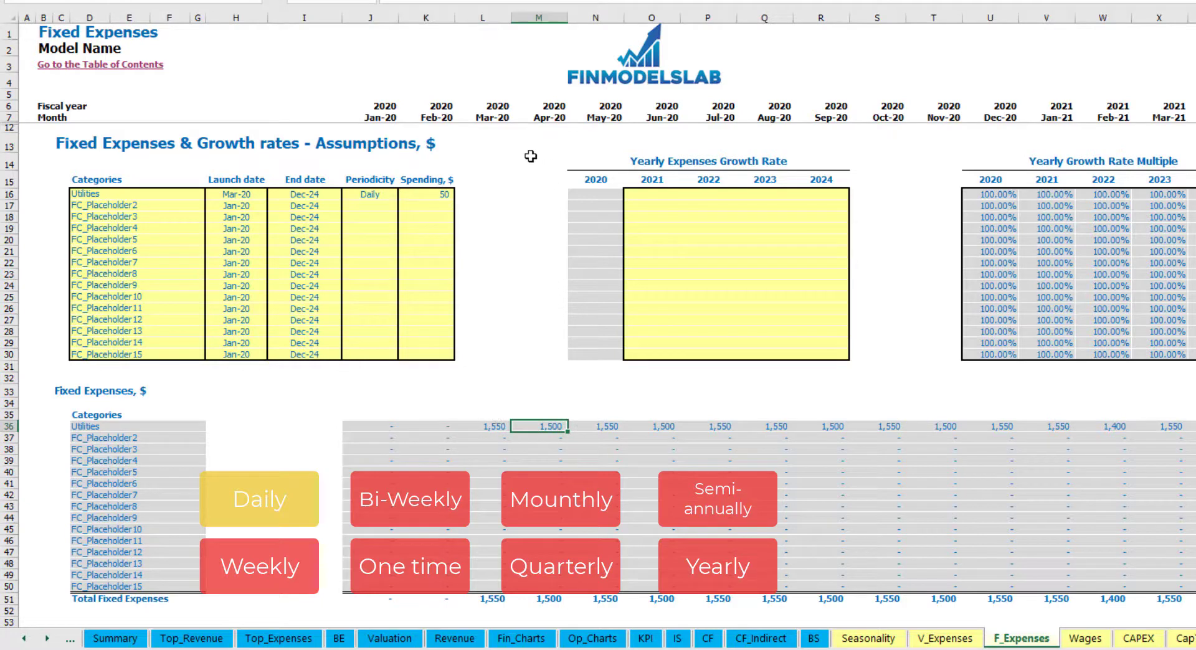
click(488, 116)
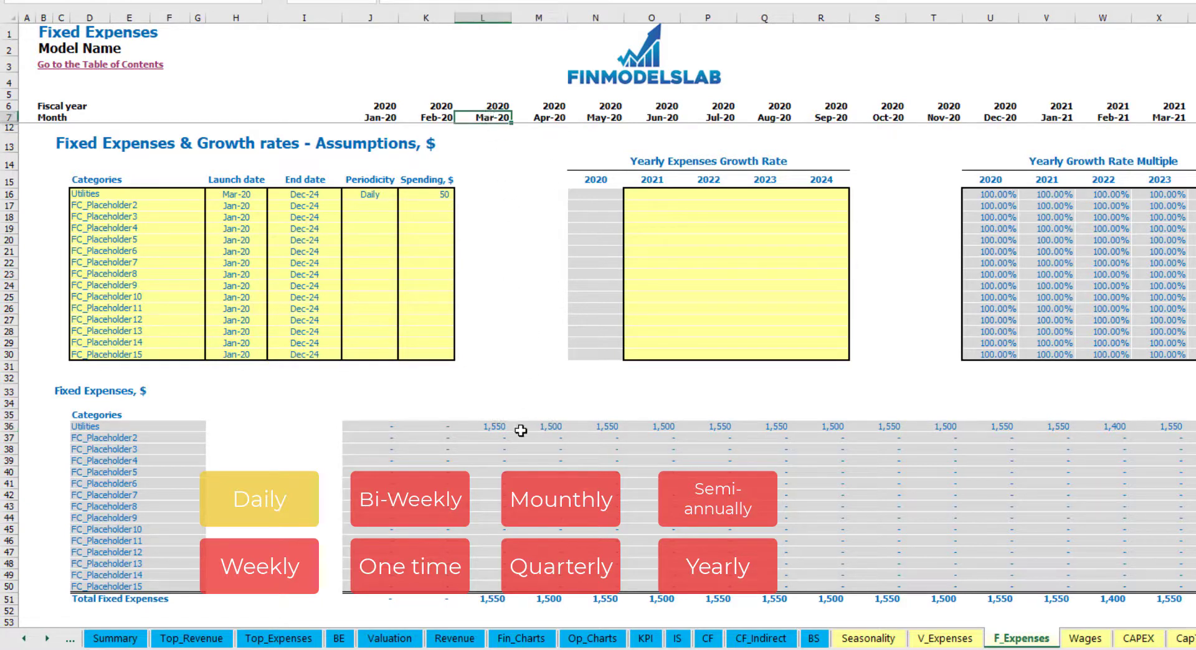
click(498, 427)
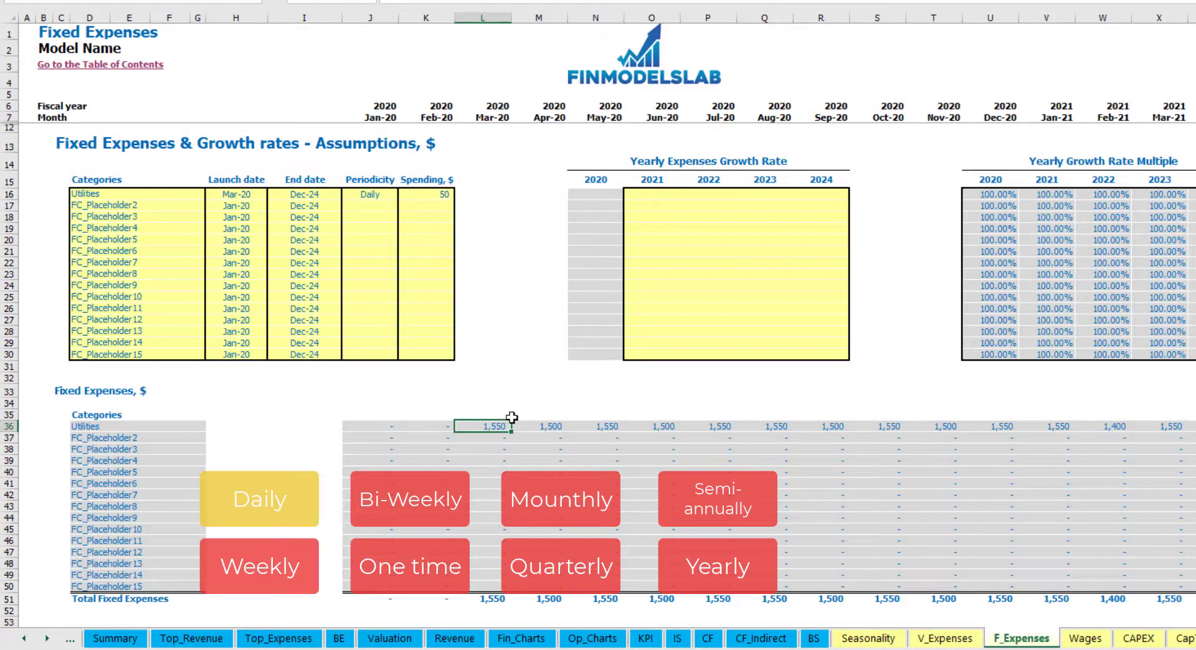
click(547, 427)
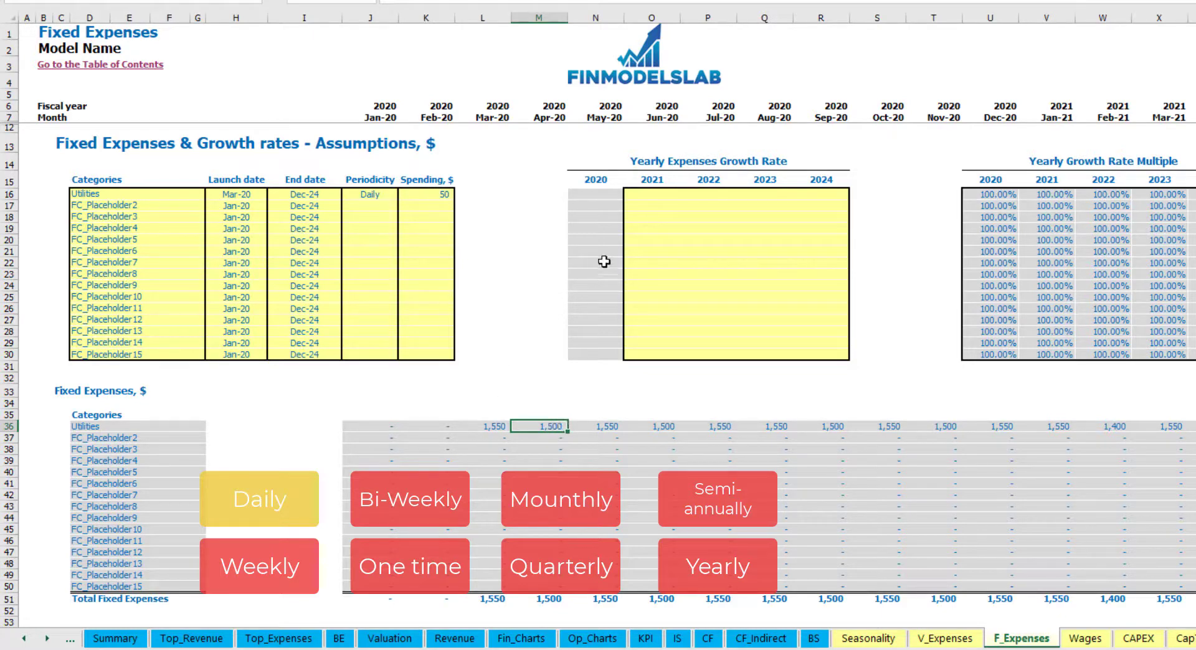
Set the Utilities yearly expenses growth rate to 5% for 2021 and copy it to 2022 through 2024
click(660, 197)
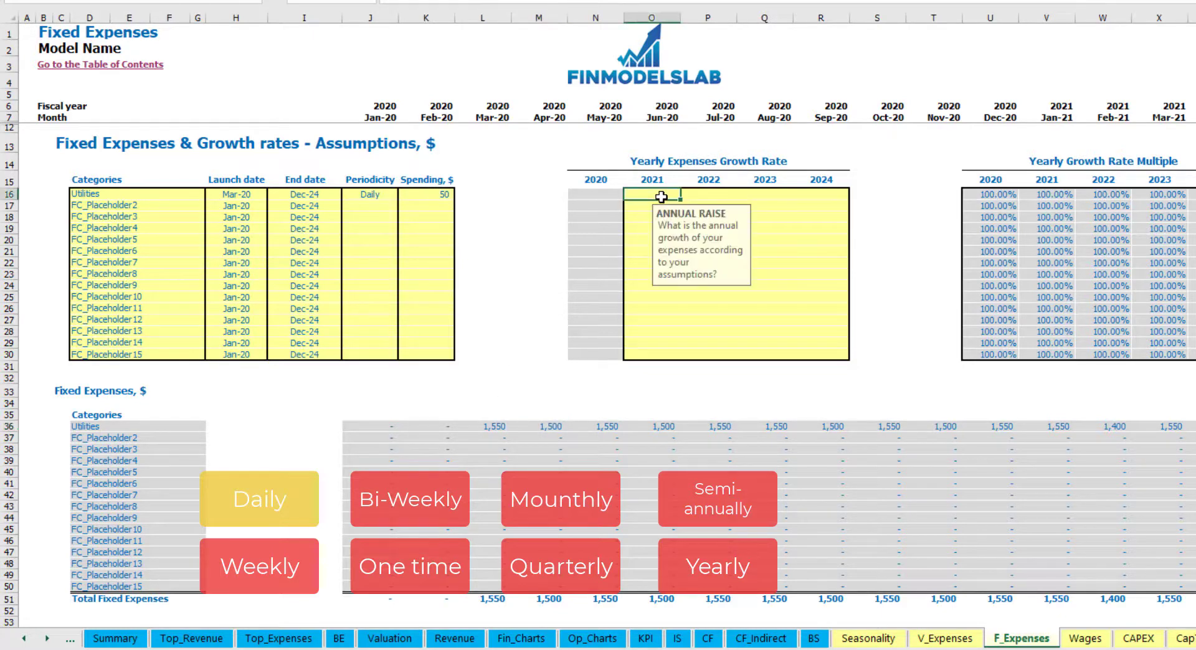
key(ctrl+c)
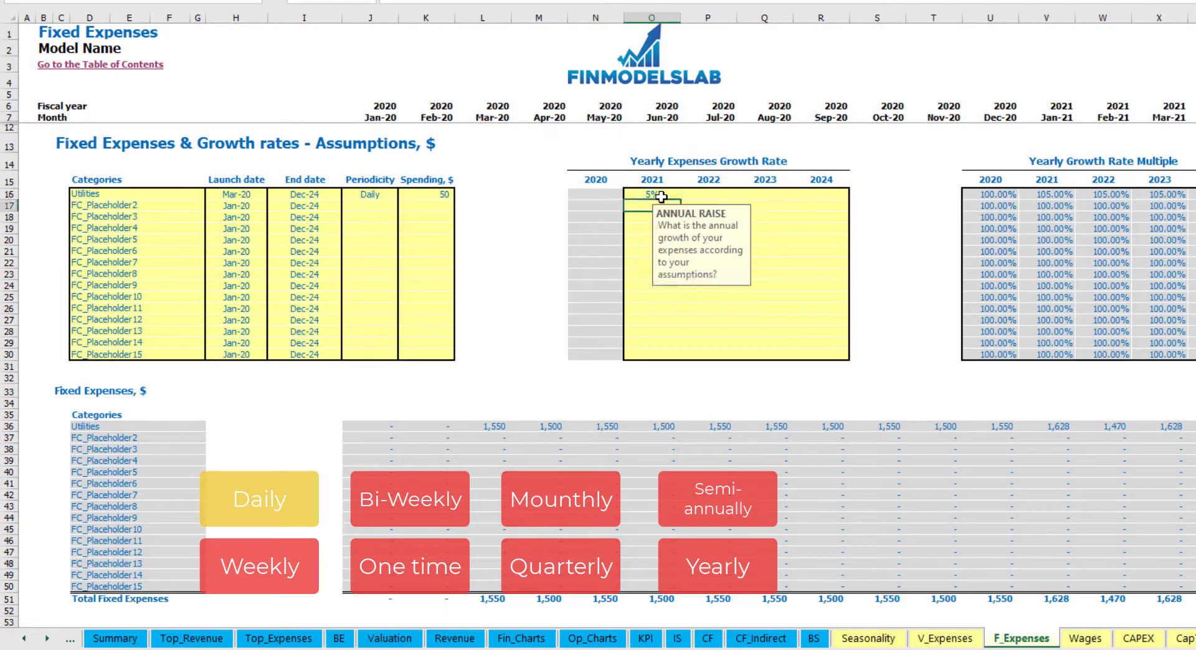
key(Right)
key(shift+Right)
key(shift+Right)
key(ctrl+v)
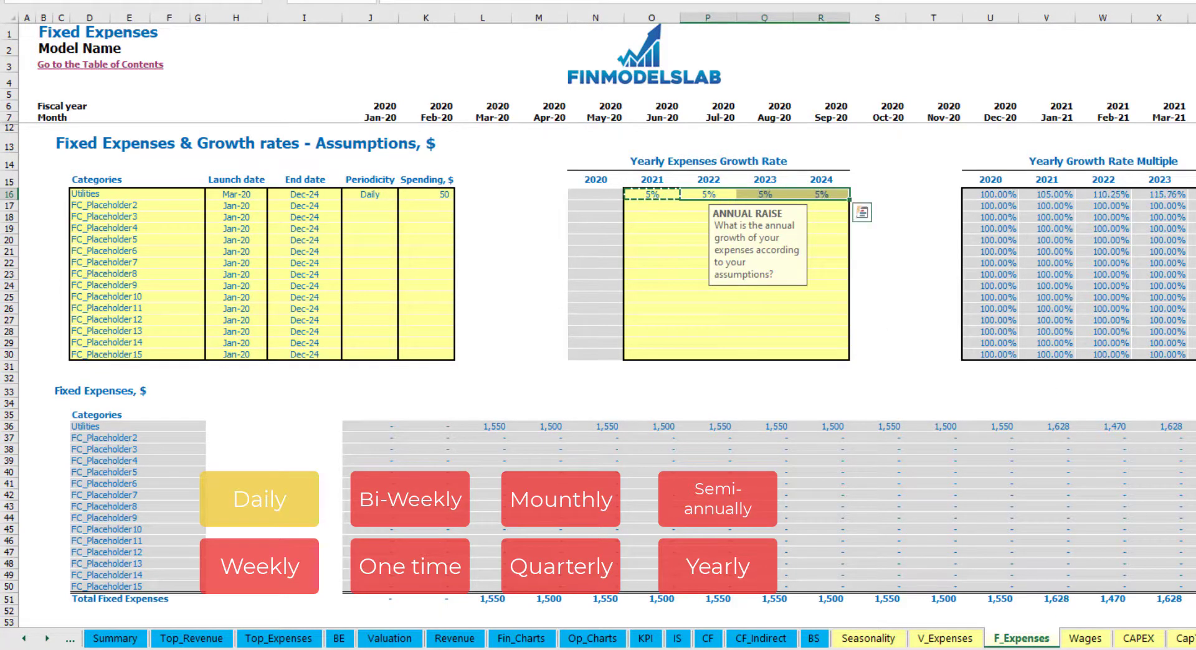
Review the Utilities growth rates and the monthly Utilities and Advertising amounts along the timeline into 2024
drag(659, 195, 811, 194)
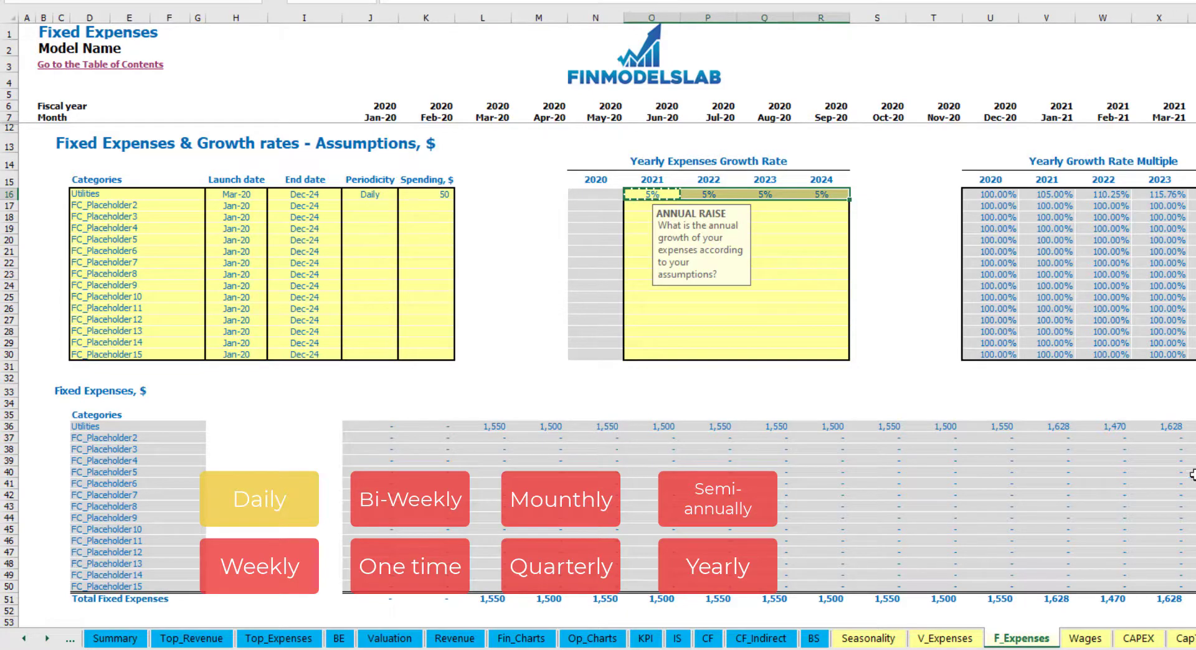
scroll(598, 311, right, 15)
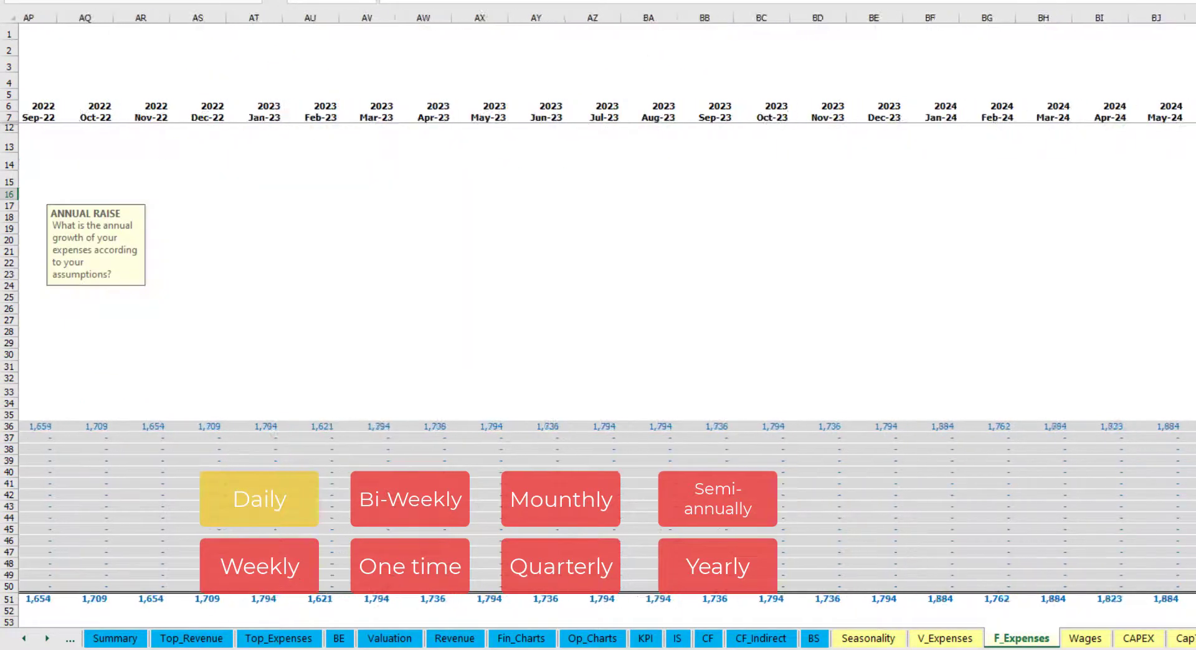
scroll(598, 311, left, 15)
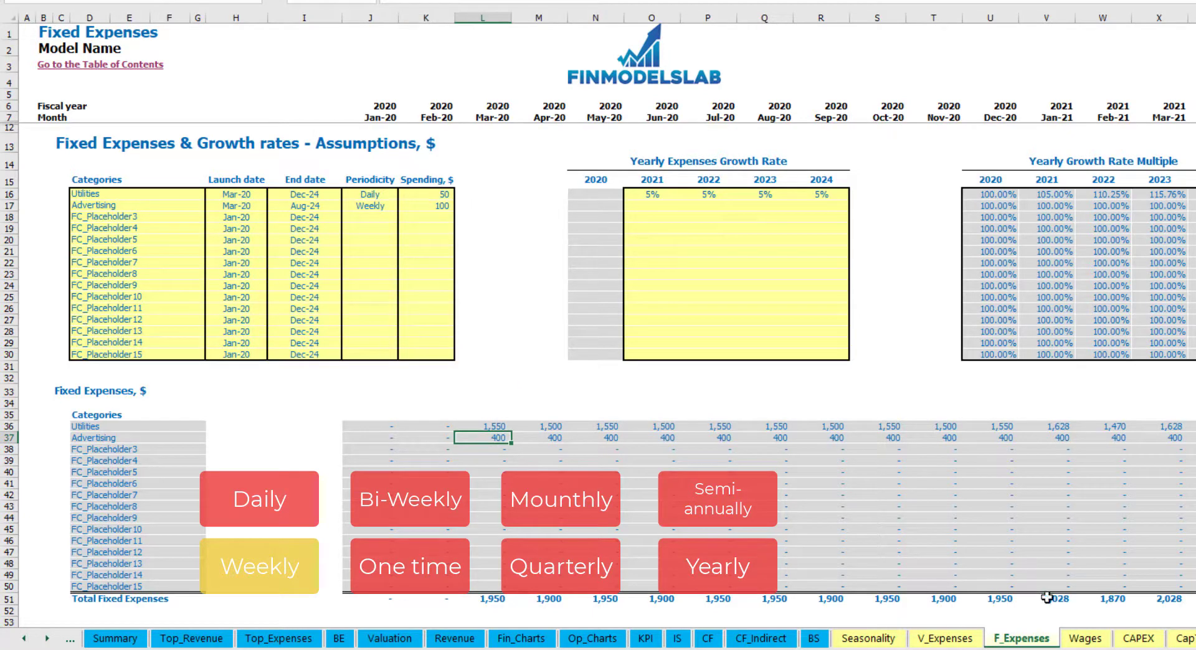
scroll(598, 312, right, 14)
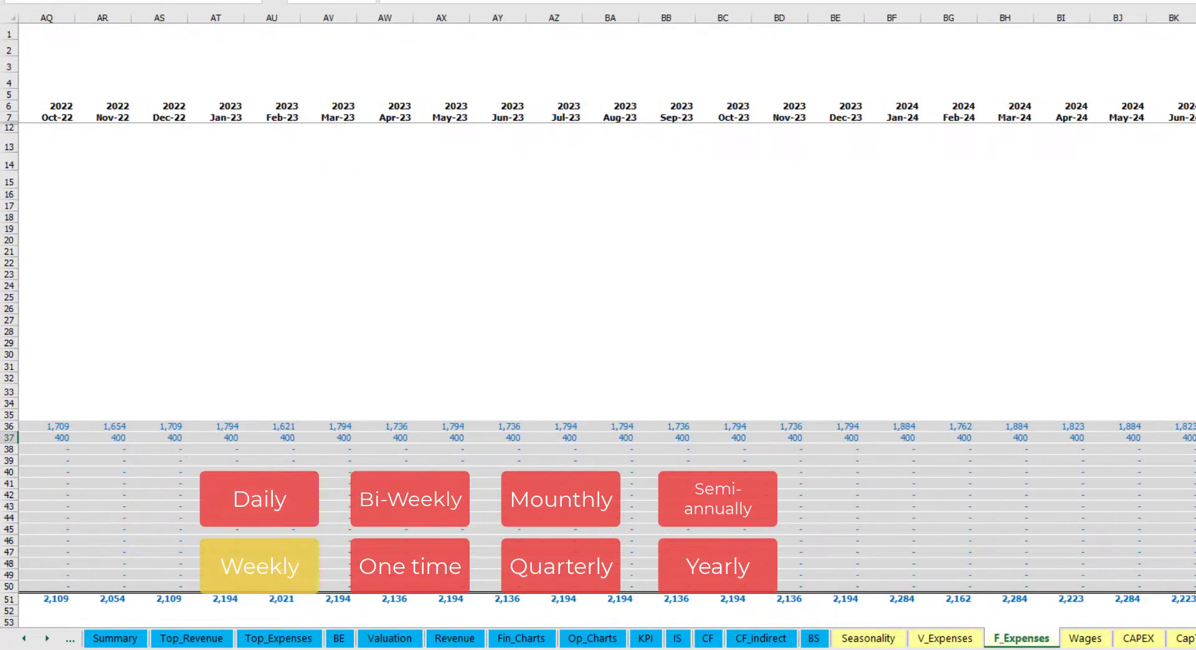
Set the Advertising periodicity to Bi-Weekly and its spending to $500
click(1194, 18)
click(1194, 438)
drag(1195, 640, 1165, 639)
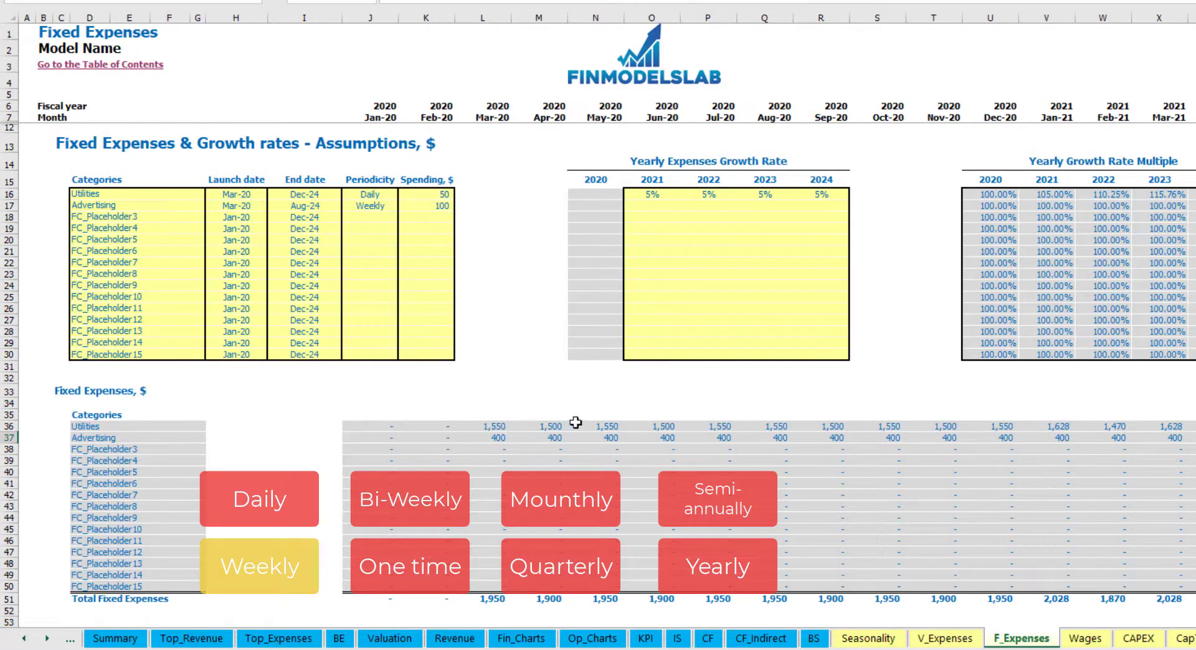
click(370, 206)
click(403, 206)
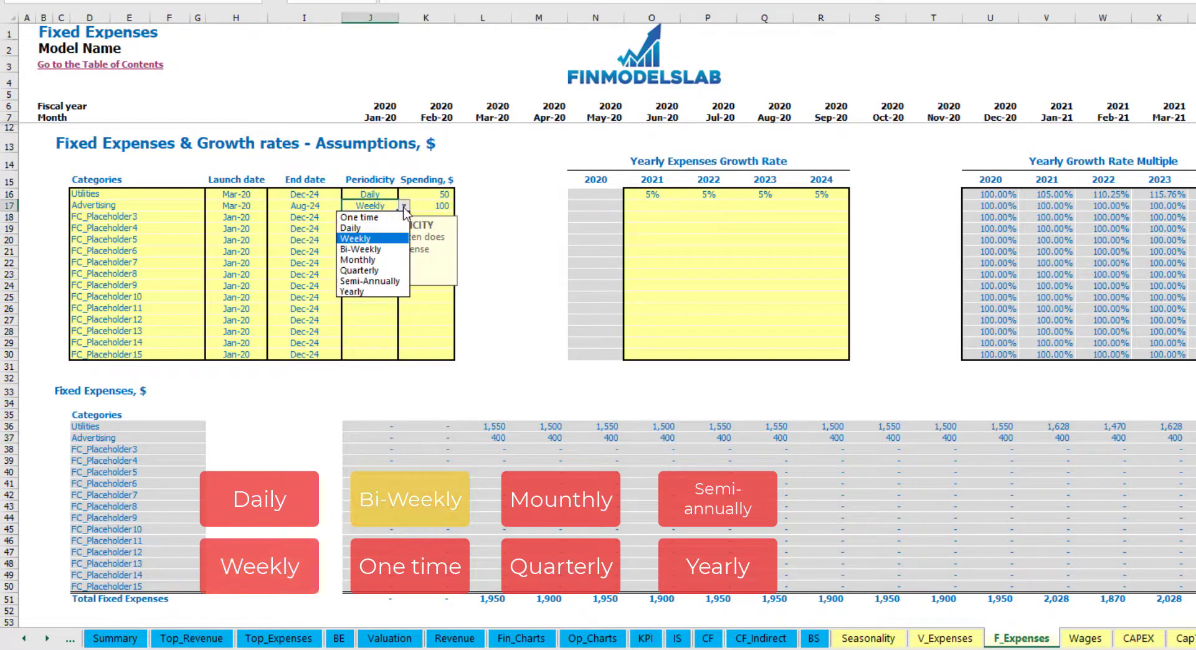
click(385, 250)
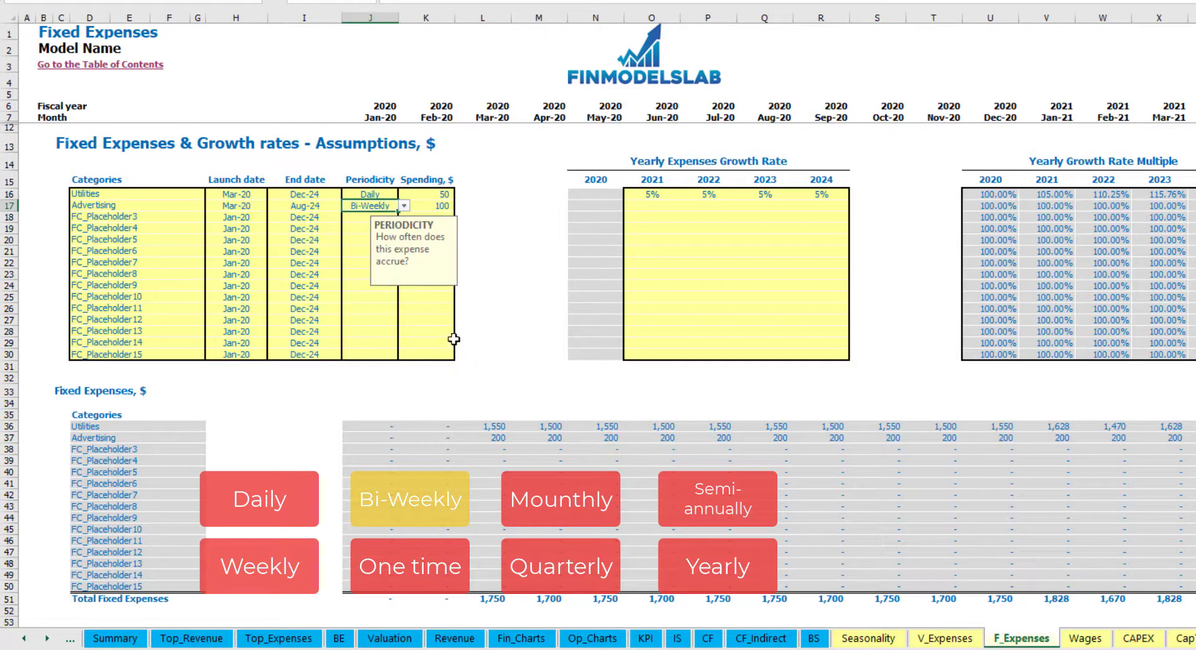
click(424, 207)
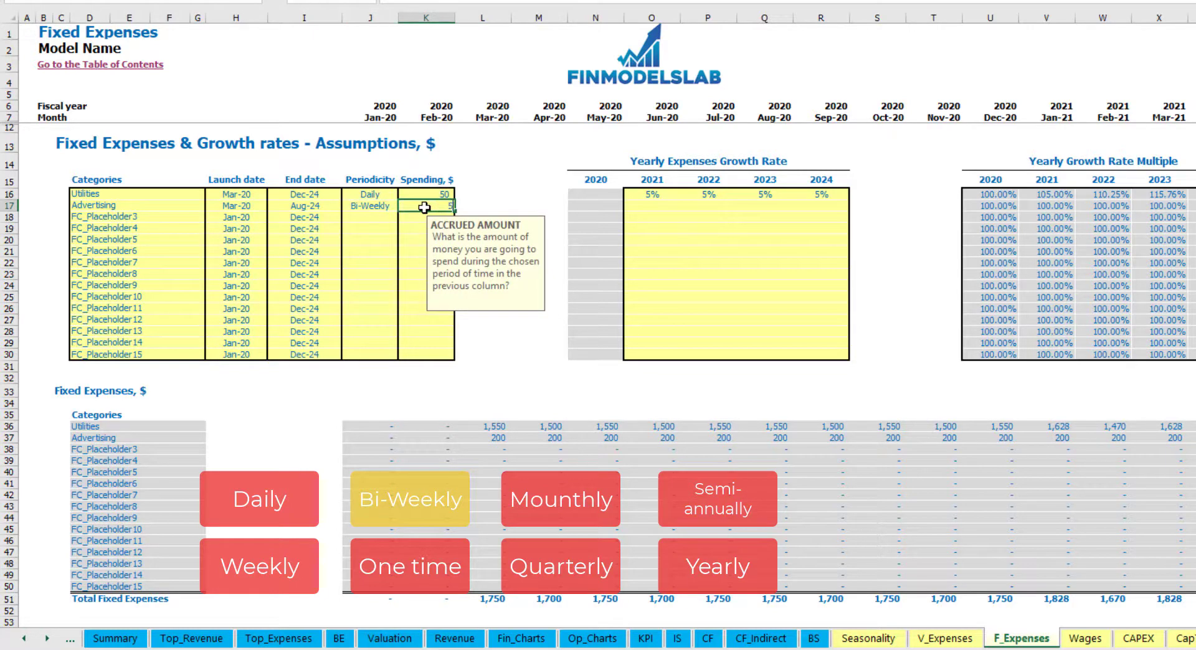
text(500)
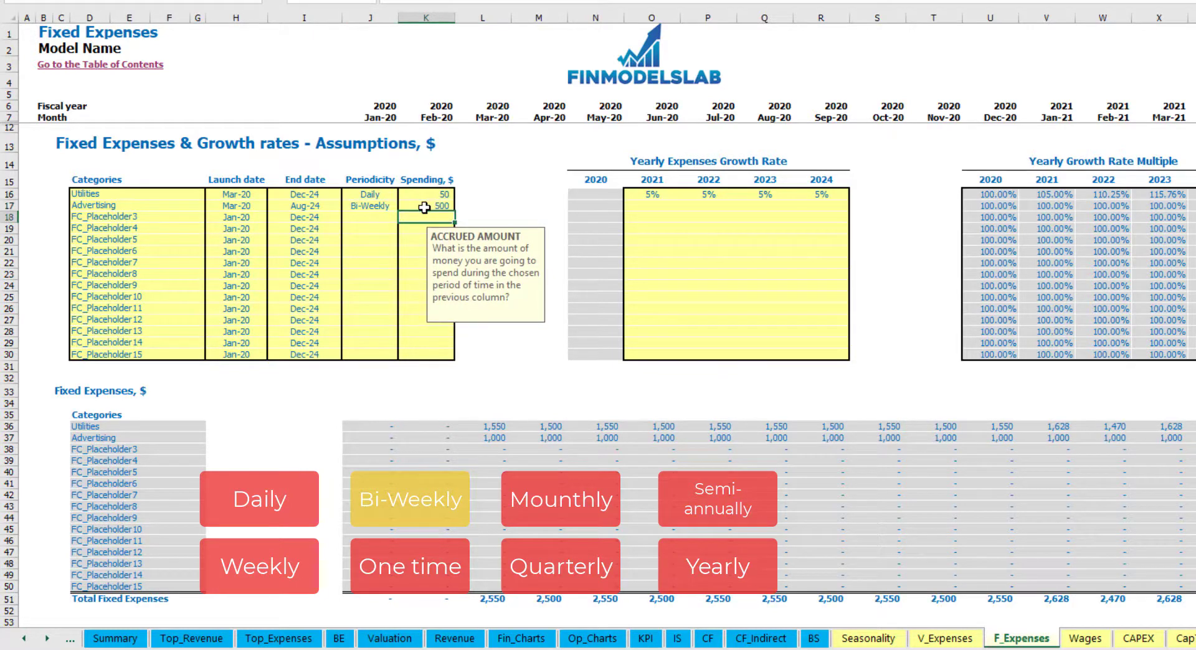
Set the Advertising launch date to Jul-20 in the Fixed Expenses assumptions
click(255, 198)
click(239, 204)
click(279, 209)
click(261, 206)
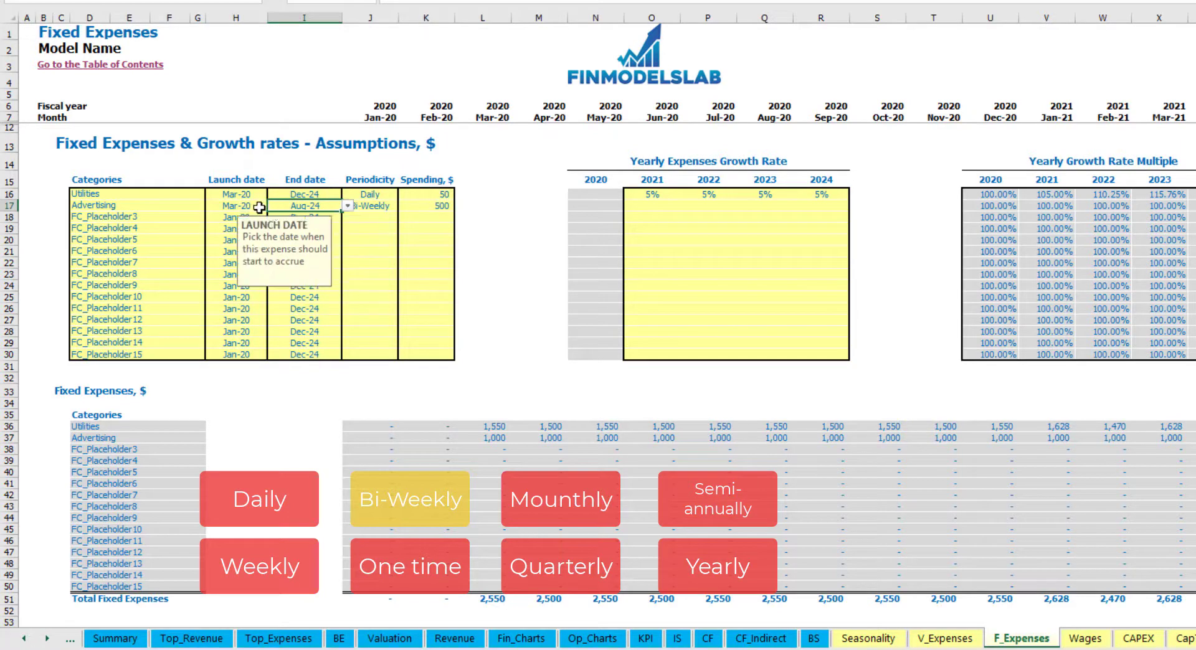
click(272, 206)
click(225, 260)
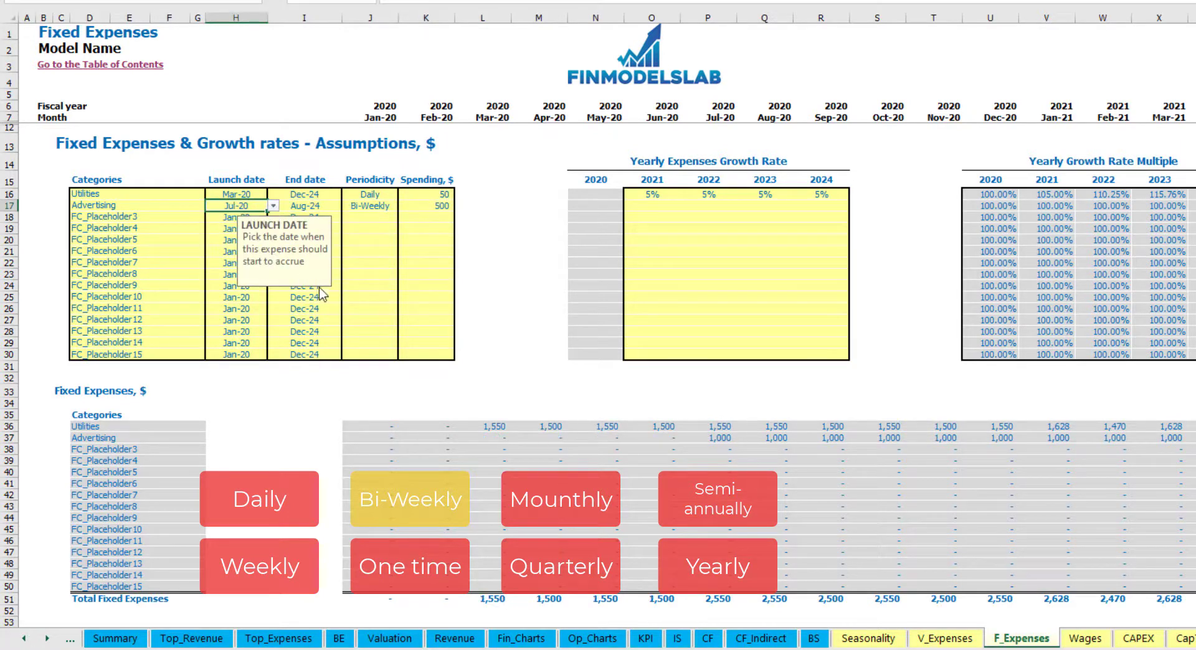
Review the monthly Advertising amounts in the Fixed Expenses table from Jul-20 through 2021
click(720, 438)
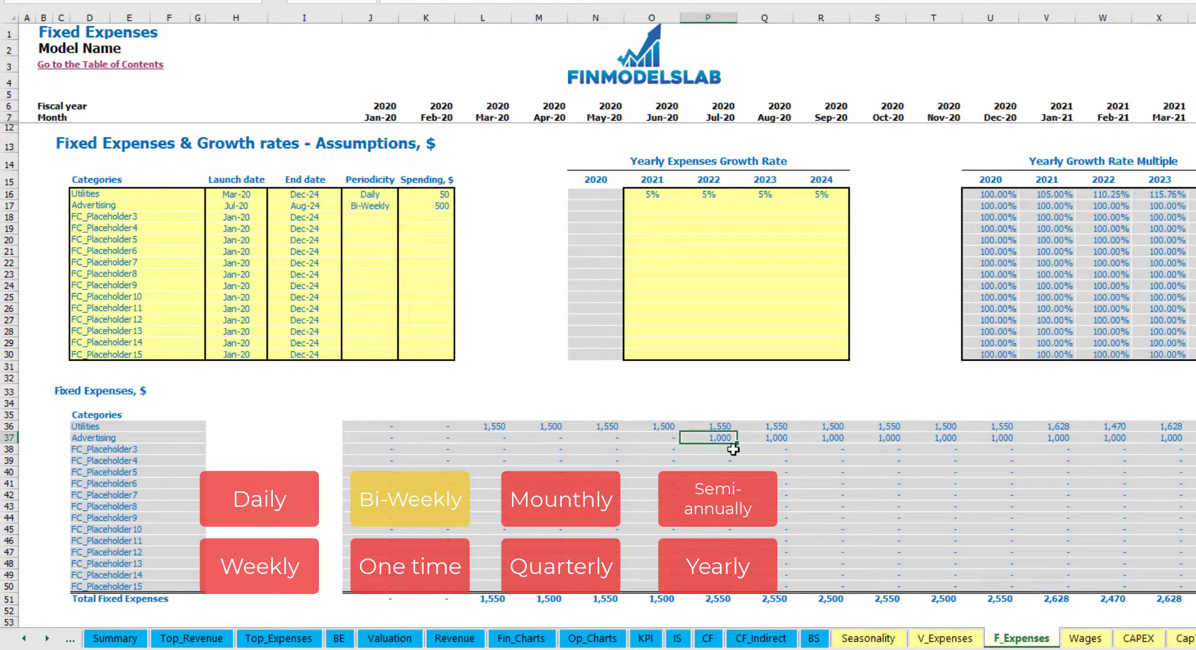
key(Right)
key(Right)
key(Right)
key(Right)
key(Right)
key(Right)
key(Right)
key(Right)
key(Right)
key(Right)
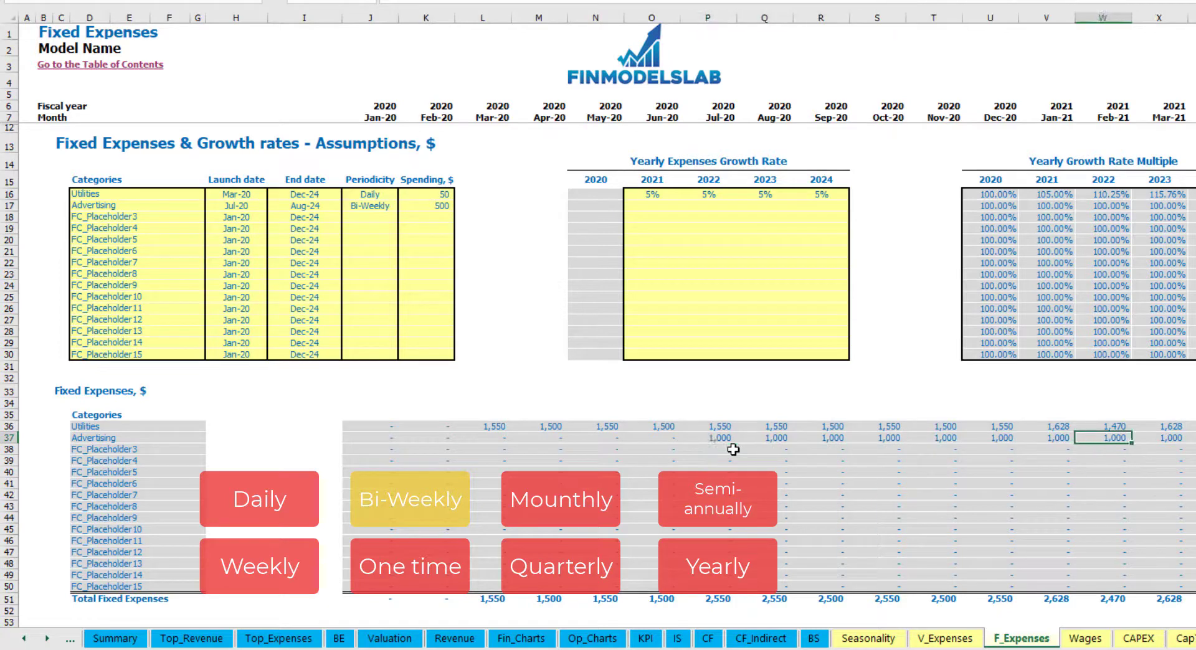
key(Right)
key(Right)
key(Right)
key(Right)
key(Right)
key(Right)
key(Right)
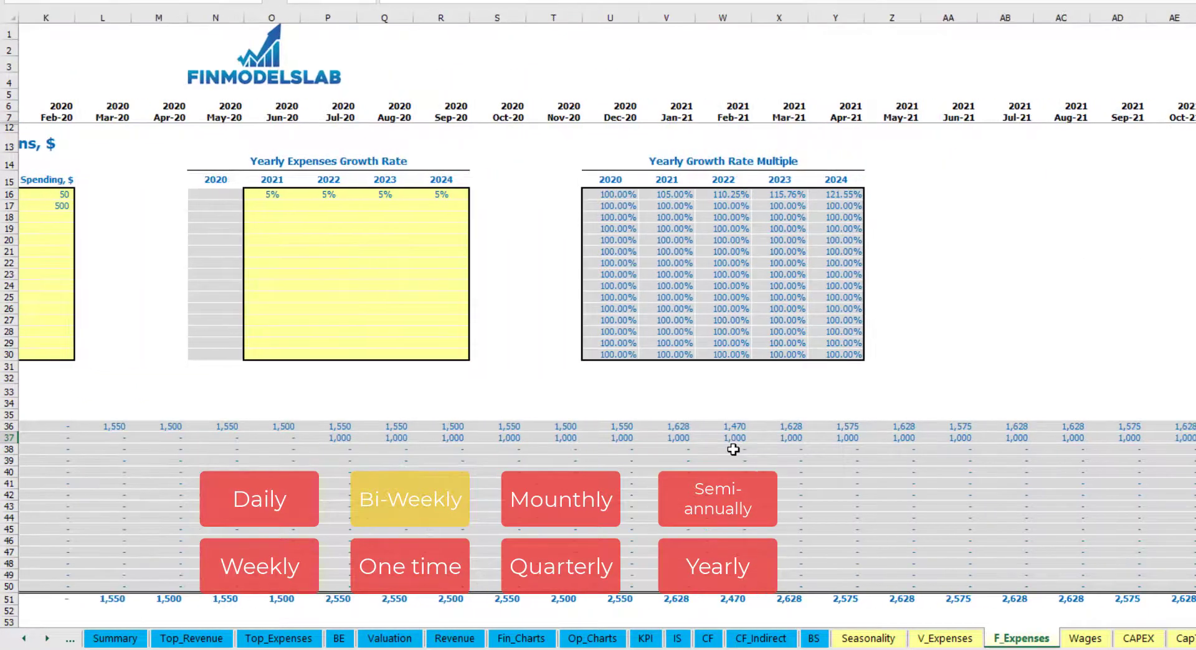
key(Home)
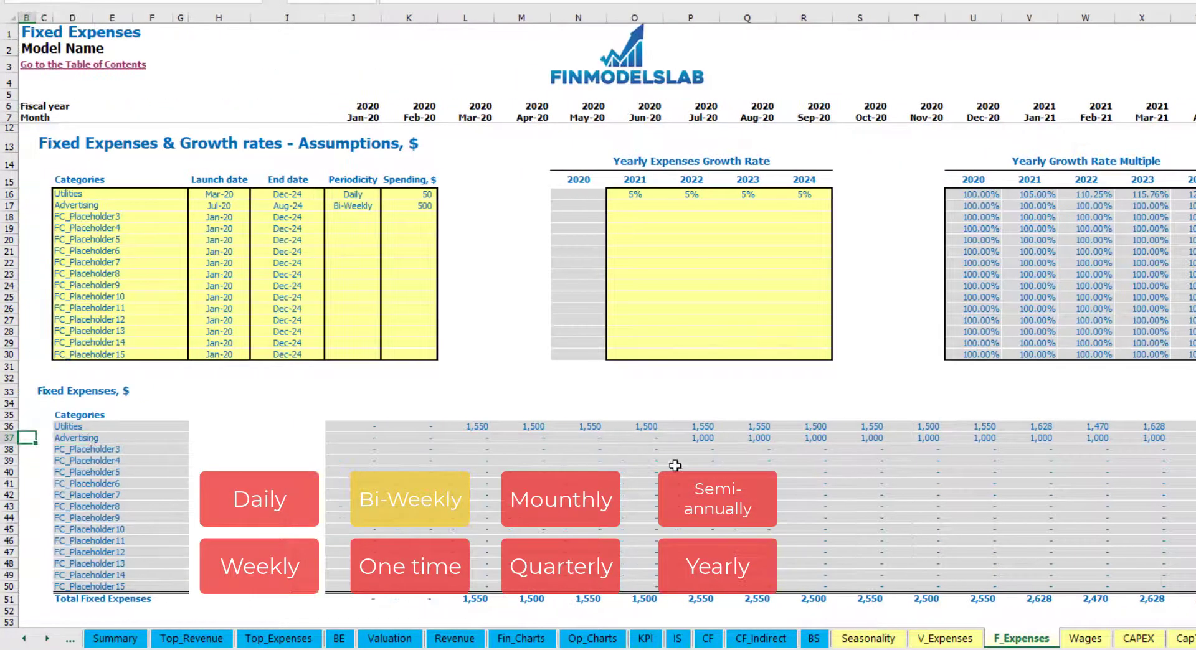
click(694, 441)
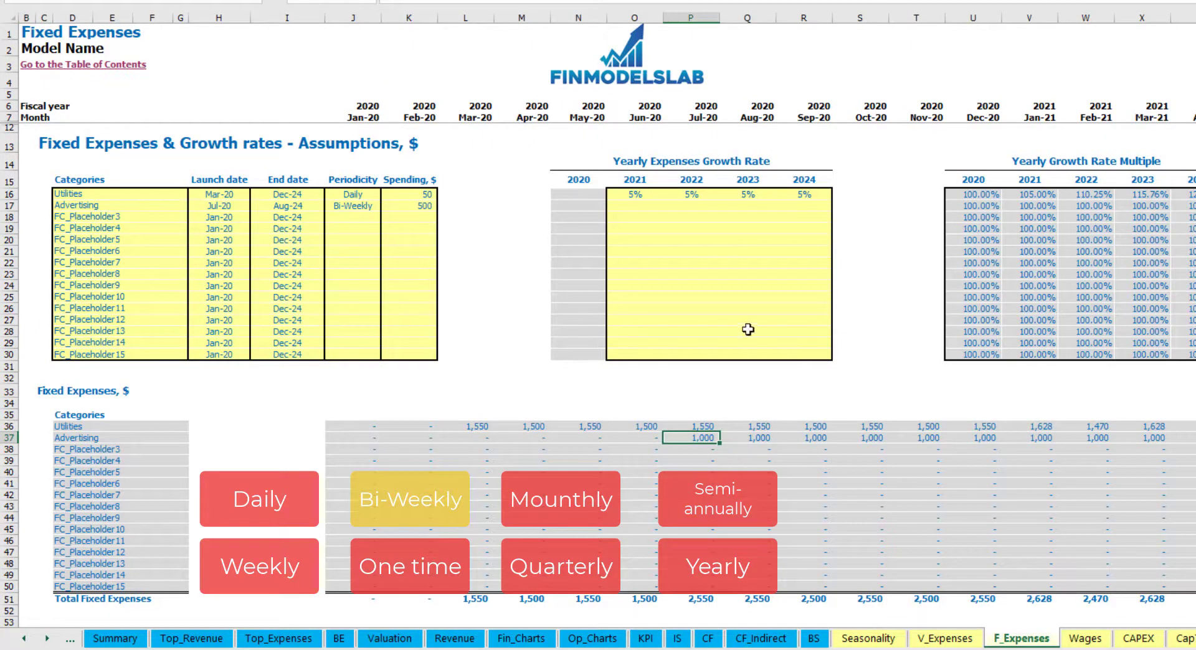
Set the Advertising yearly expenses growth rate to 3% for 2021 and copy it to 2022 through 2024
click(634, 210)
text(3)
key(Return)
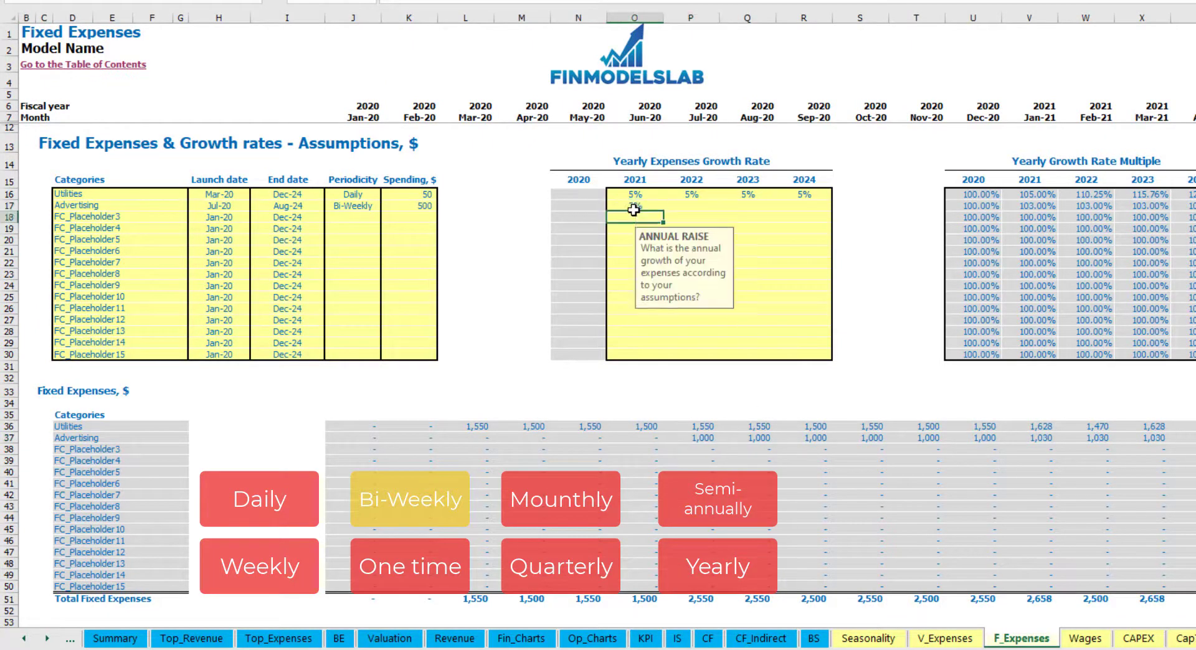
key(Up)
key(ctrl+c)
key(Right)
key(shift+Right)
key(shift+Right)
key(ctrl+v)
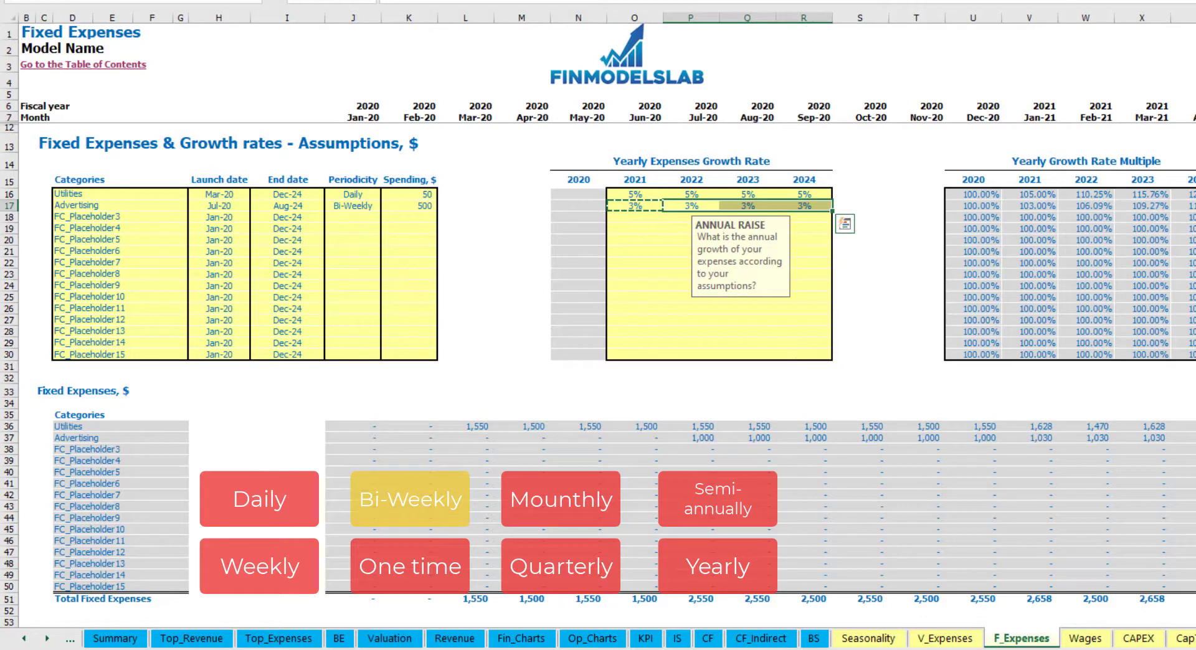
Check the monthly Advertising amounts from Jan-21 along the timeline into 2024 and the Advertising end date
click(1195, 450)
click(1183, 438)
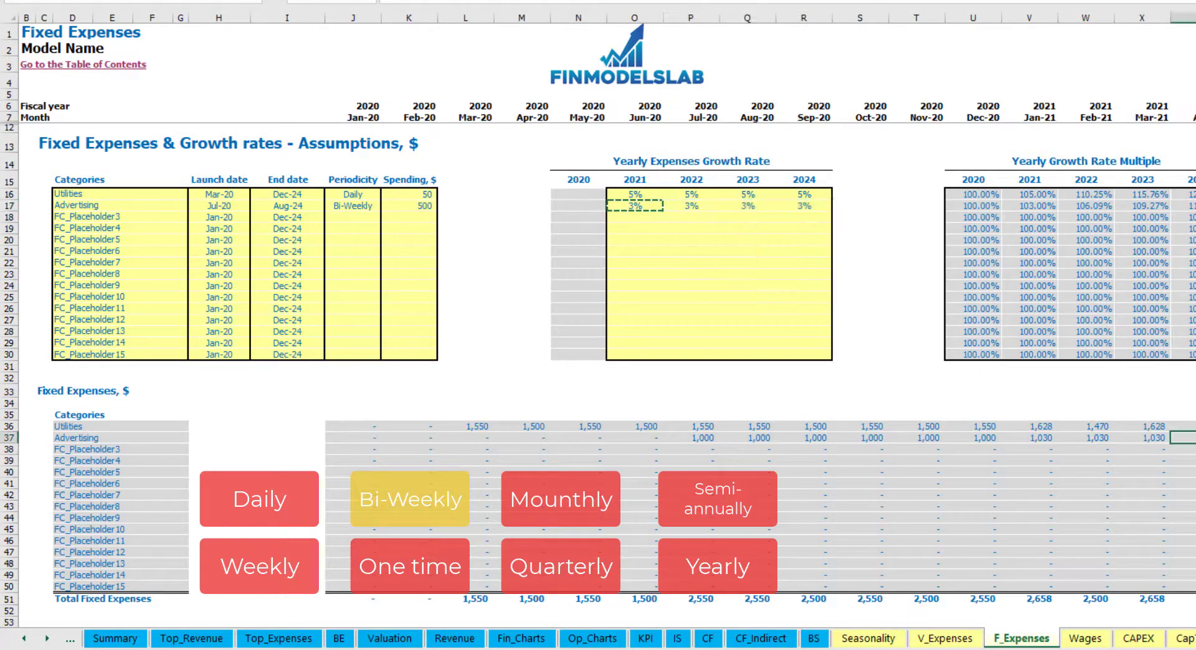
click(1053, 439)
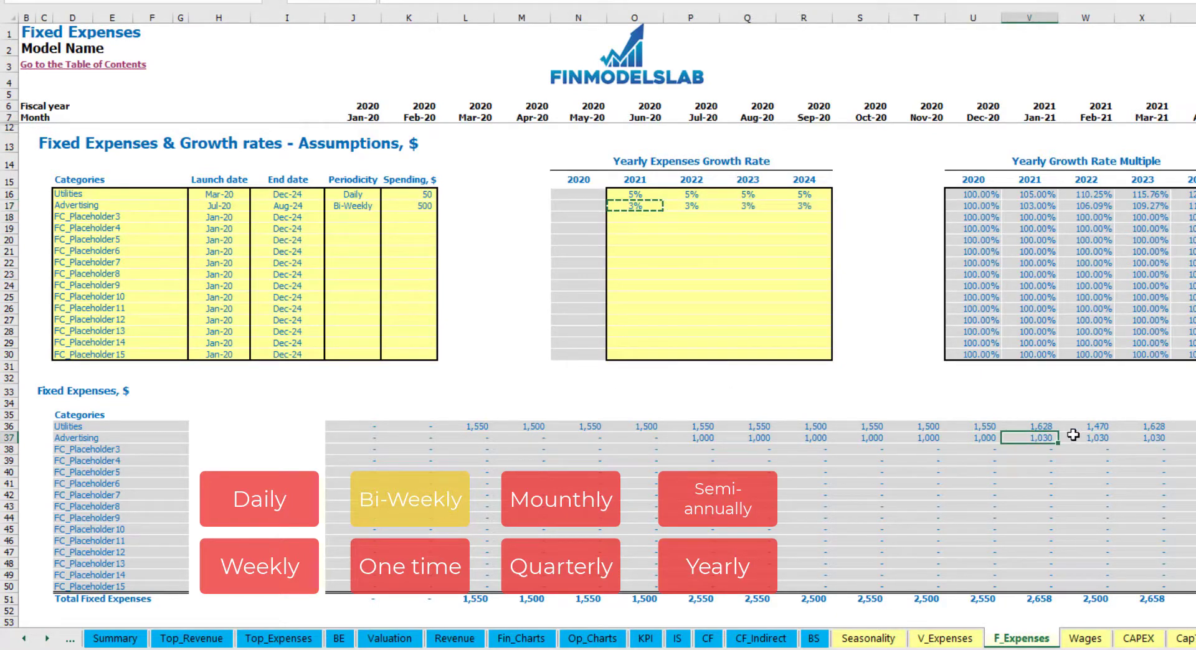
scroll(598, 311, right, 12)
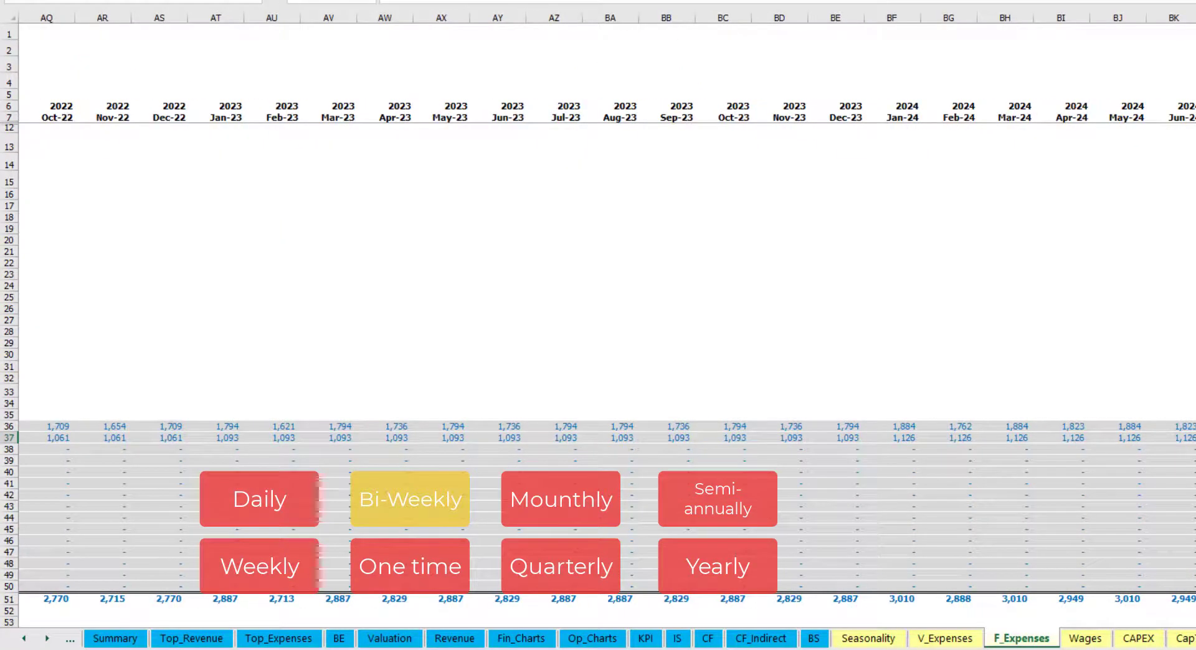
key(ctrl+space)
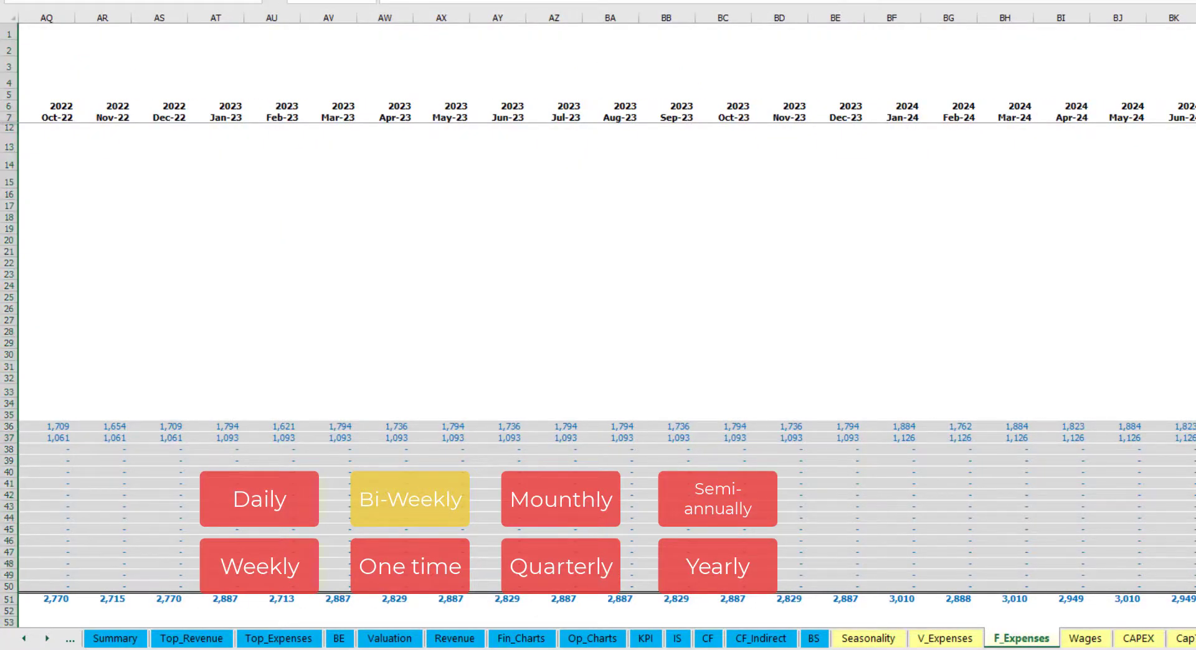
scroll(492, 359, left, 12)
click(307, 207)
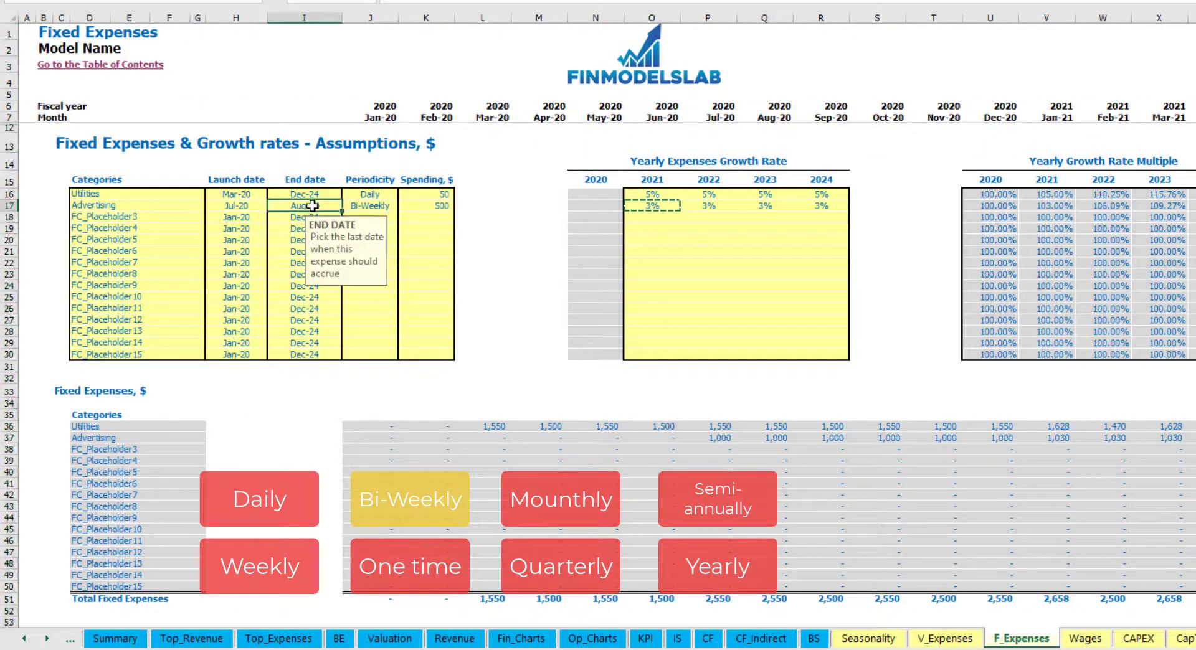
Rename the FC_Placeholder3 category as Office Setup and set its periodicity to One time
click(111, 217)
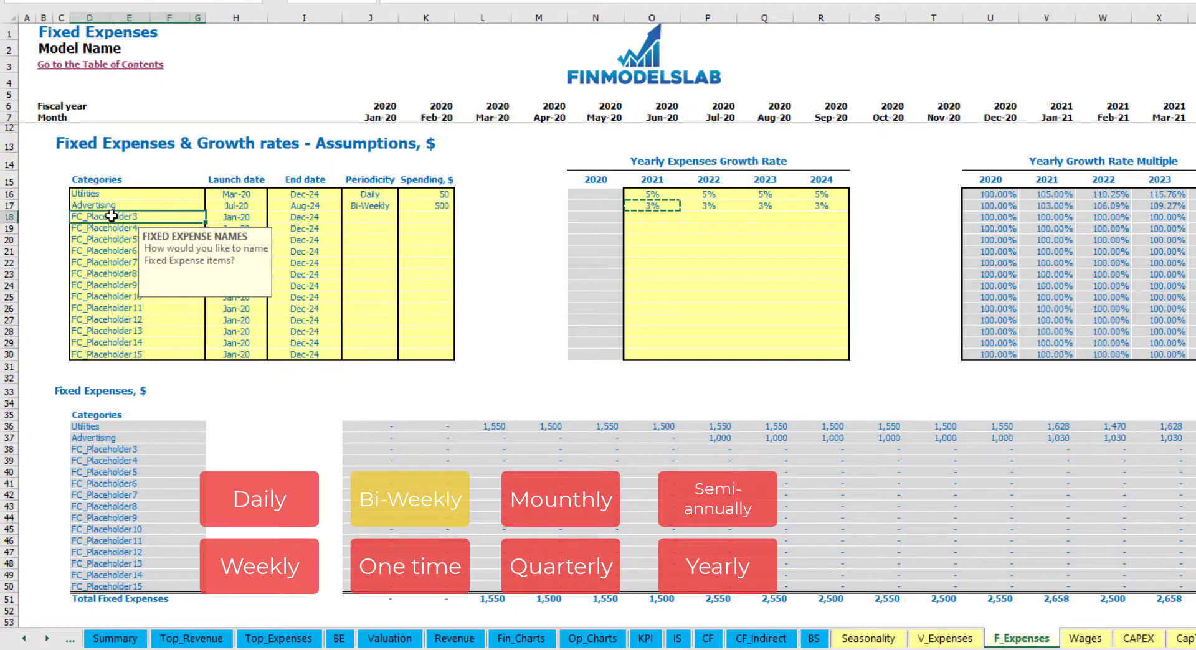
text(Se)
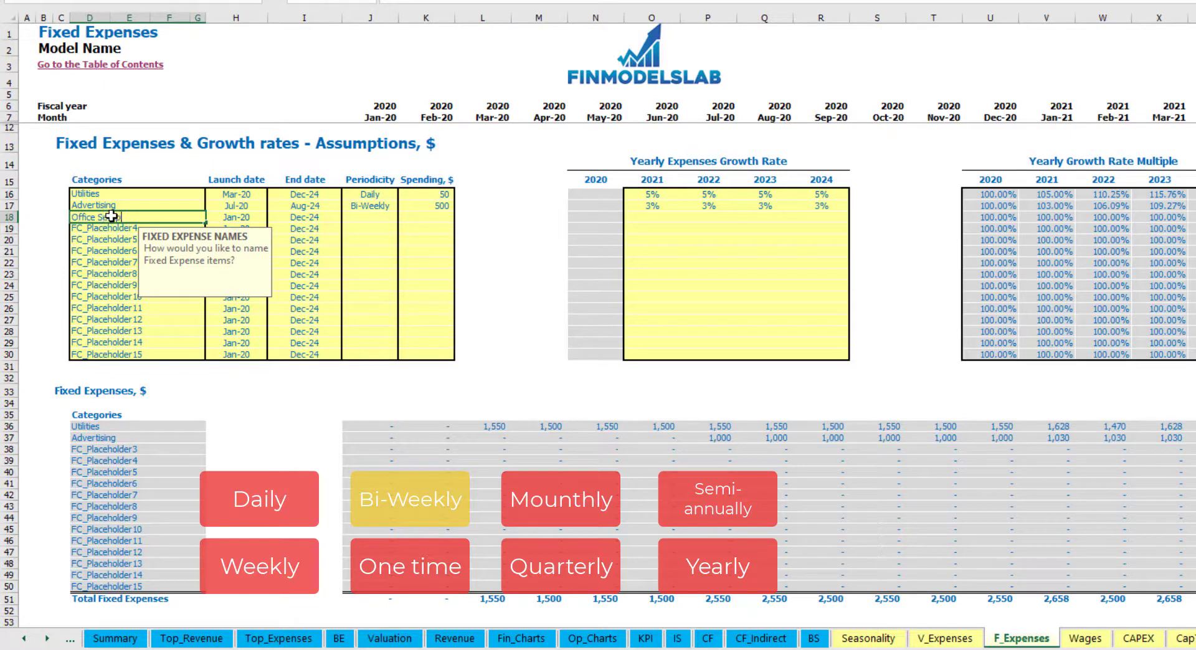
text(tup)
click(371, 218)
click(404, 218)
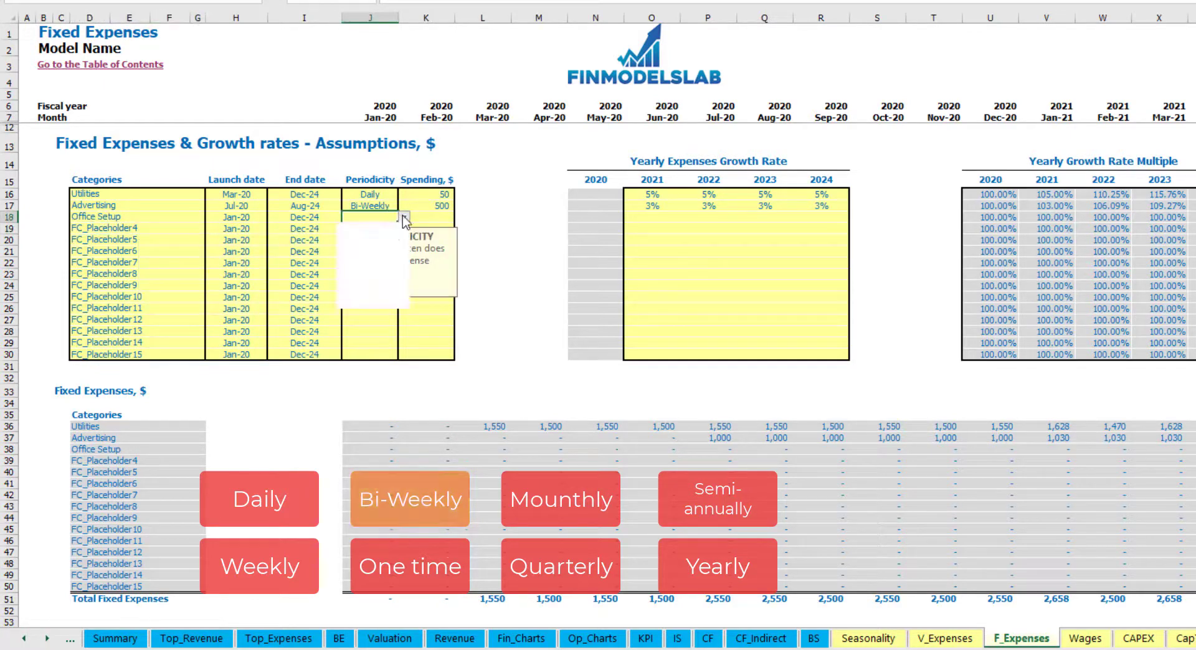
click(370, 302)
Set the Office Setup launch date to Feb-20 and its spending to $5,000
click(254, 216)
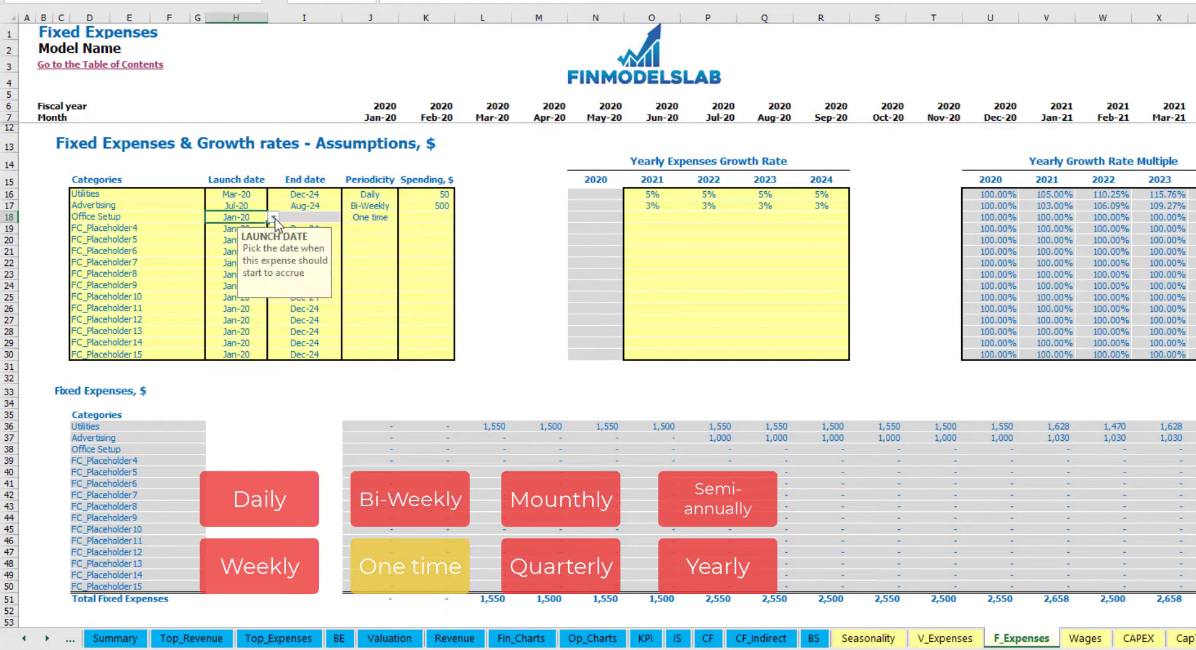
click(273, 217)
click(253, 242)
click(416, 218)
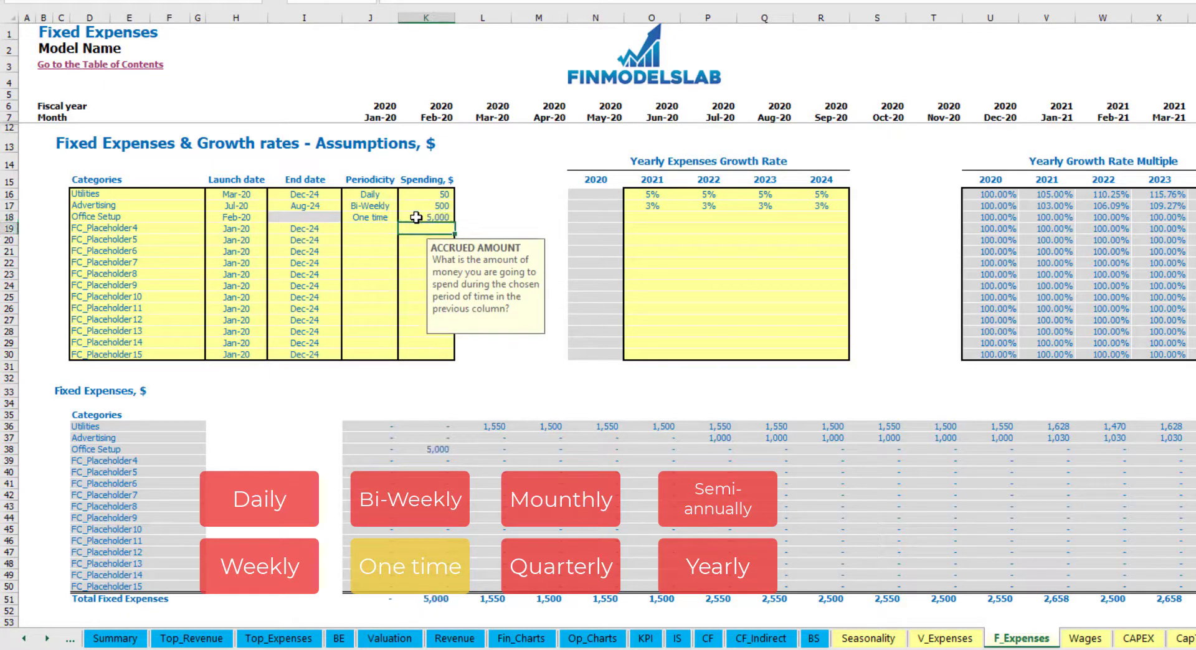
drag(648, 217, 797, 228)
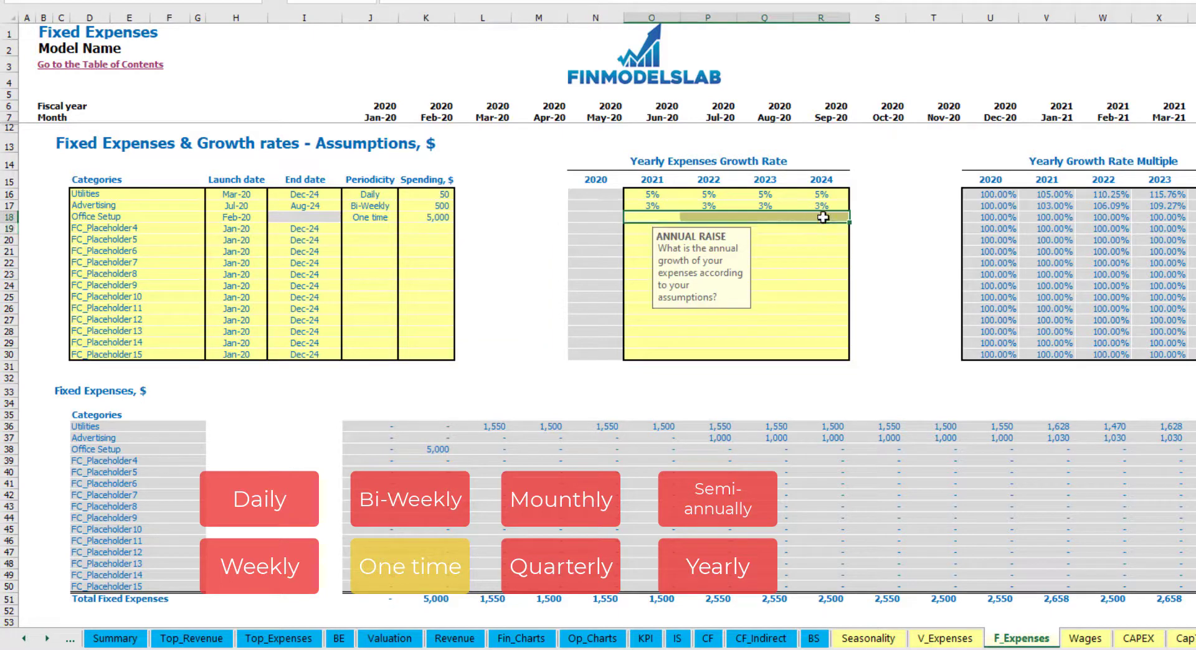
click(443, 449)
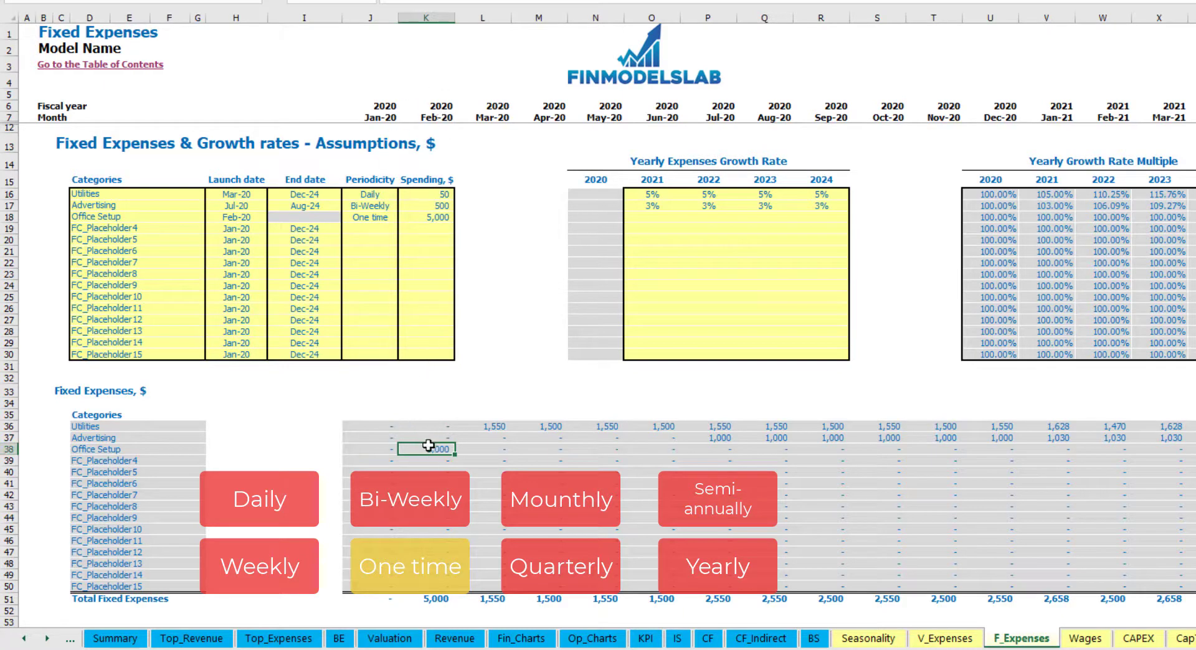
Rename the FC_Placeholder4 category as Insurance
click(175, 232)
text(Insurance)
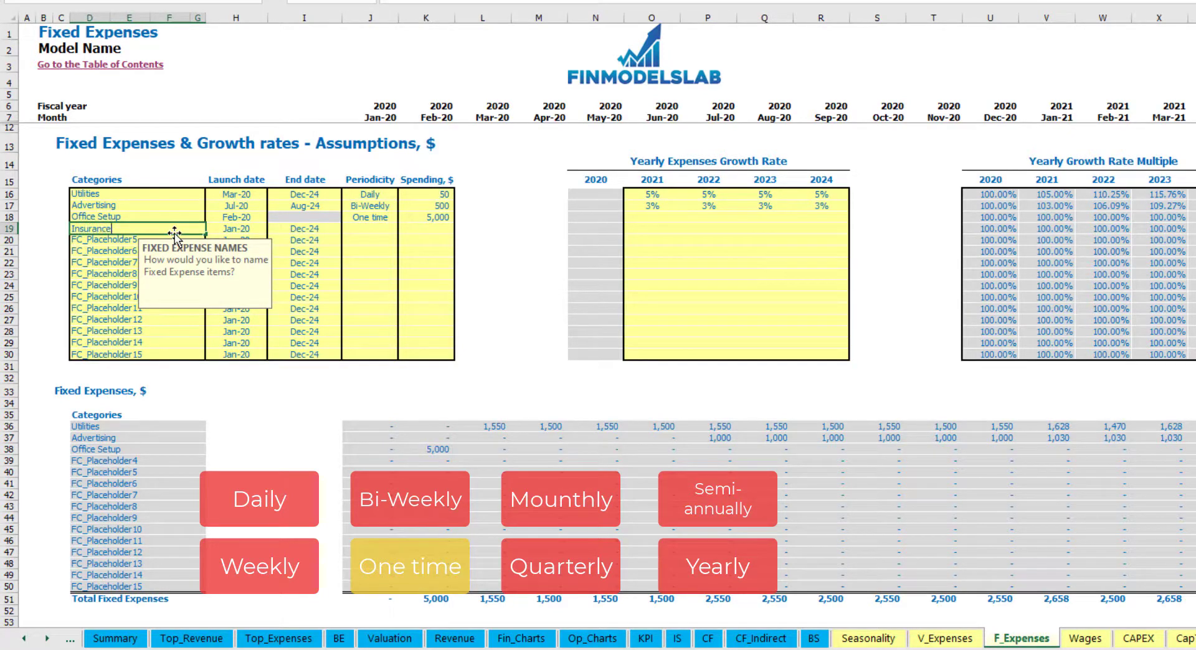
key(Return)
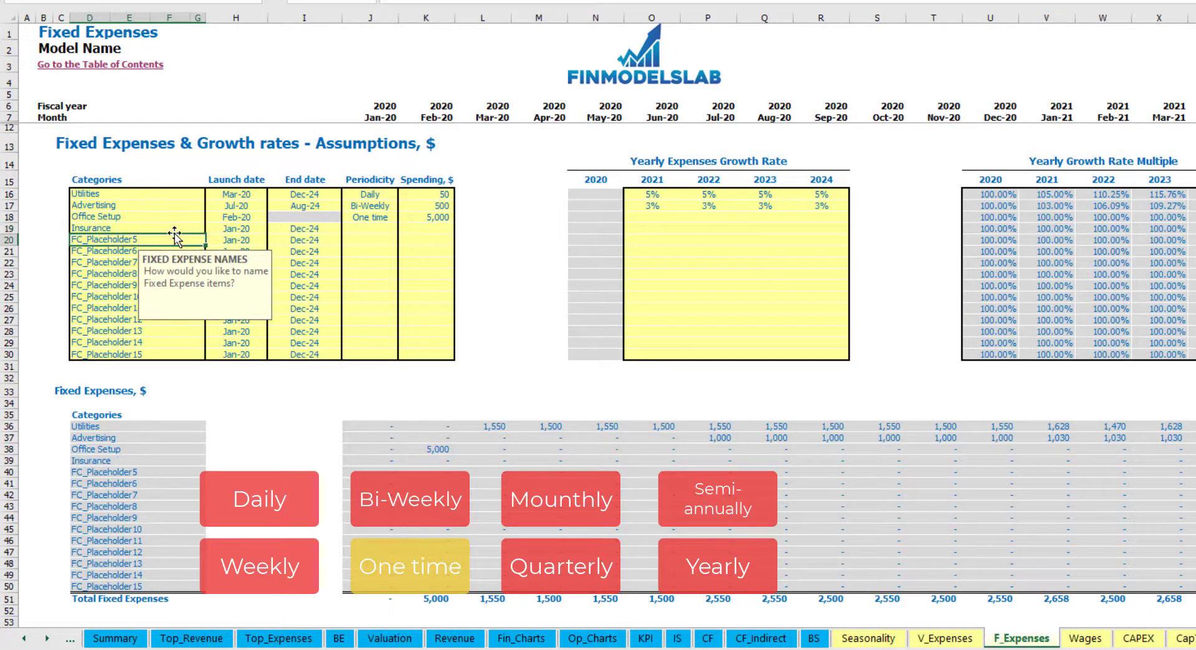
Set the Insurance periodicity to Monthly and its spending to $1,000
click(242, 231)
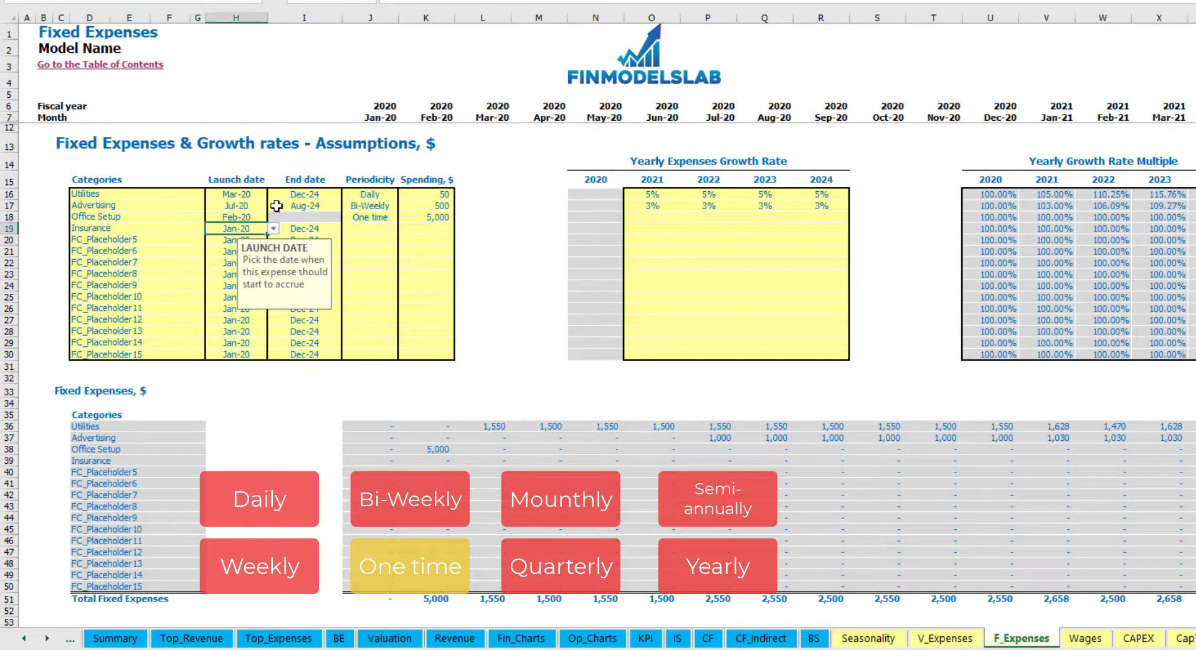
click(315, 232)
click(381, 230)
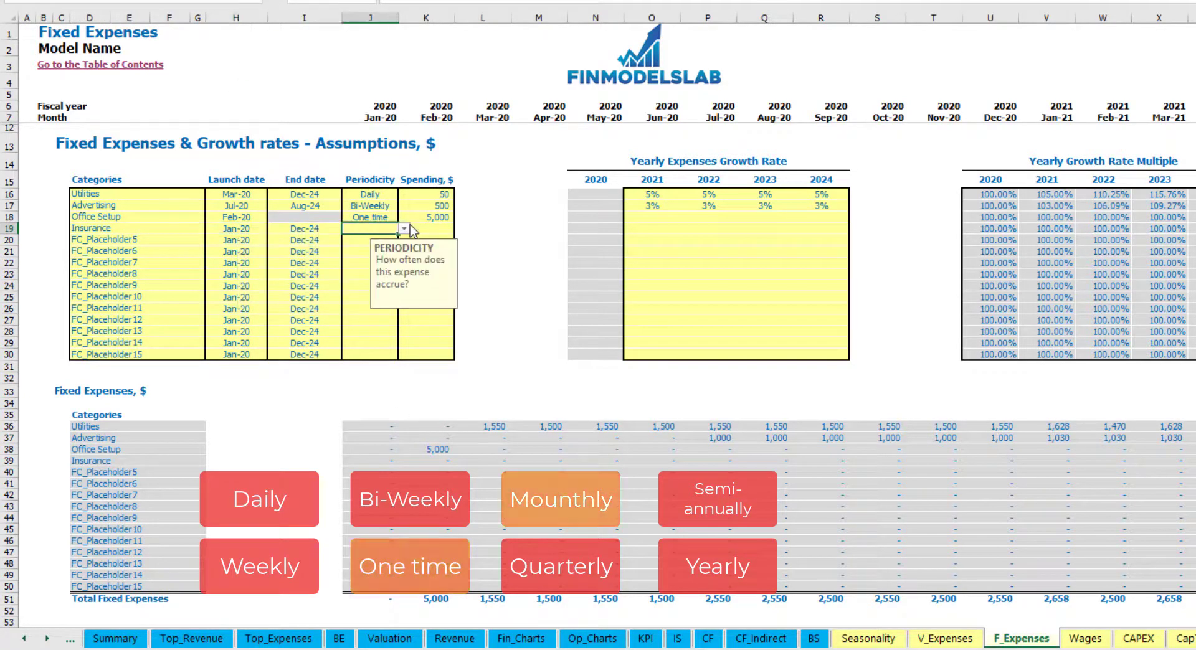
click(403, 232)
click(371, 280)
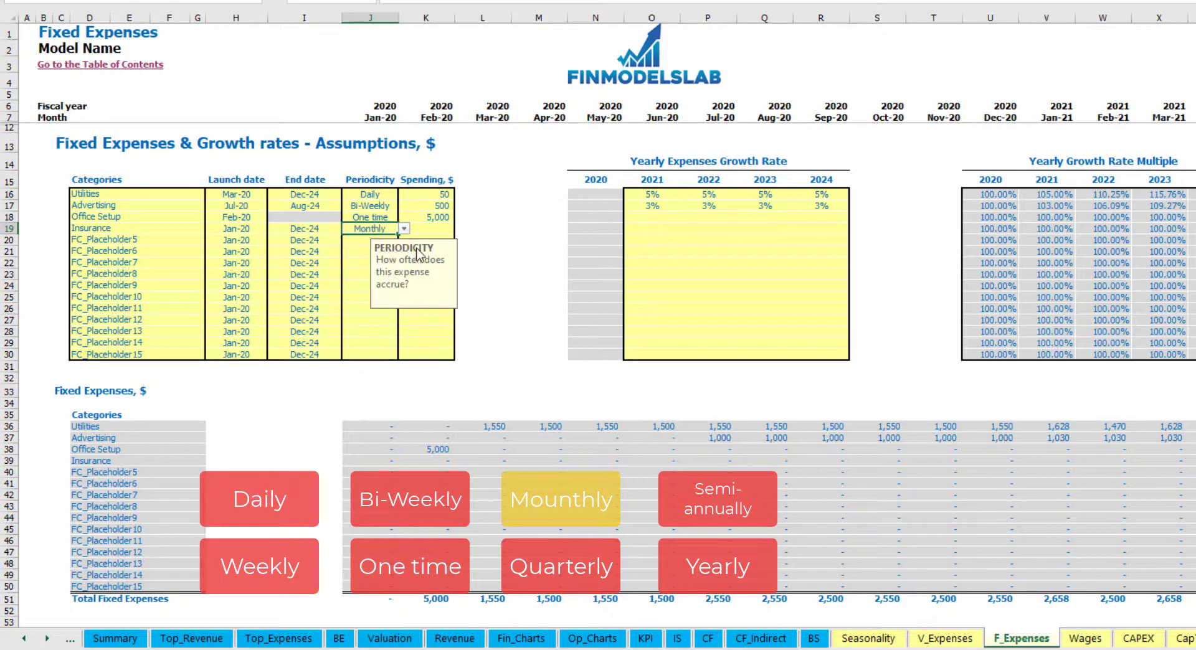
click(435, 228)
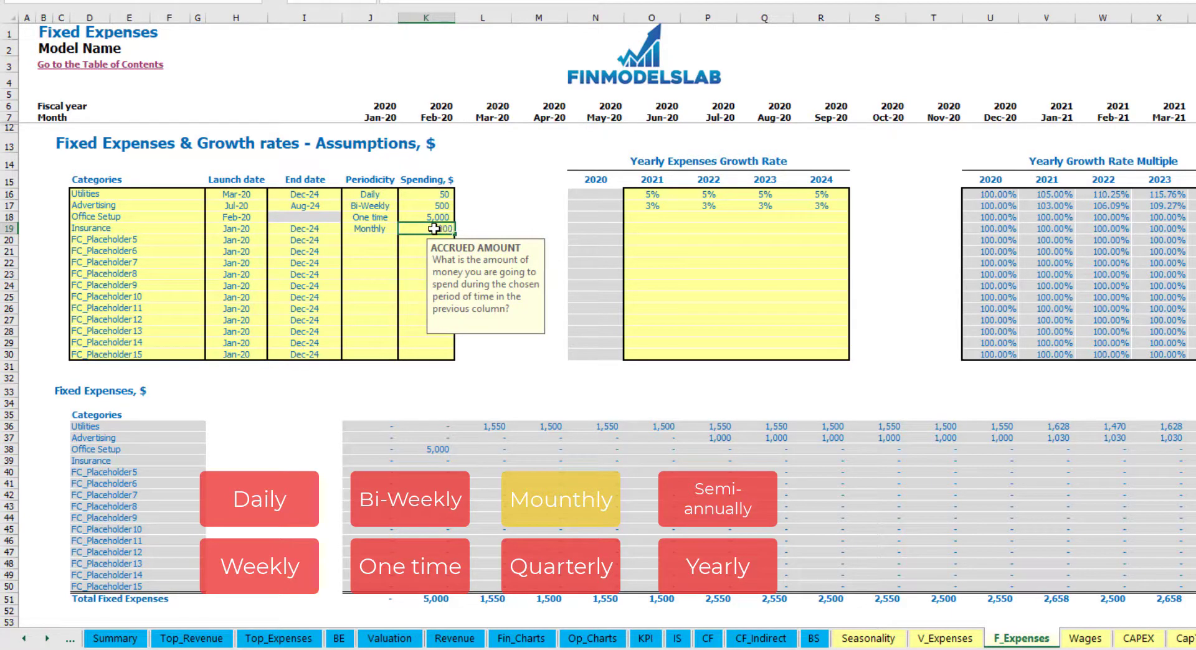
text(1000)
Set the Insurance yearly growth rates to 5% for 2021, 3% for 2022, 2% for 2023 and 1% for 2024
click(652, 232)
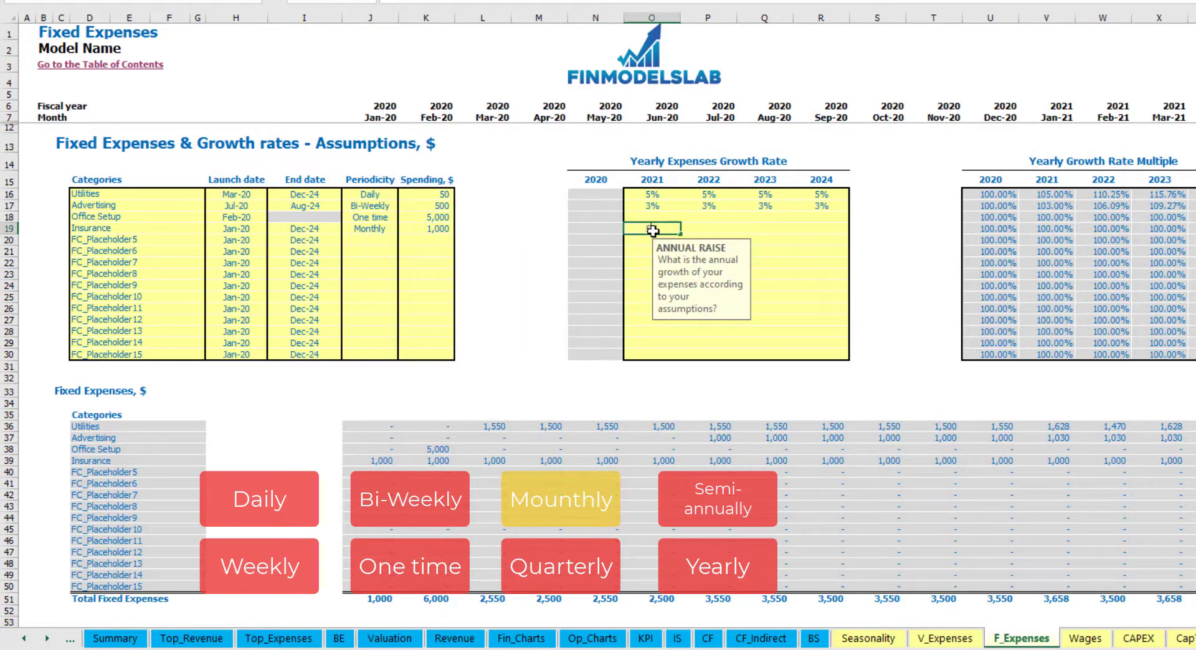
text(5)
key(ctrl+Return)
key(Right)
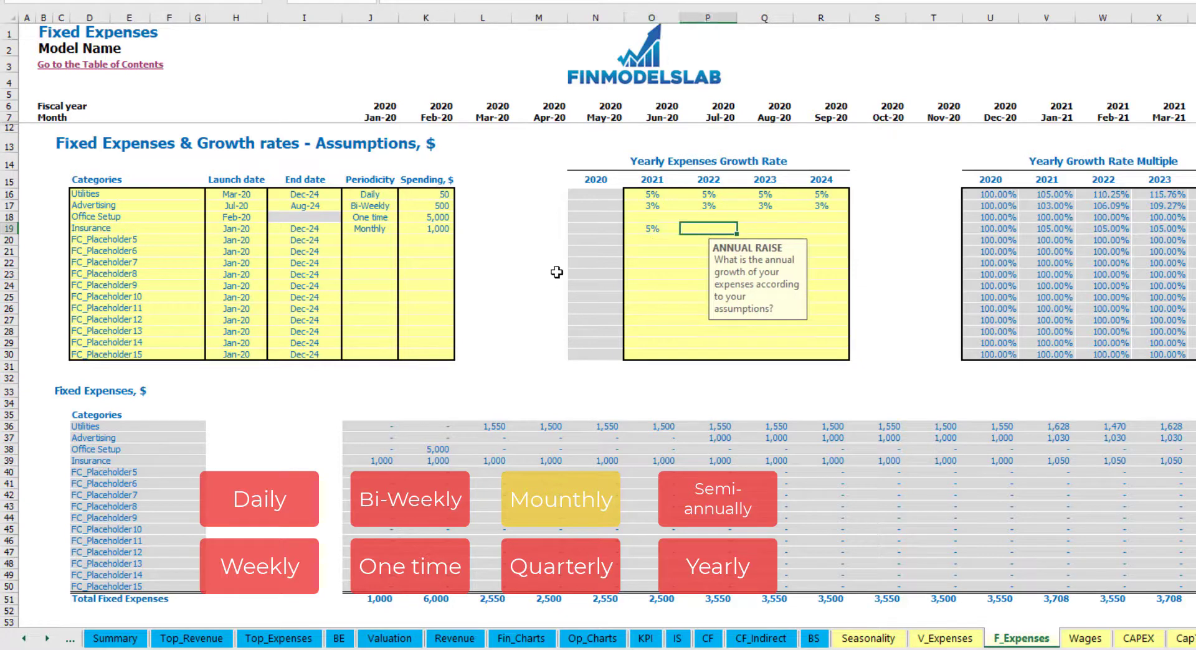
text(3)
key(Right)
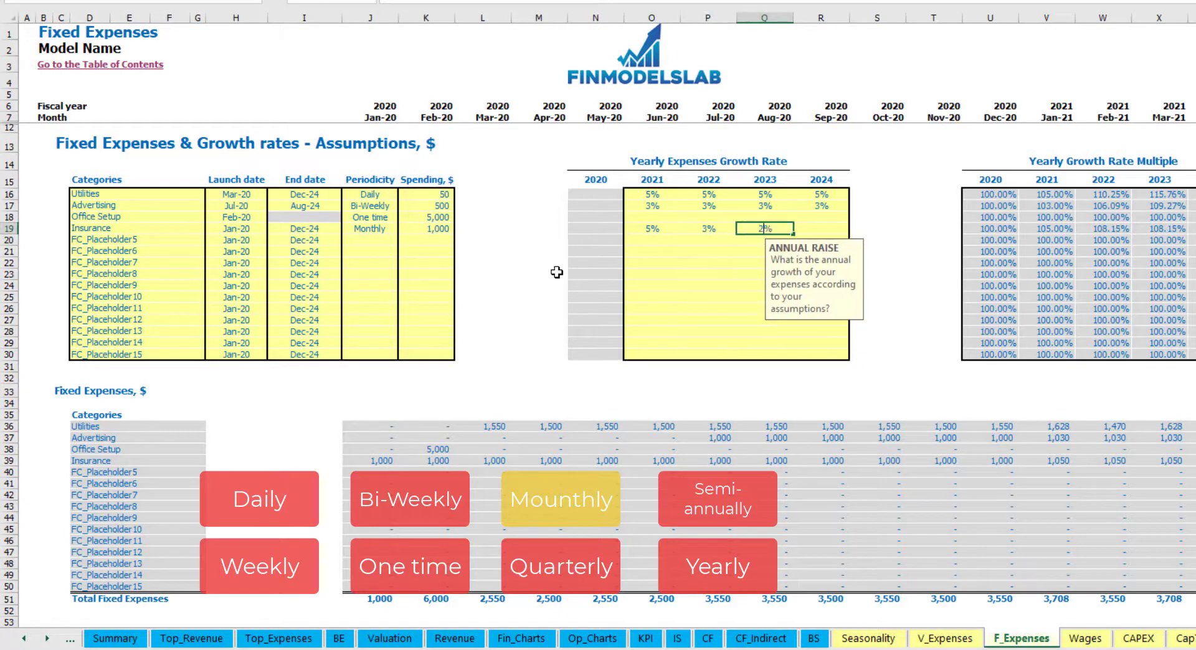
key(Right)
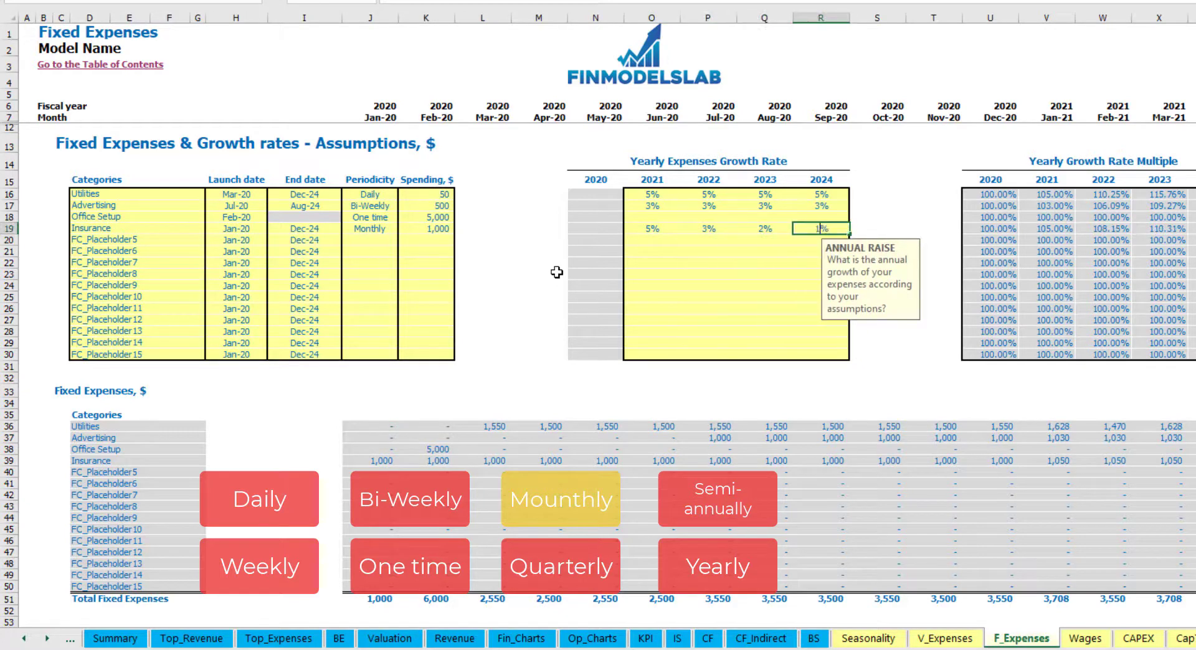
key(Return)
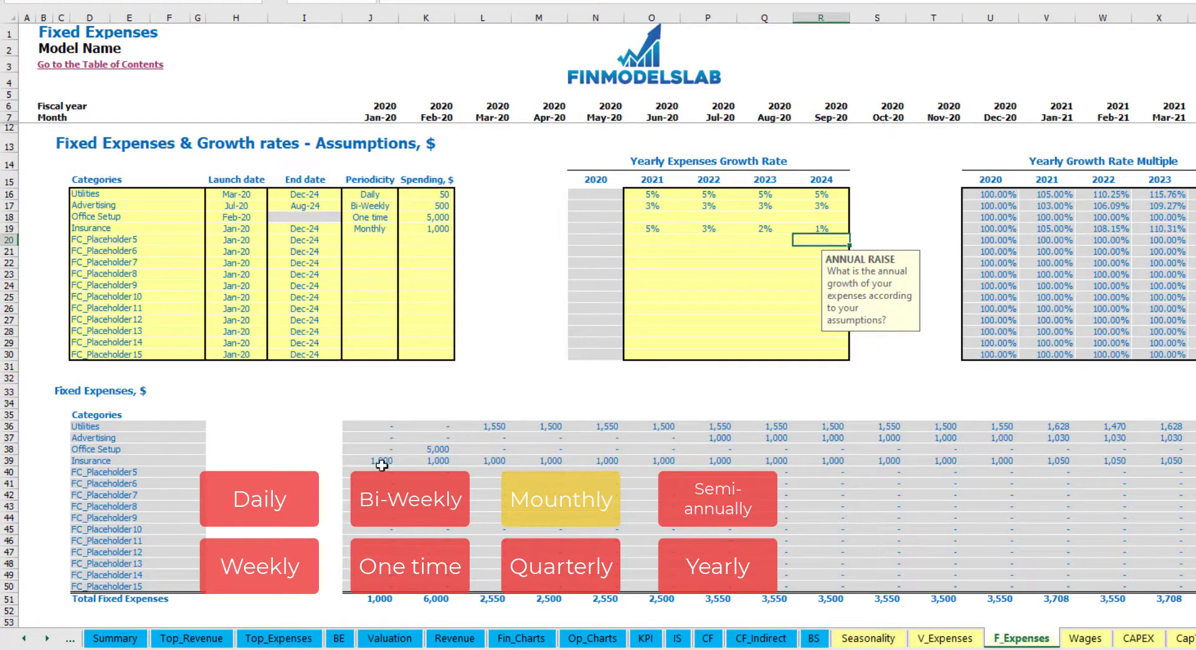
Examine how the monthly Insurance expense runs through 2020 and changes with the growth rate in 2021
drag(384, 460, 1029, 462)
click(1029, 463)
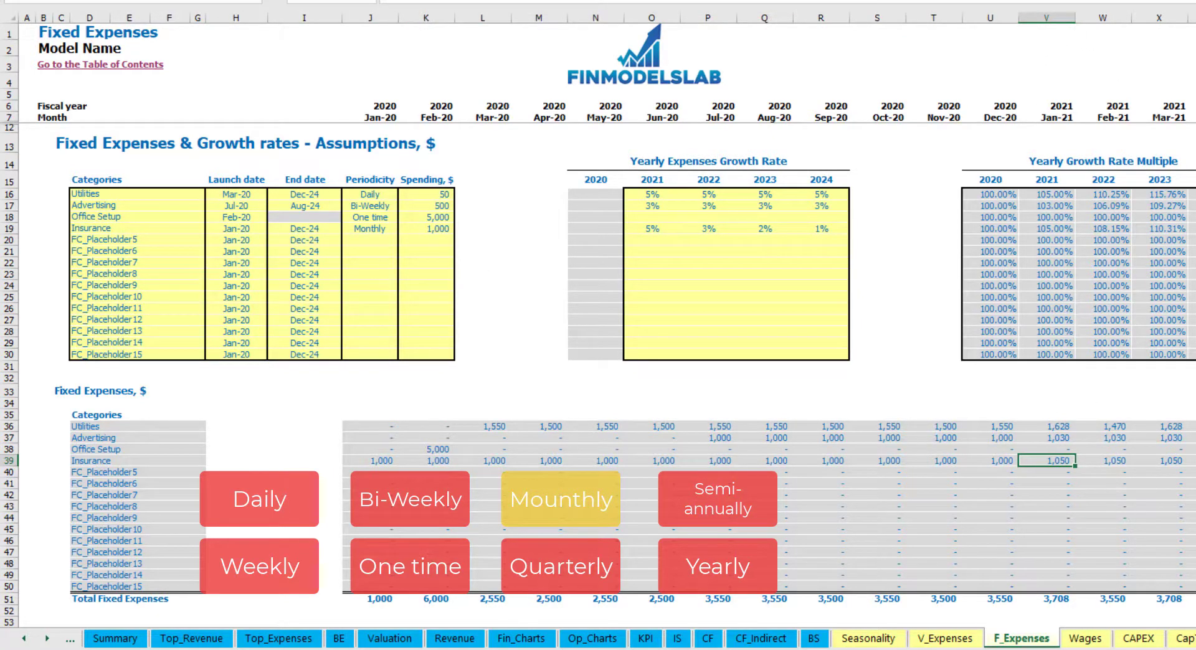
scroll(608, 308, right, 5)
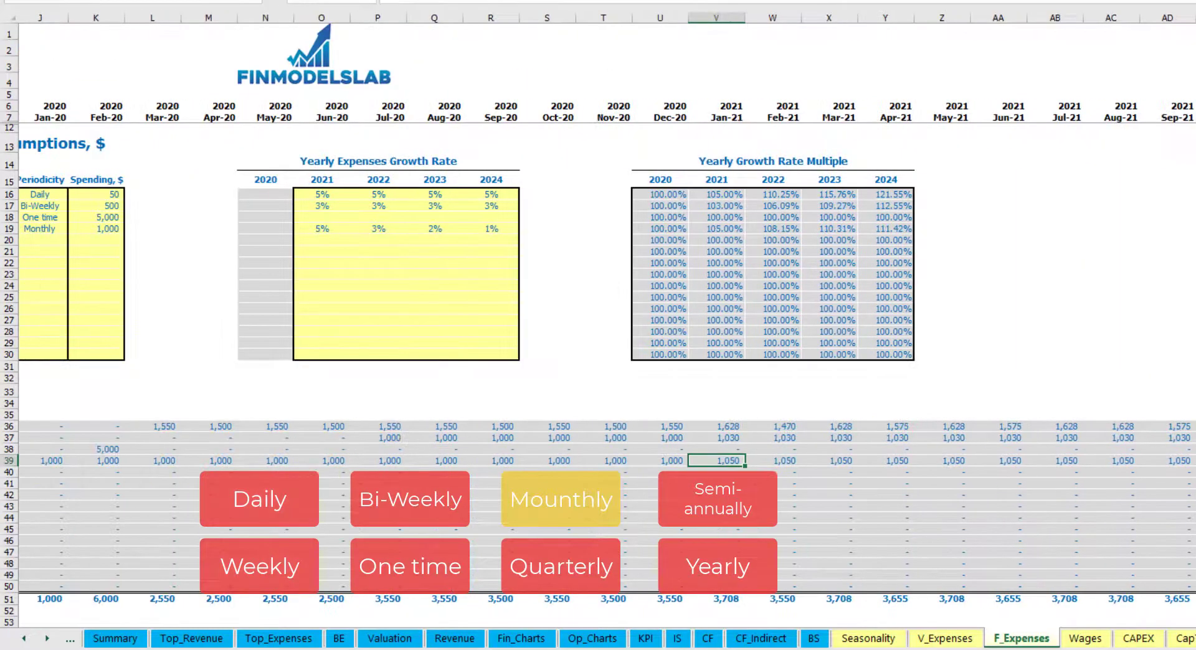
click(1193, 18)
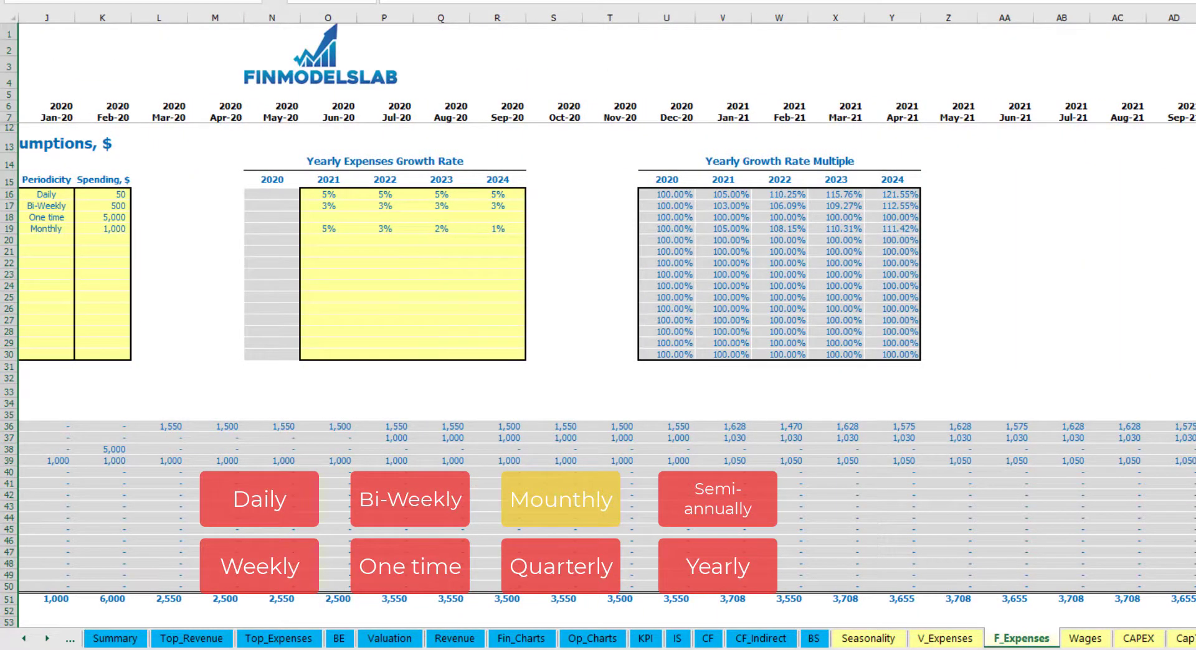
click(1194, 461)
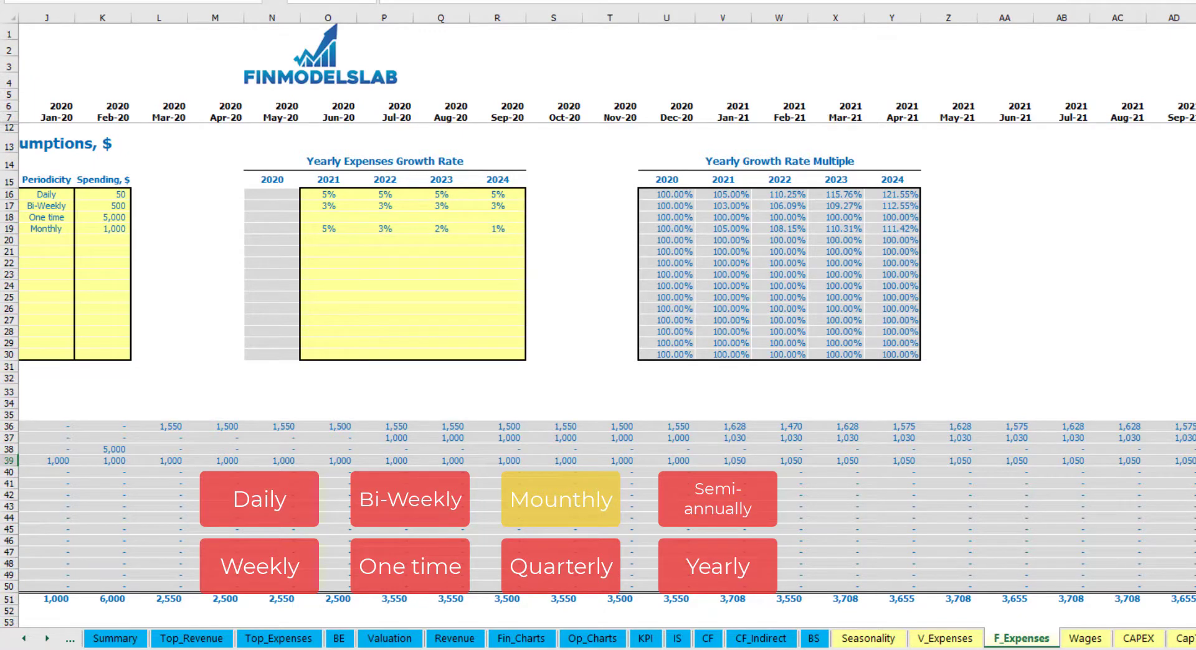
scroll(1027, 517, left, 5)
Set the Insurance periodicity to Quarterly and check in which months the expense accrues
click(394, 232)
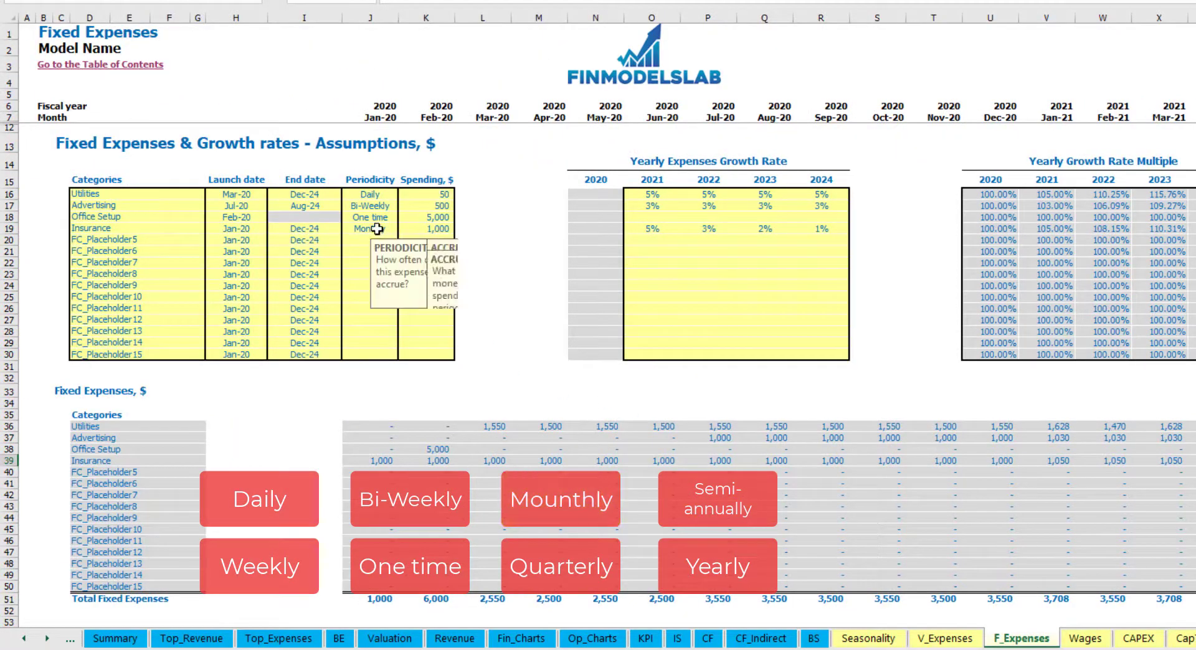
click(404, 229)
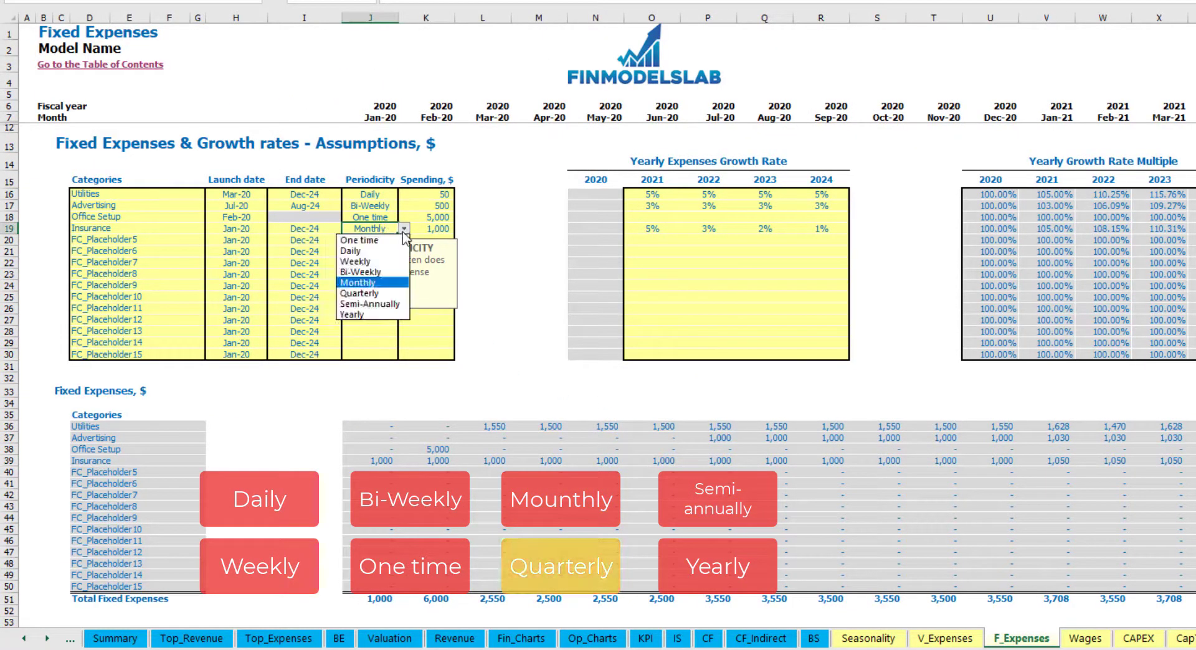
click(394, 284)
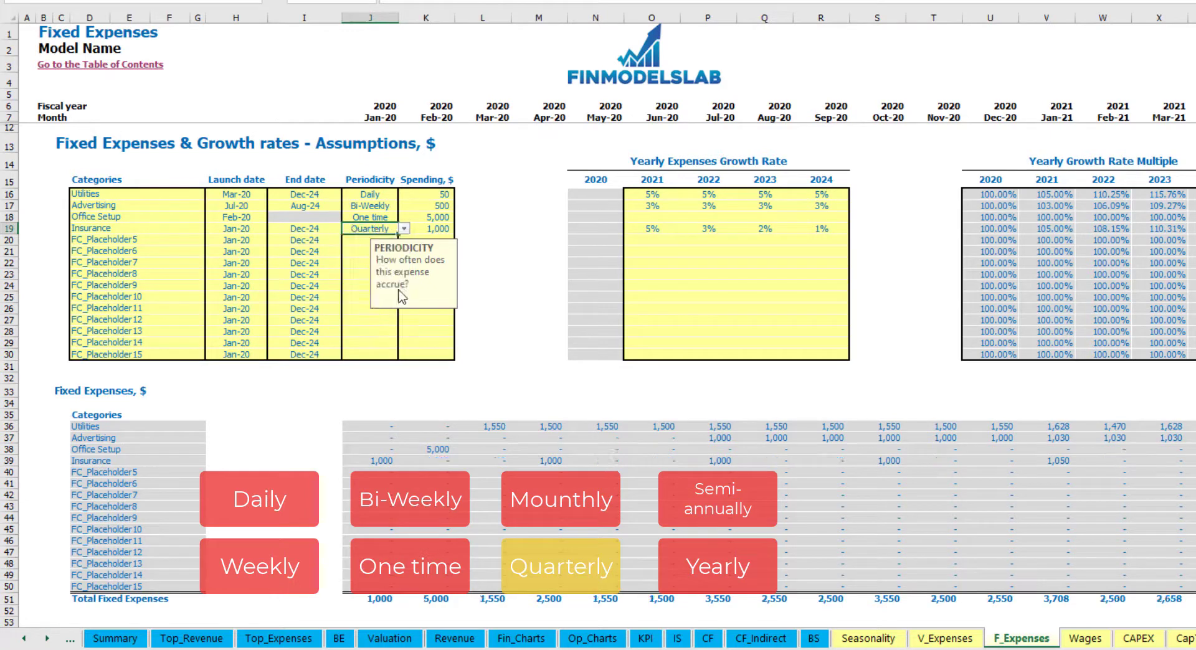
click(368, 461)
click(540, 461)
click(697, 461)
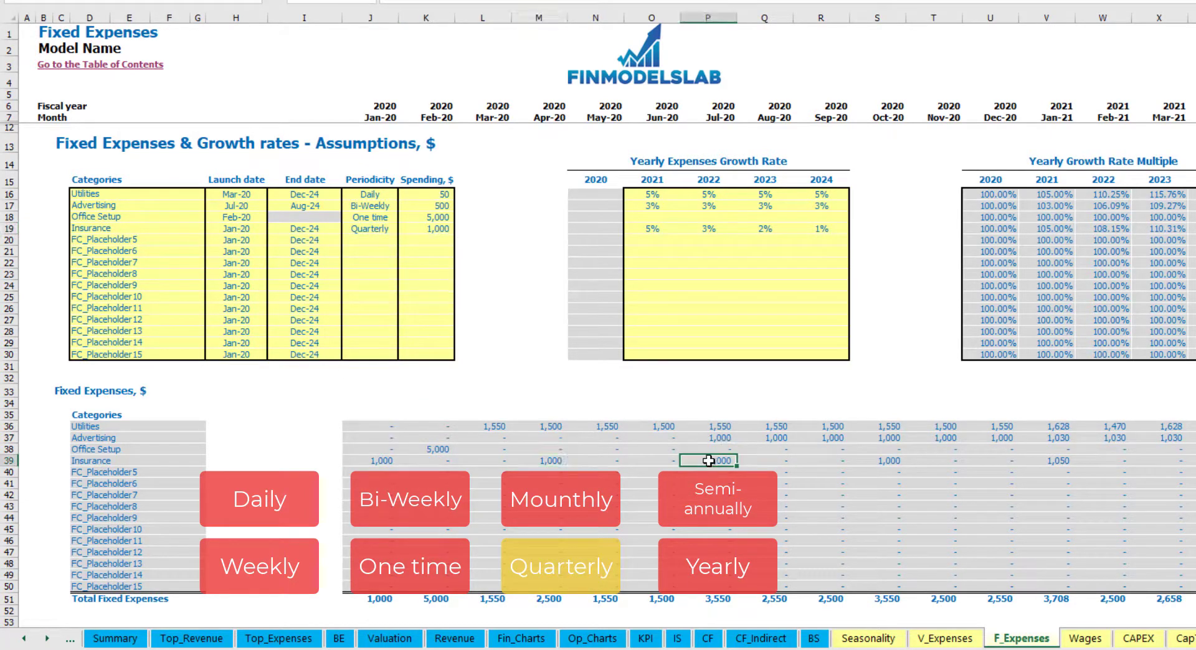
Set the Insurance launch date to Feb-20 and check how the quarterly accruals shift in the monthly table
click(257, 227)
click(273, 228)
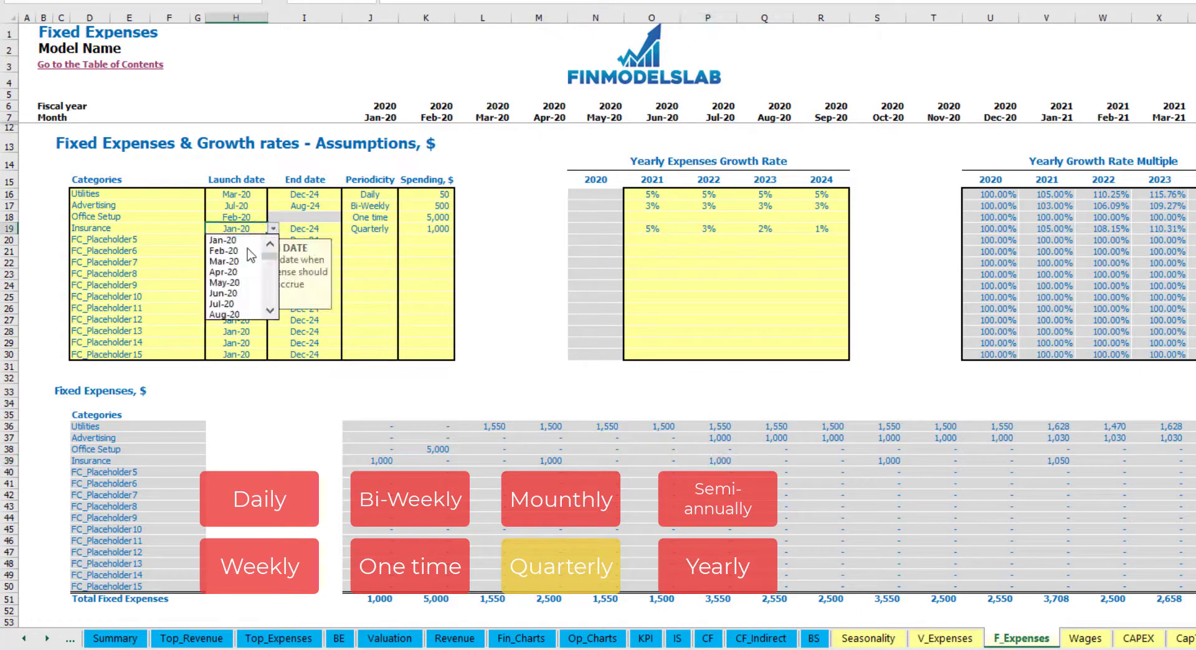
click(234, 250)
click(443, 460)
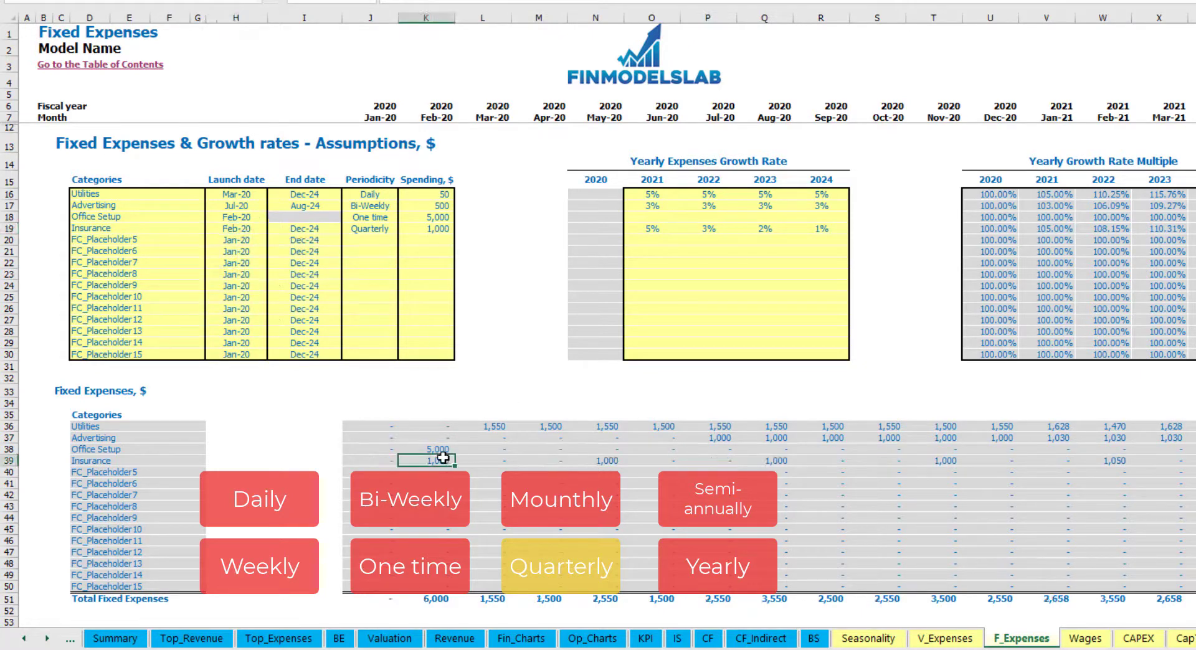
click(605, 462)
click(779, 459)
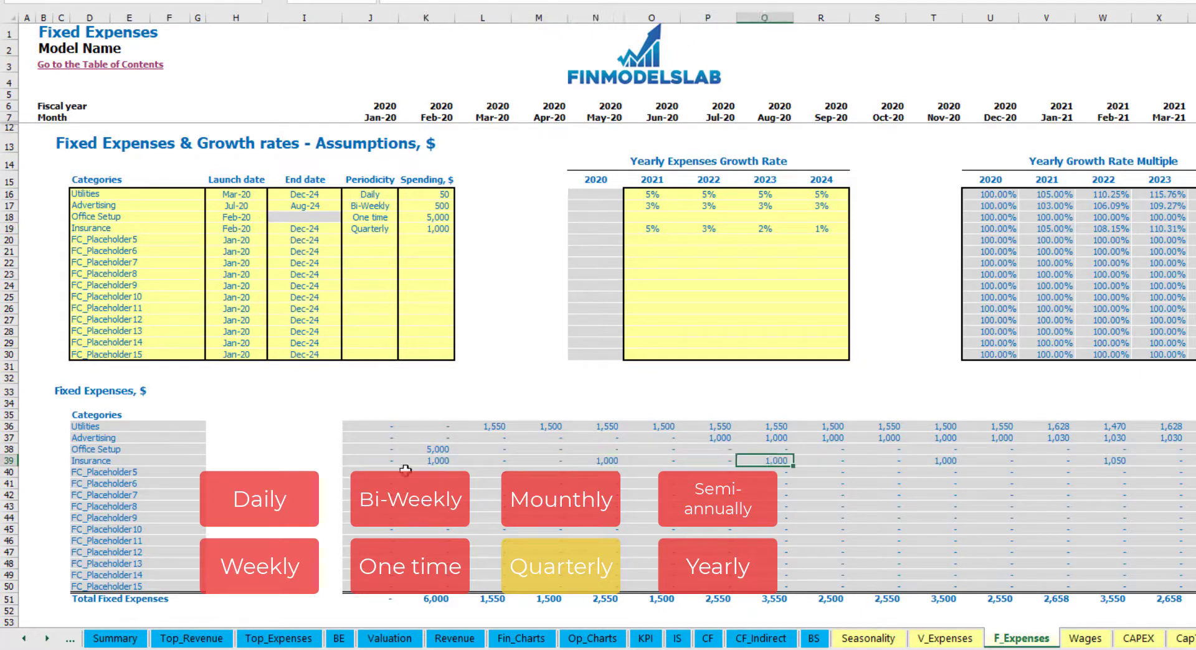
click(424, 464)
click(608, 465)
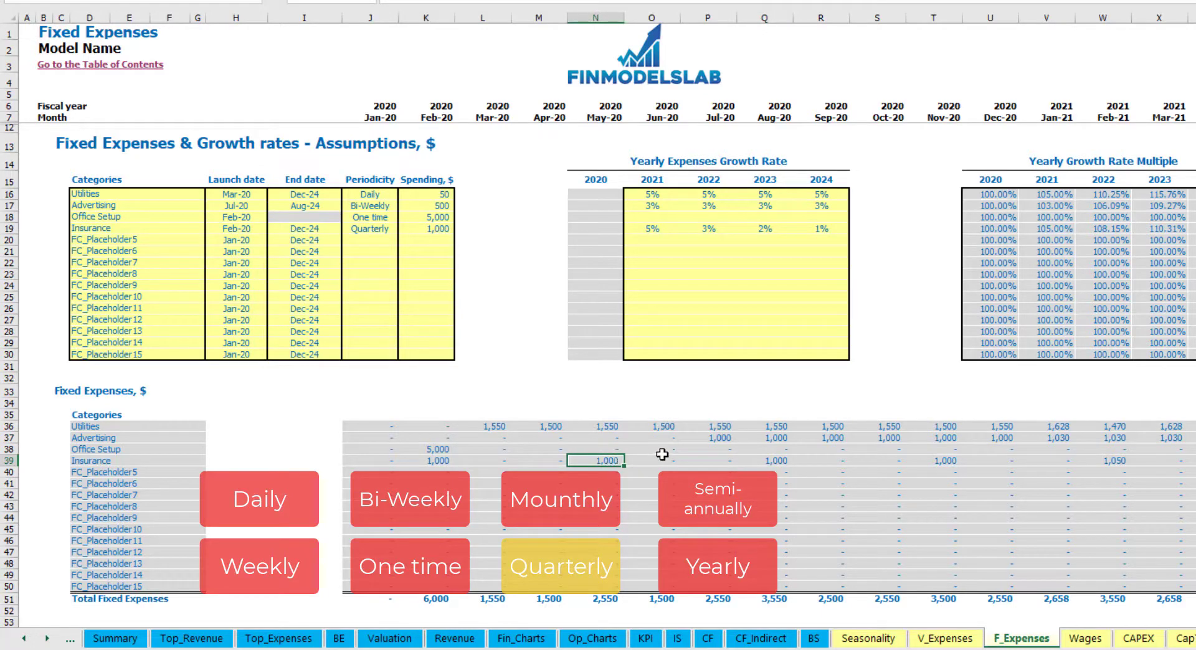
Set the Insurance periodicity to Semi-Annually and check its accruals in the monthly table
click(399, 230)
click(403, 229)
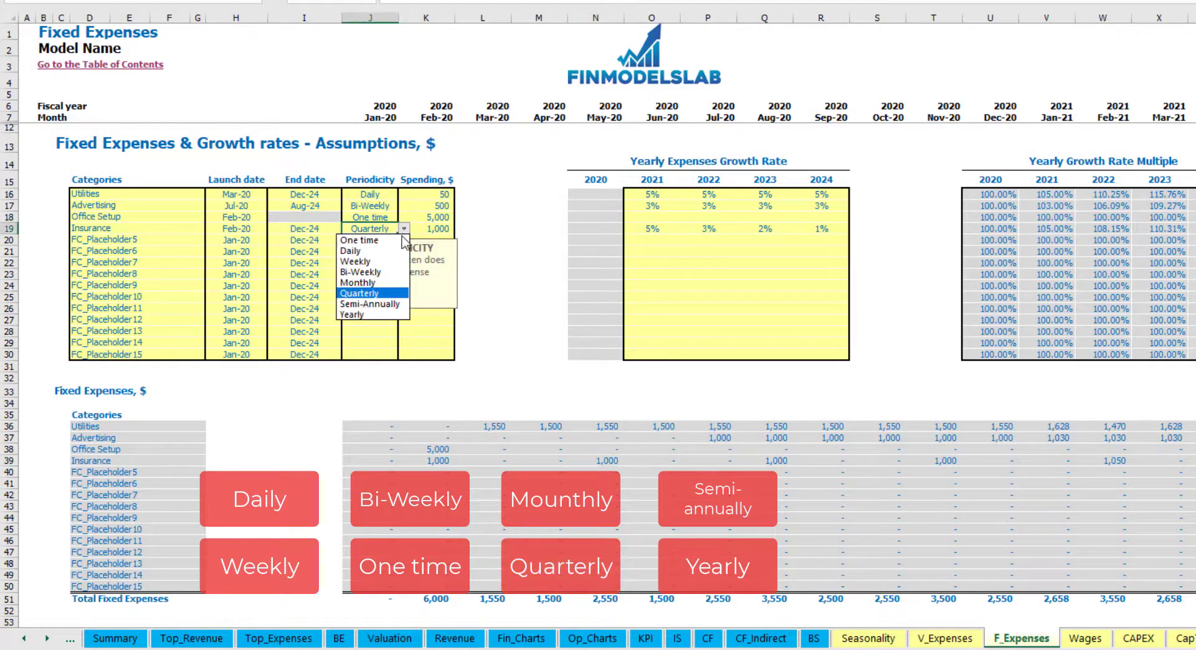
click(370, 304)
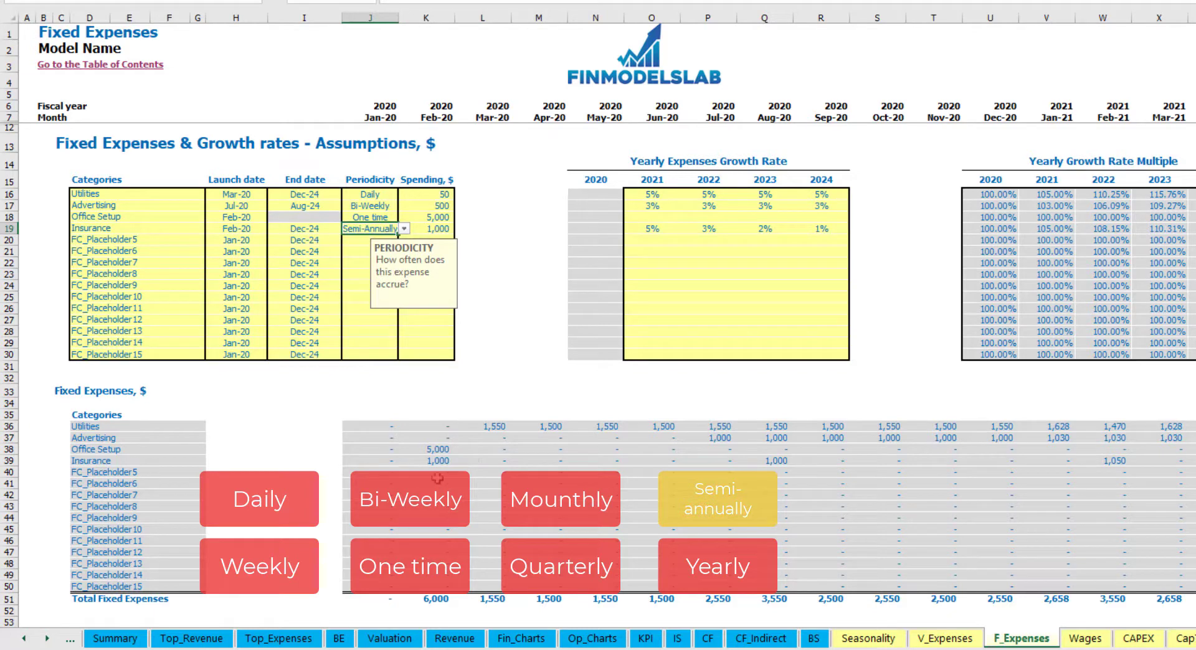
drag(433, 463, 1087, 464)
click(1103, 473)
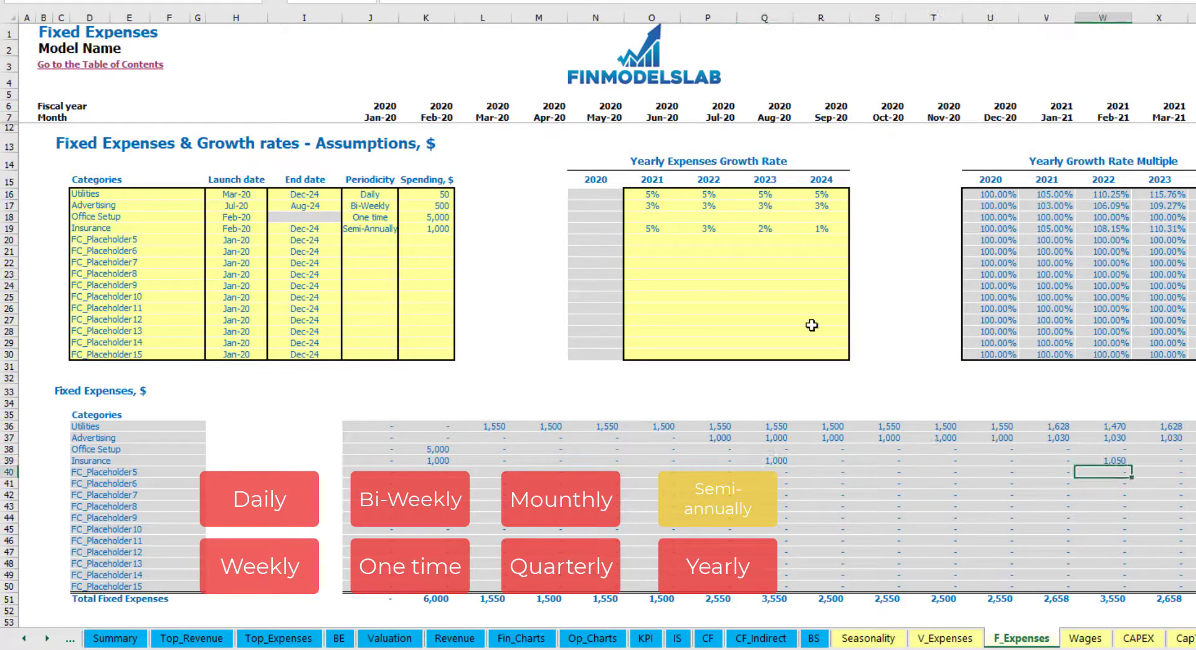
Set the Insurance periodicity to Yearly and check its accruals in the monthly table
click(385, 231)
click(404, 229)
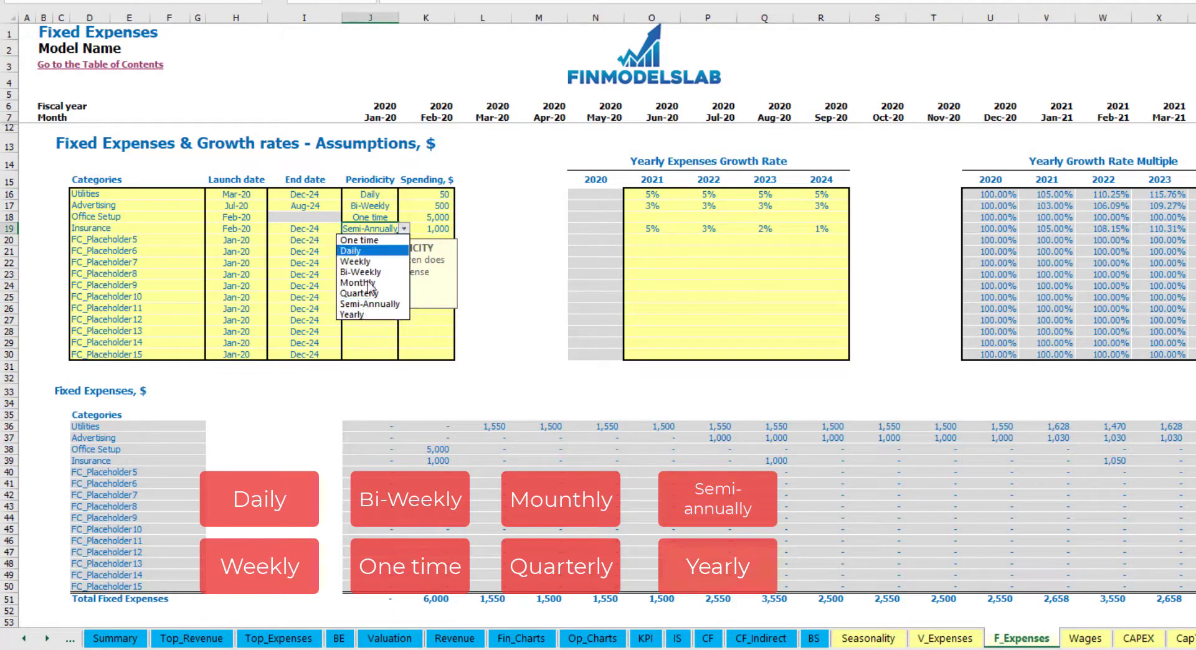
click(359, 314)
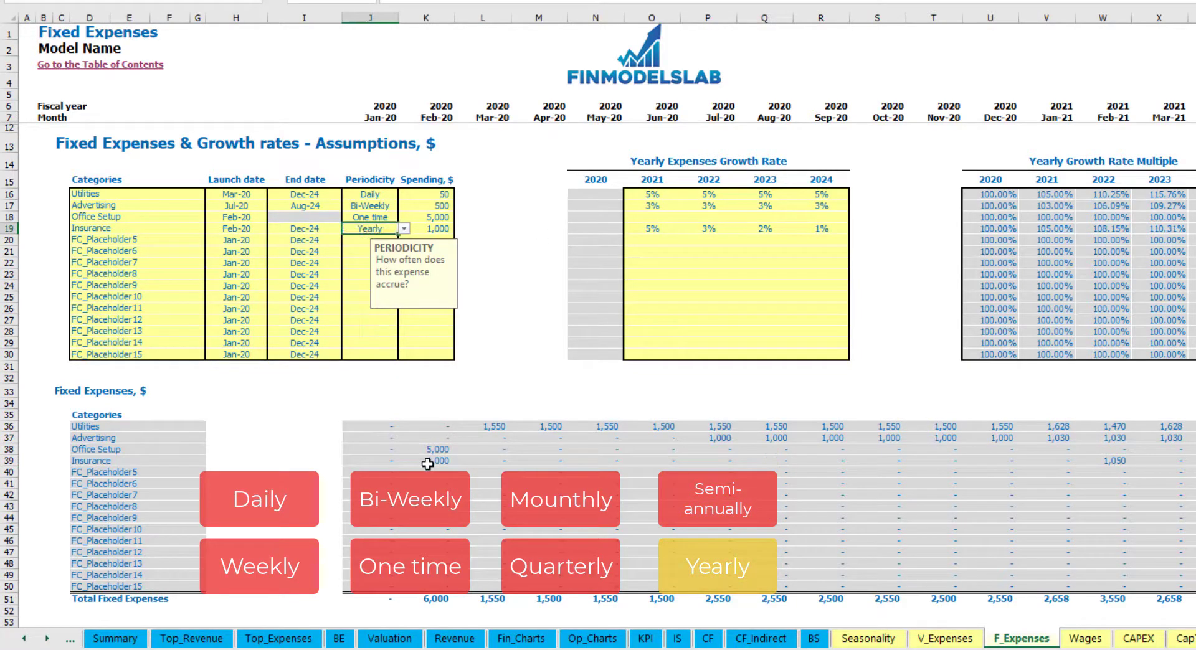
drag(431, 462, 1071, 462)
click(1123, 462)
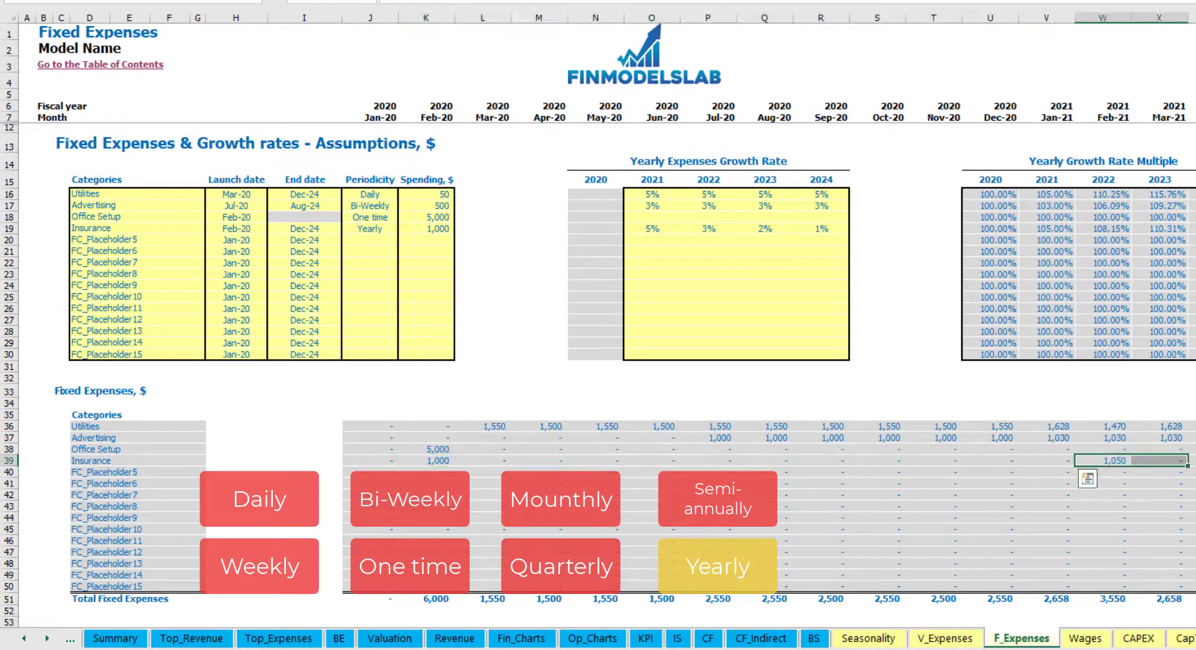
Review the Insurance launch and end dates and the monthly Fixed Expenses table built from the assumptions
click(246, 230)
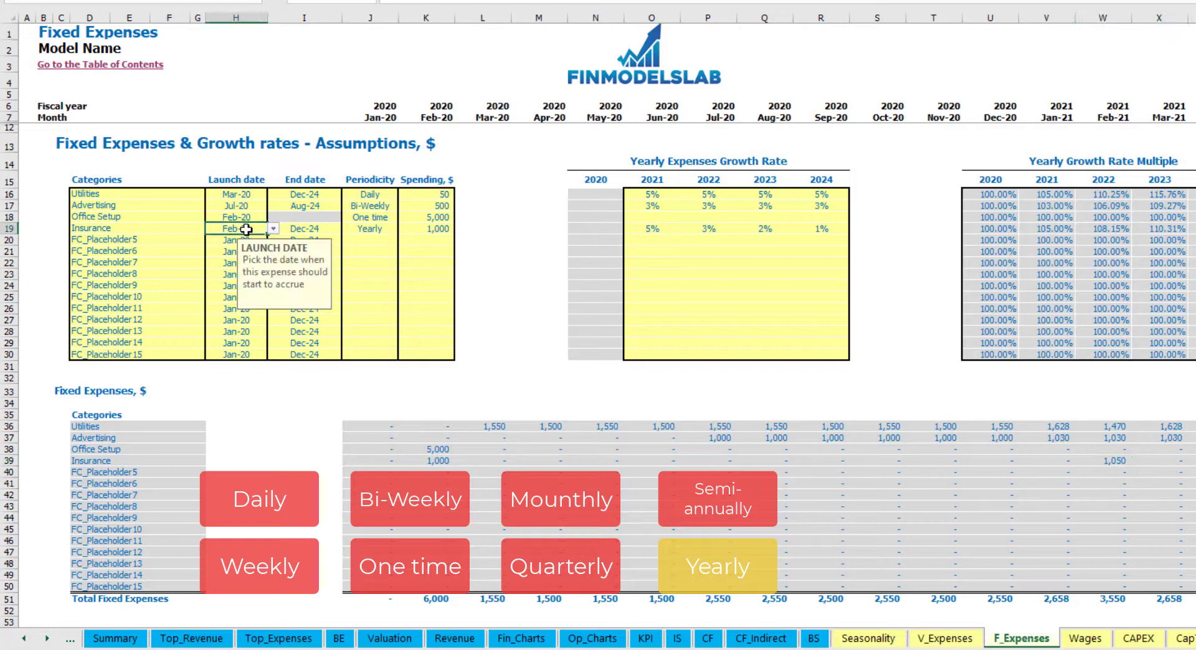
click(303, 228)
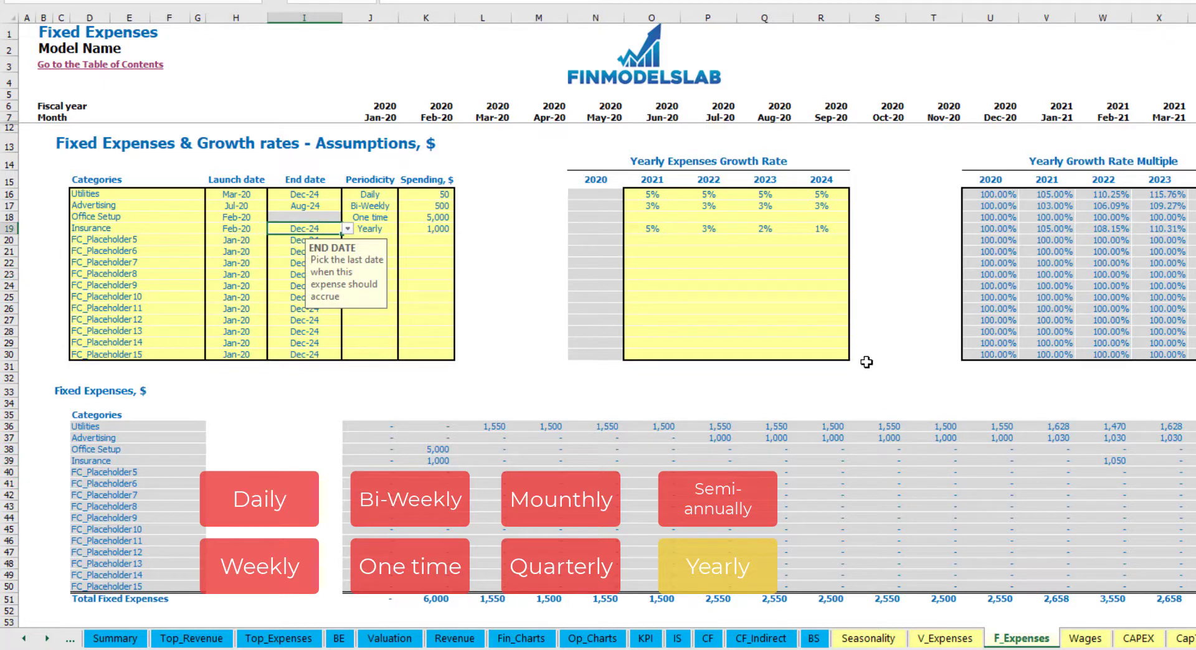
click(885, 353)
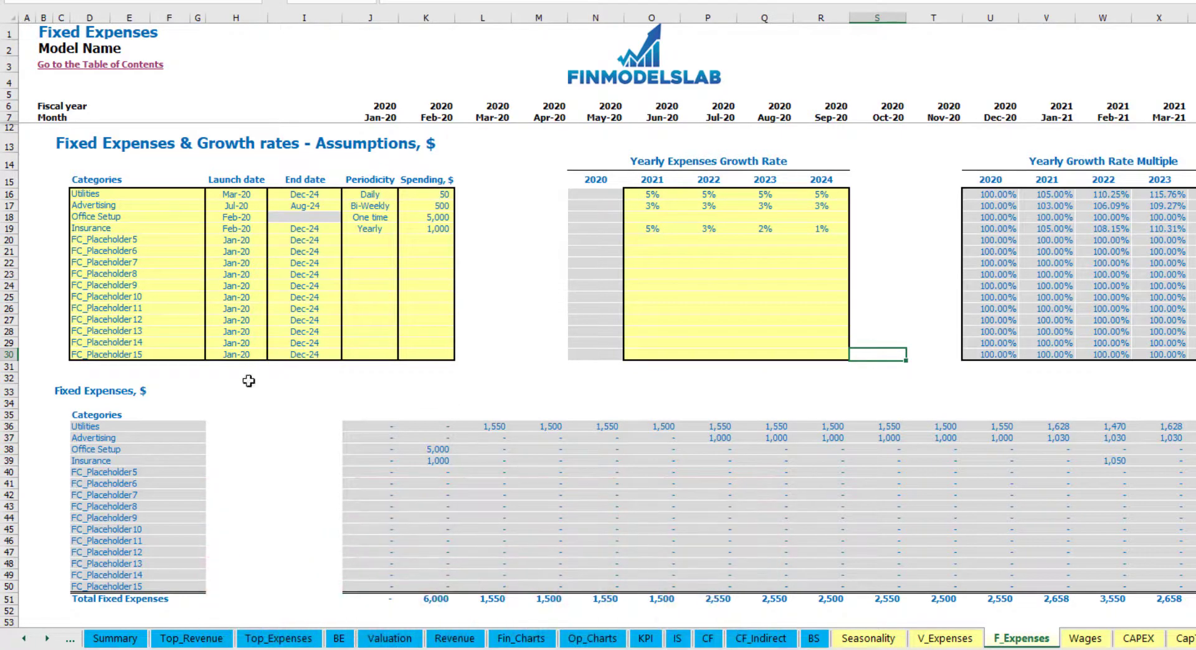
drag(368, 432, 1160, 582)
Go to the Income Statement sheet and expand the Total Fixed Expenses group to review its categories
click(671, 642)
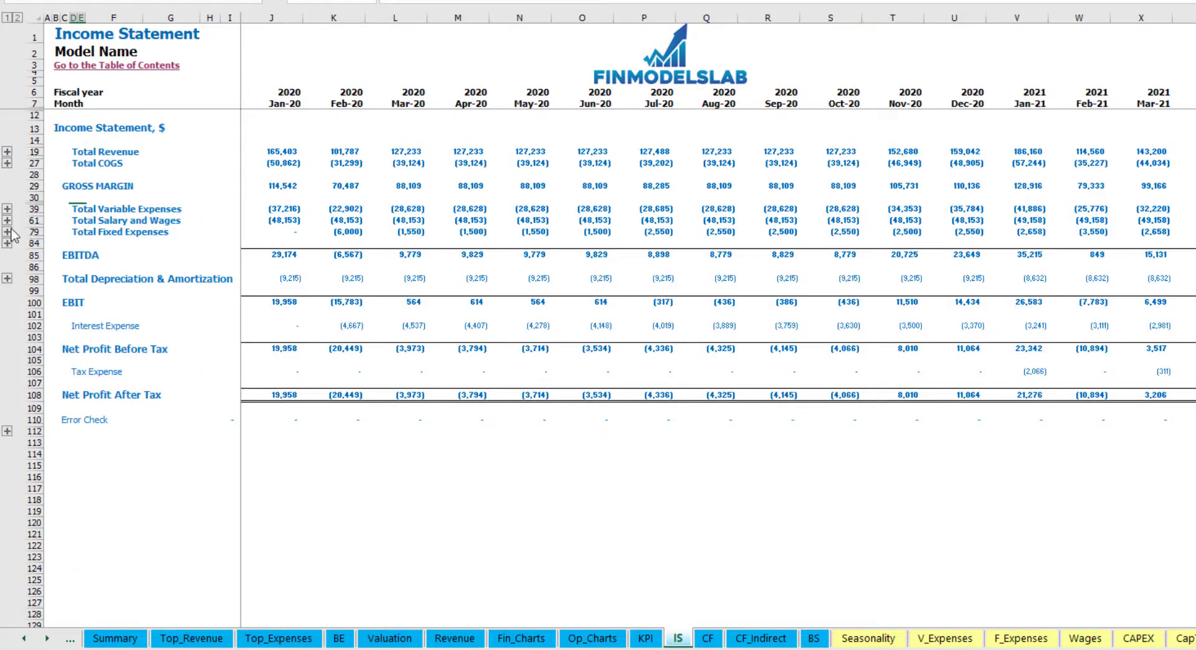
click(71, 232)
click(7, 233)
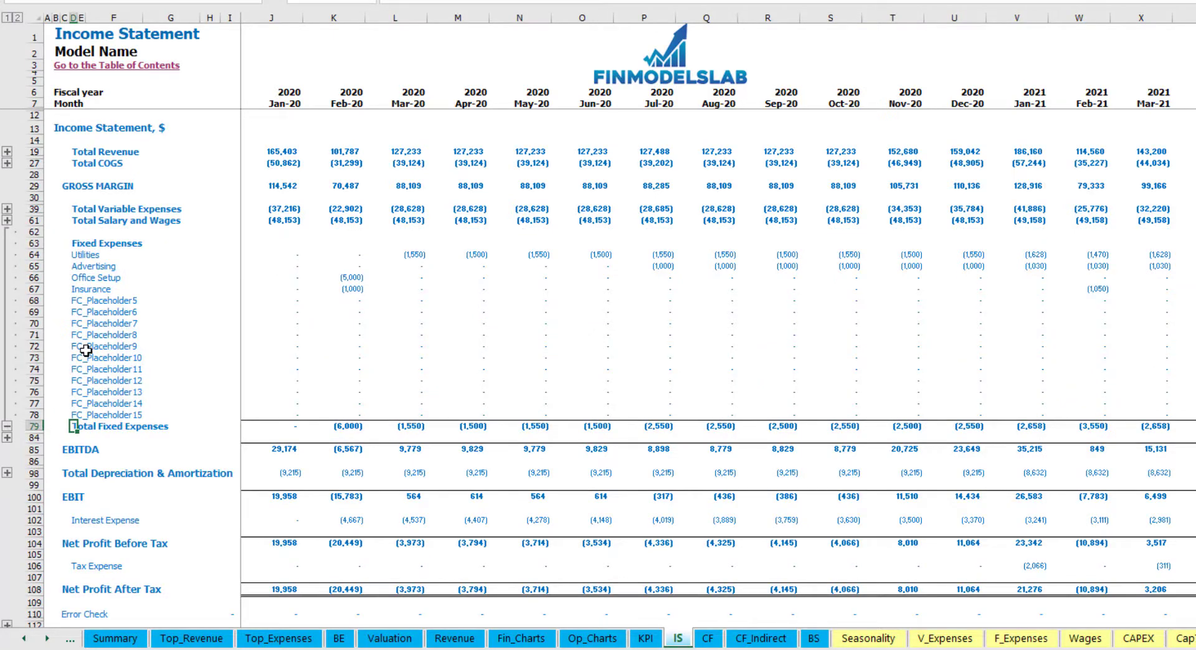
drag(38, 255, 84, 415)
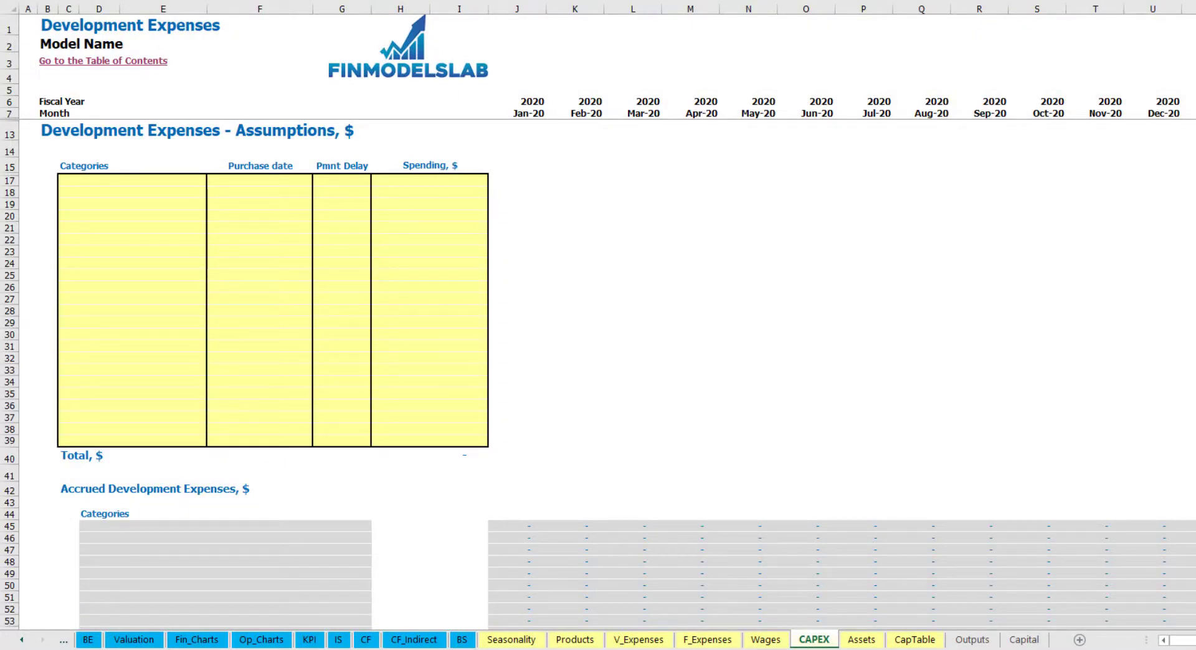
Add an Office dev category to the Development Expenses assumptions with purchase date Feb-20 and spending of $10,000
click(167, 180)
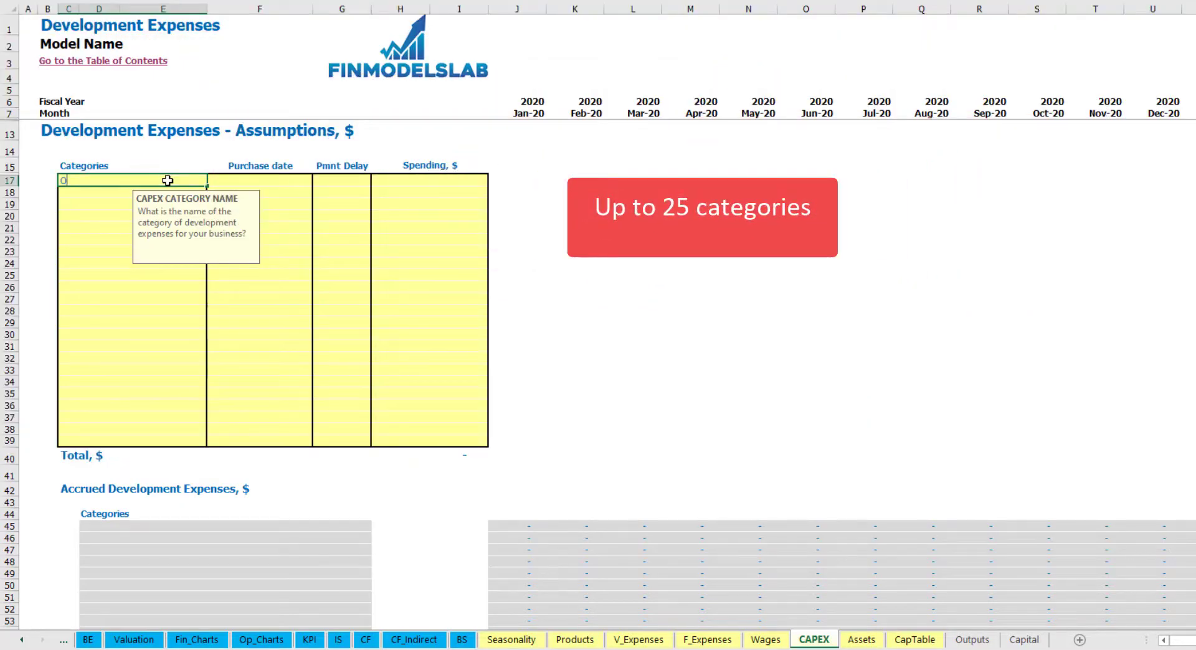
text(Office dev)
key(Return)
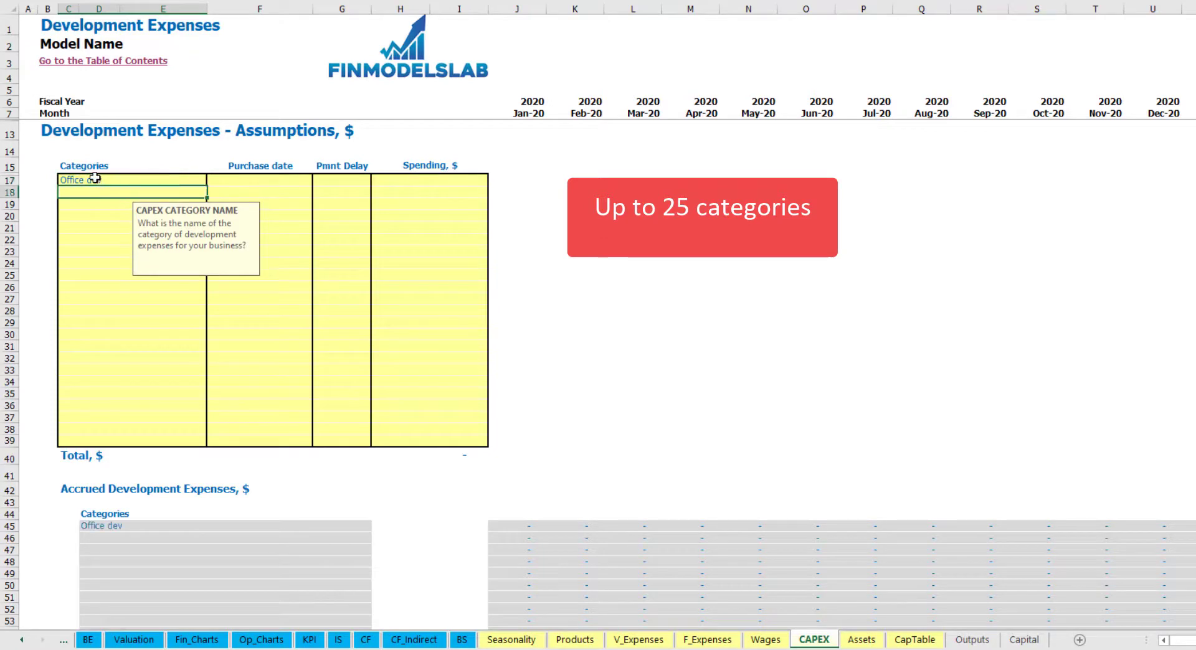
click(261, 178)
click(319, 181)
click(285, 207)
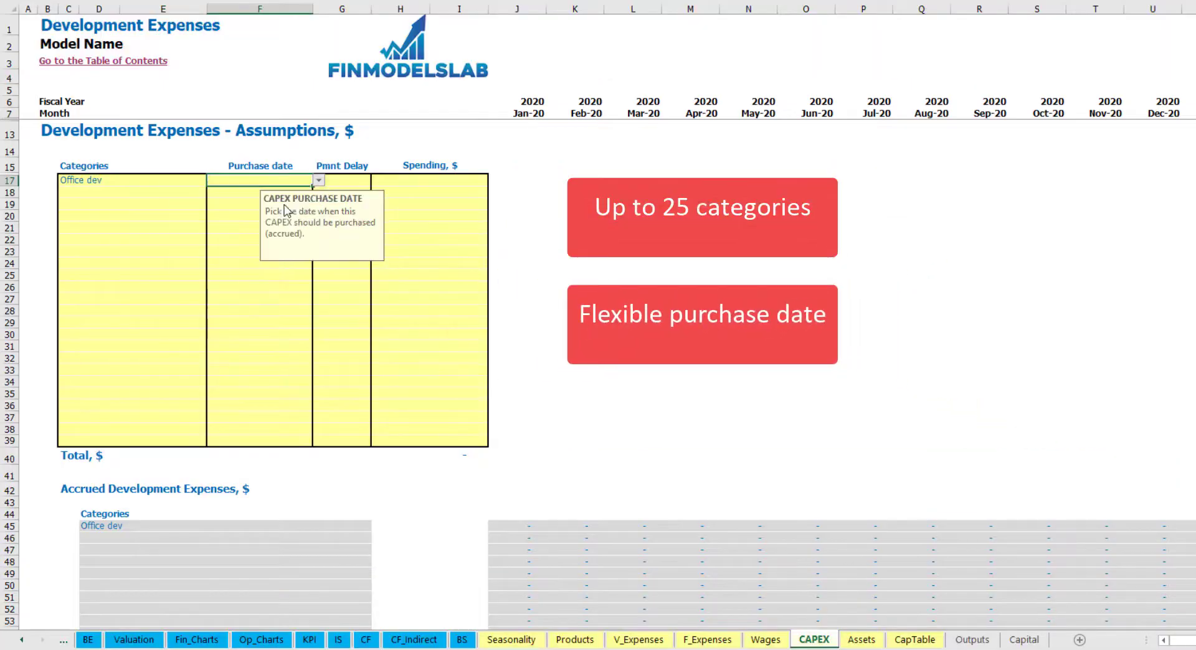
click(413, 178)
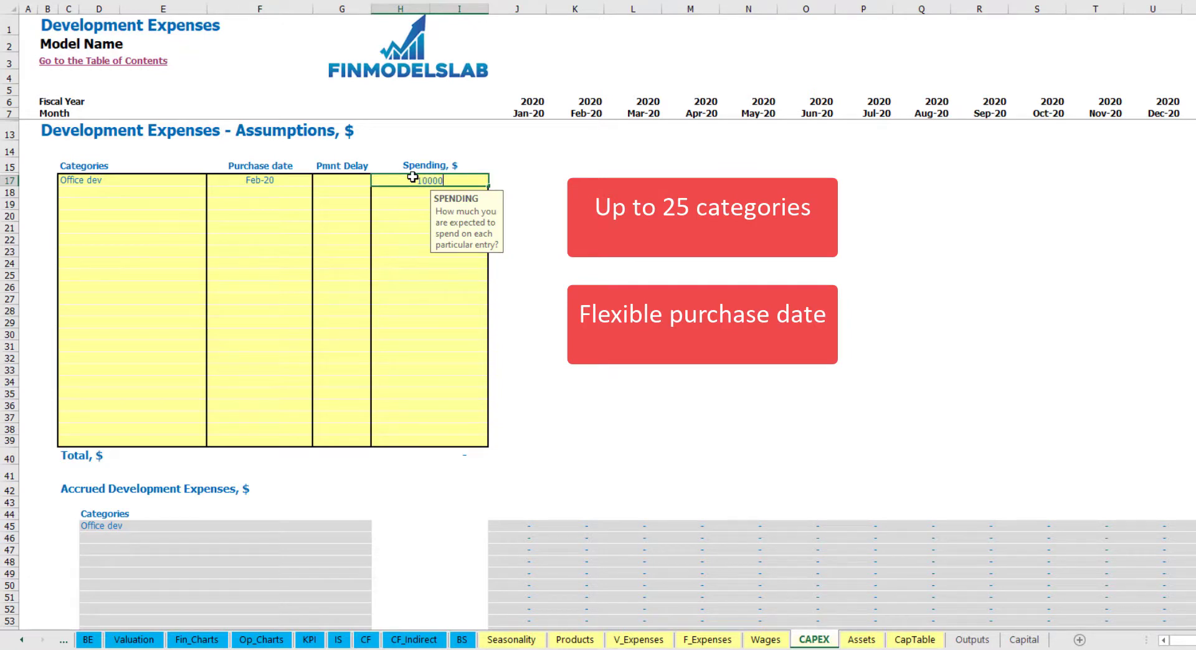
key(Return)
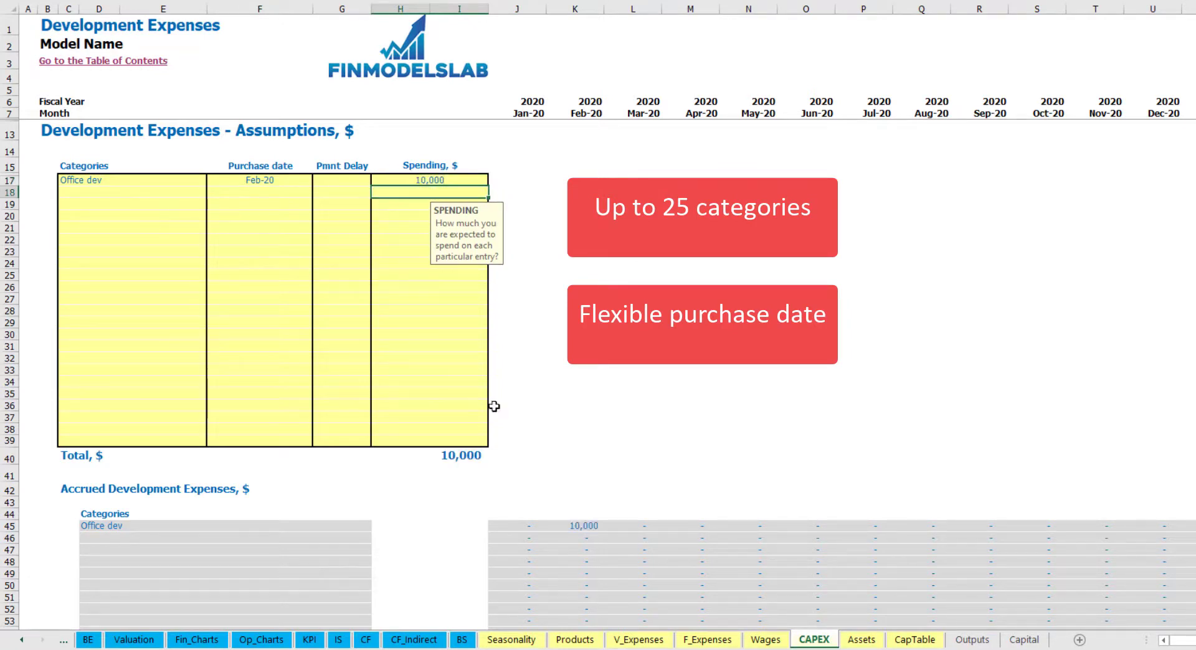
Set the Office dev payment delay to 2M and check its timing in the accrued, paid and summary tables
click(348, 178)
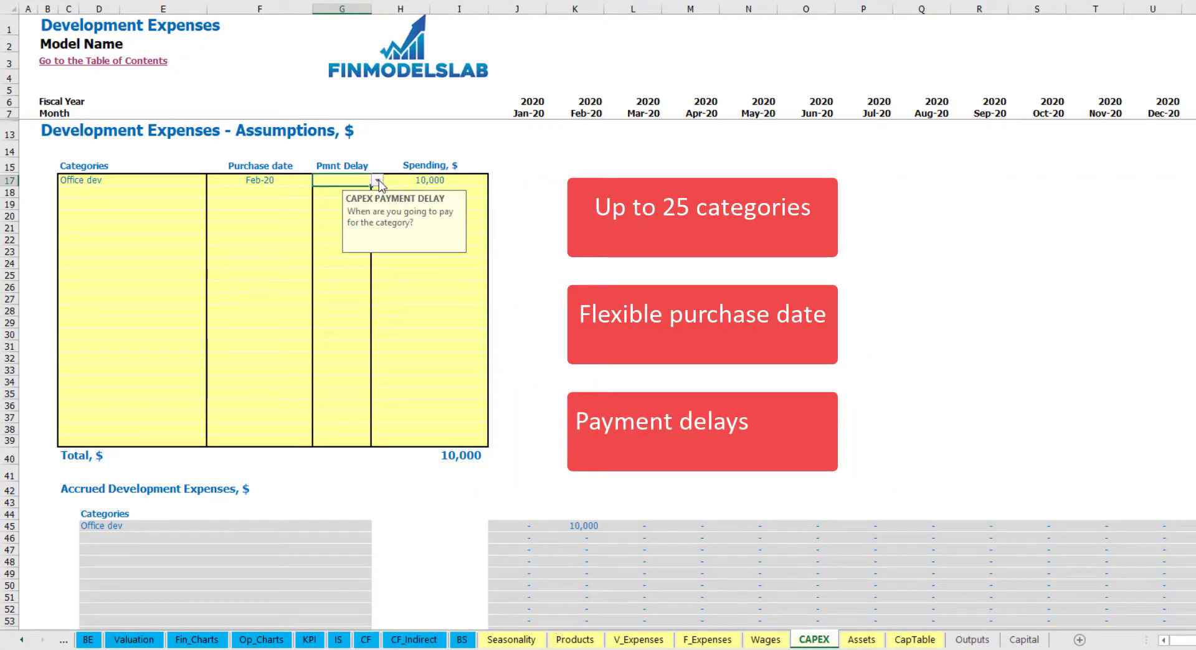
click(377, 180)
click(312, 209)
click(632, 217)
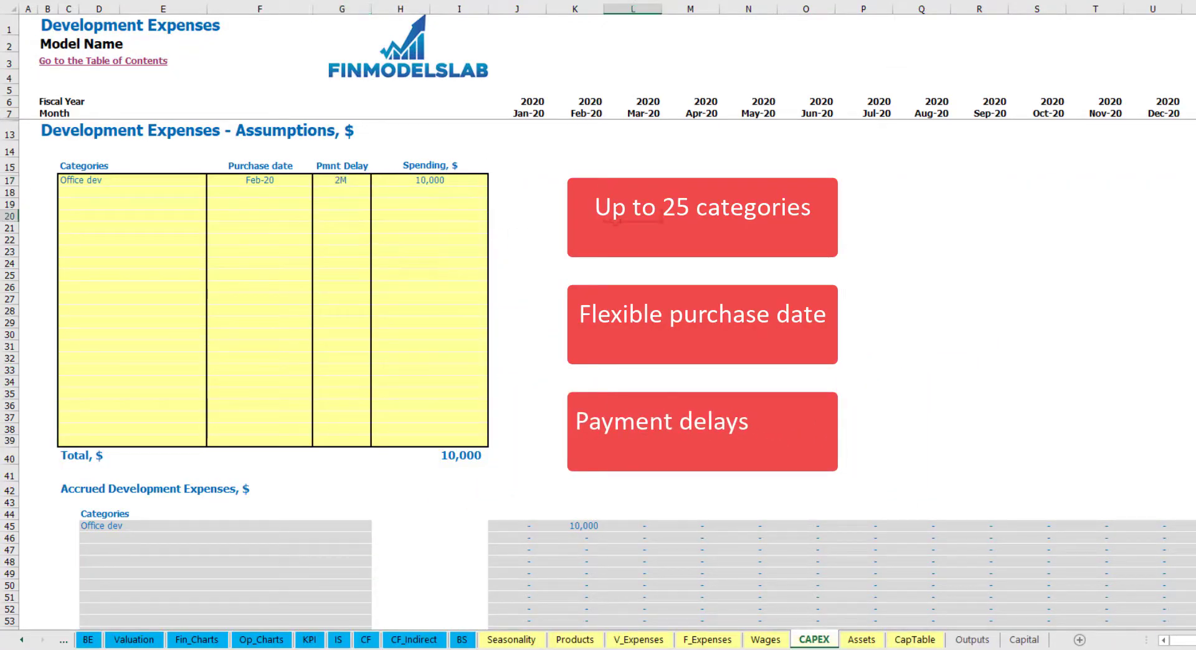
click(584, 527)
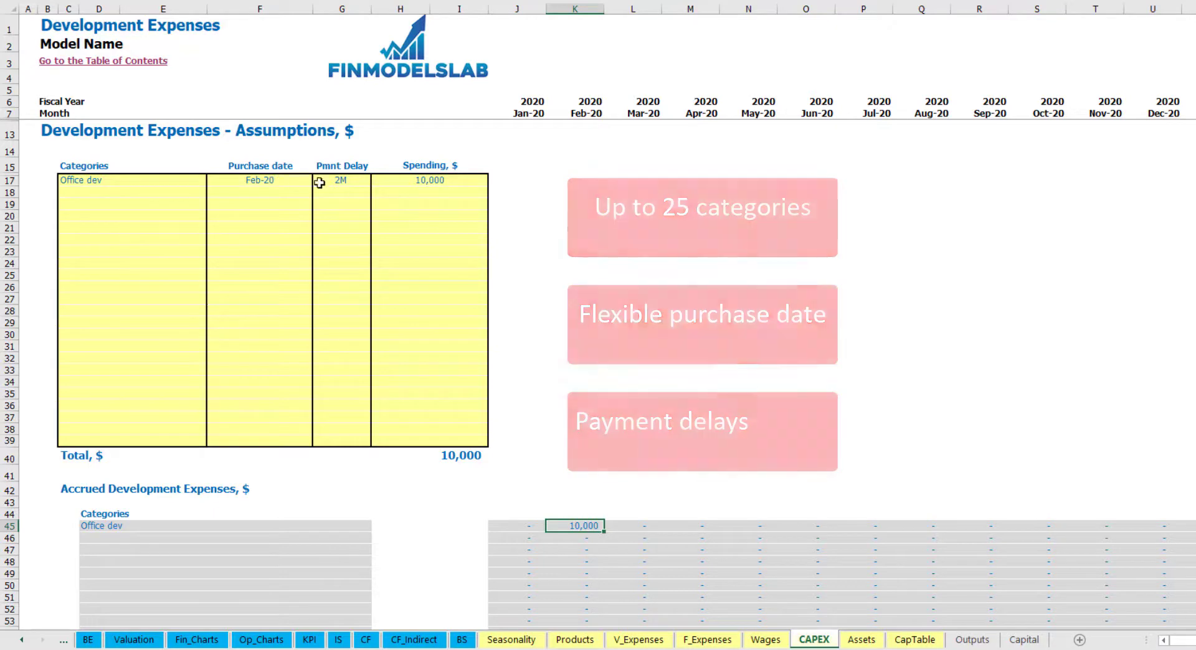
scroll(583, 275, down, 10)
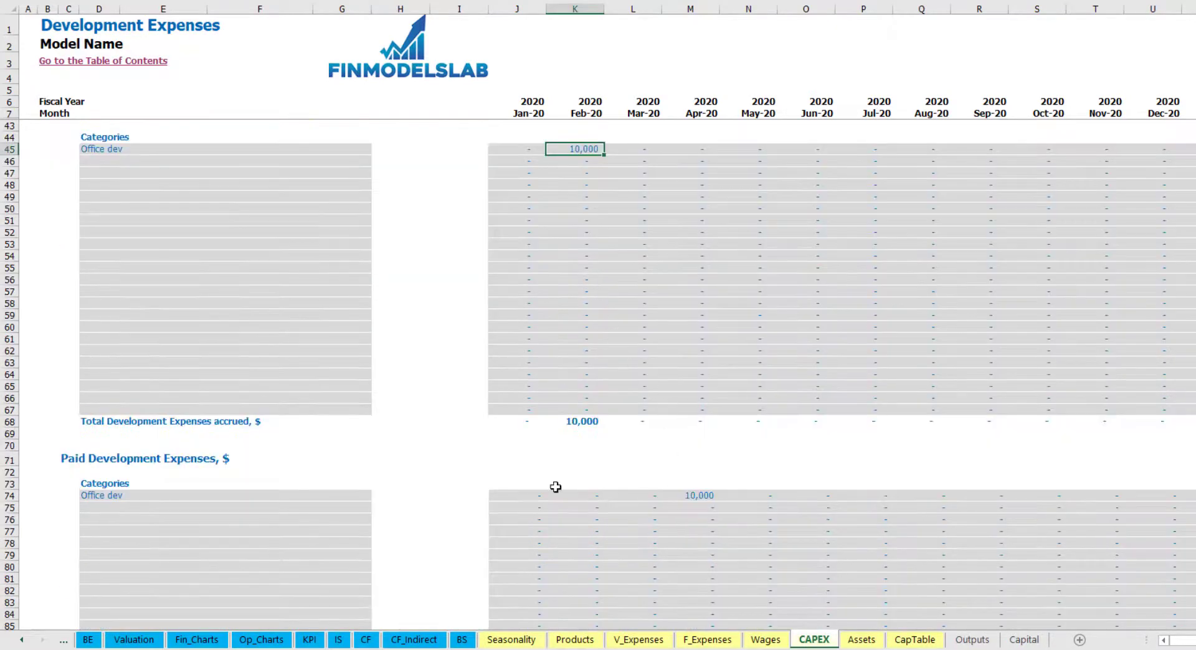
click(692, 497)
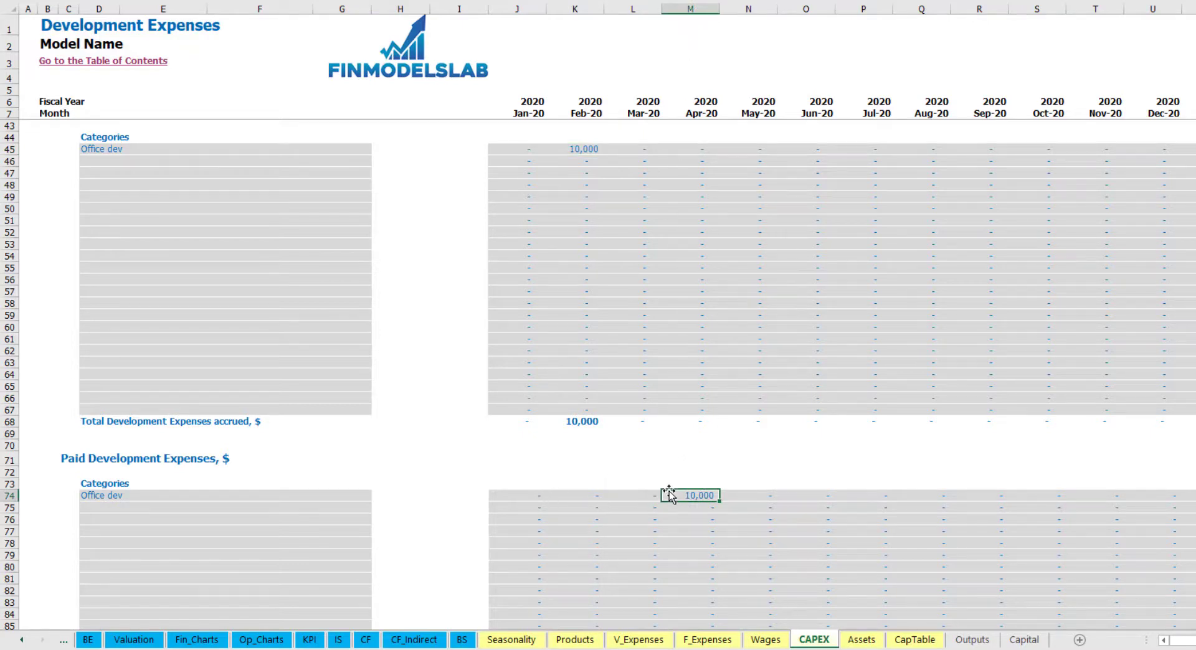
scroll(668, 494, down, 13)
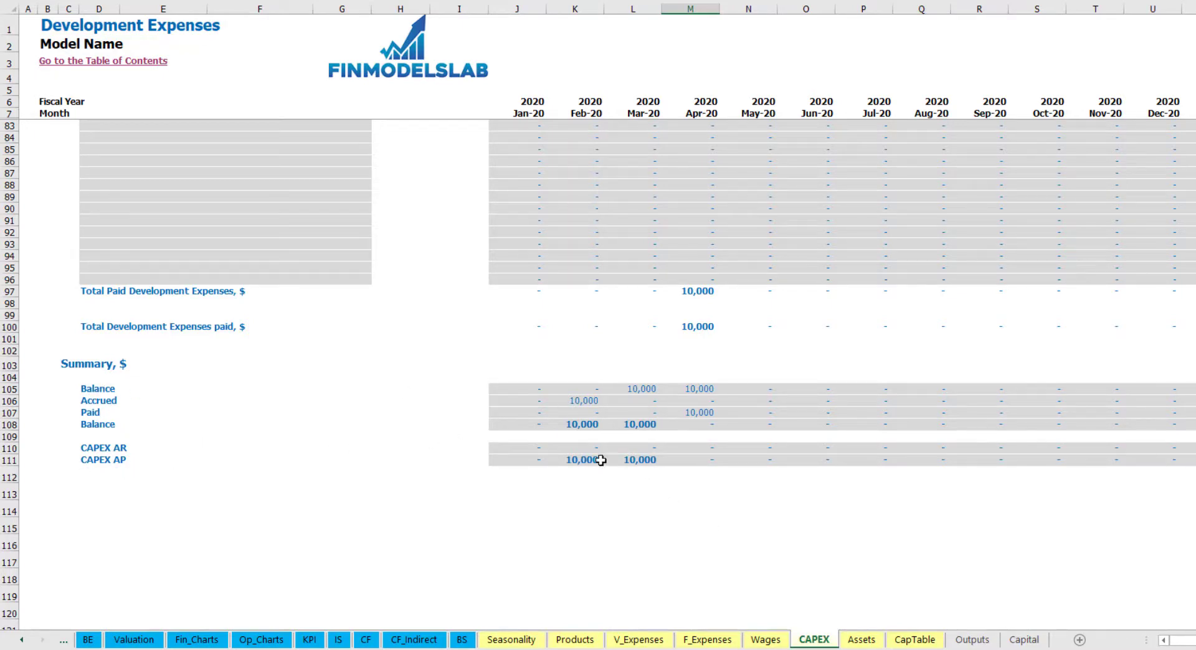
scroll(631, 376, up, 20)
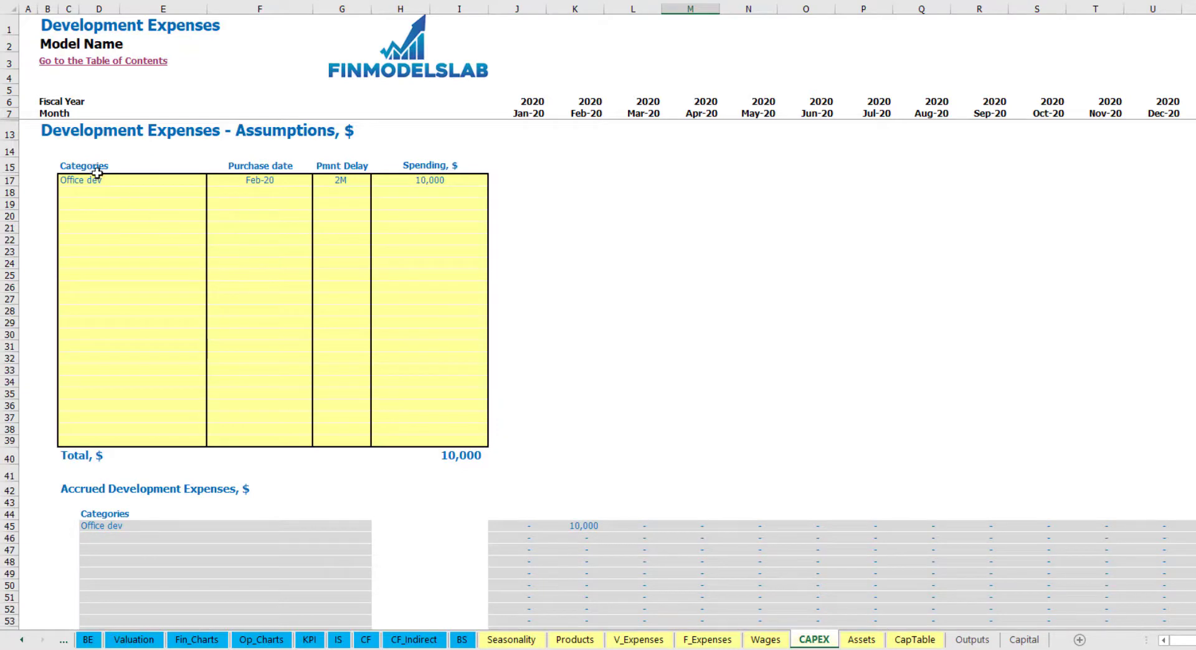
Add an Other dev exp category to the Development Expenses assumptions with purchase date Mar-20 and spending of $5,000
click(110, 189)
text(Other dev)
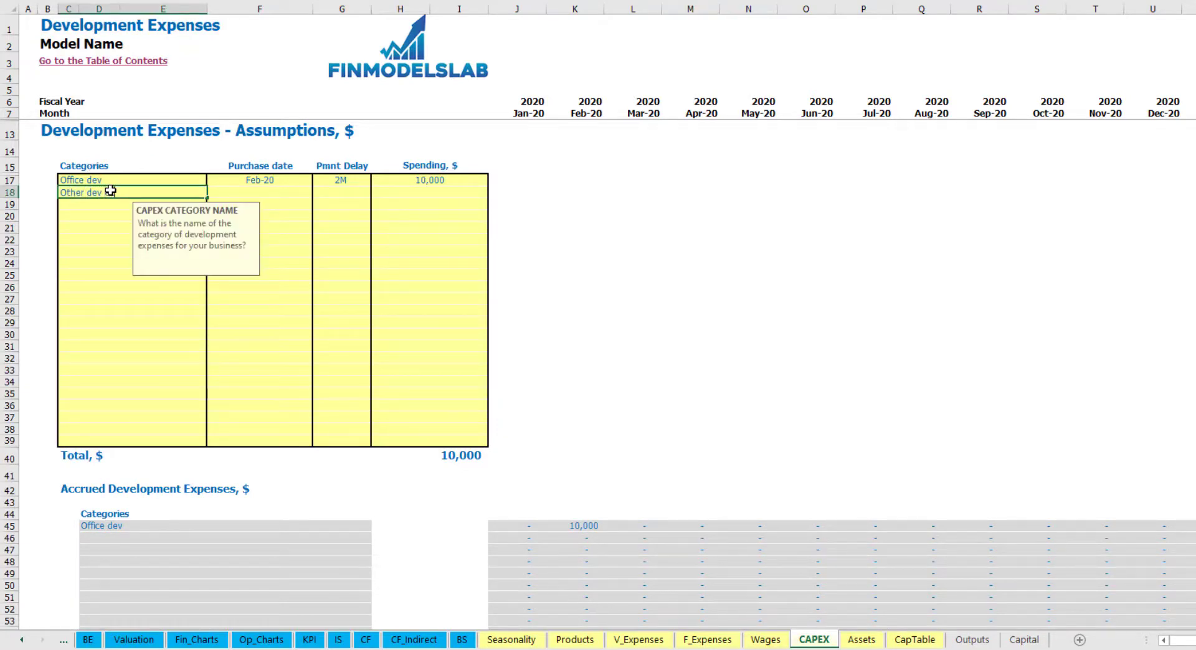
key(Return)
click(286, 186)
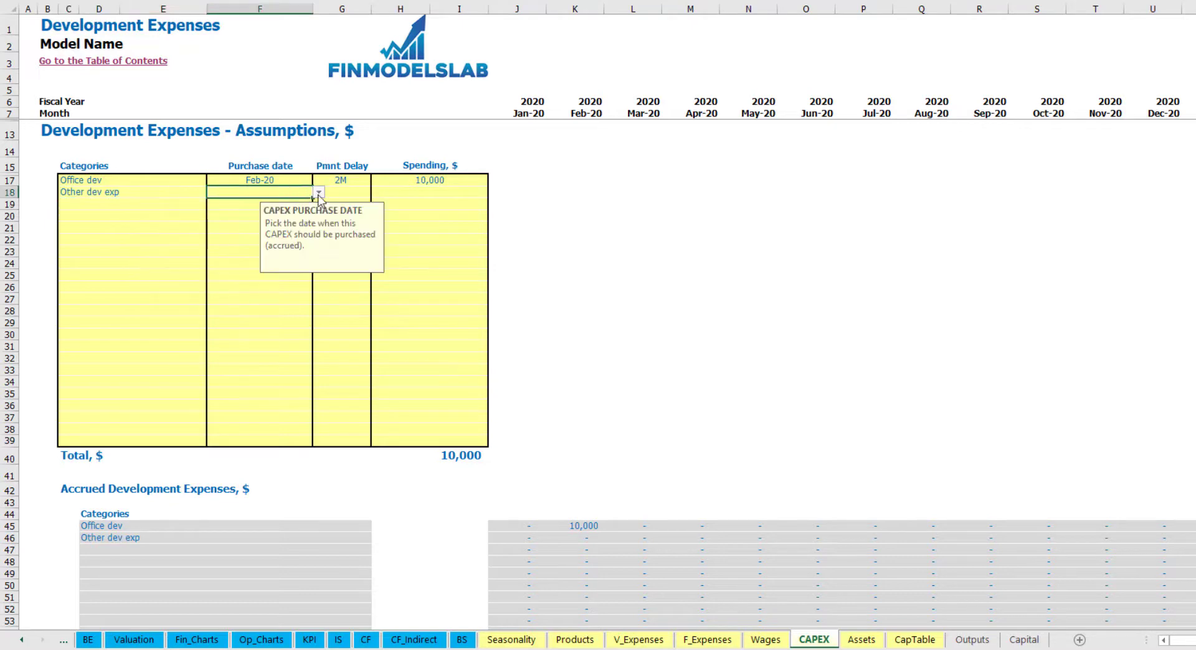
click(318, 192)
click(293, 227)
click(412, 196)
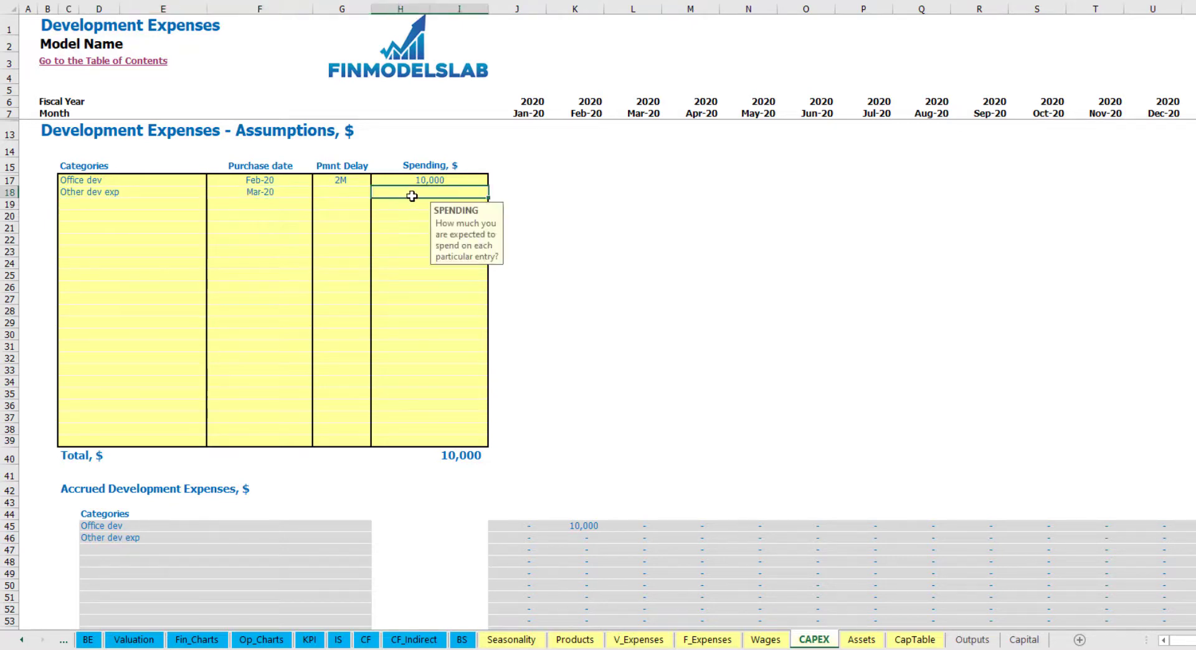
text(5000)
key(Return)
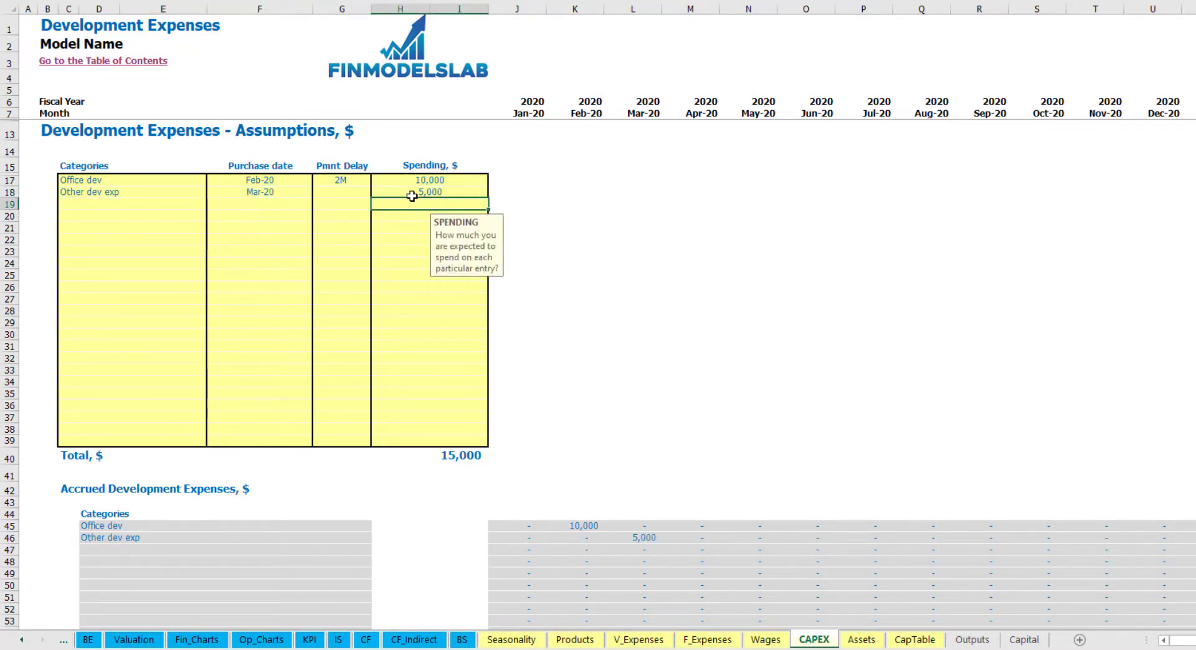
Set the Other dev exp payment delay to 0M and check its accrued and paid months
click(354, 196)
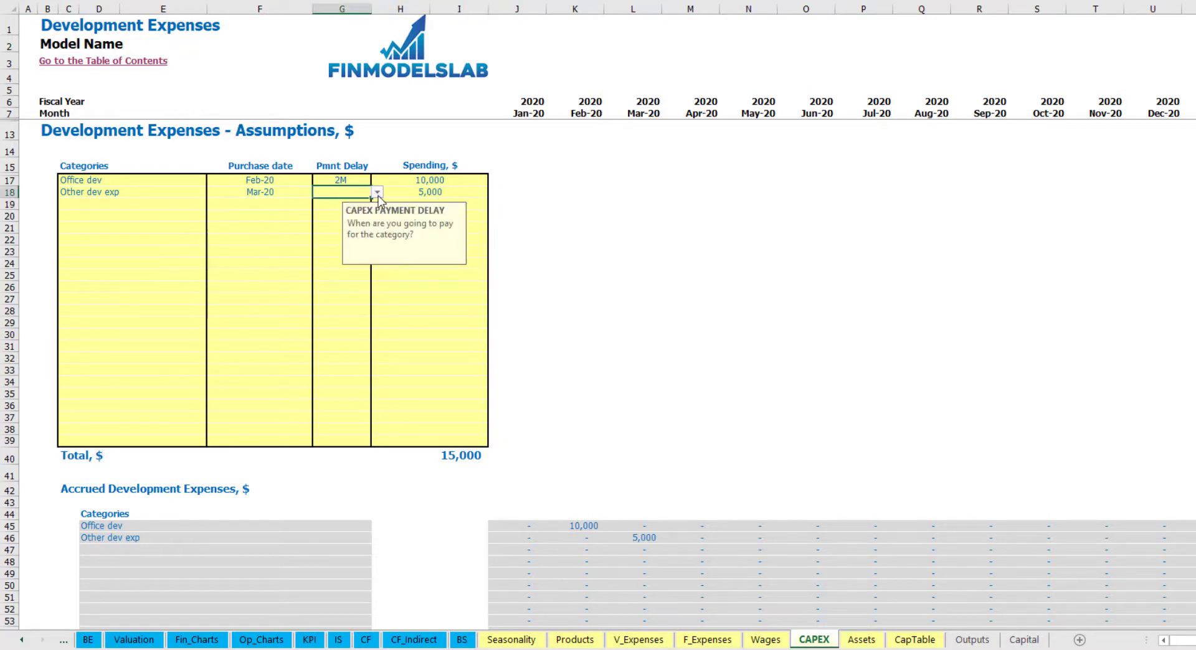
click(378, 193)
click(350, 207)
scroll(619, 491, down, 3)
click(649, 414)
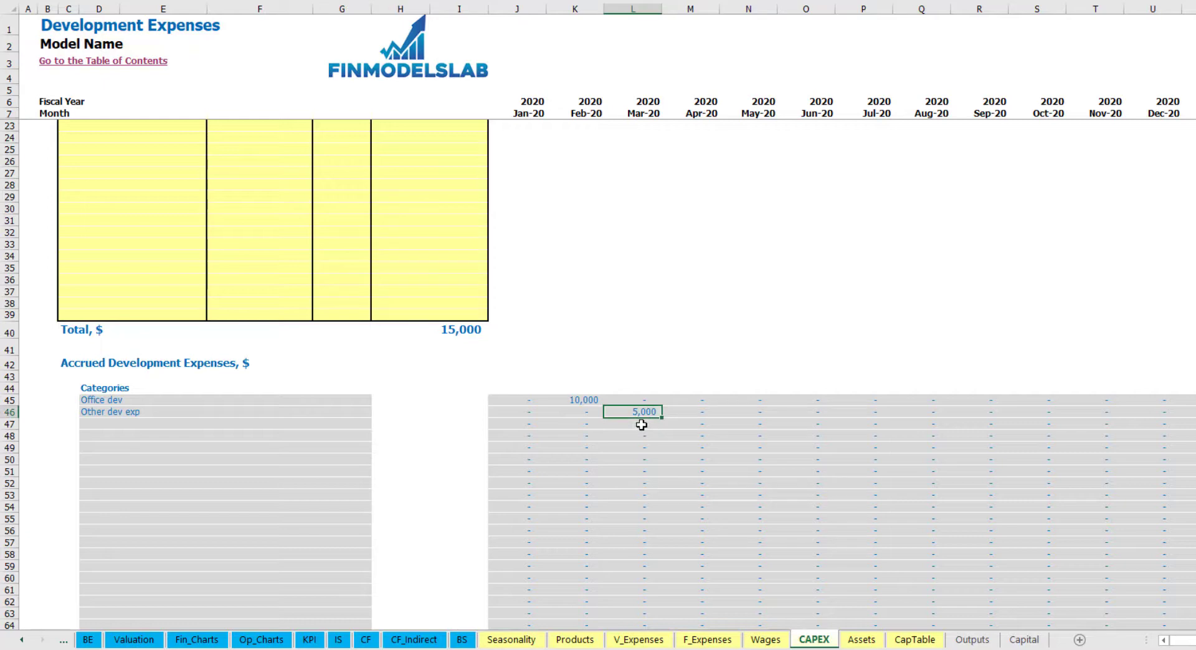
scroll(633, 411, down, 10)
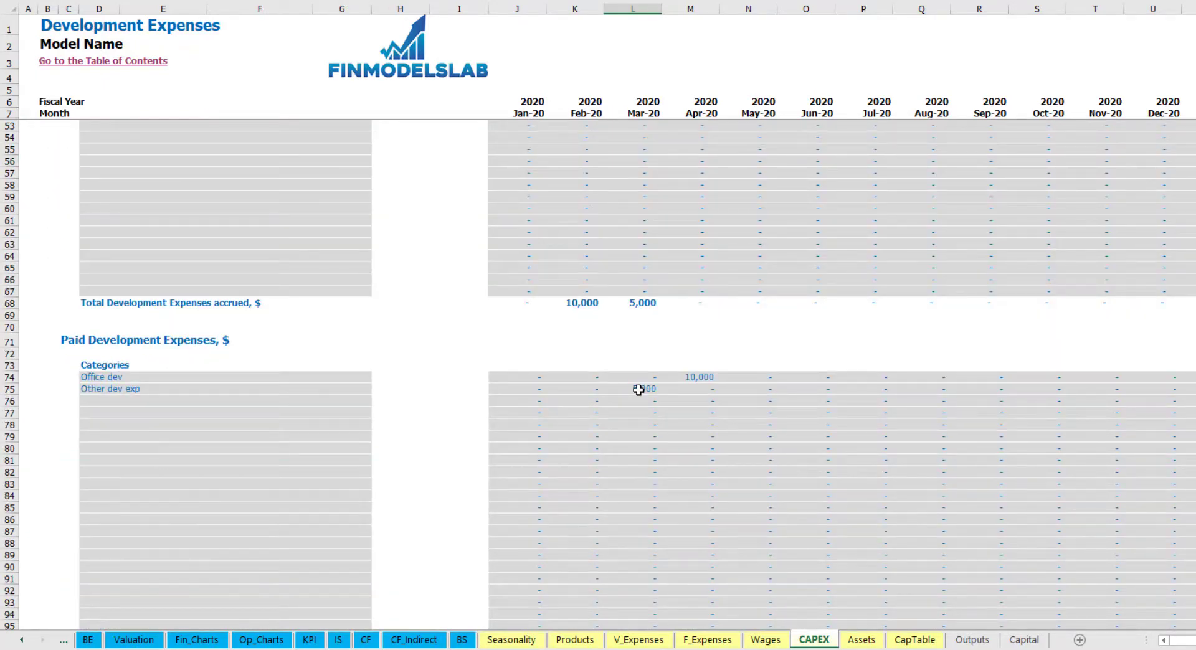
scroll(639, 390, up, 13)
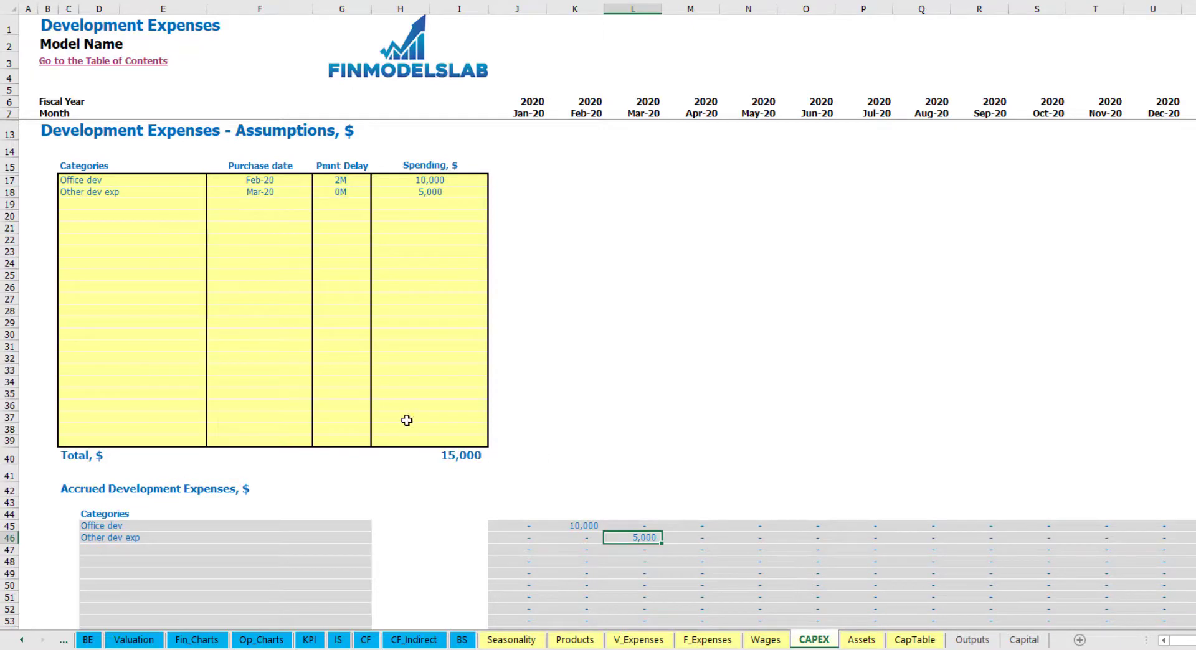
Go to the Assets sheet and review the Development Expenses depreciation, capital expenditure and closing net book value rows
click(859, 640)
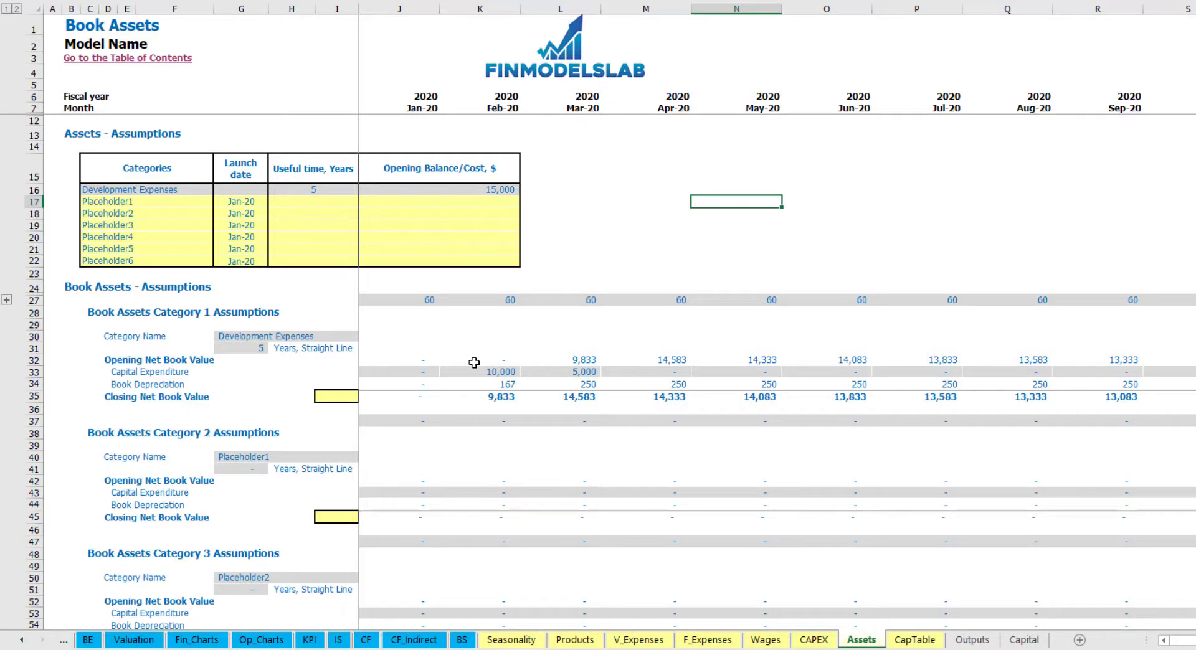
click(30, 384)
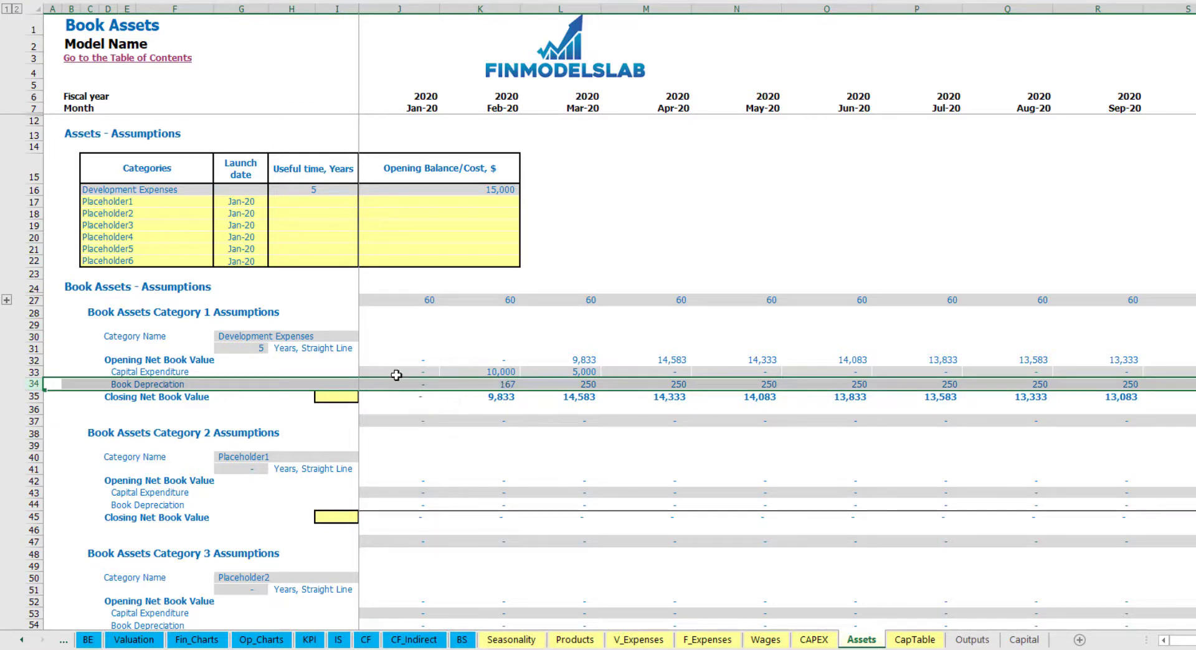
drag(397, 375, 773, 372)
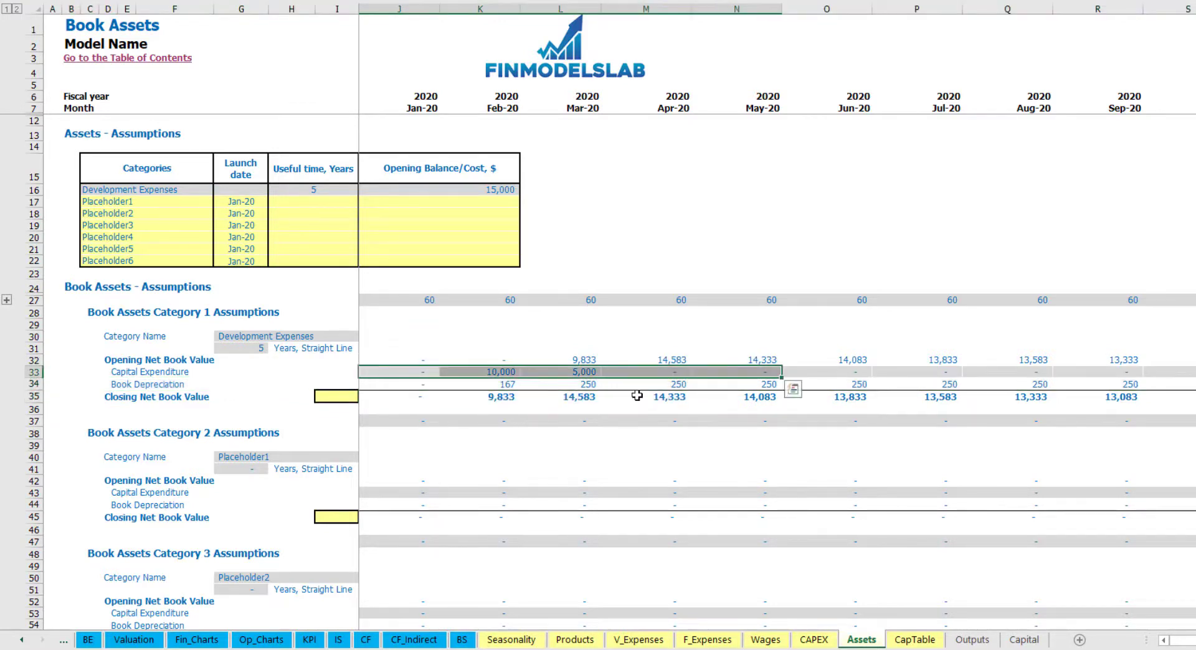
drag(414, 400, 790, 401)
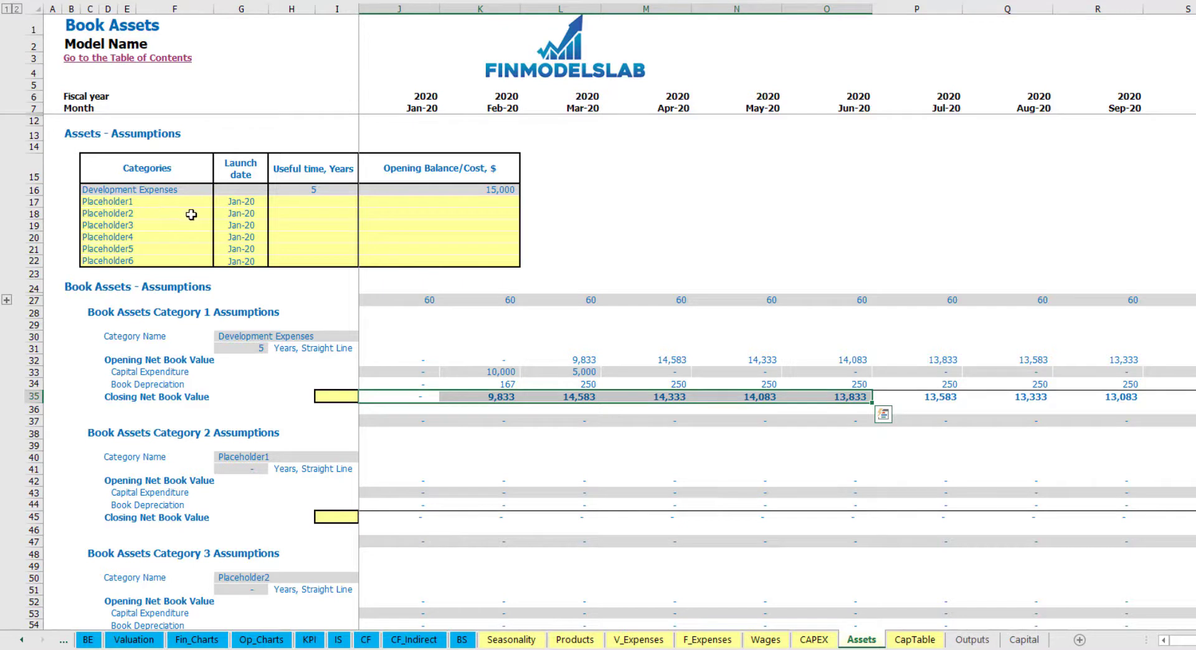
Rename asset category Placeholder1 to Other assets, with a useful time of 10 years and an opening cost of $25,000
click(165, 198)
text(Ot)
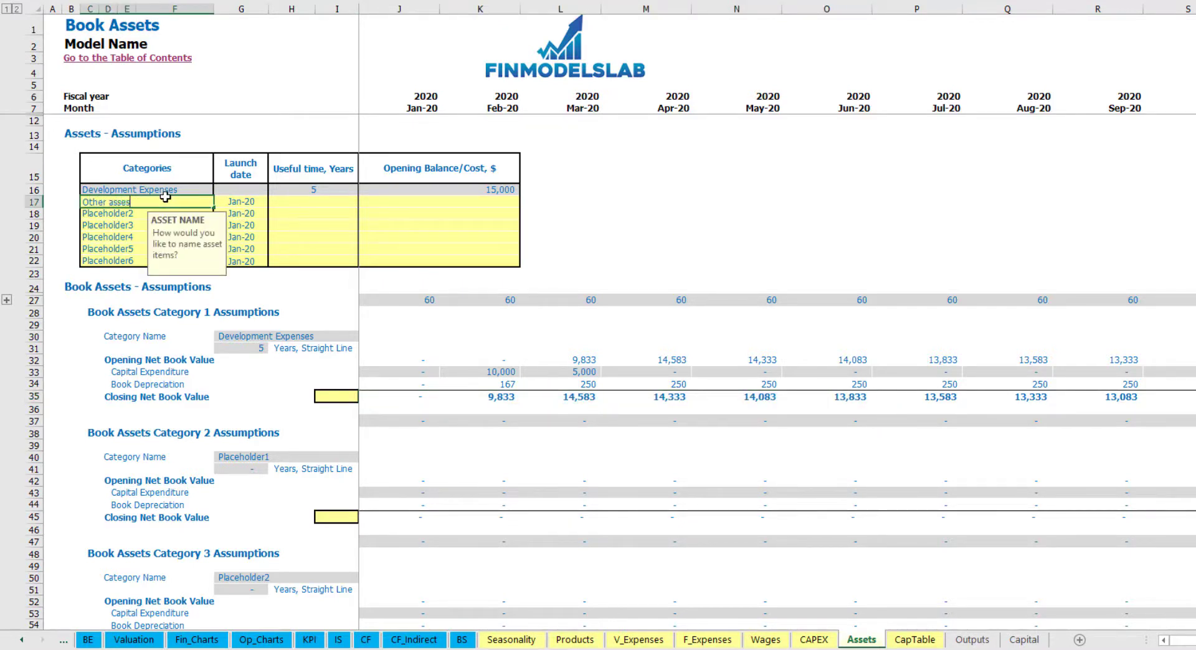
text(her assets)
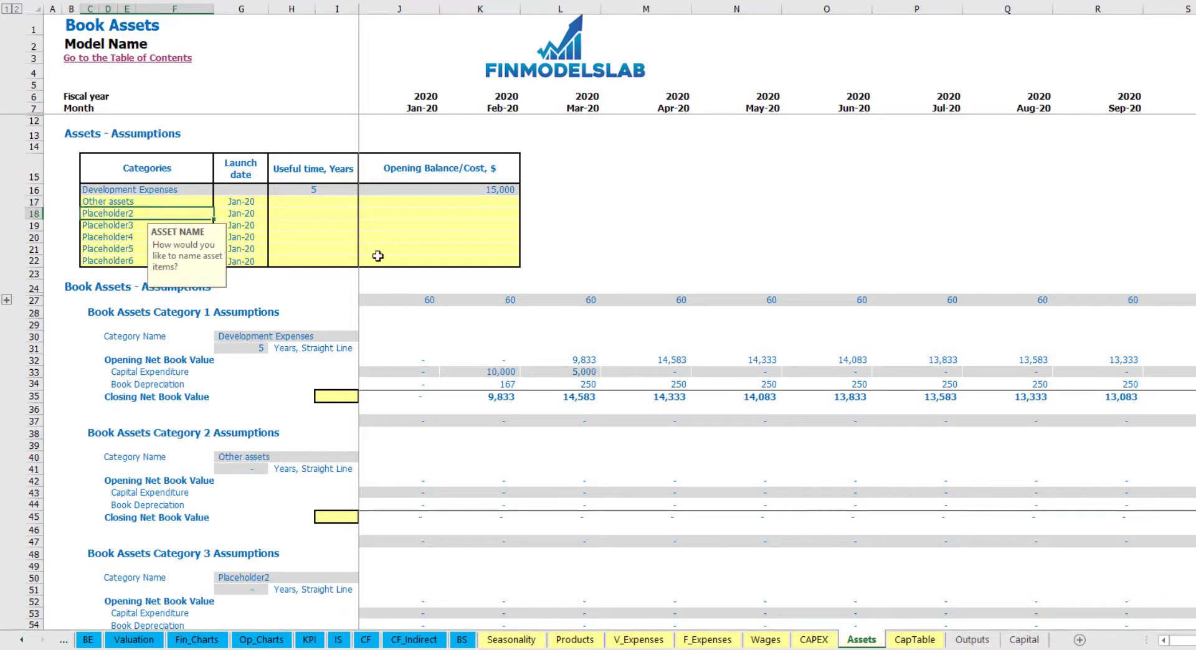
click(345, 200)
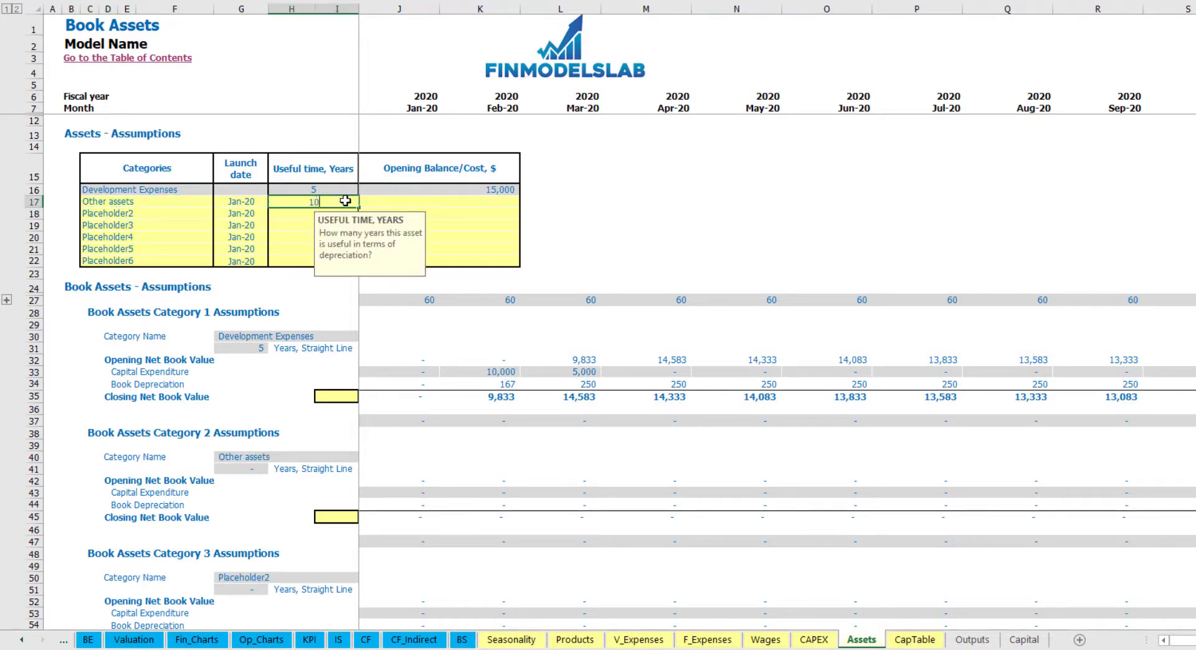
text(10)
key(Return)
click(443, 203)
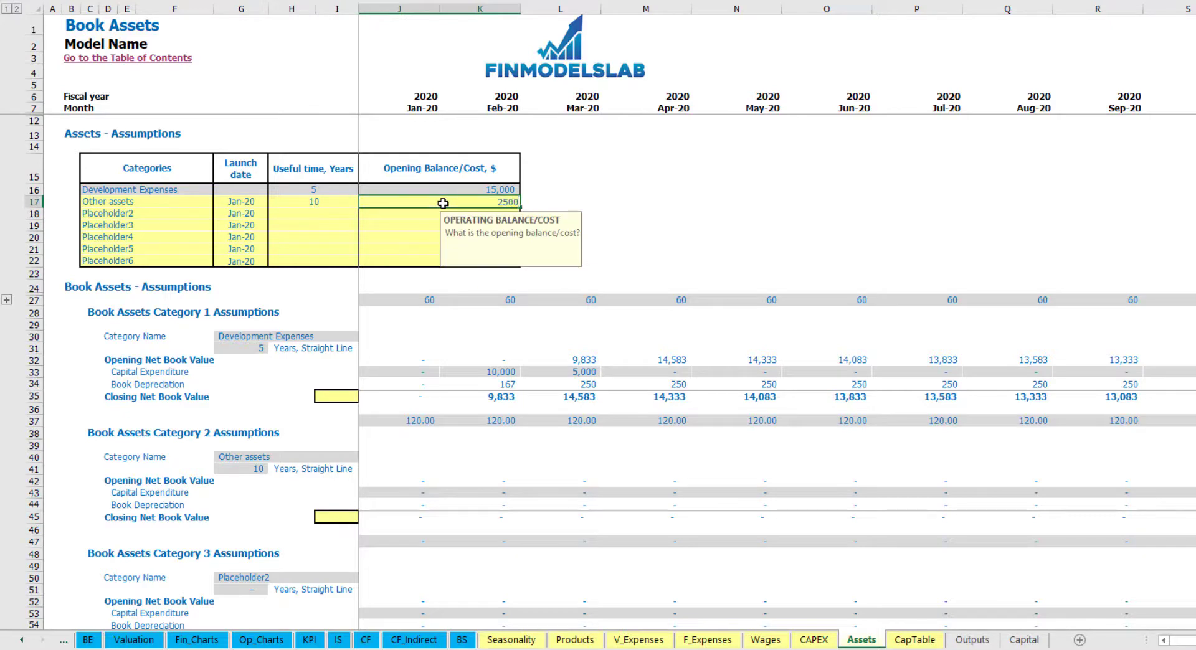
text(25000)
key(Return)
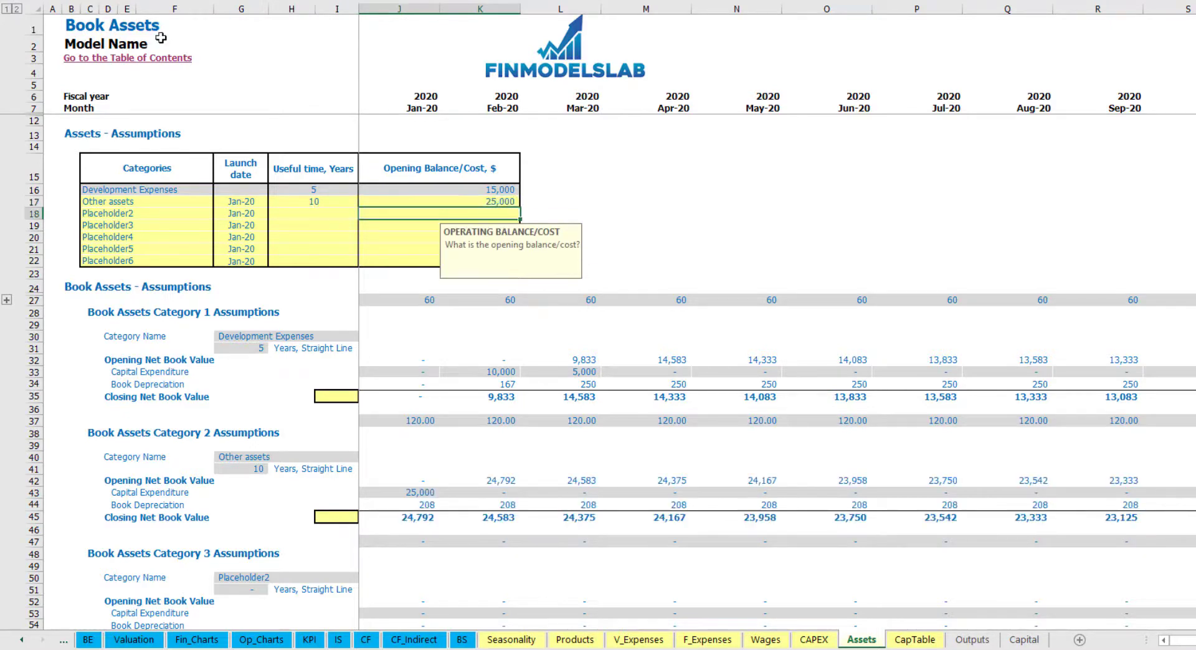
Set the Other assets launch date to Apr-20 and check its monthly capital expenditure, depreciation and closing net book value
click(259, 202)
click(274, 203)
click(240, 237)
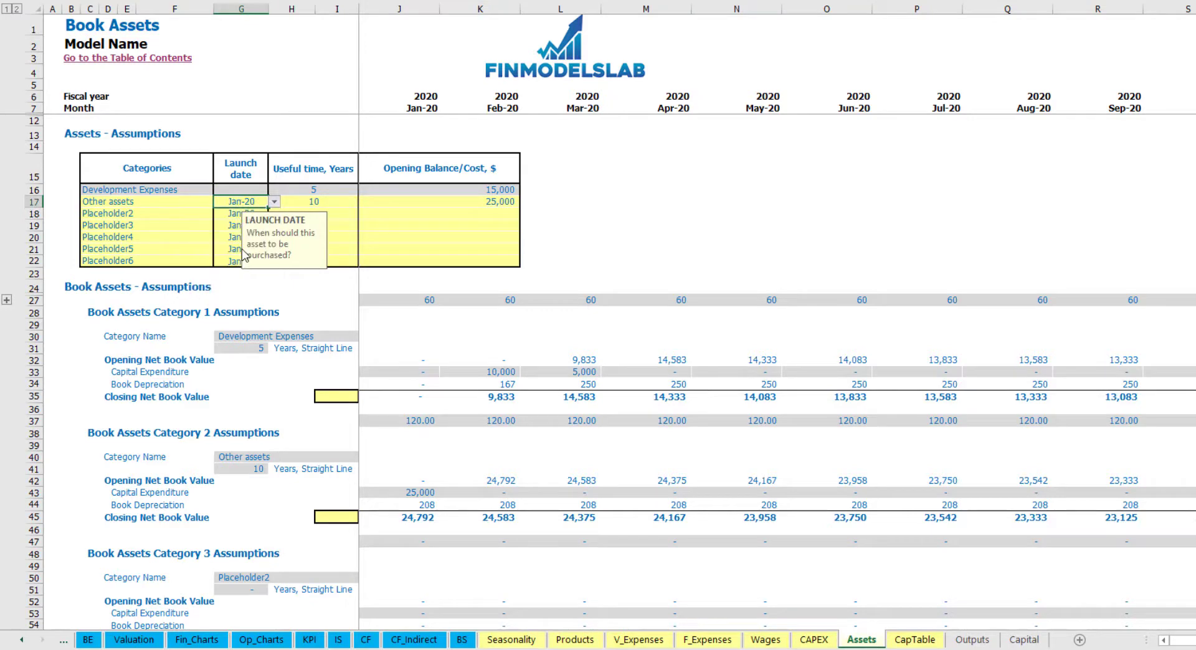
click(676, 493)
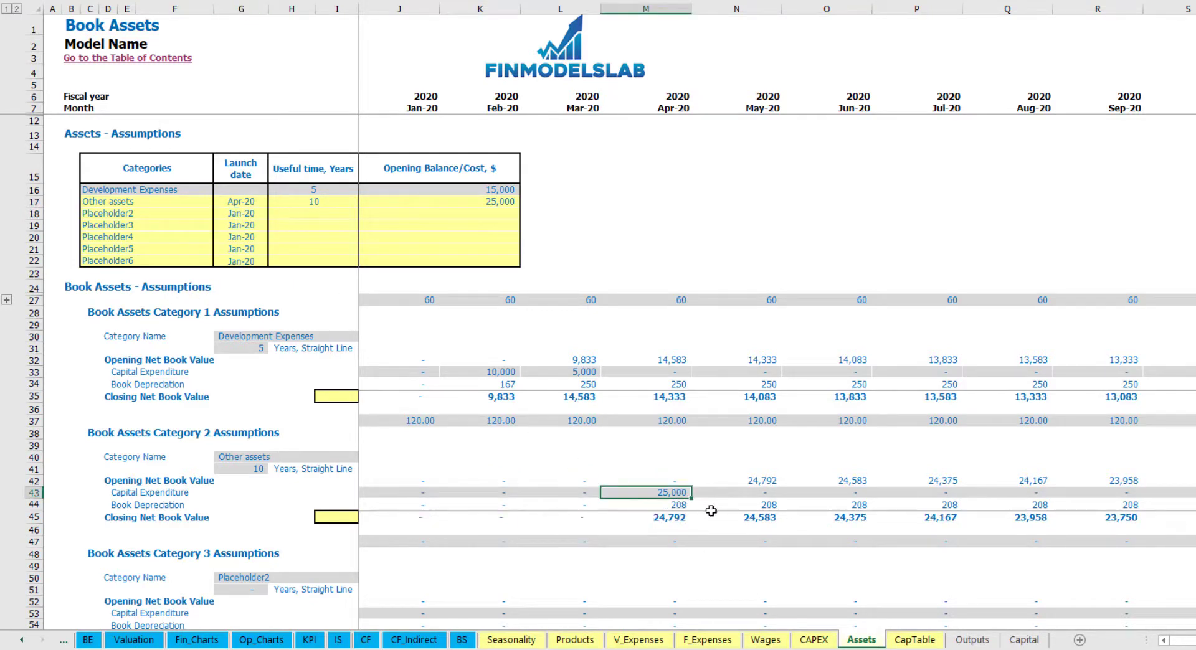
drag(679, 503, 917, 502)
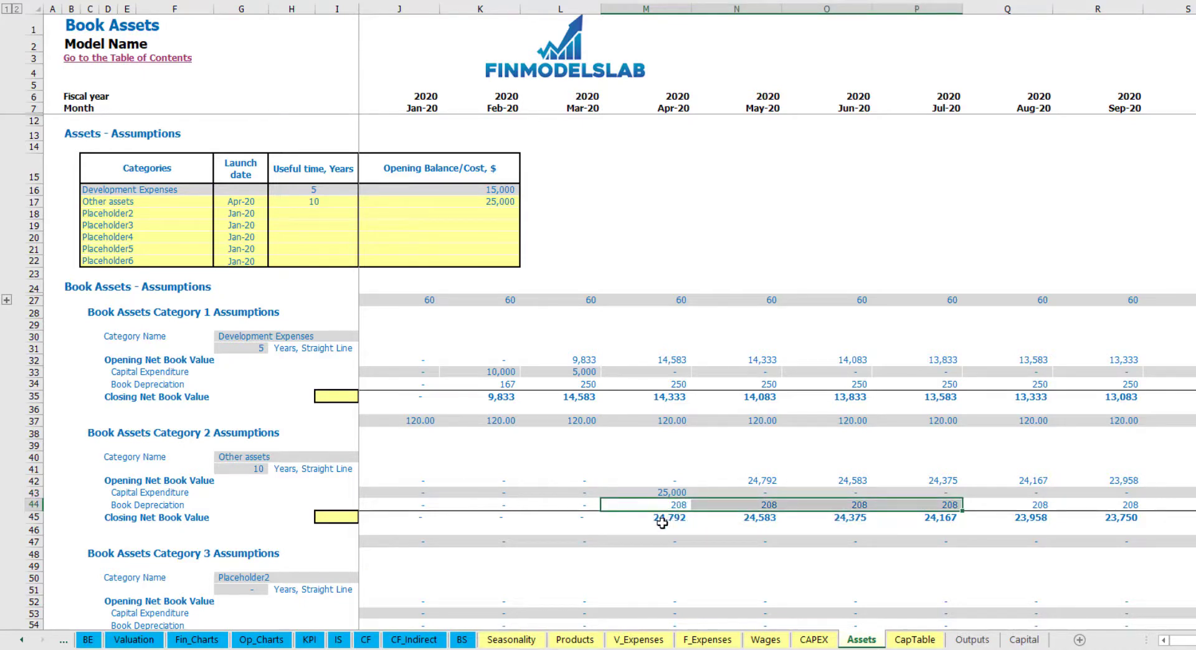
drag(669, 522, 977, 517)
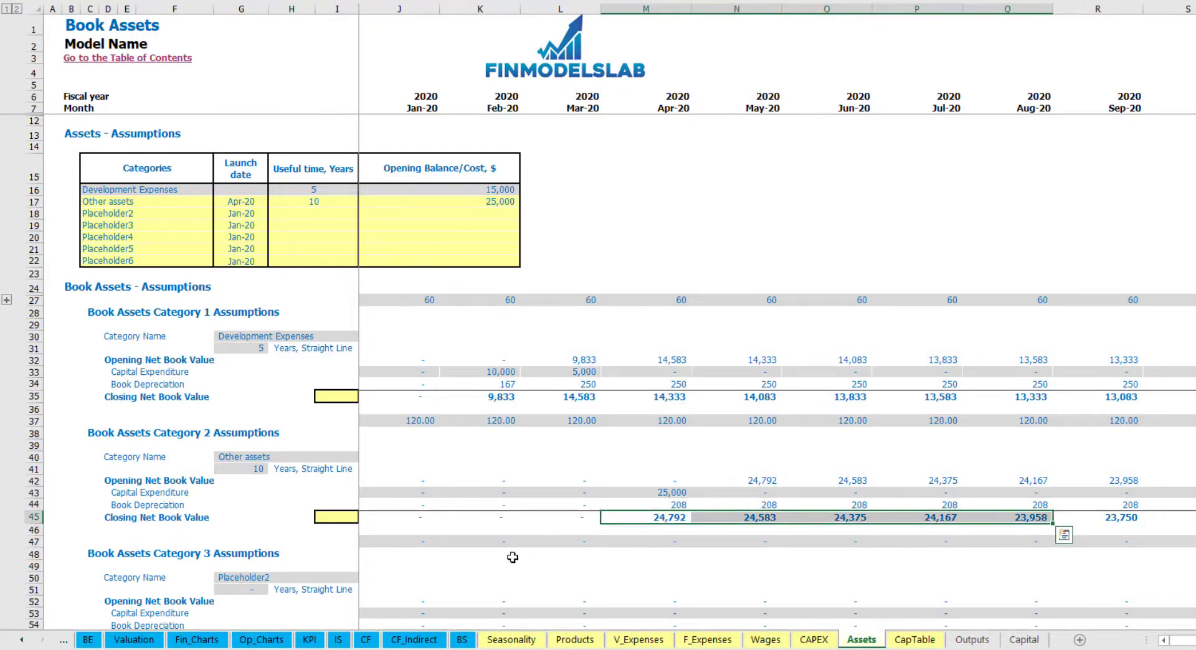
Review how the assets flow into the Income Statement, Cash Flow Statement and Balance Sheet, including the fixed assets, CAPEX prepayment and CAPEX payable rows
click(339, 640)
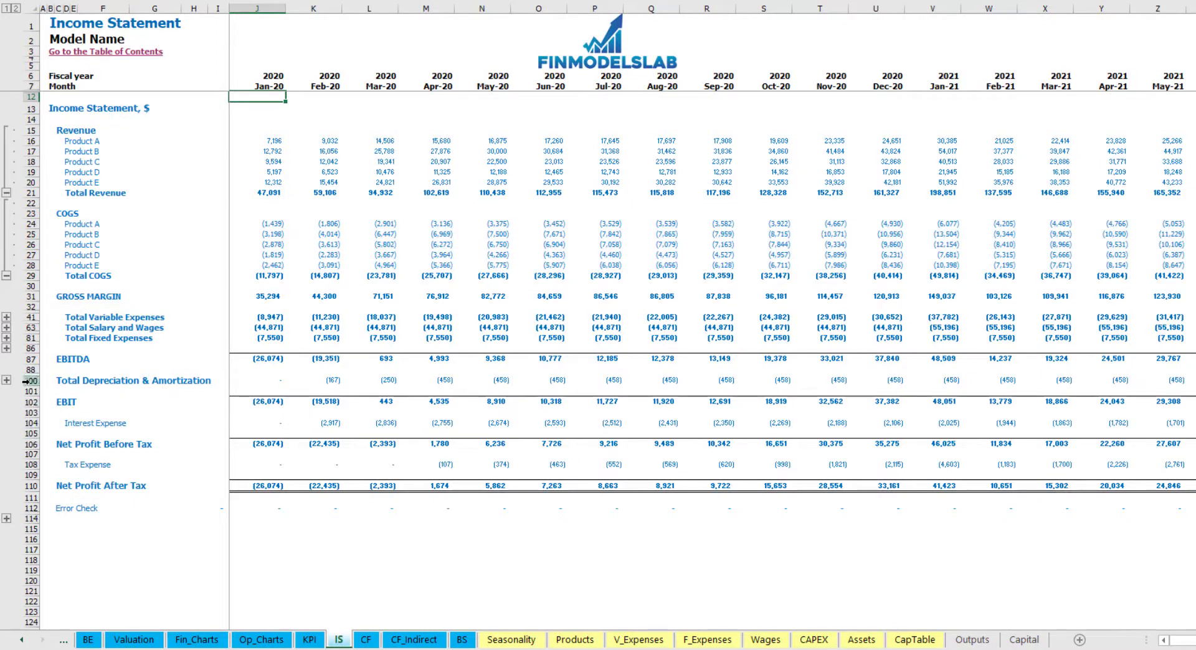
click(364, 642)
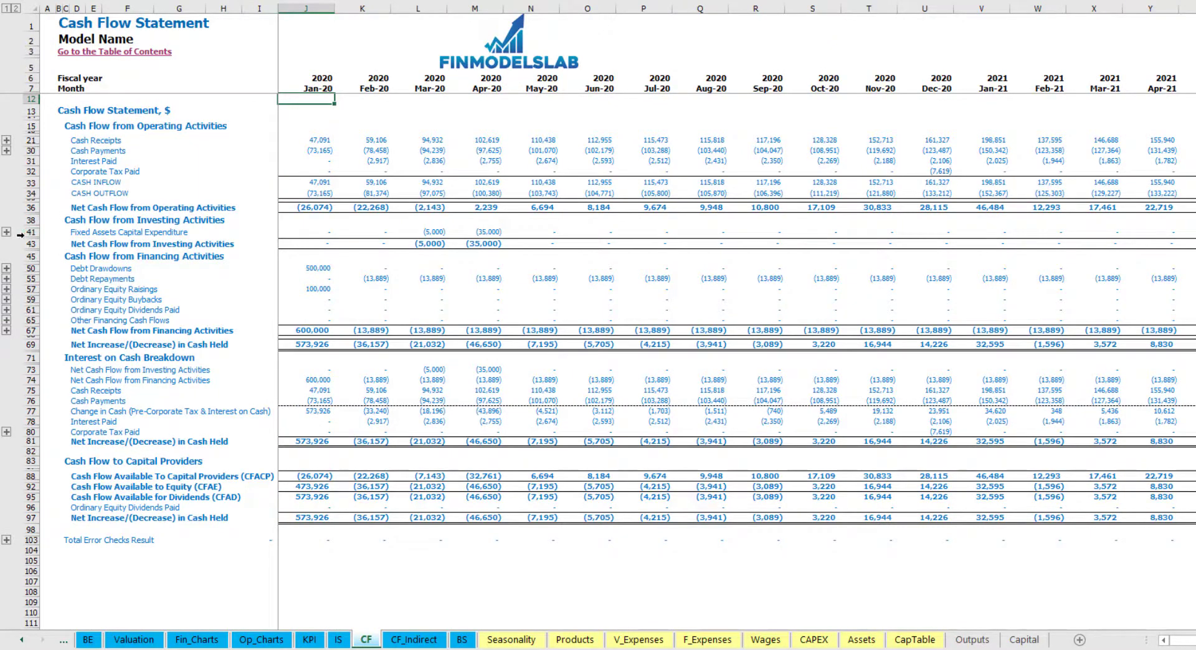
click(462, 640)
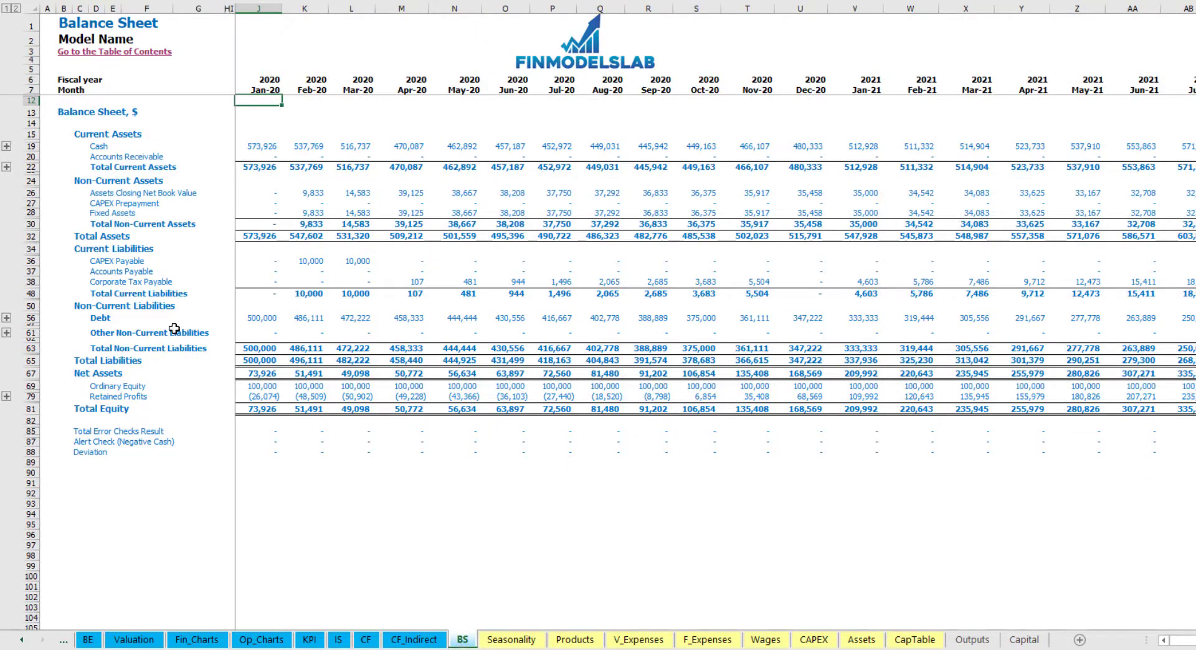
click(35, 213)
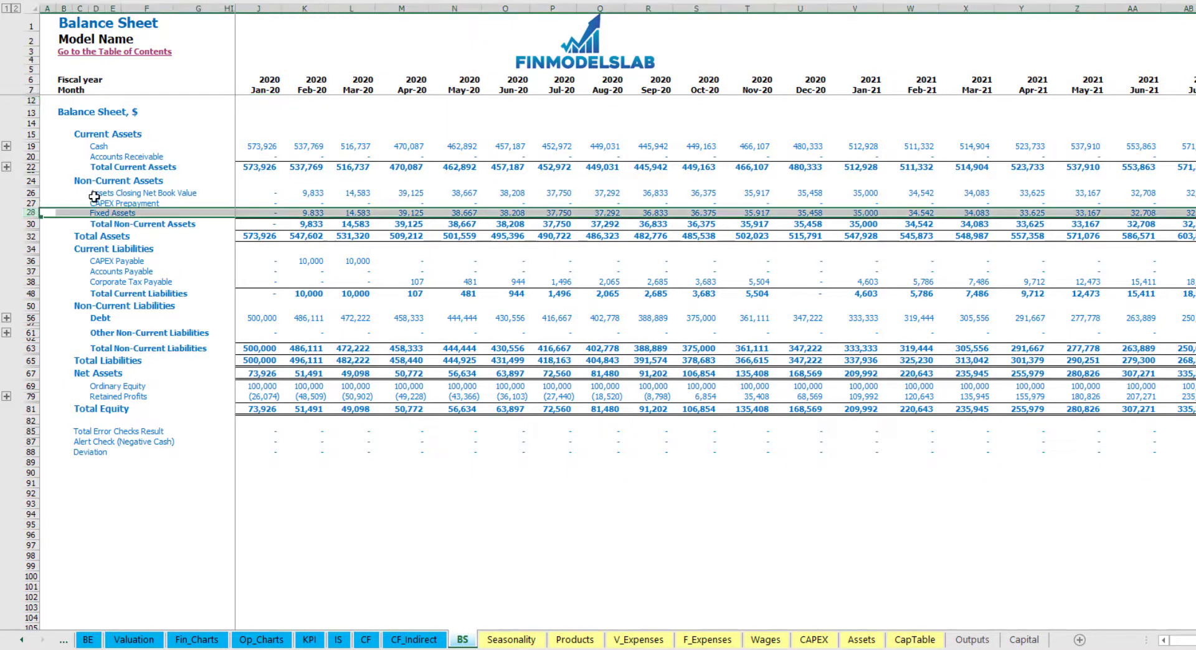
click(26, 204)
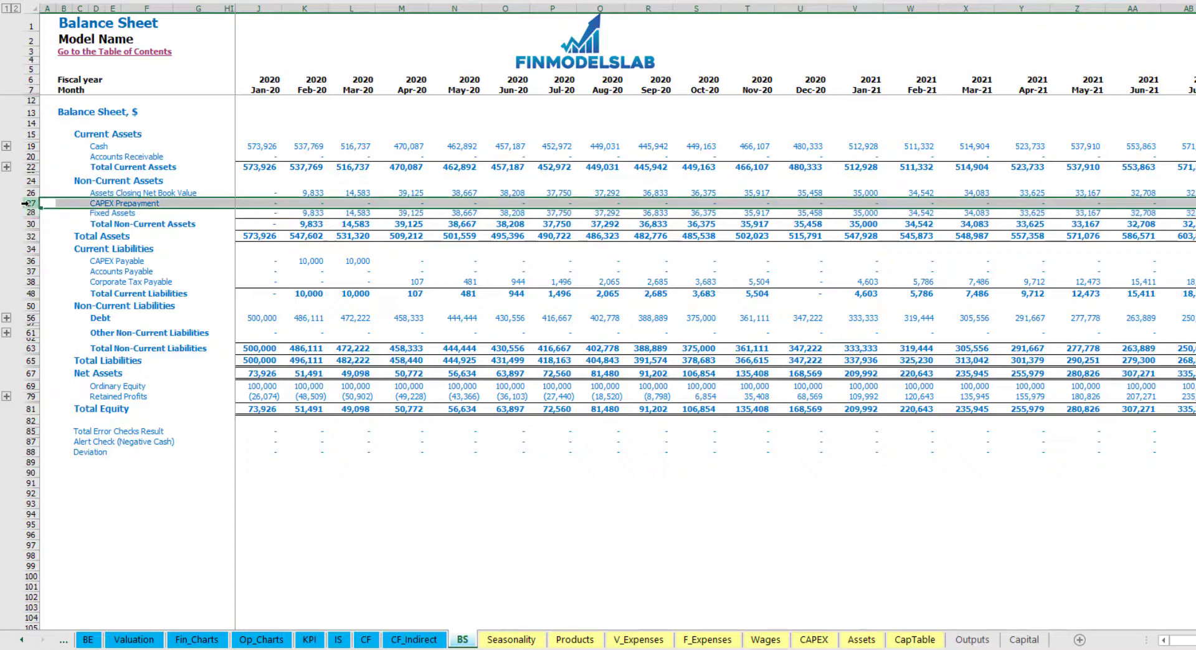
click(34, 261)
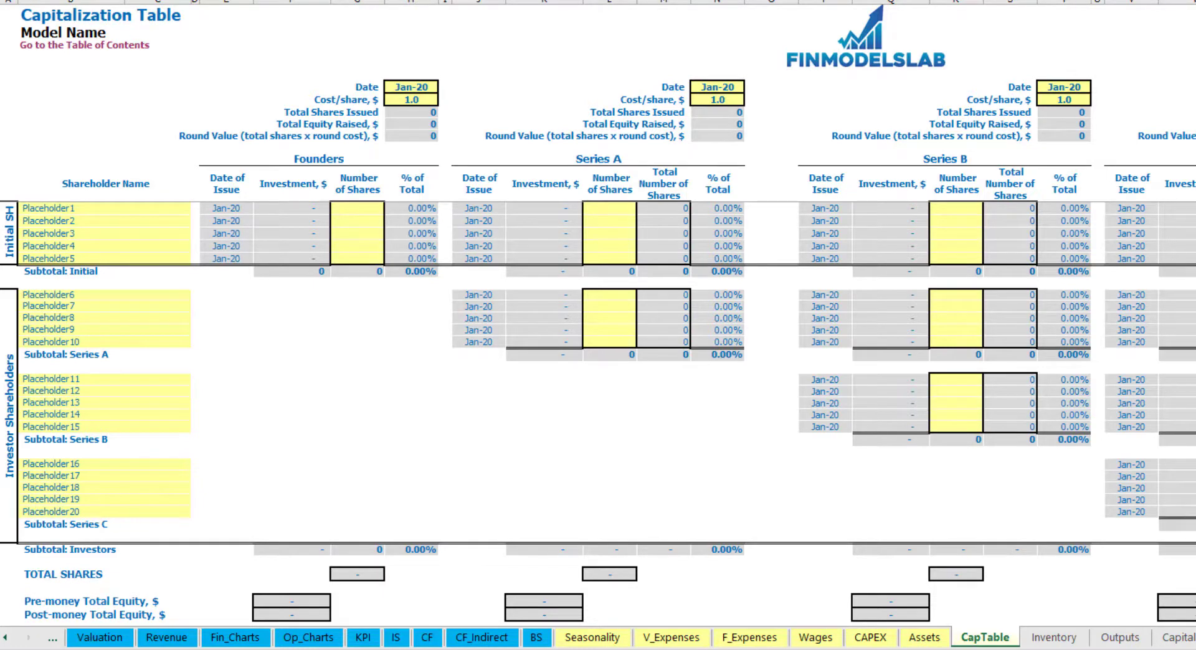
Rename initial shareholders Placeholder1 and Placeholder2 to Founder 1 and Founder 2
click(52, 207)
text(Found)
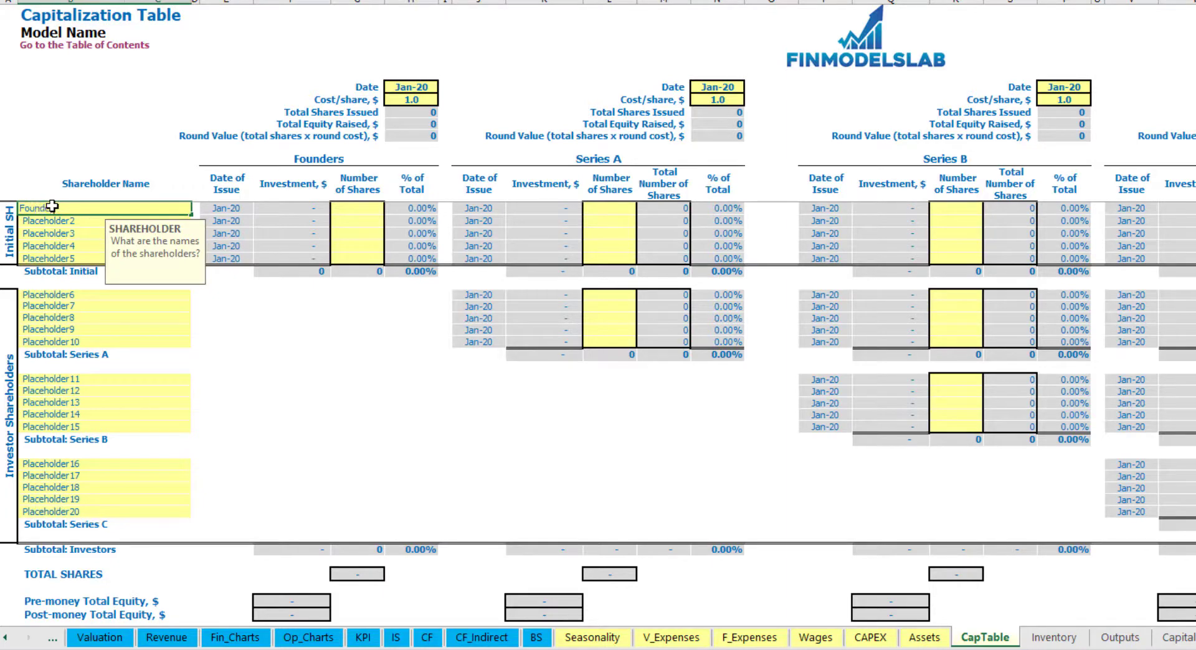
key(Return)
key(Up)
key(ctrl+c)
key(Down)
key(ctrl+v)
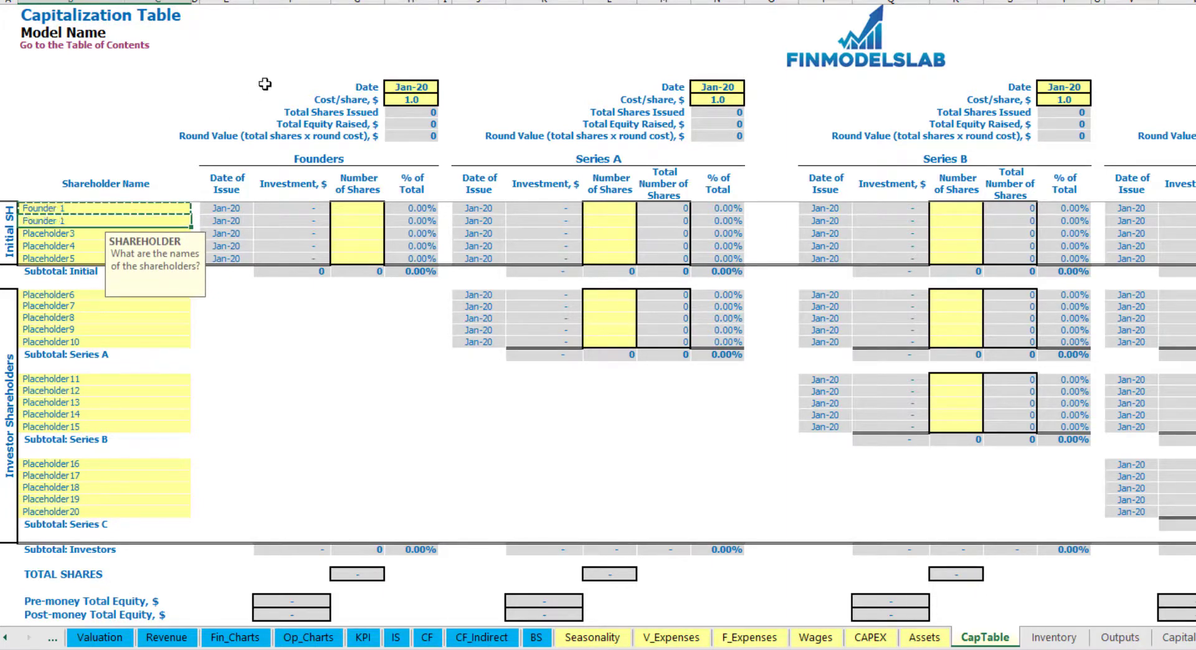
key(F2)
text(2)
key(Return)
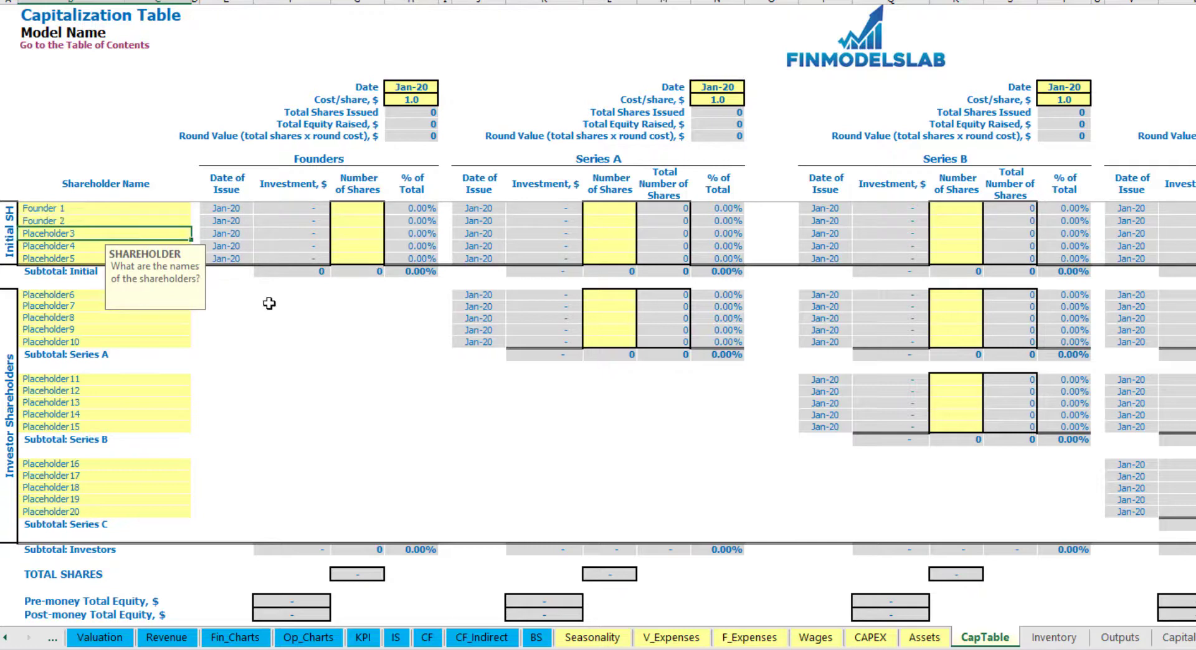
Set the Founders round's number of shares to 10,000 for Founder 1 and 20,000 for Founder 2
click(131, 208)
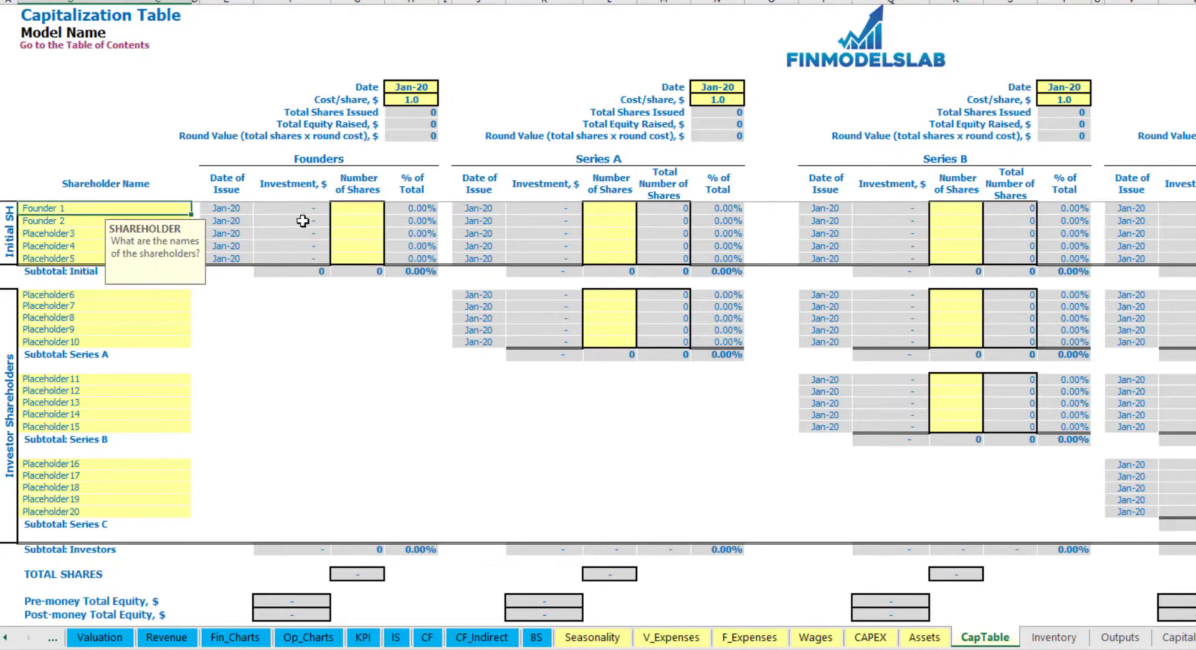
click(363, 210)
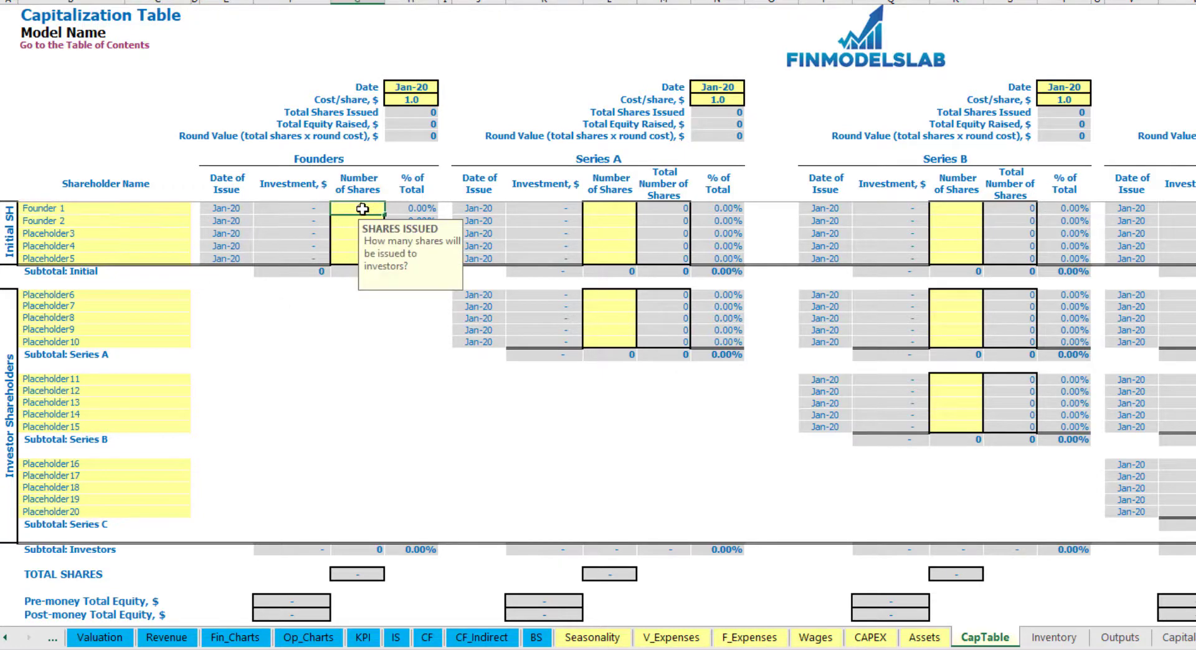
text(10,000)
key(Return)
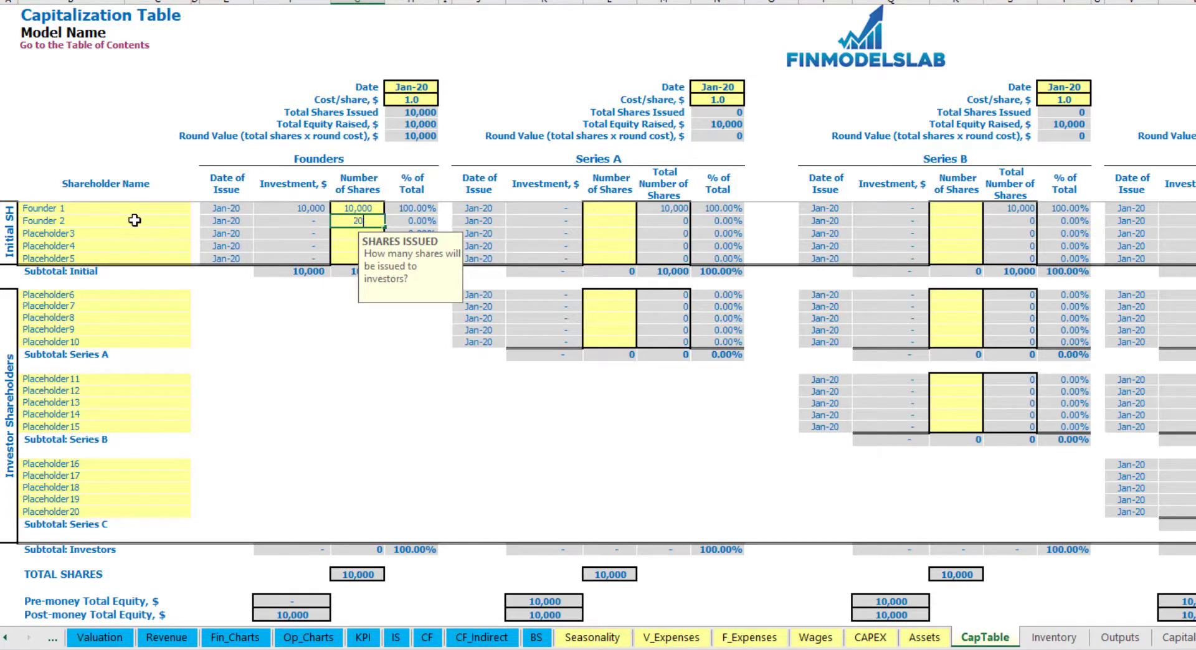
text(20000)
key(Return)
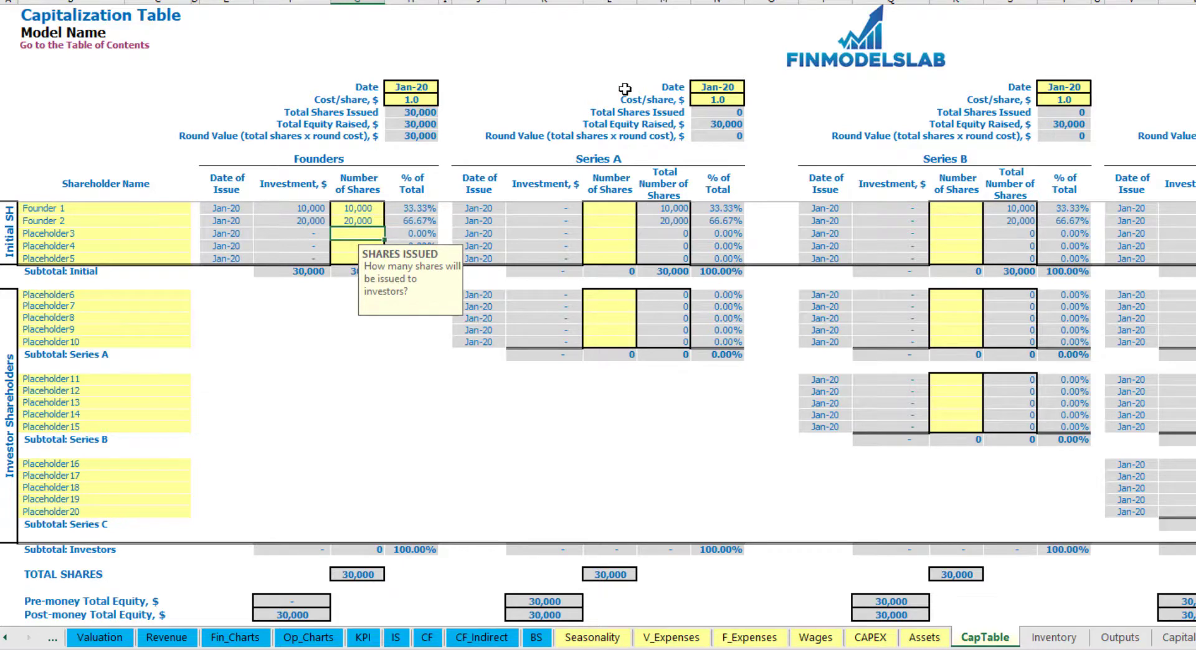
Set the Founders round's cost per share to $2.0 and its date to Feb-20
click(410, 89)
click(397, 101)
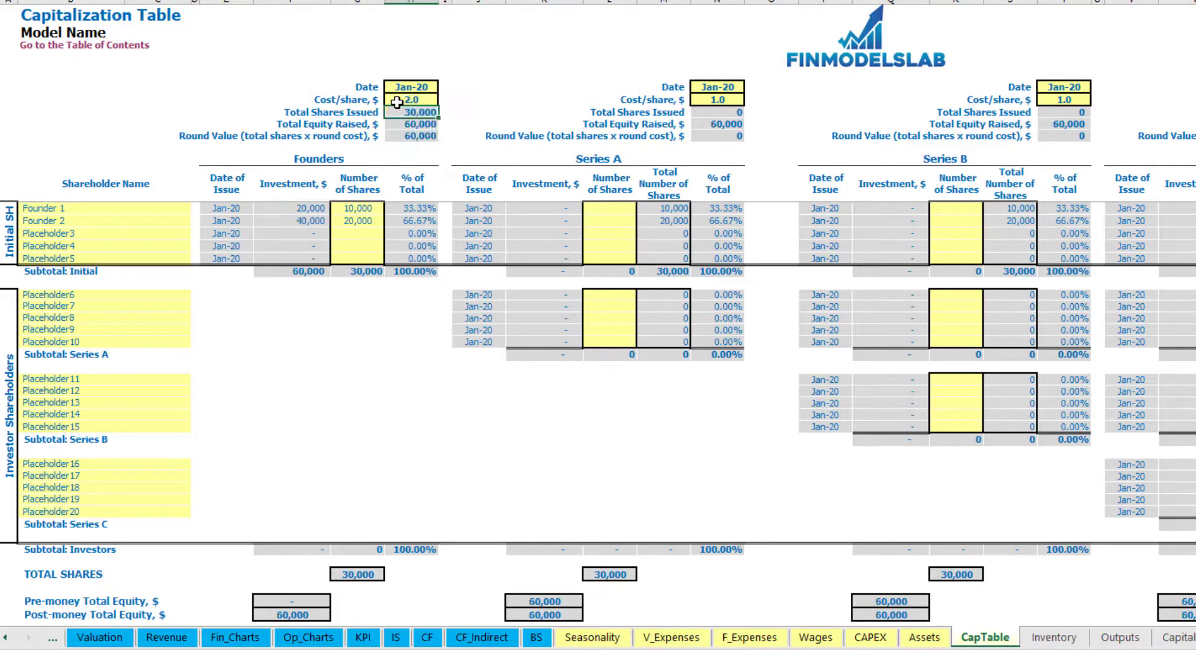
click(417, 87)
click(446, 88)
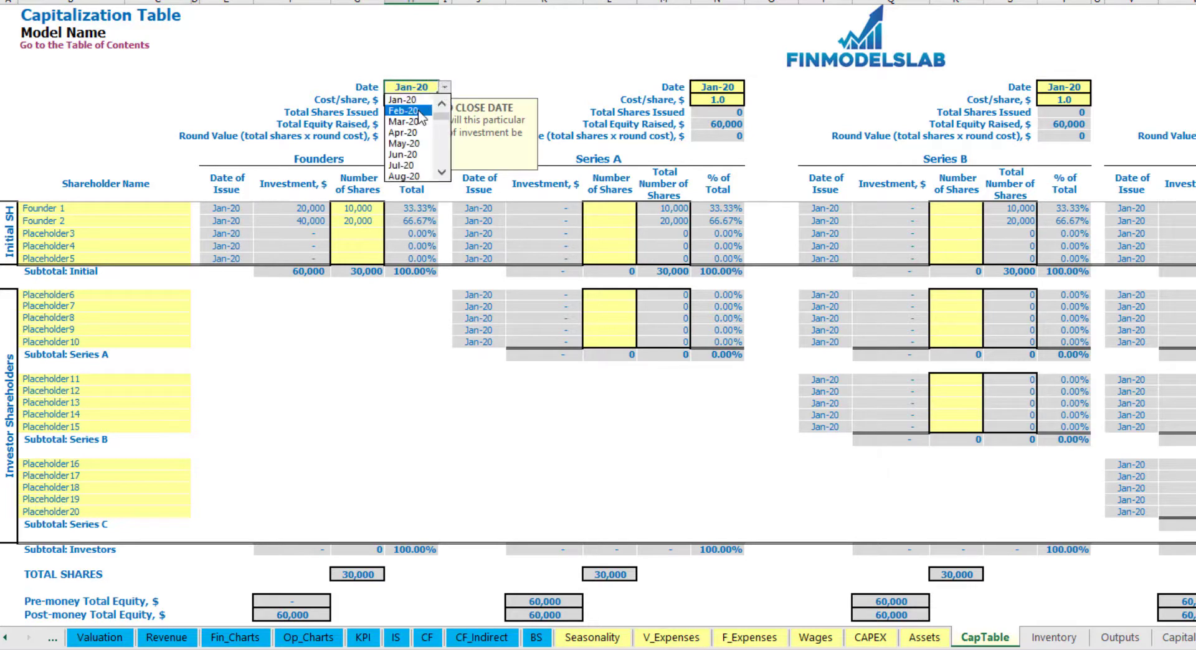
click(408, 108)
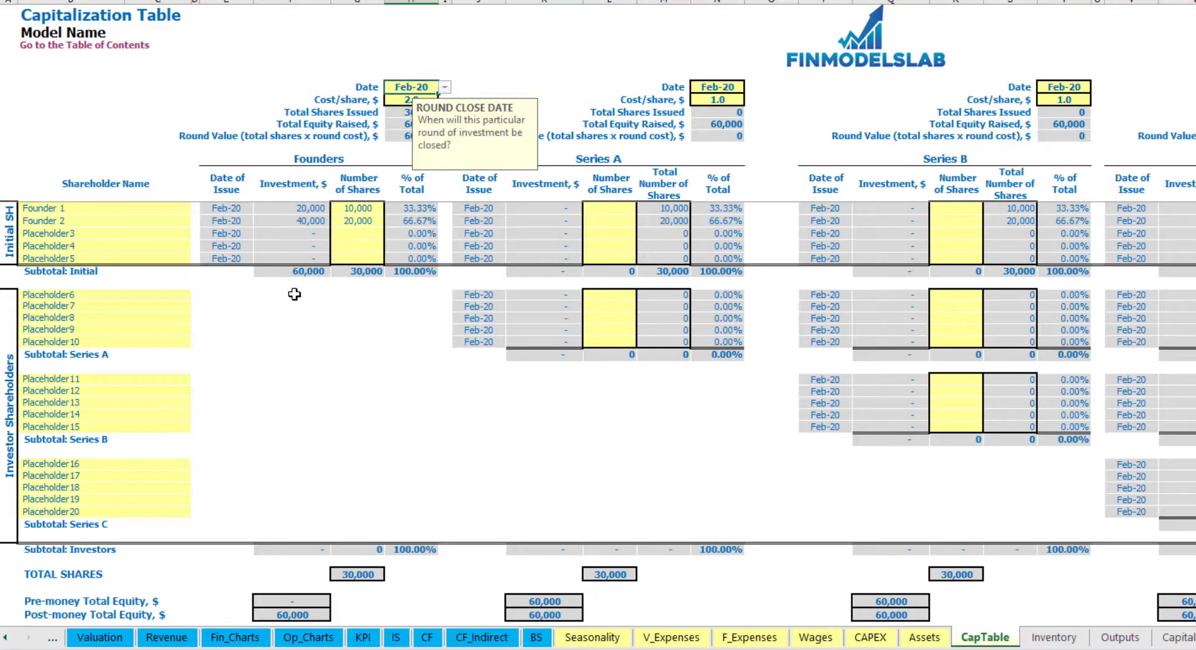
Check the founders' investment amounts and subtotal, the post-money total equity and Founder 1's percentage of total
click(300, 209)
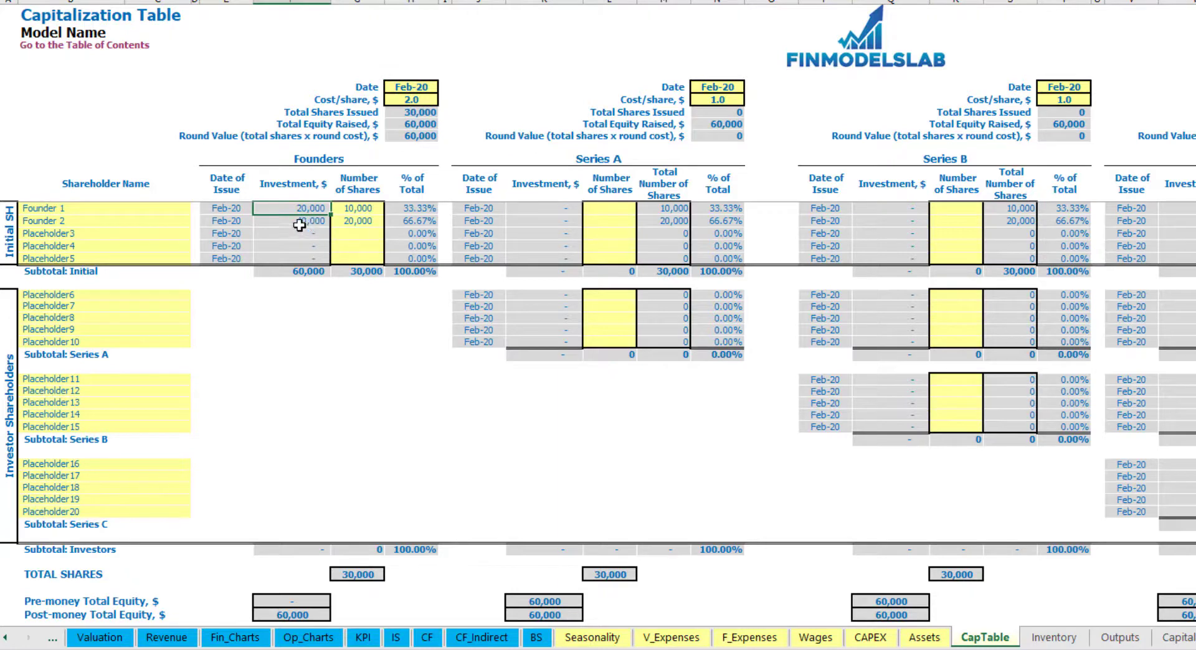
click(299, 222)
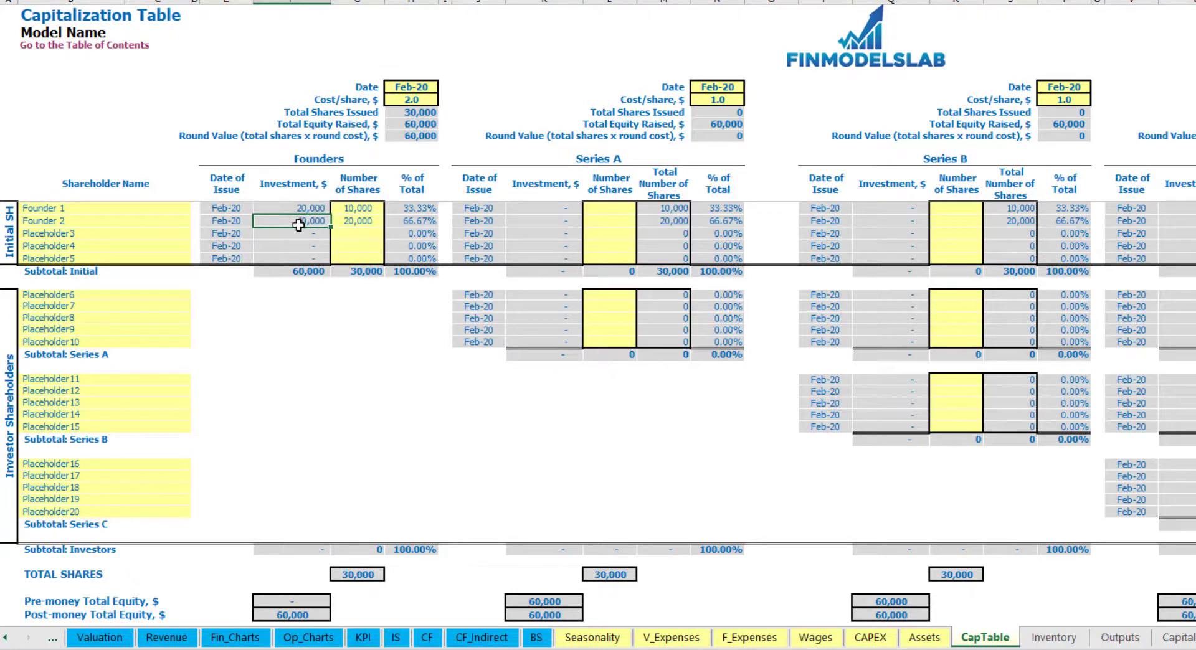
click(299, 271)
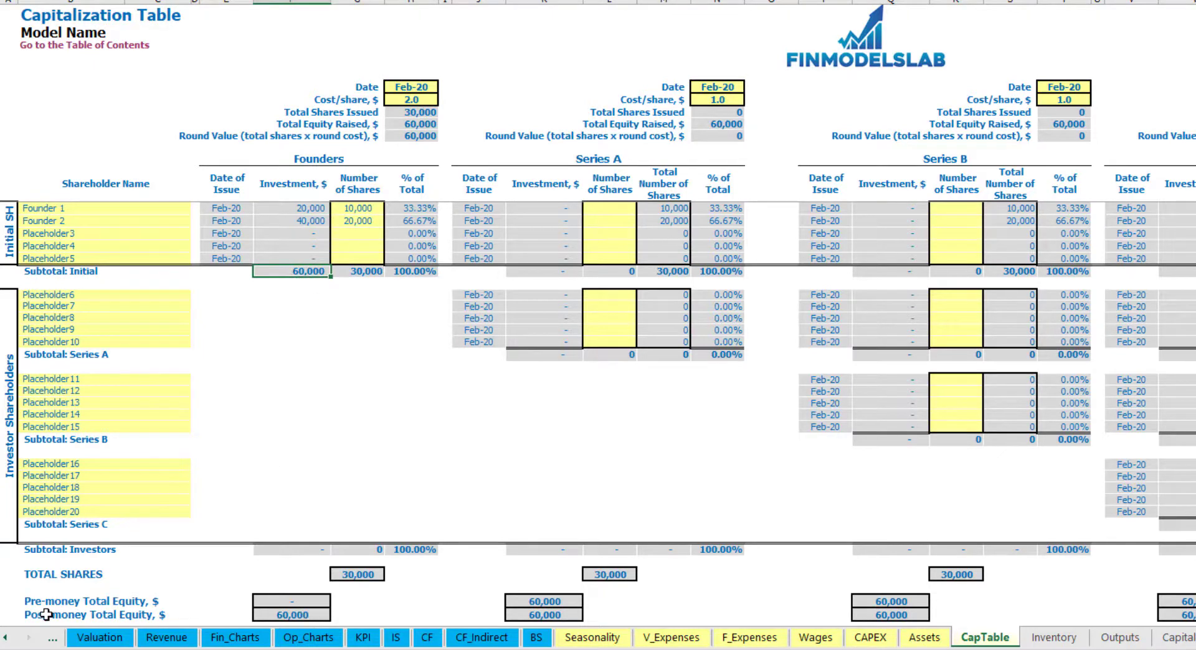
click(0, 616)
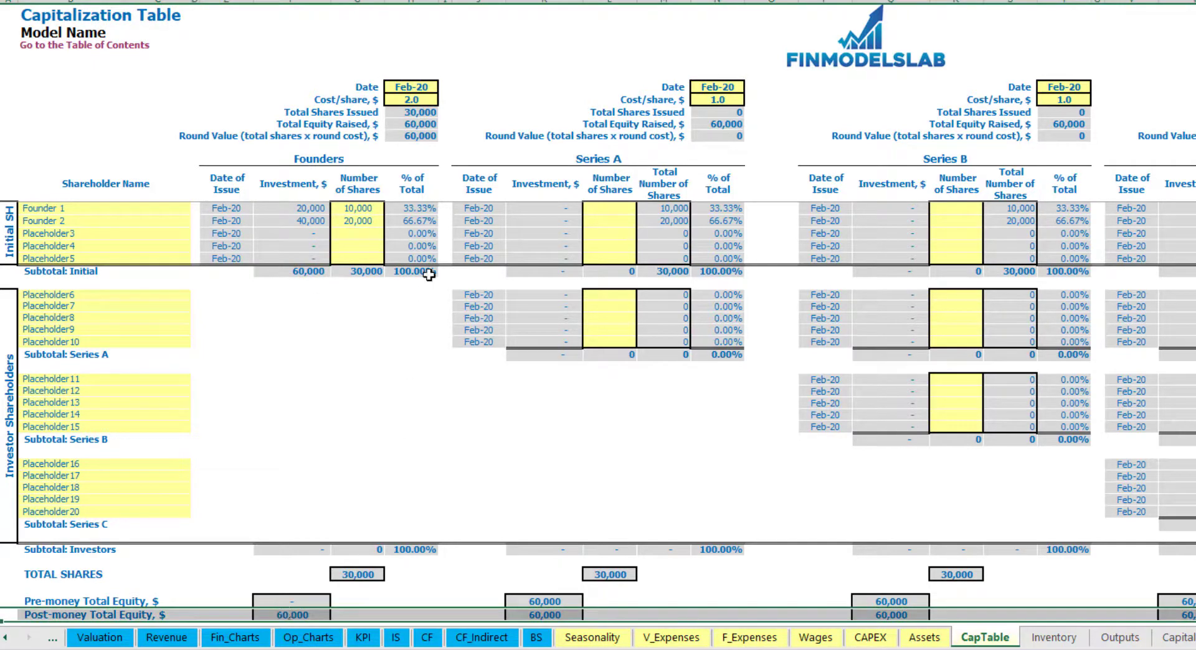
click(422, 210)
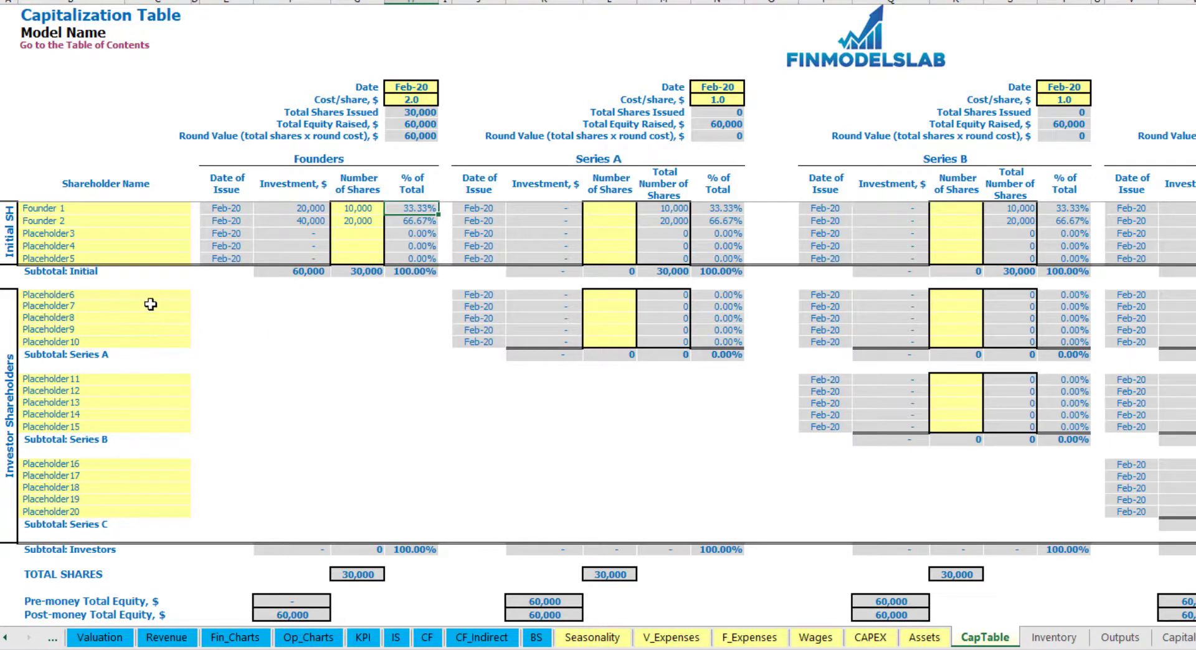
Rename Series A shareholder Placeholder6 to Investor 1
click(627, 164)
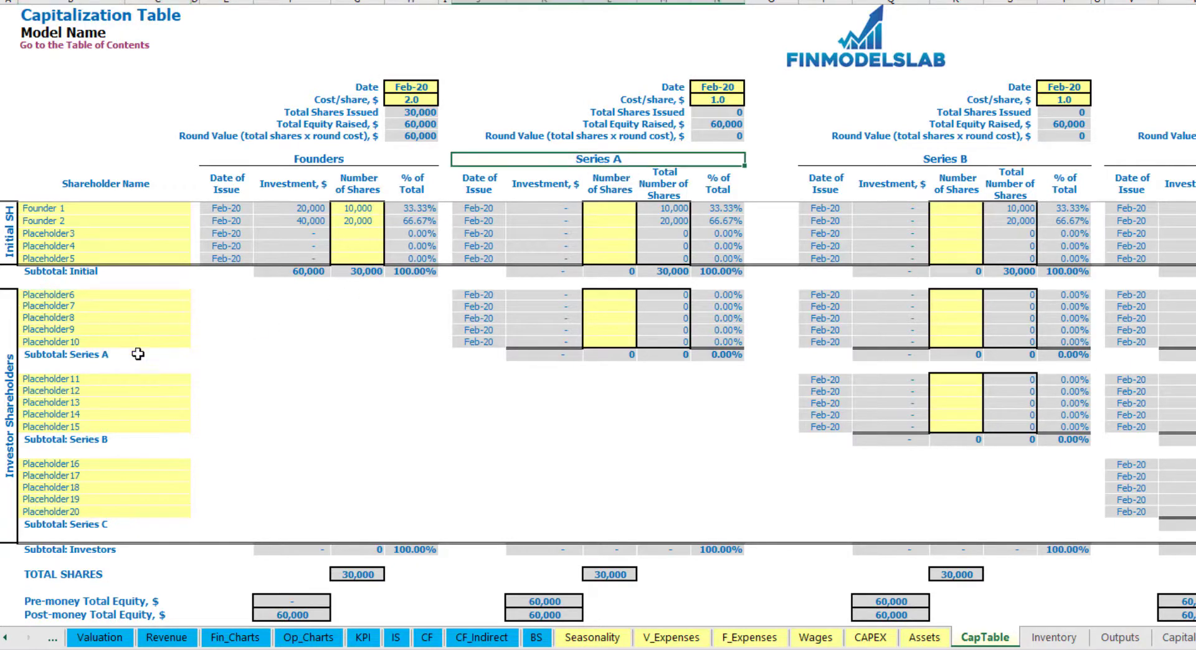
click(81, 298)
key(BackSpace)
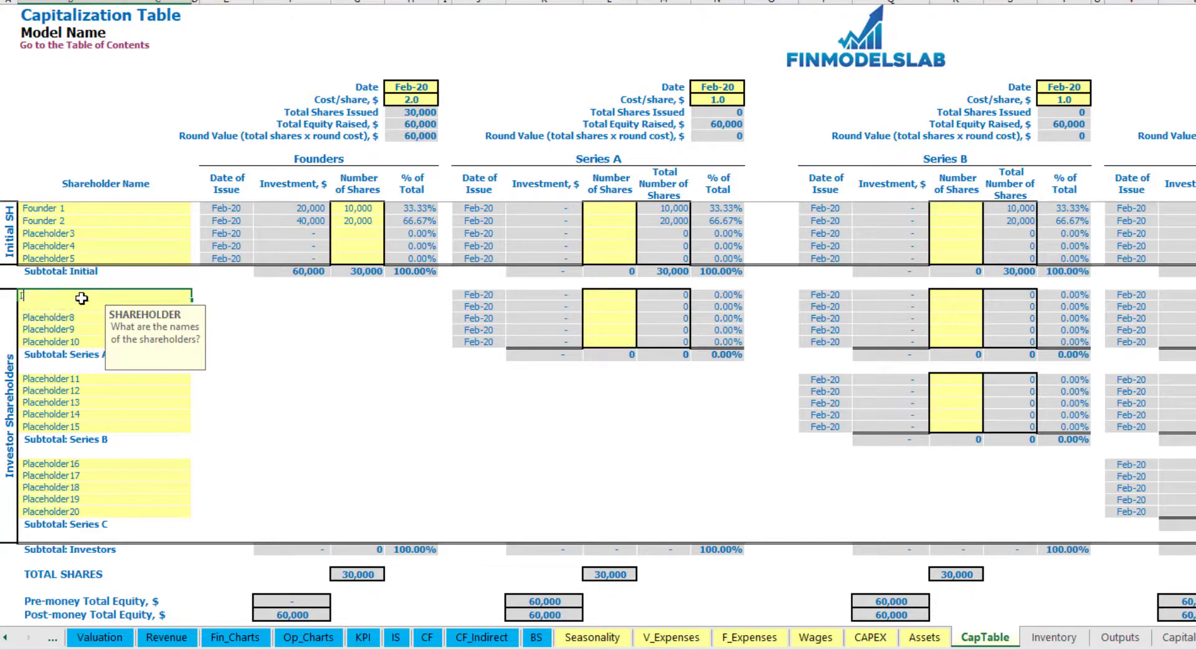
text(Investor 1)
key(Return)
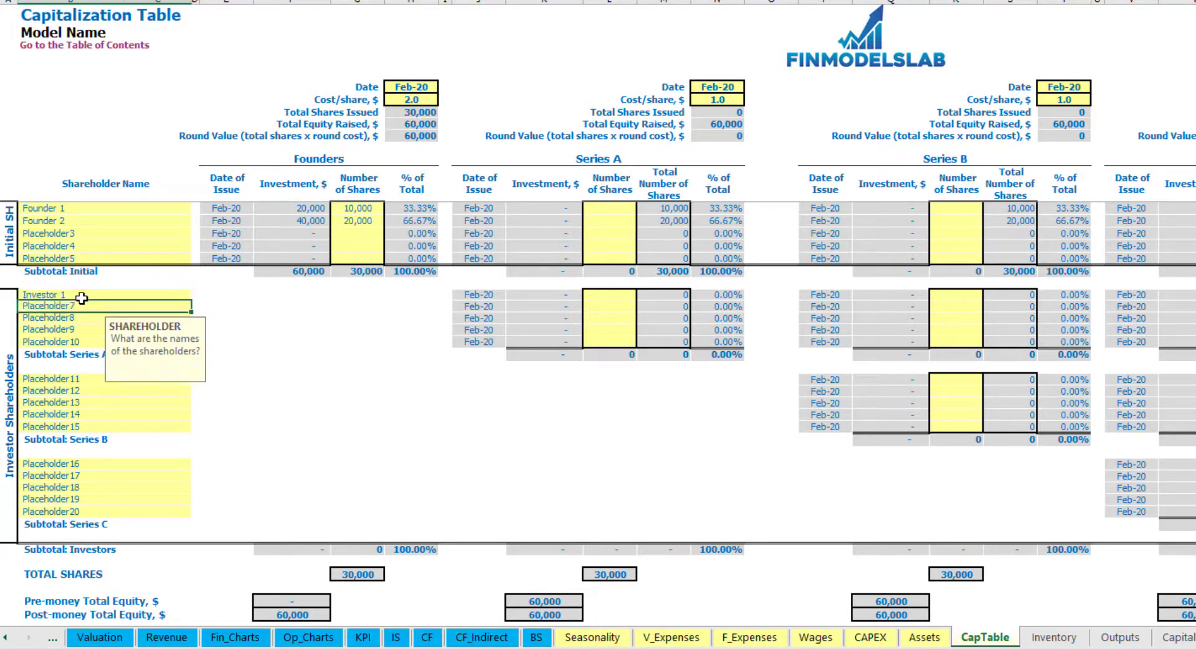
Set the Series A round date to May-20 and its cost per share to $5.0
click(726, 86)
click(751, 87)
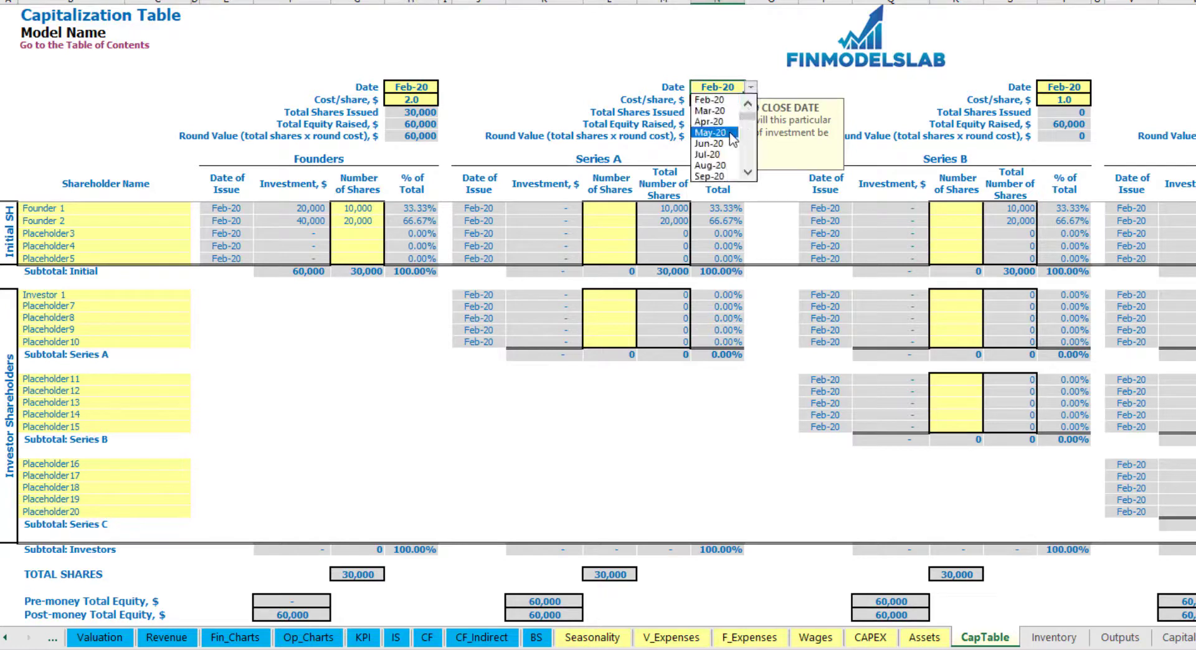
click(730, 134)
click(711, 98)
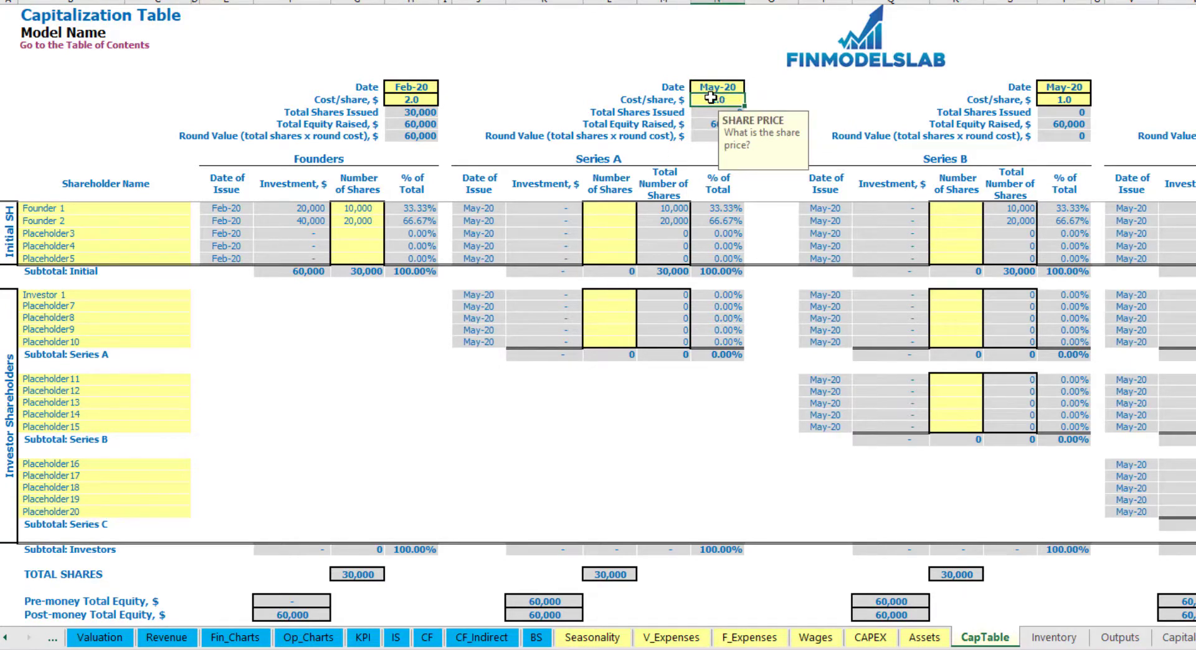
text(5)
key(Return)
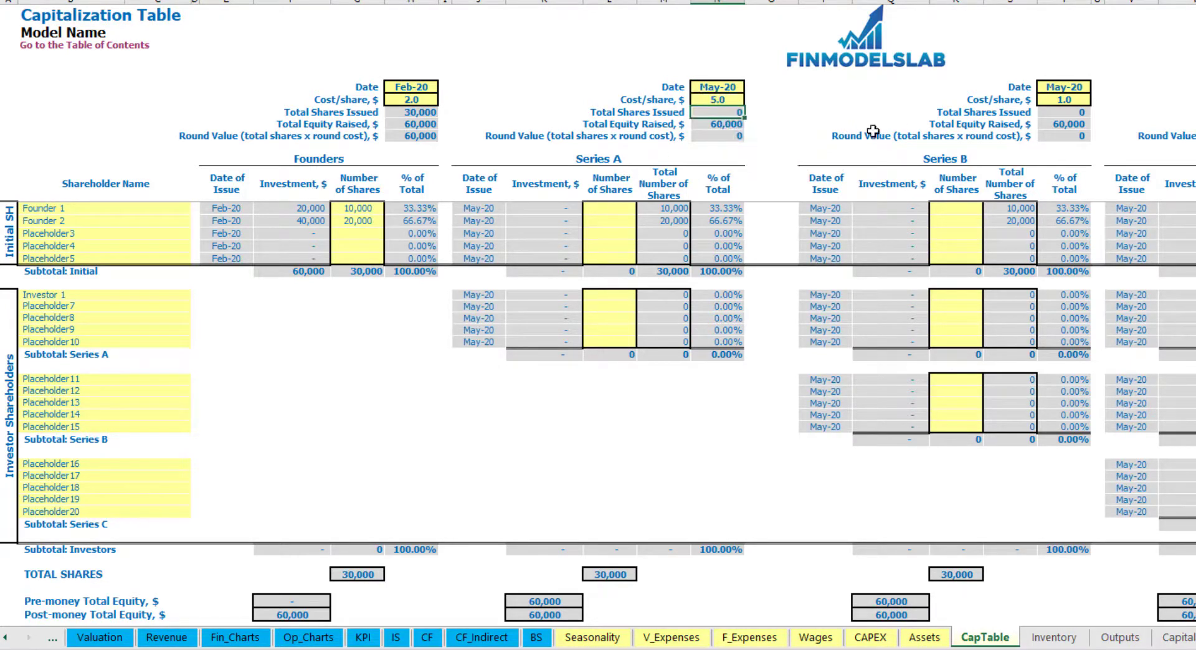
Issue 1,000 Series A shares to Investor 1 and check the calculated investment
click(610, 294)
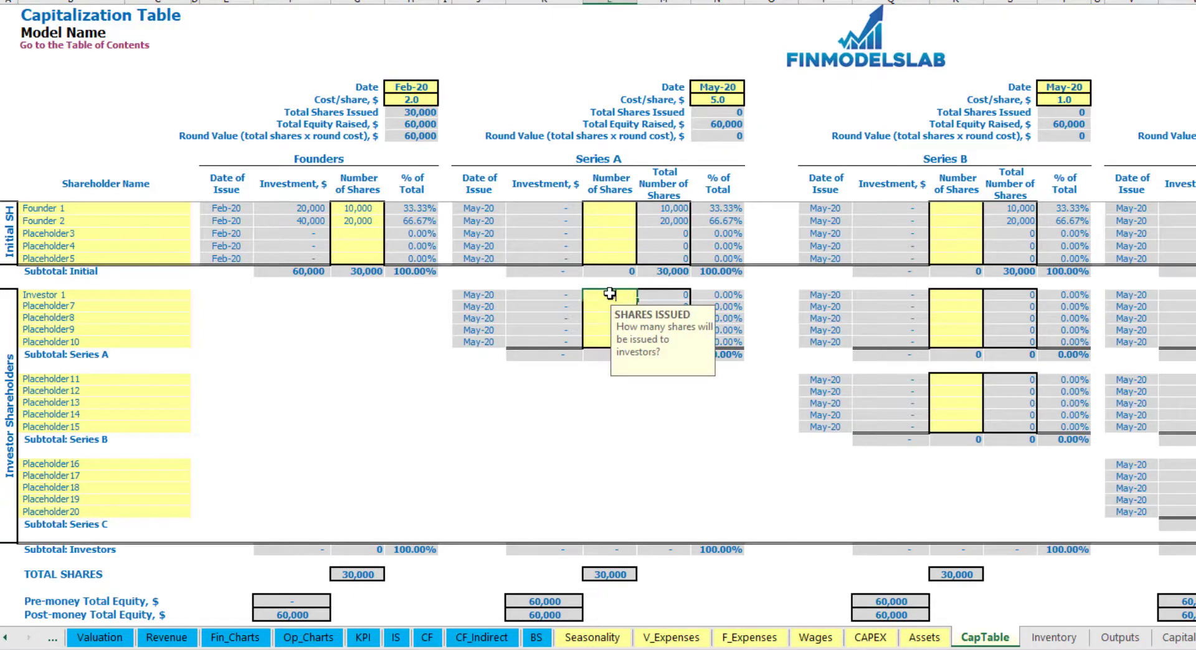
text(1000)
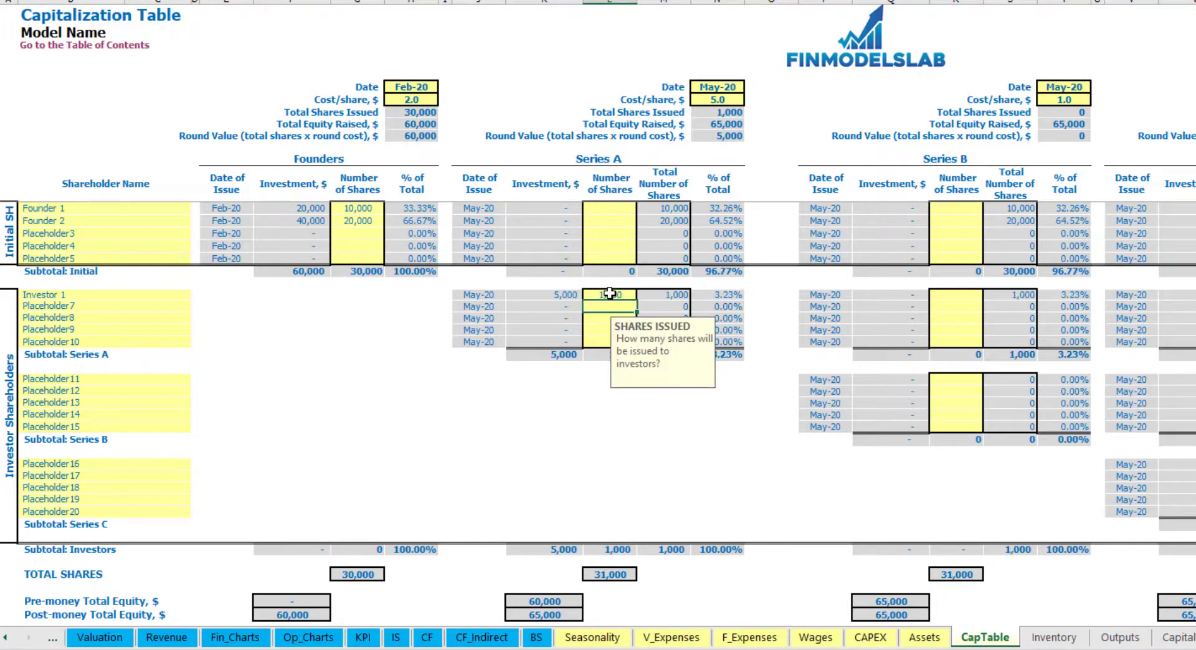
click(547, 413)
click(555, 296)
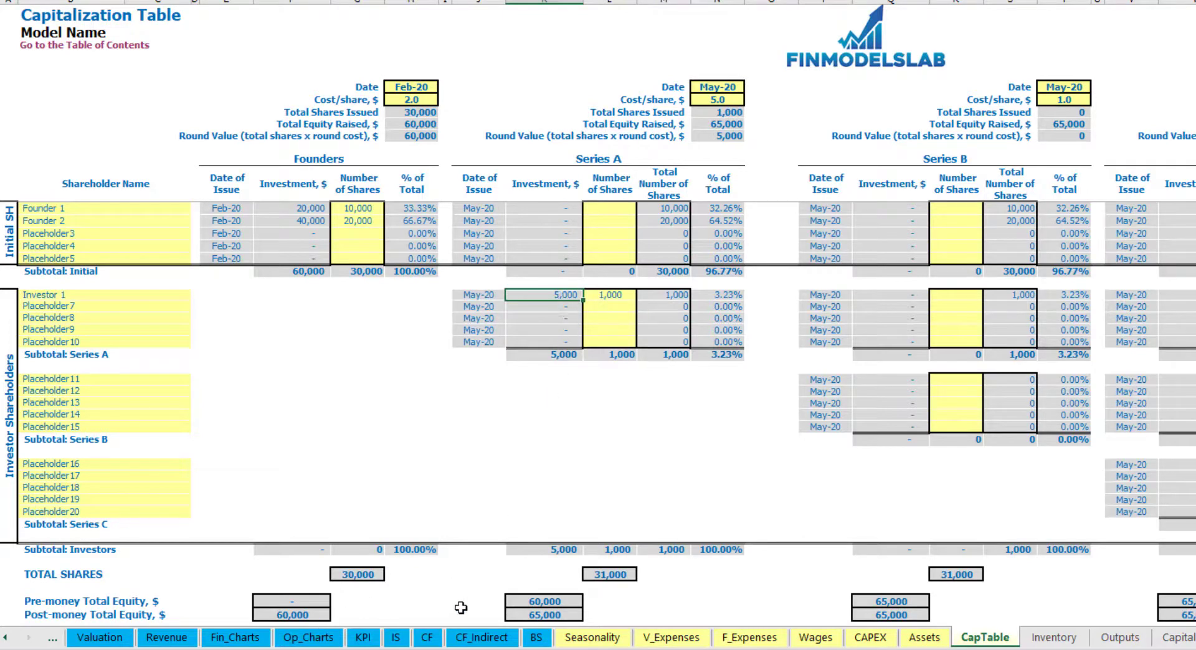
Review the Series A pre-money and post-money total equity and the ownership percentages of Investor 1 and both founders
click(533, 595)
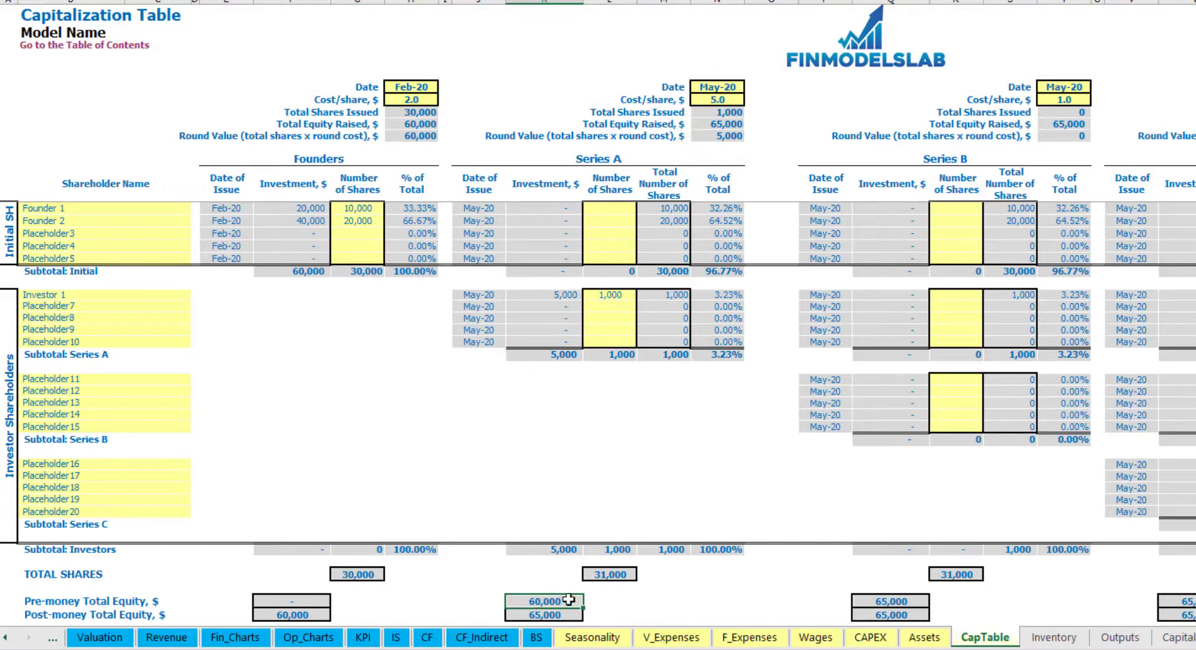
key(Down)
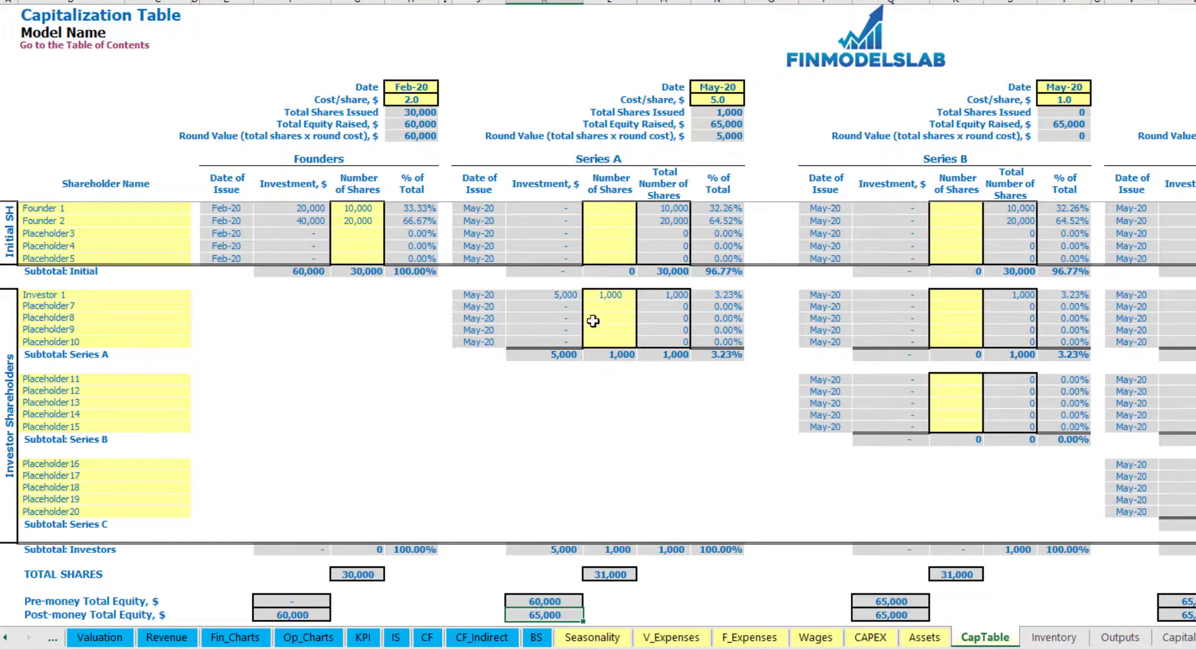
click(707, 294)
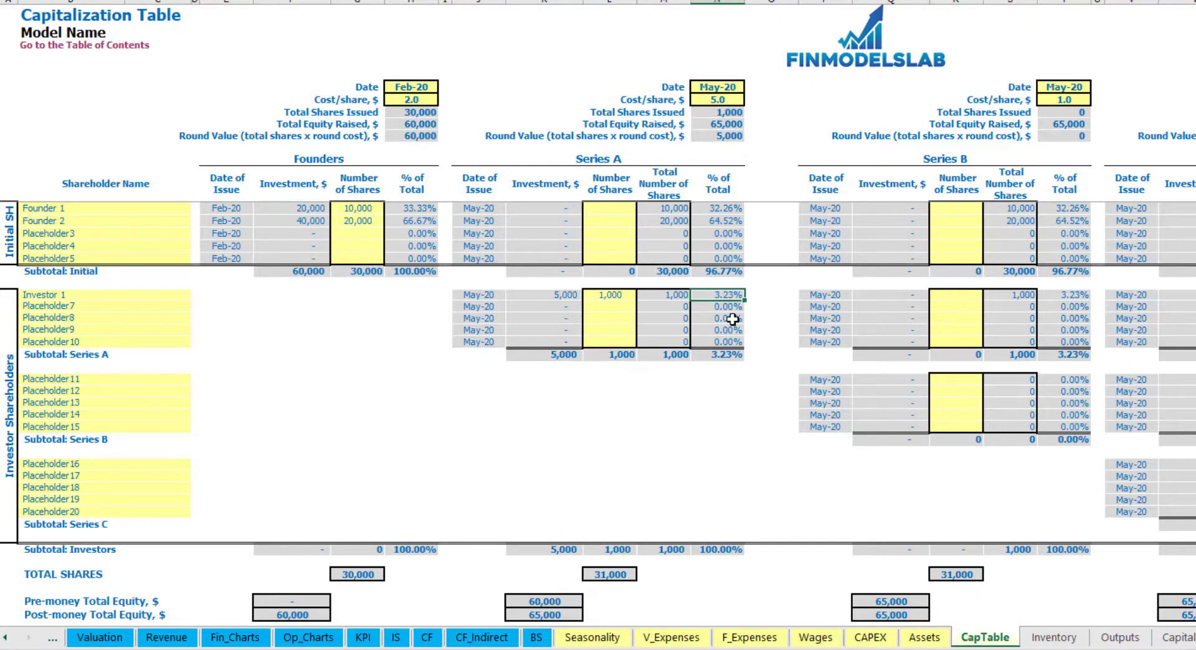
click(148, 221)
drag(723, 208, 723, 221)
key(shift+Up)
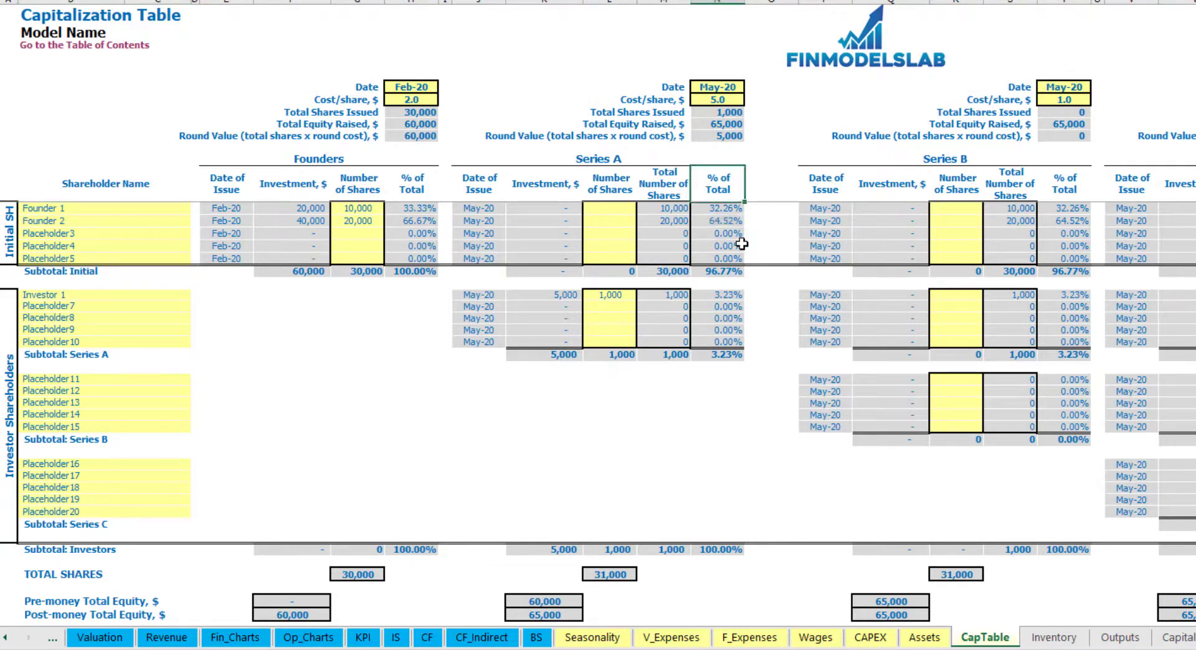
key(Down)
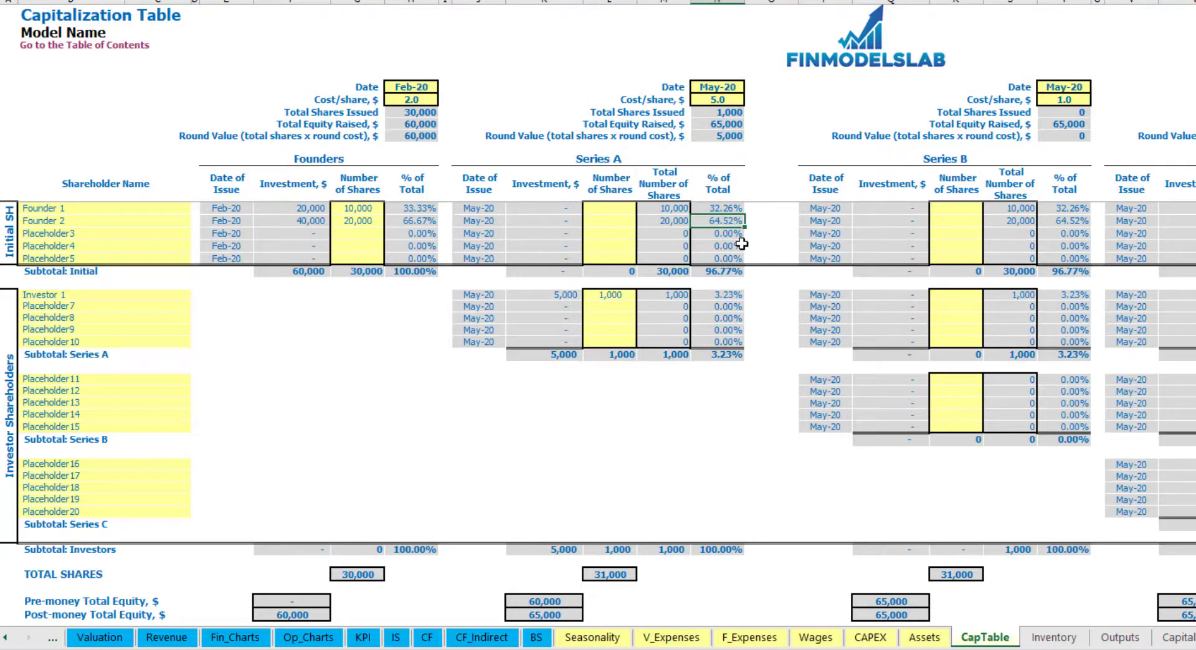
Review the shareholder name rows for Series B and Series C and the Series A number of shares cells
click(118, 386)
click(103, 466)
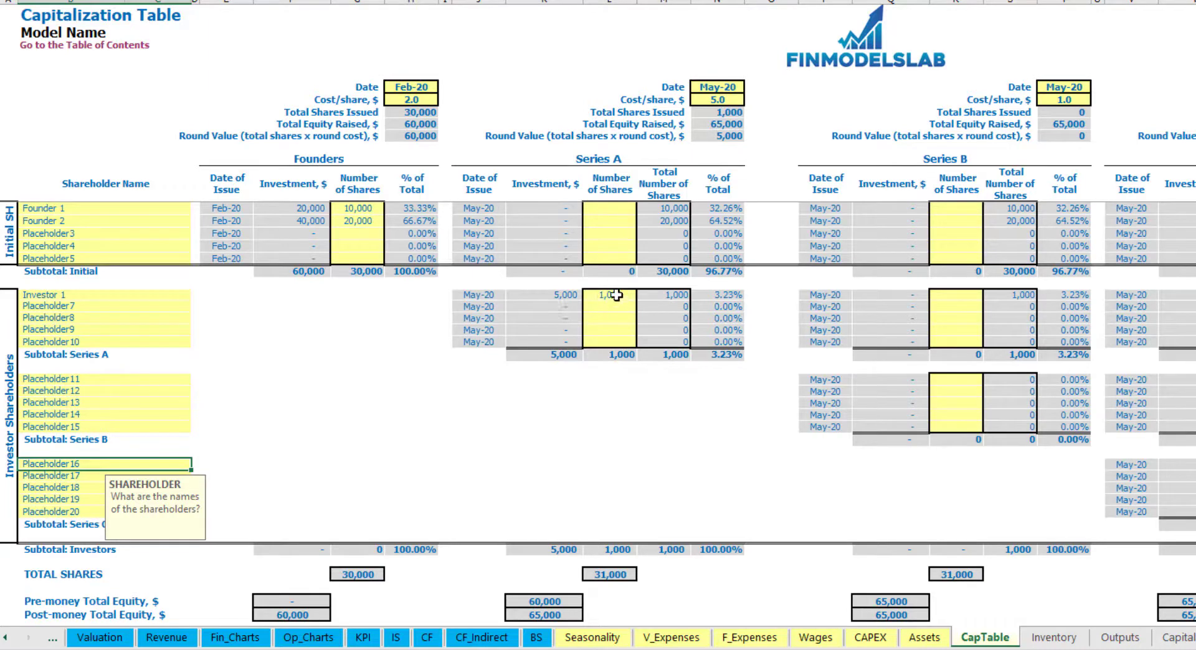
drag(617, 296, 628, 346)
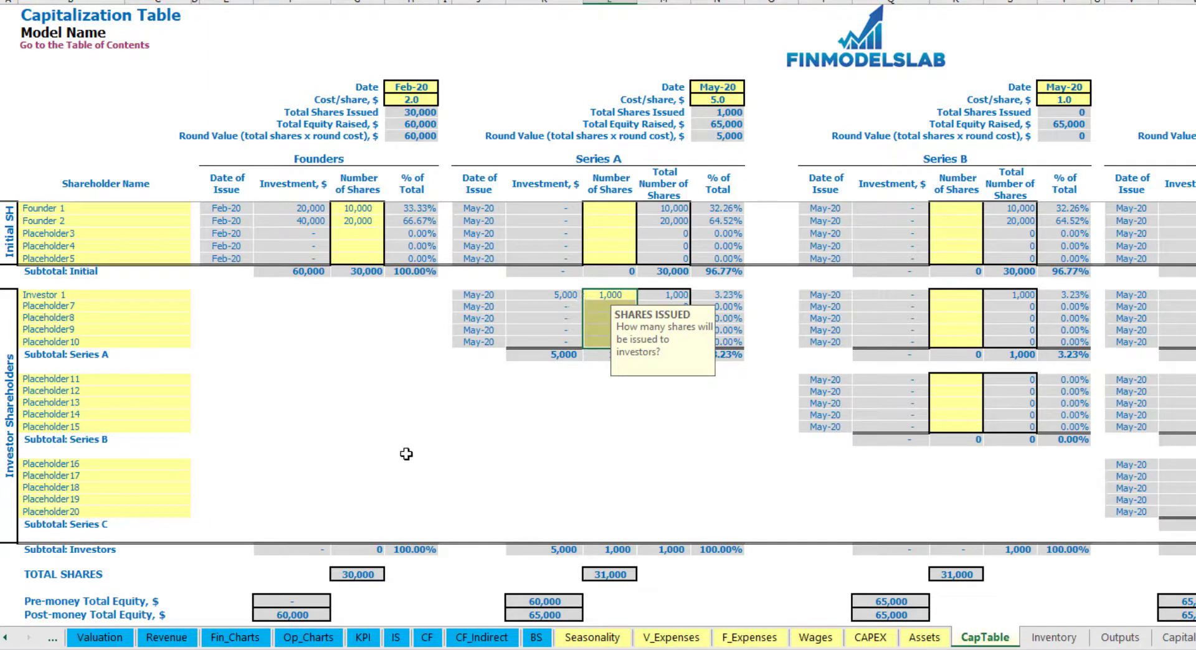
click(624, 400)
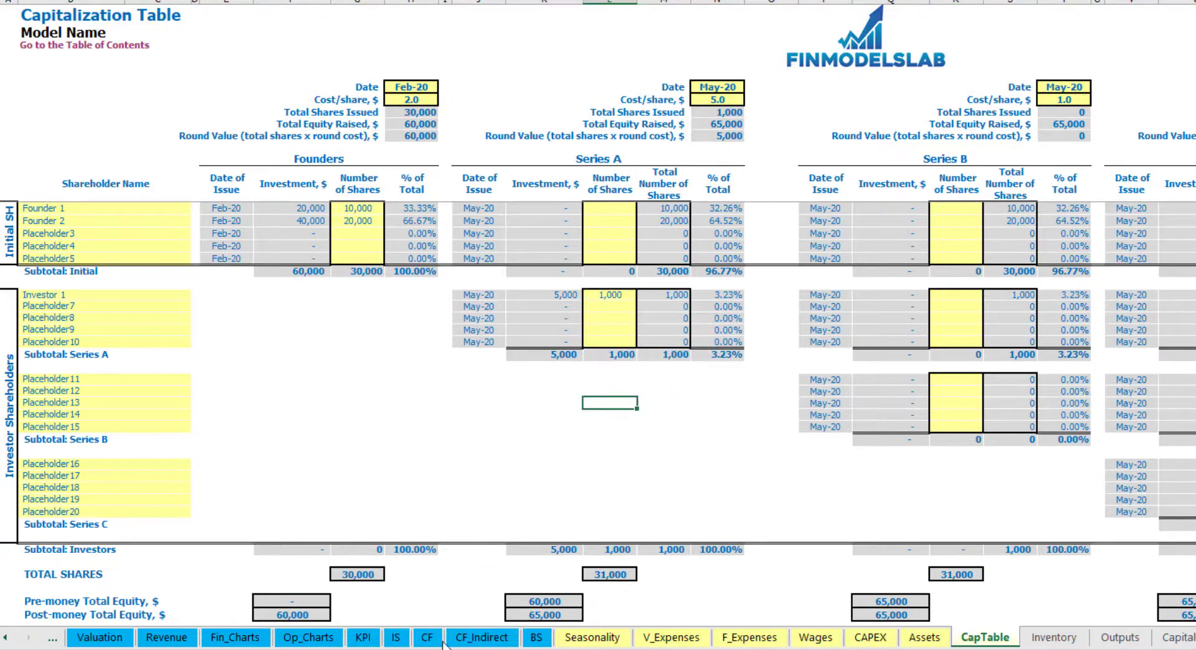
Go to the Cash Flow Statement and check the Ordinary Equity Raisings row for Feb-20 and May-20
click(427, 638)
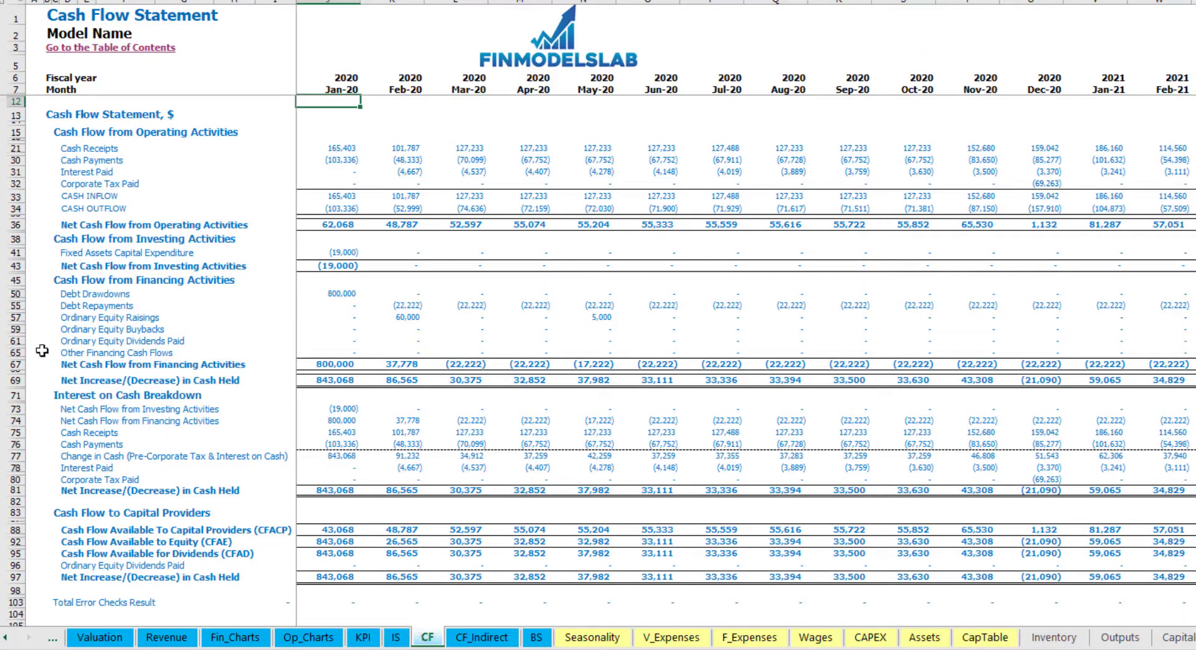
click(14, 317)
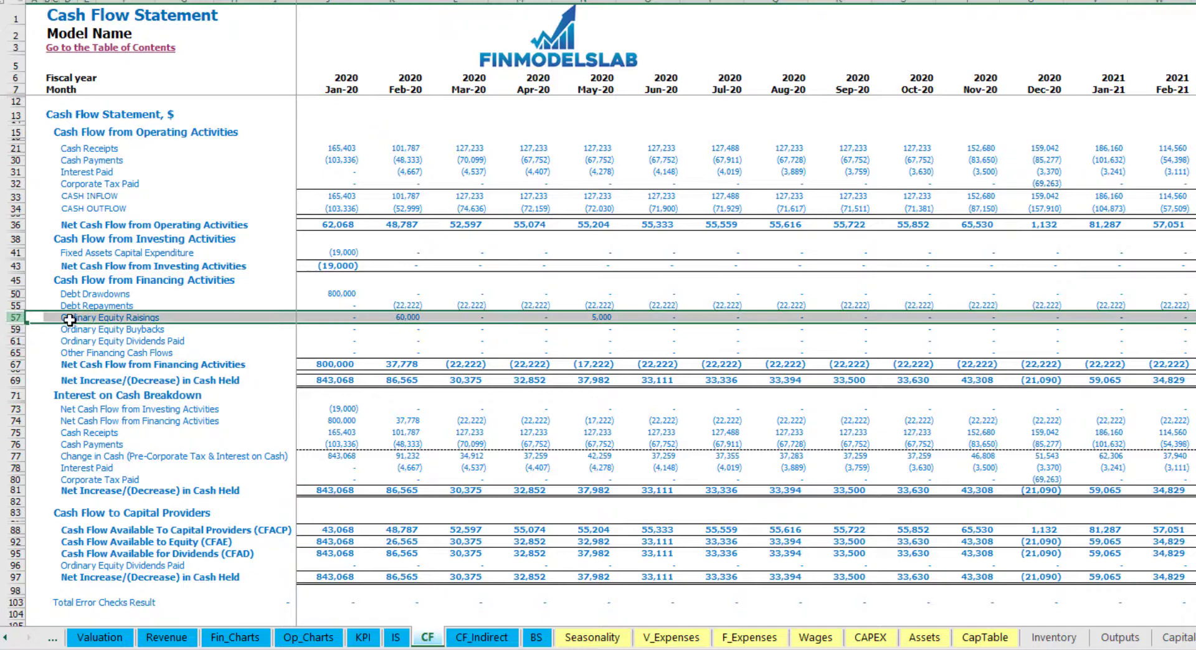
click(411, 319)
click(596, 317)
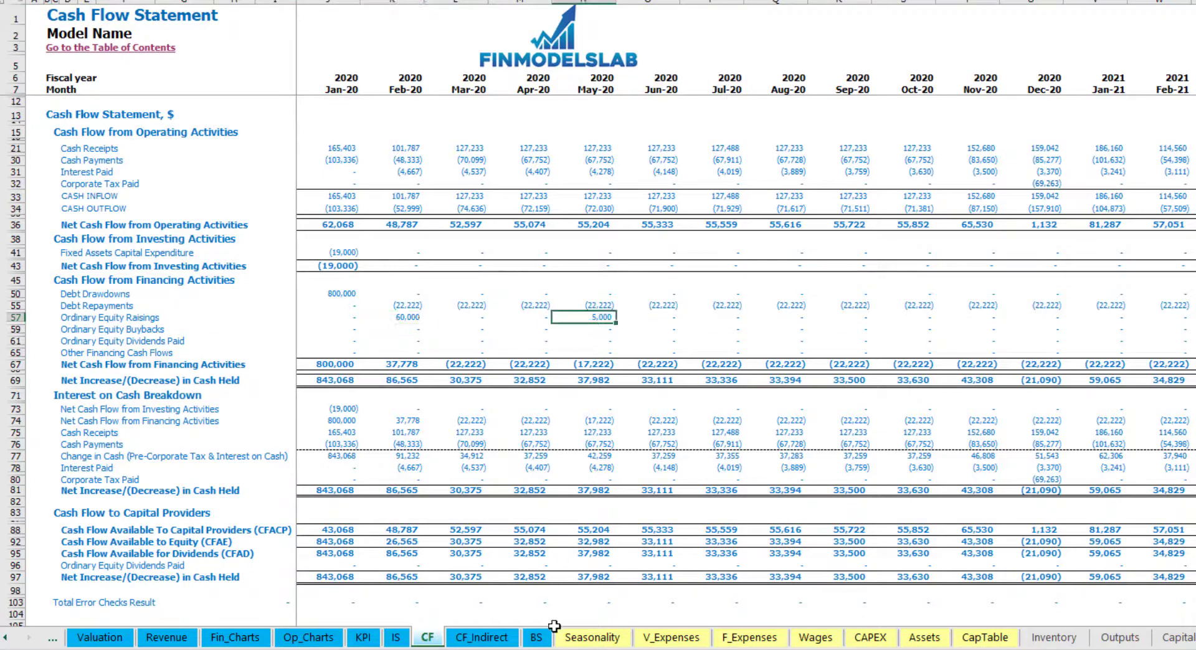
Go to the Balance Sheet and check the Ordinary Equity row
click(537, 638)
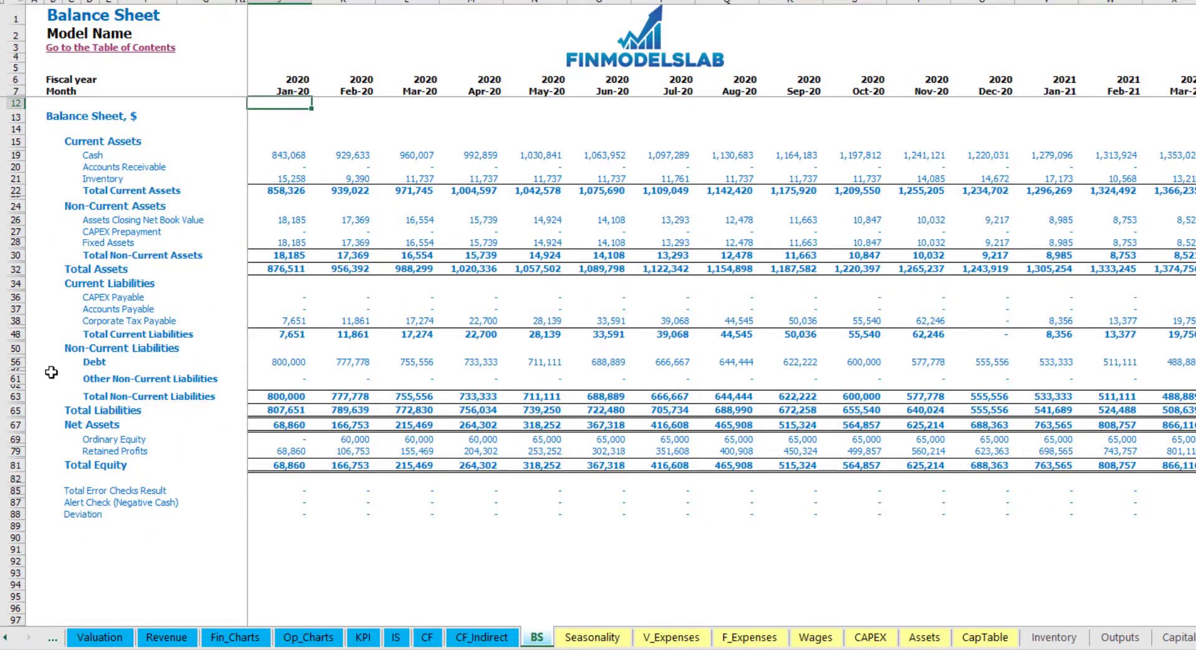
click(19, 440)
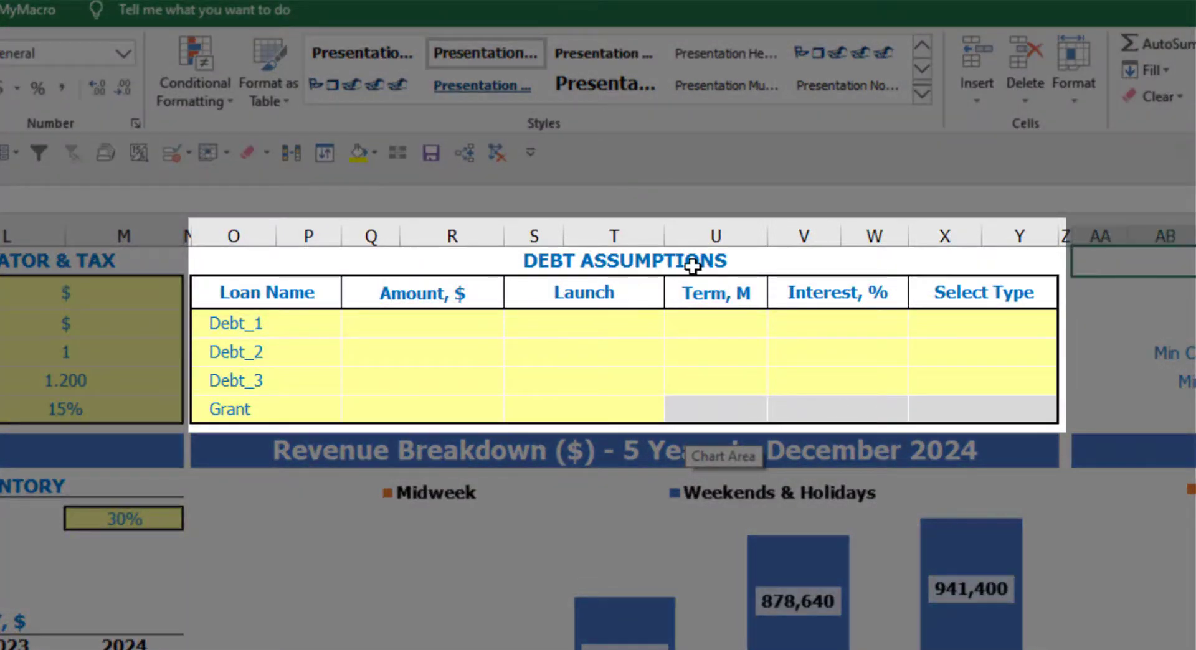
Try the Annuity repayment type for Debt_1 in the DashBoard's Debt Assumptions, and set it to Usual
click(694, 261)
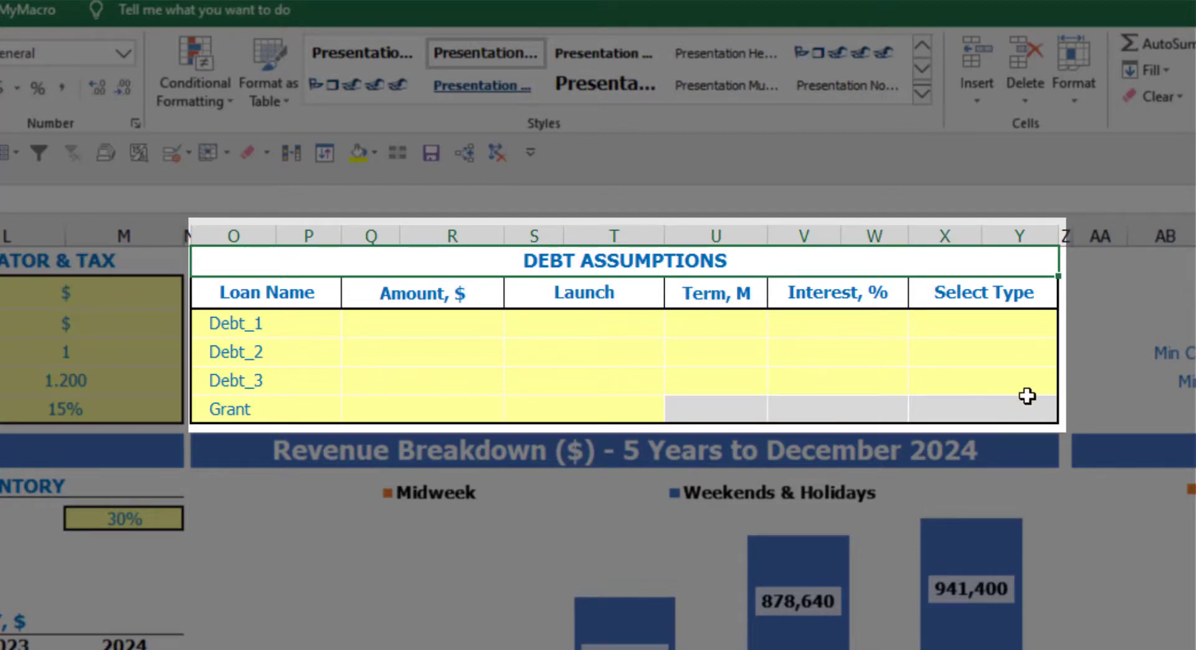
click(1052, 315)
click(1069, 328)
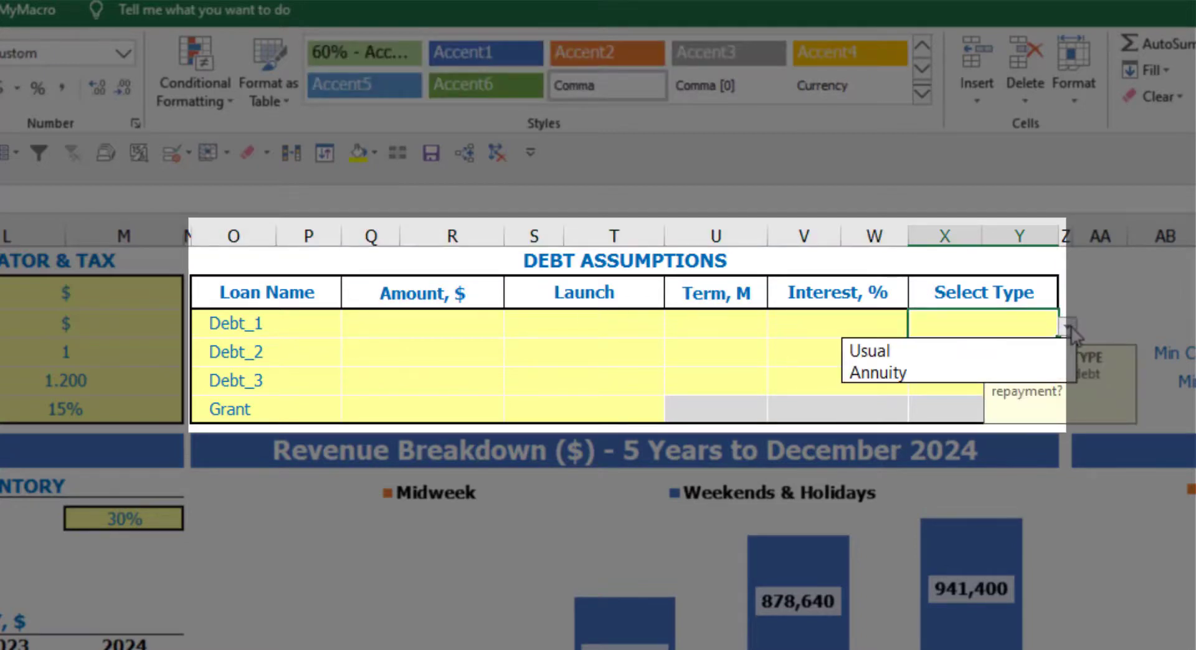
click(1039, 367)
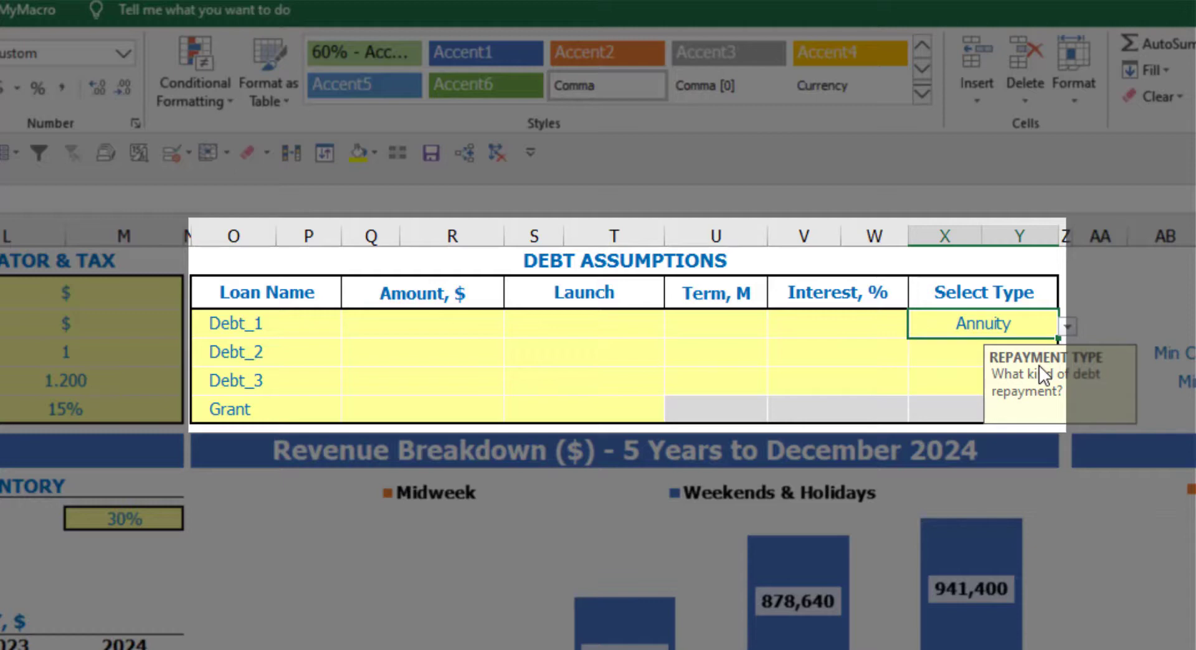
click(1068, 326)
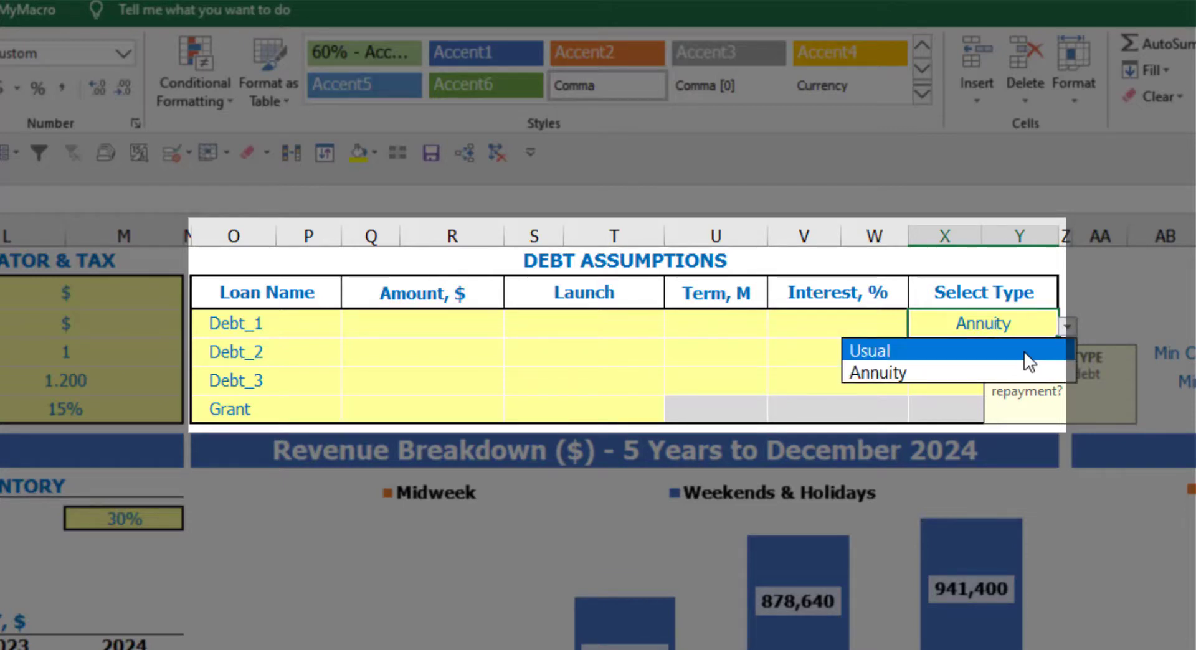
click(1029, 351)
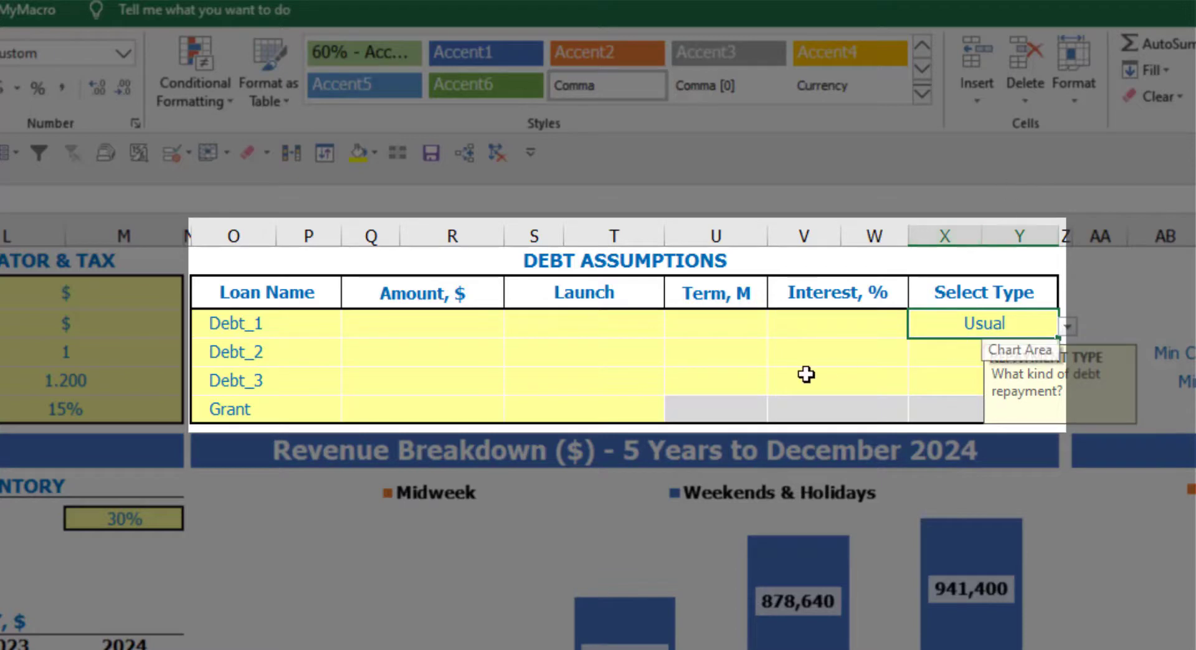
Set Debt_1's loan amount to 1,000,000 and its launch month to Feb-20
click(473, 324)
text(100000)
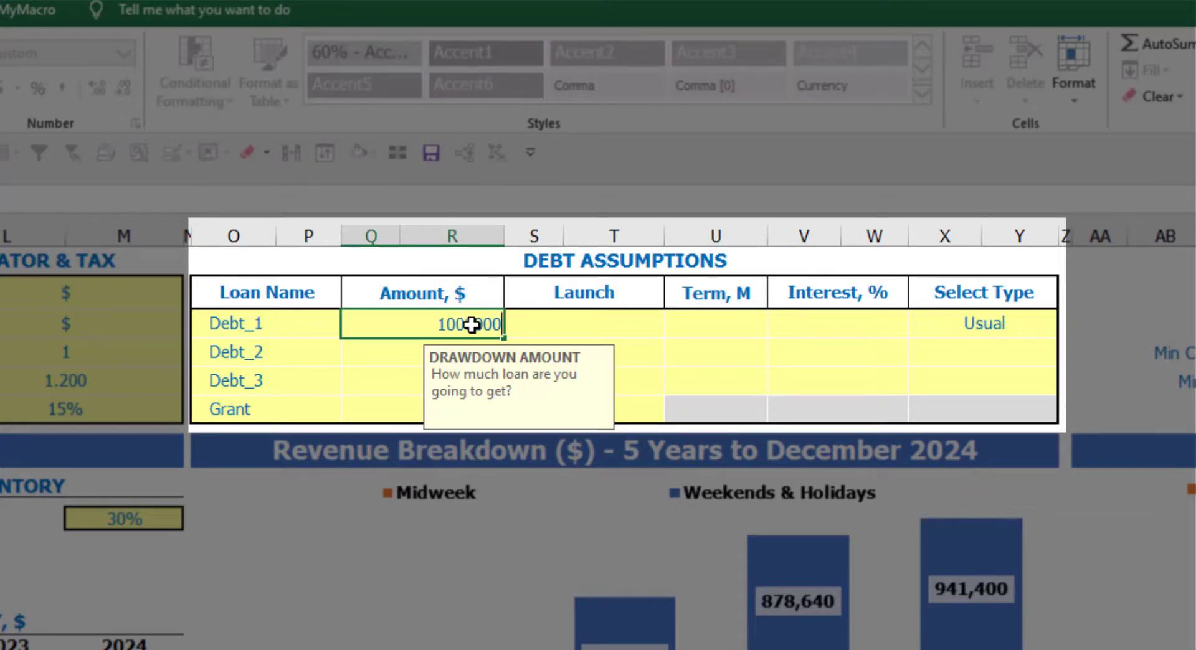
key(Return)
click(659, 319)
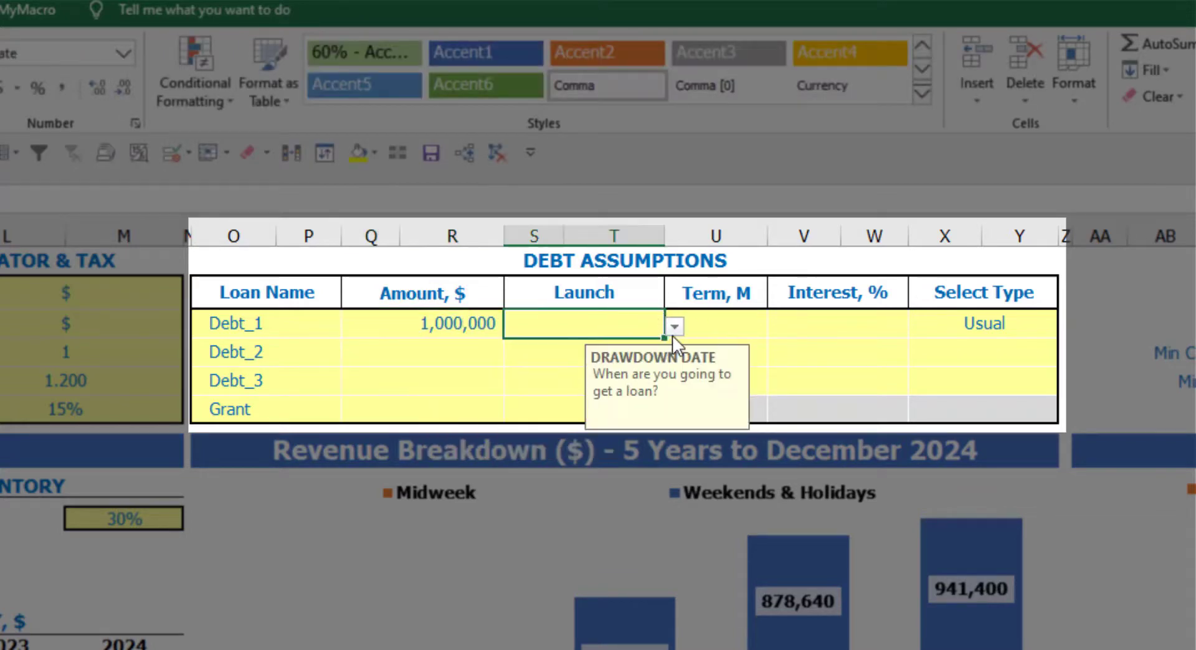
click(674, 330)
click(621, 372)
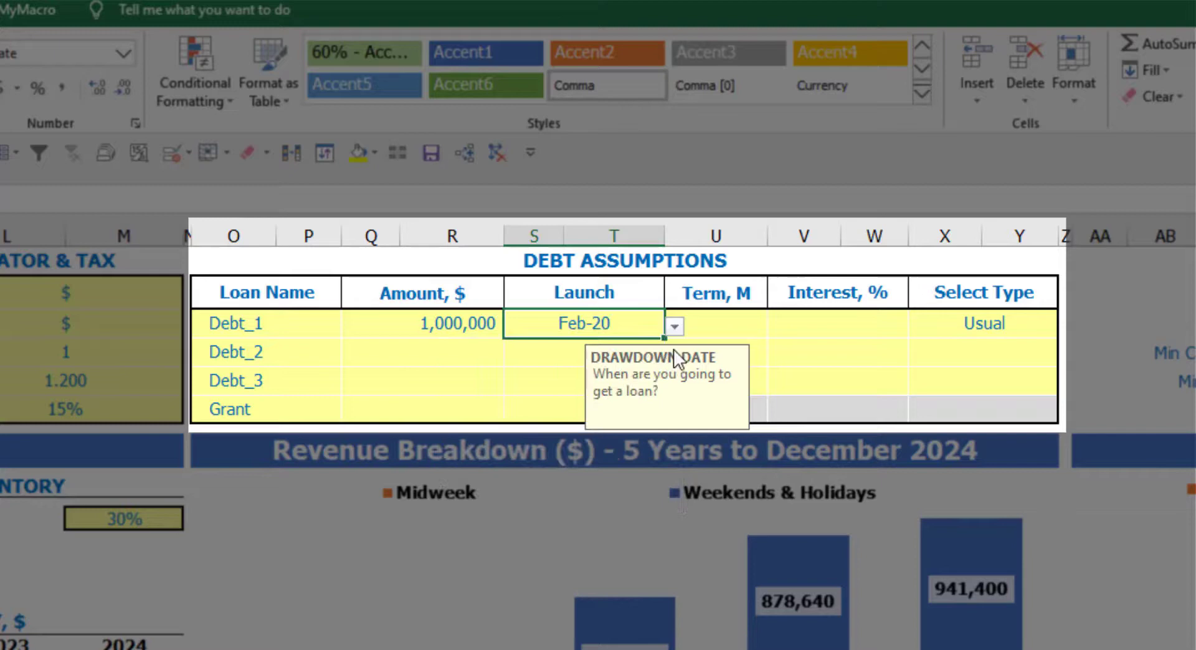
Set Debt_1's term to 60 months and its interest rate to 5%
click(718, 315)
text(60)
key(Return)
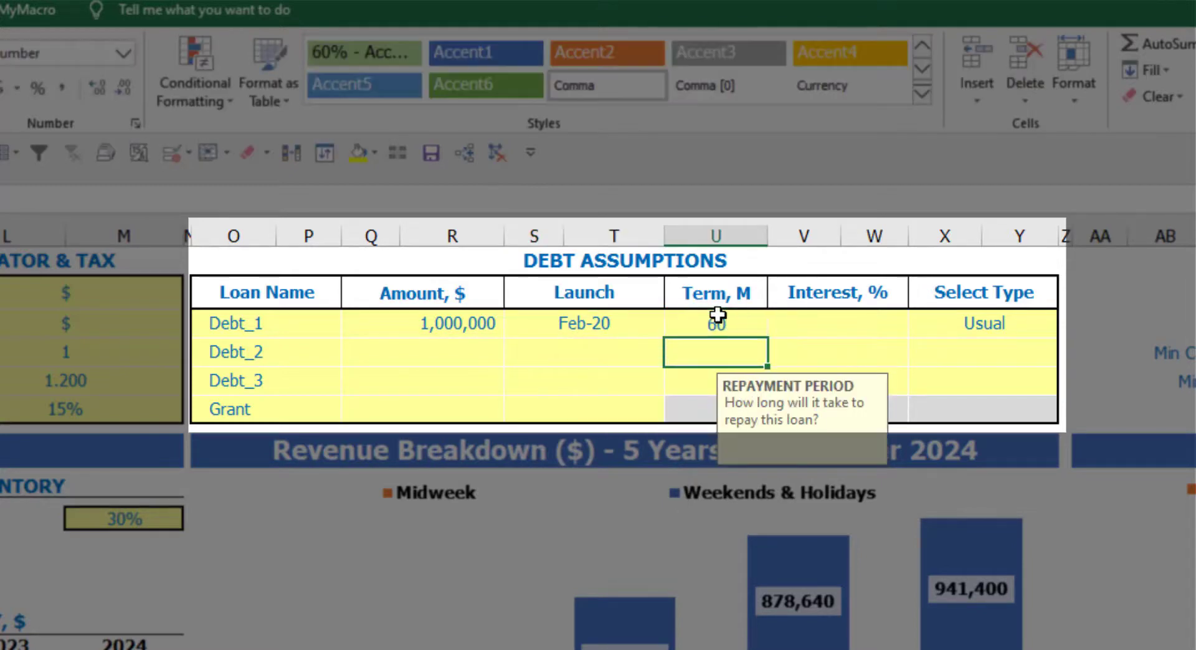
click(788, 322)
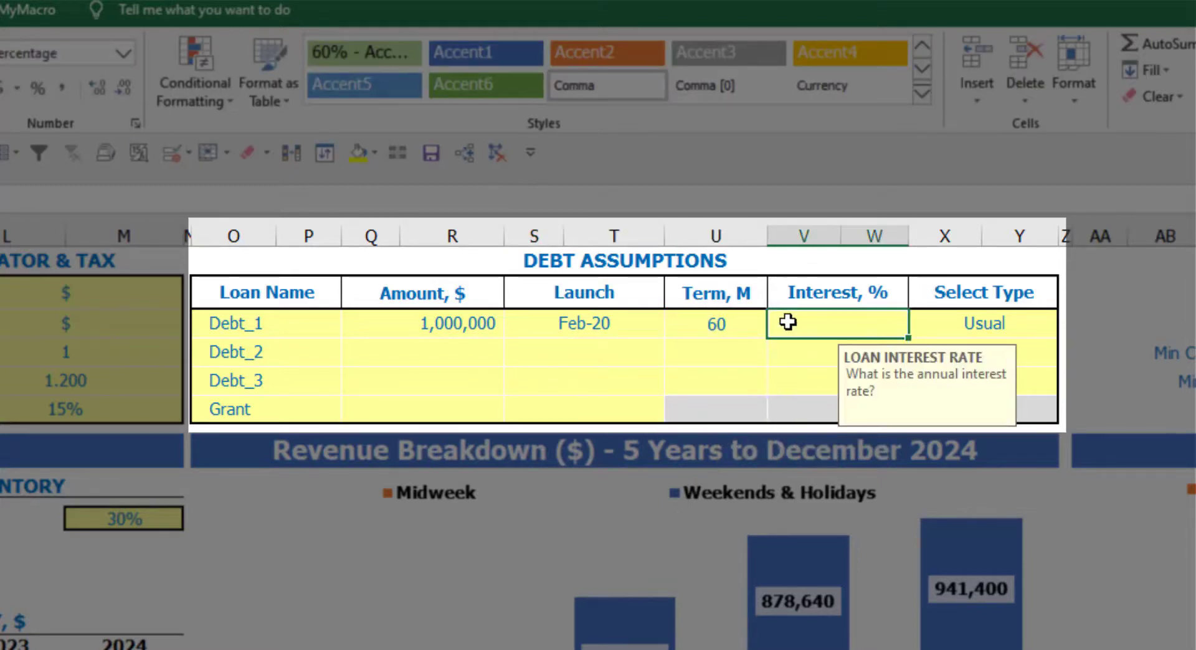
text(5)
key(Return)
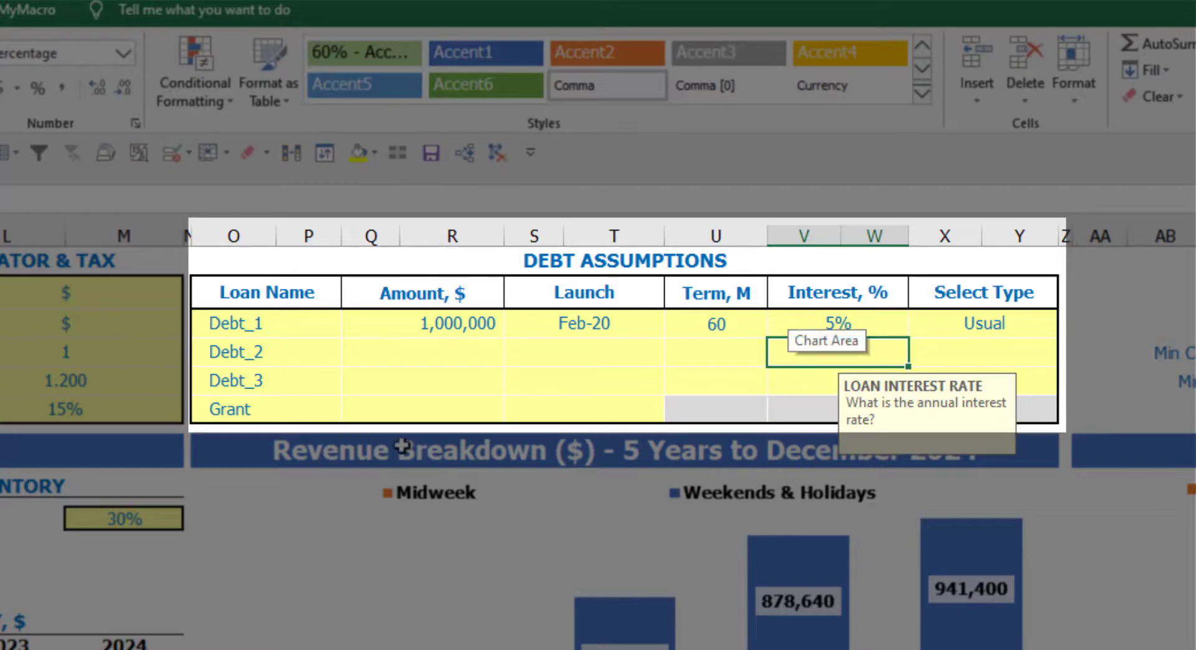
Enter a Grant of 500,000 with a Mar-20 launch in the Debt Assumptions table
click(441, 415)
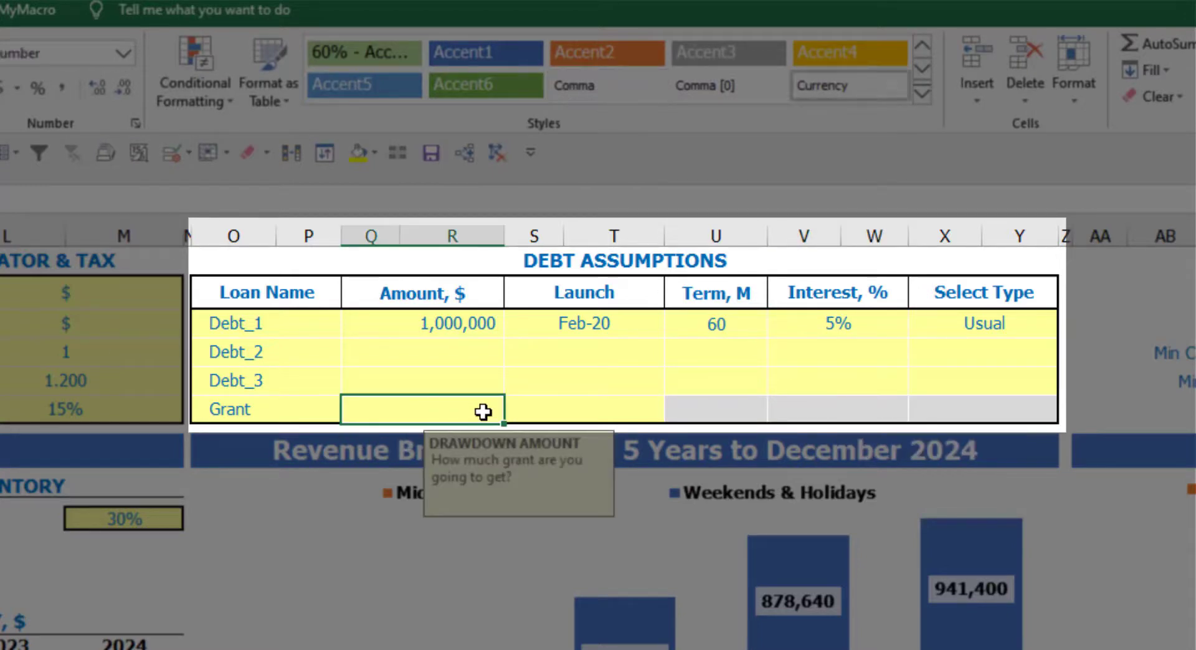
text(500,000)
key(Return)
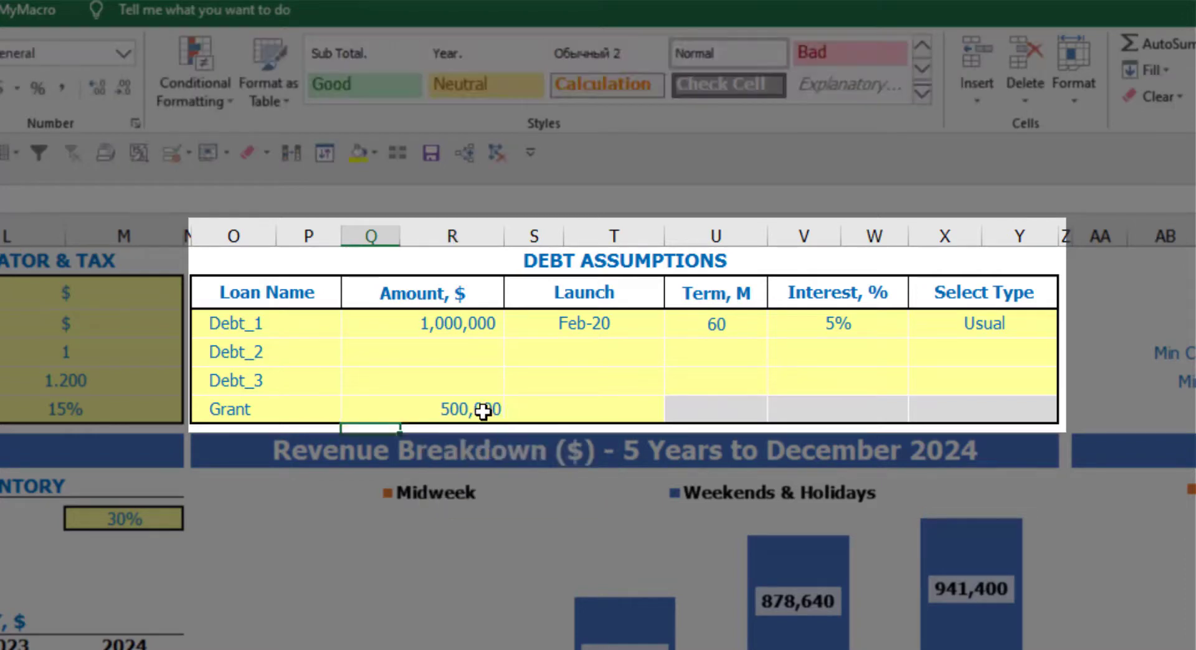
click(648, 411)
click(675, 412)
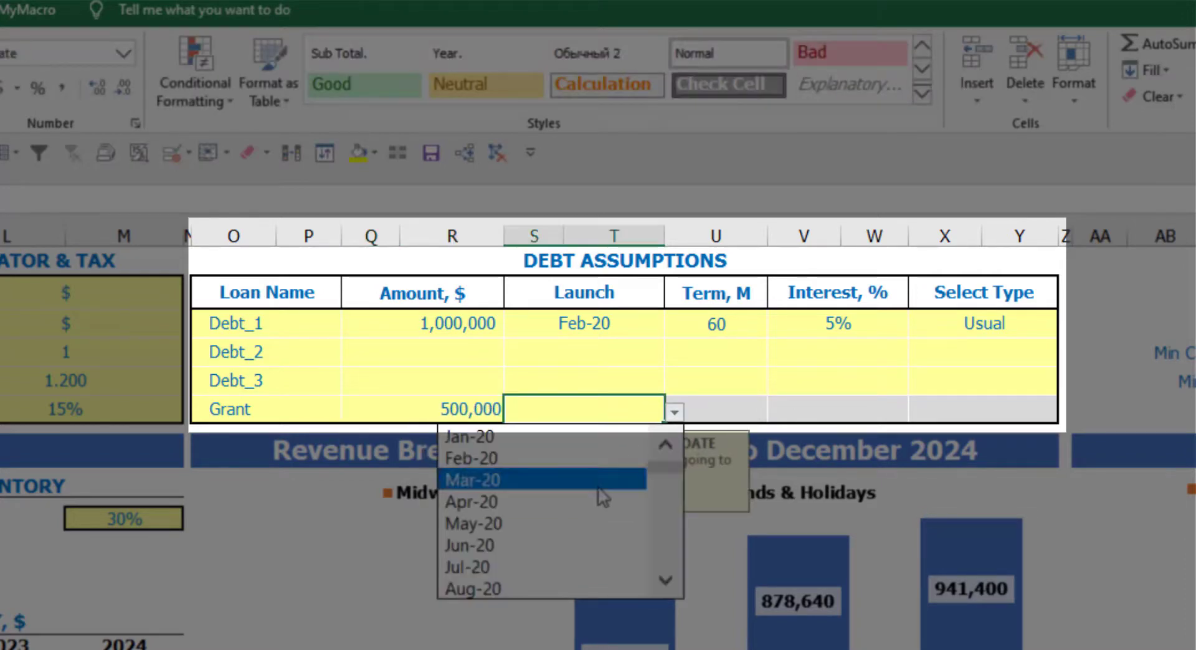
click(586, 481)
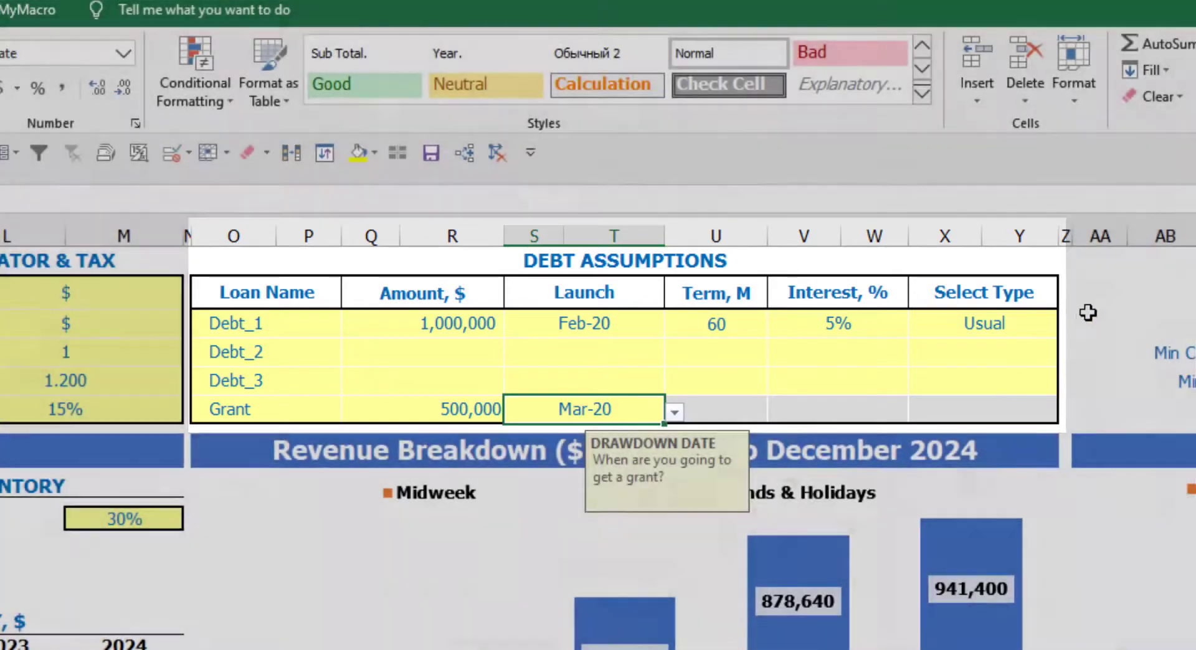
click(1091, 308)
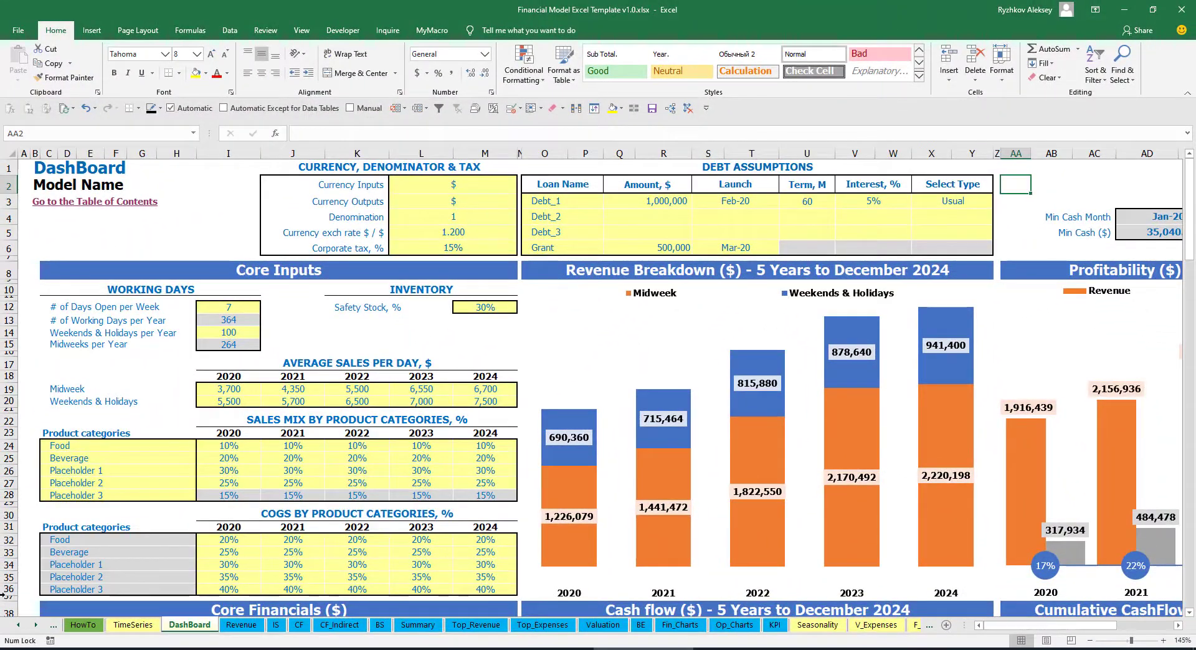
Go to the Capital sheet and review the monthly calculations for Debt_1, Debt_2, Debt_3 and Total Debts
click(34, 626)
click(34, 626)
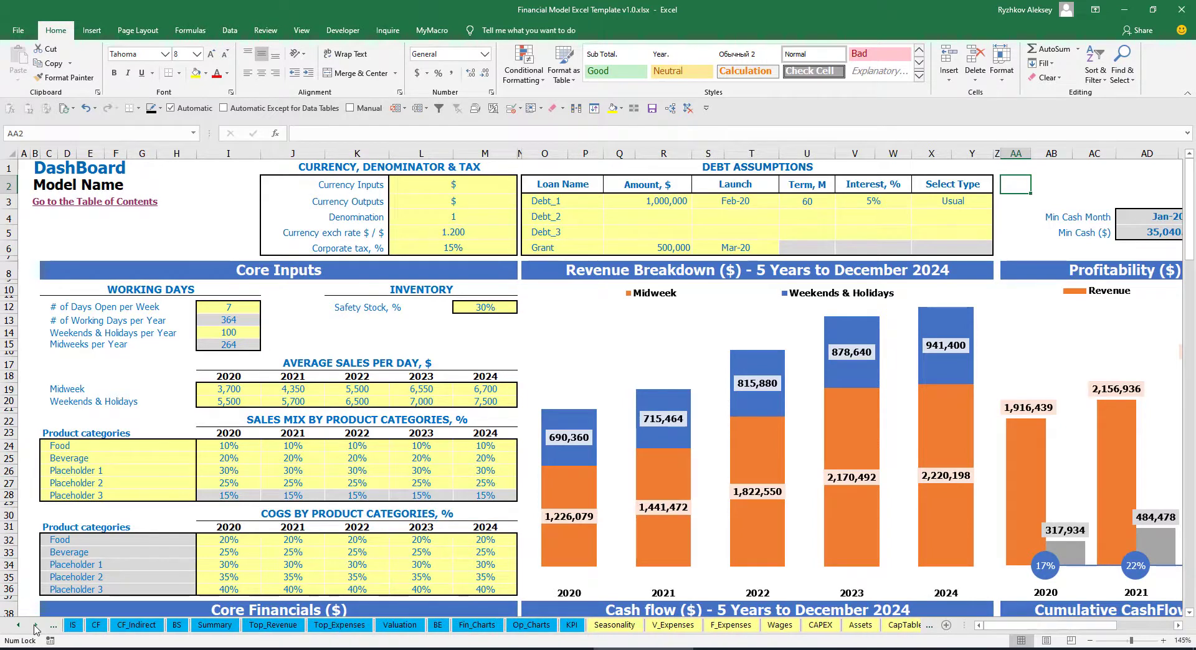
click(34, 626)
click(35, 627)
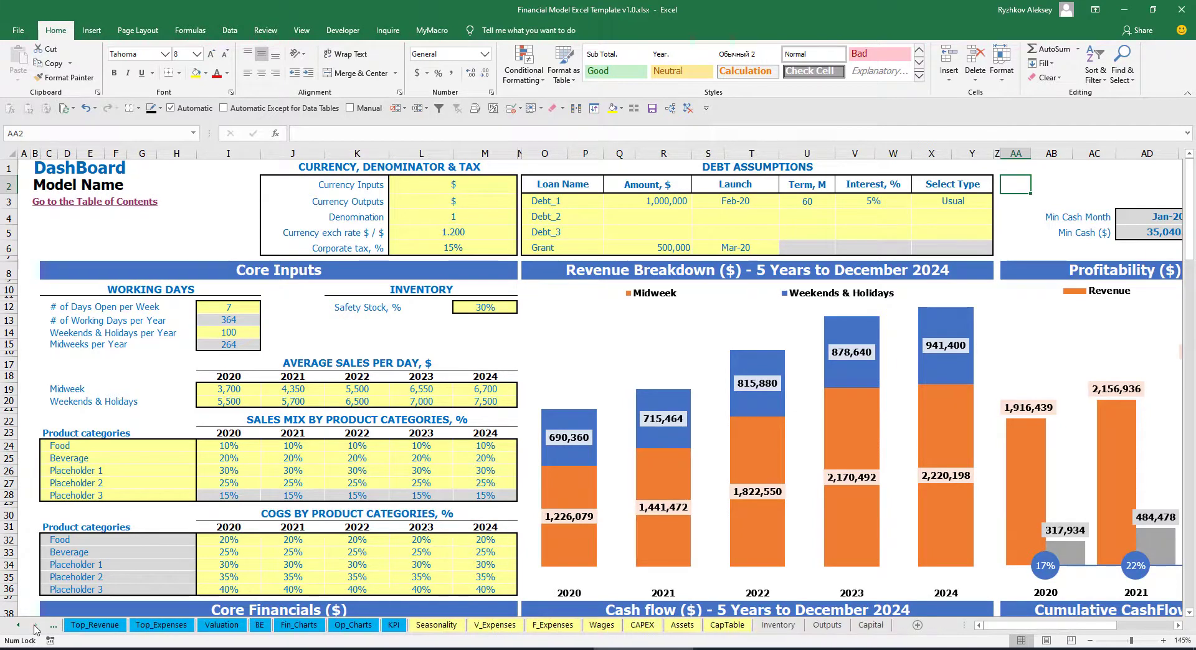
click(879, 631)
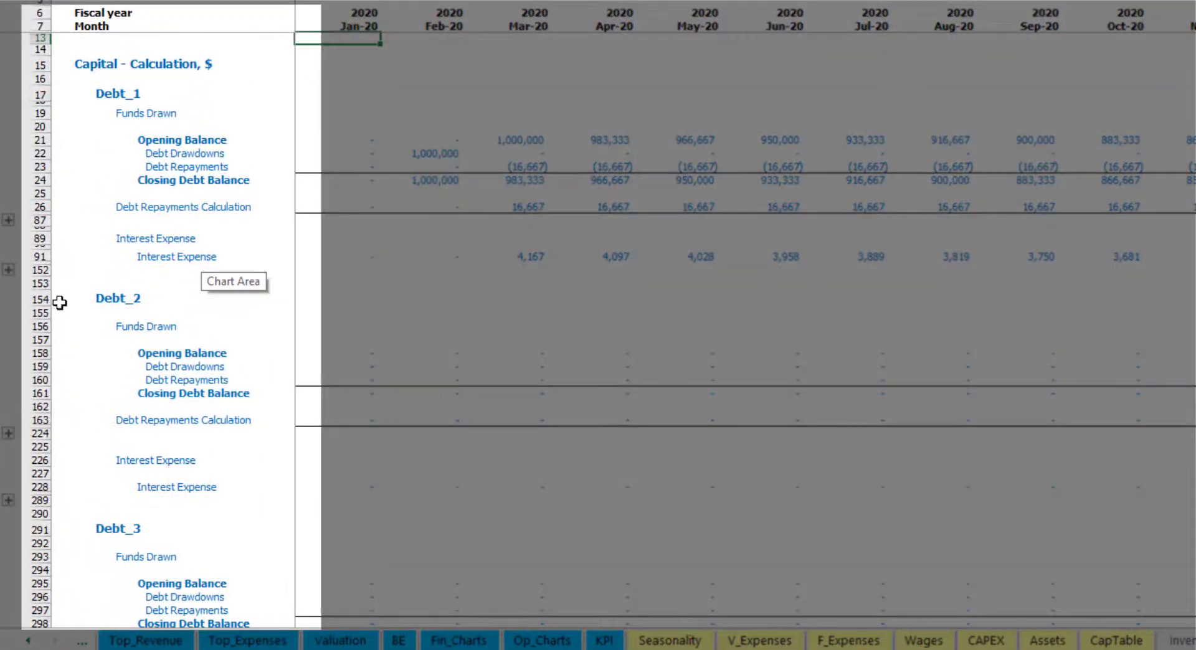
scroll(34, 302, down, 9)
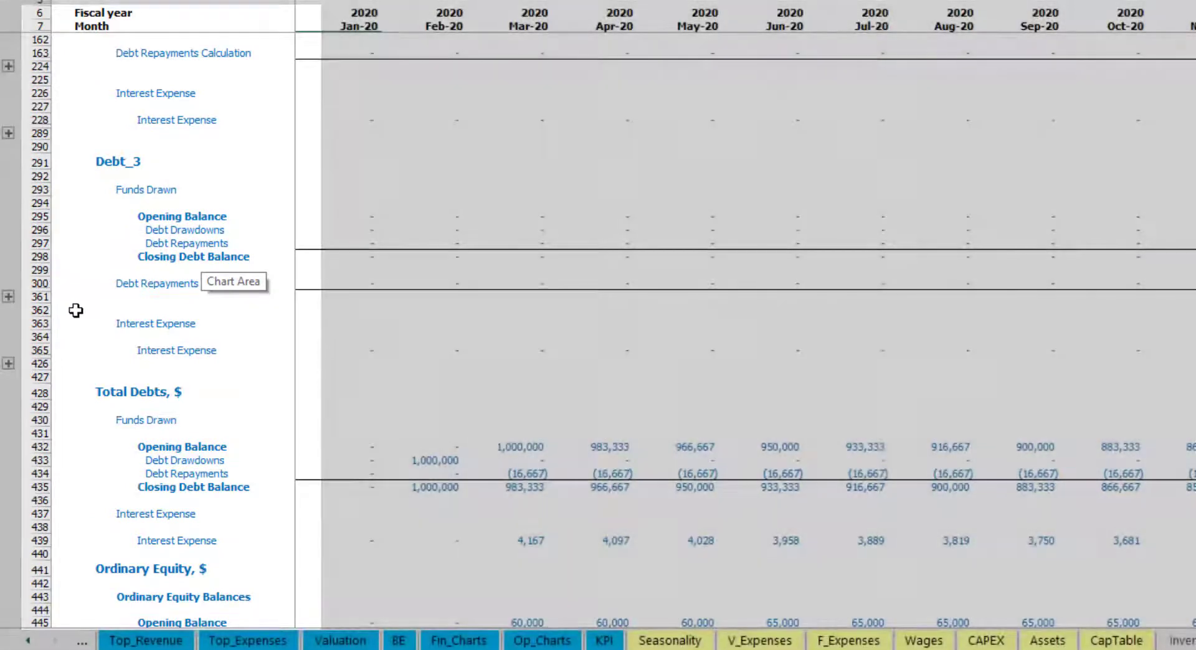
scroll(75, 311, up, 5)
scroll(75, 311, up, 3)
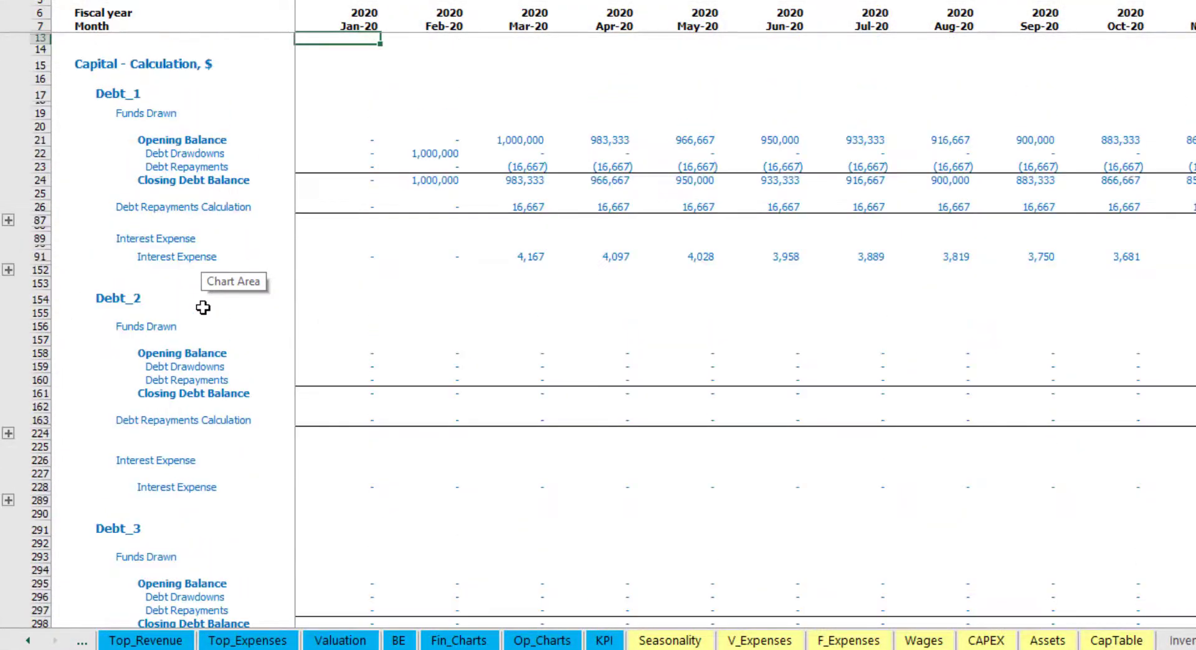
Go to the Income Statement and check the monthly Interest Expense row
click(28, 641)
click(29, 641)
click(29, 641)
click(28, 641)
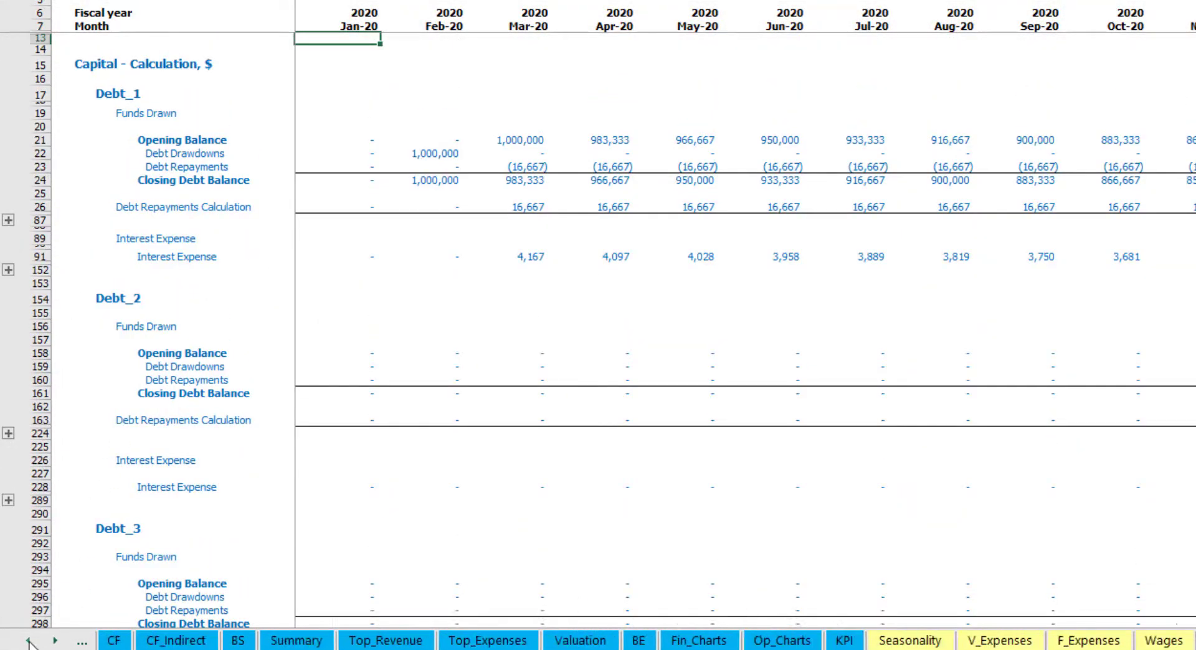
click(29, 641)
click(28, 641)
click(29, 641)
click(270, 641)
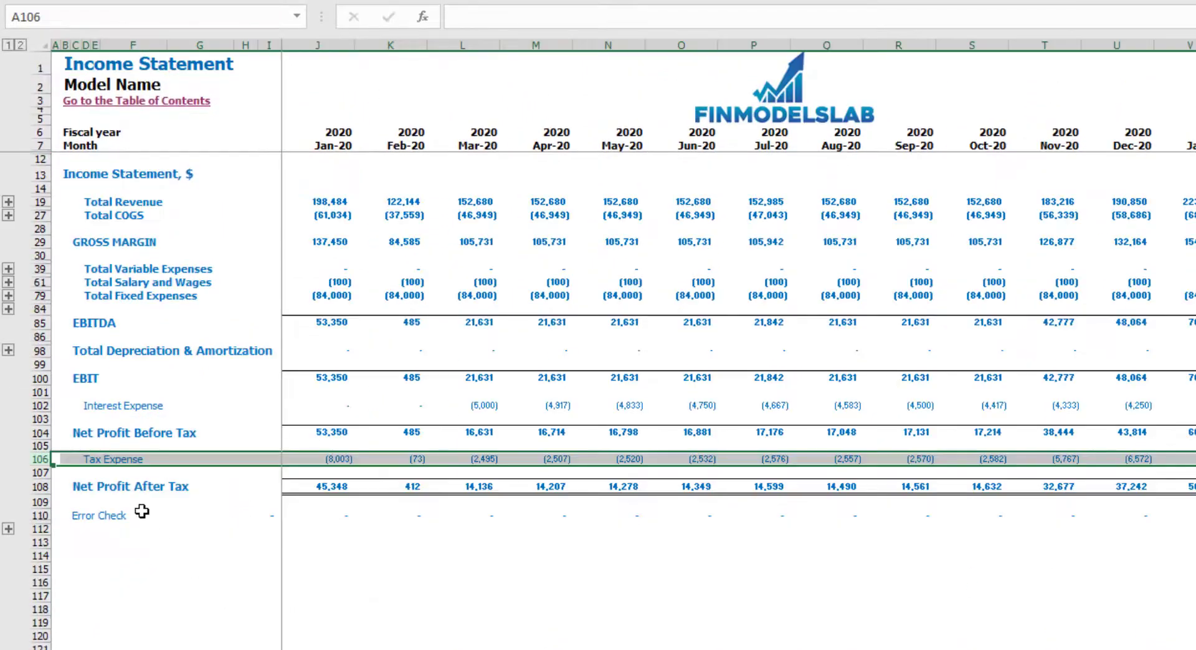
click(48, 405)
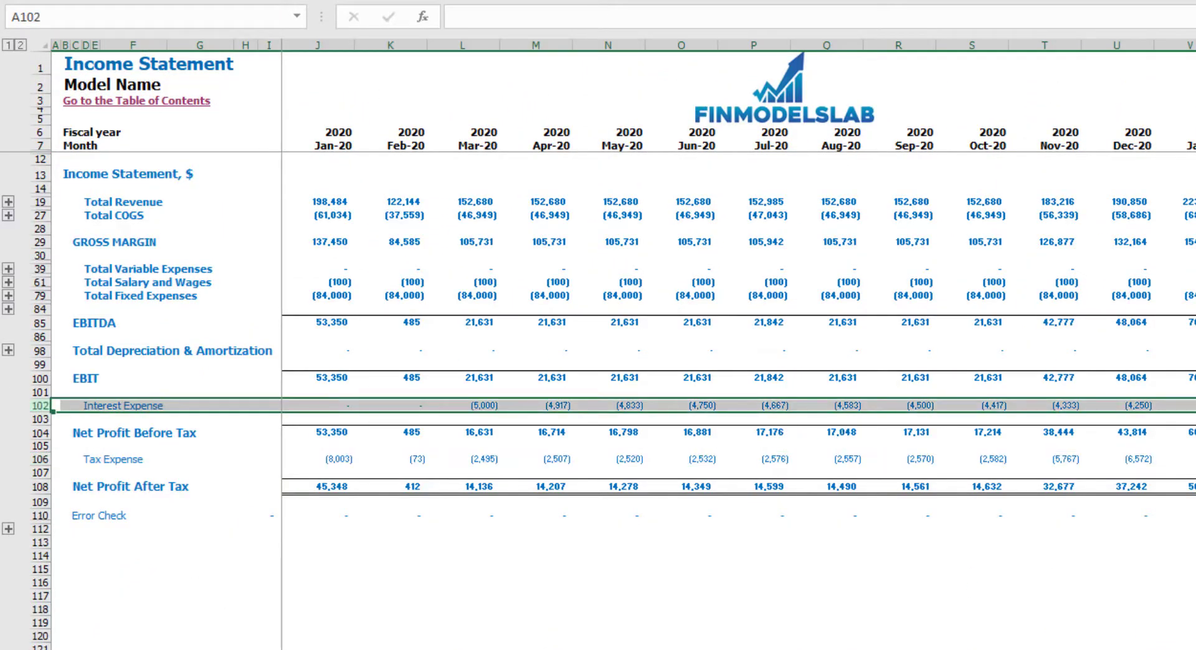
Check the Interest Paid, Debt Drawdowns and Debt Repayments rows in the Cash Flow Statement
key(ctrl+Page_Down)
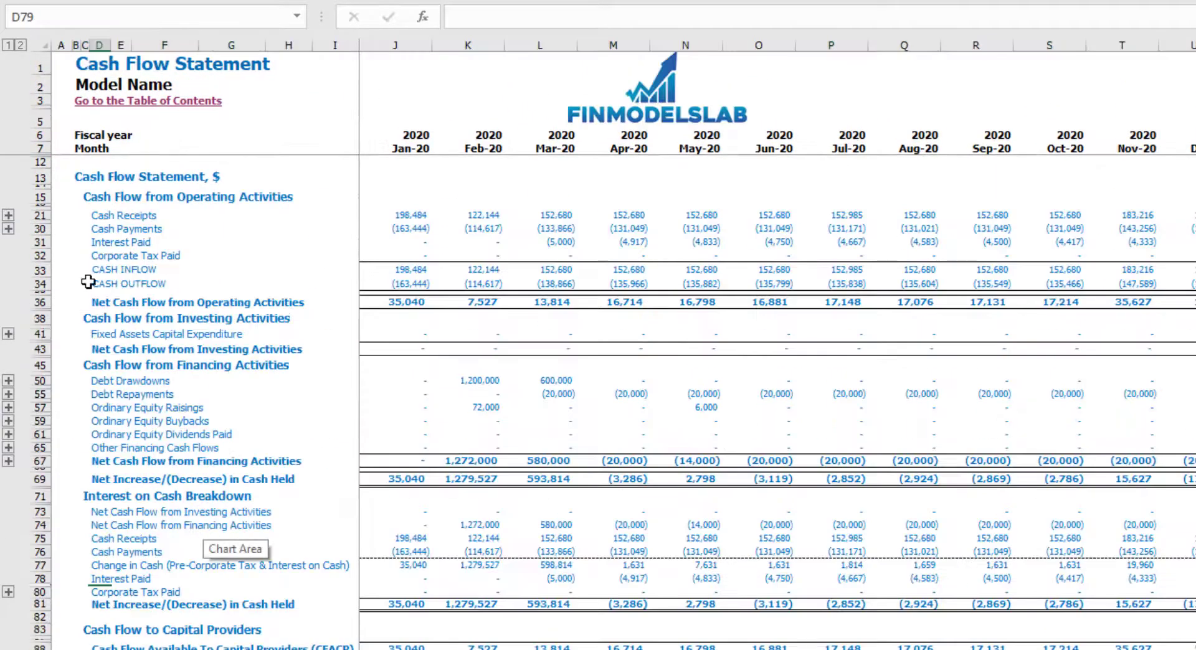
click(41, 243)
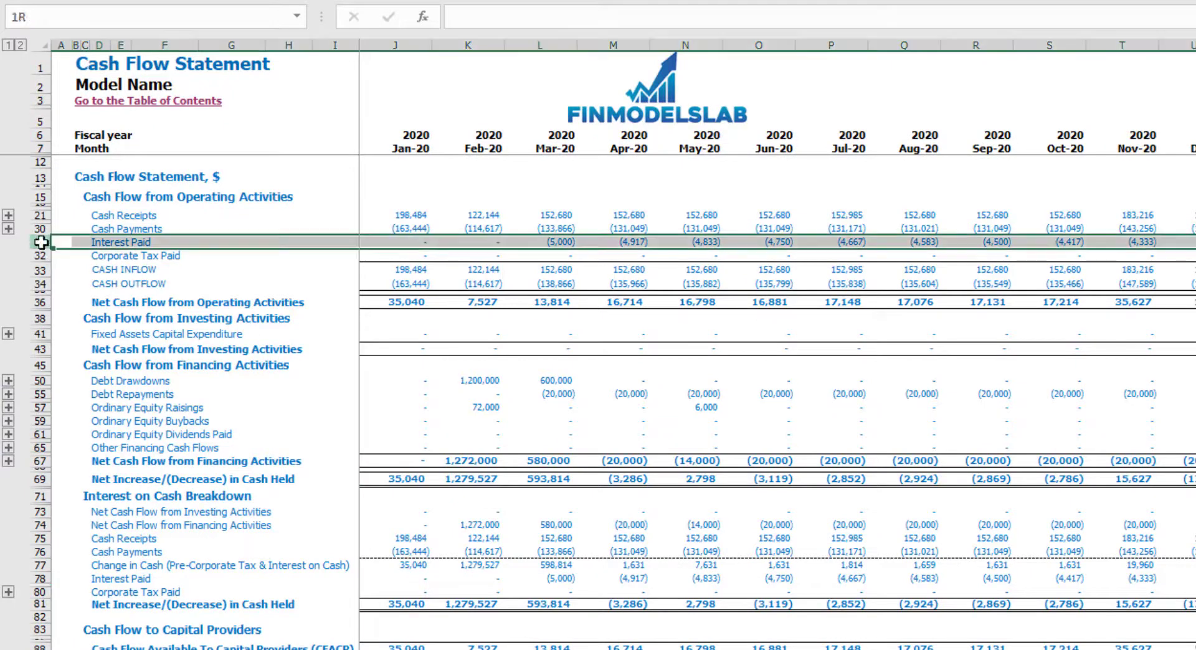
click(40, 380)
click(40, 395)
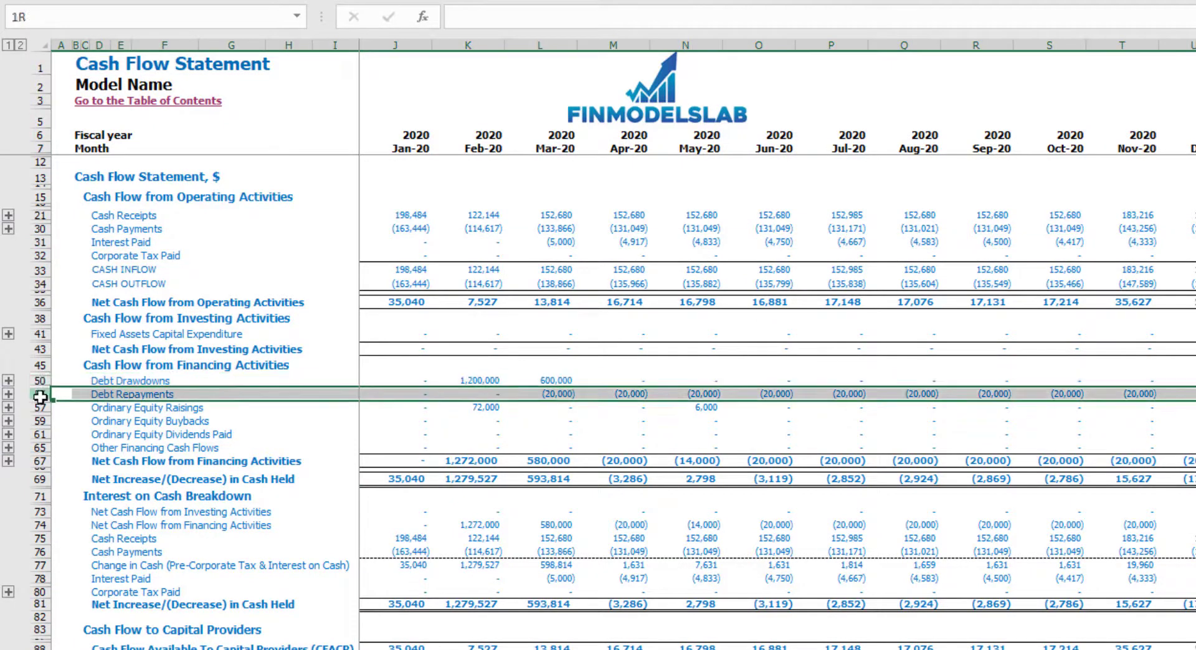
Go to the Balance Sheet and check the Debt row under Non-Current Liabilities
click(337, 649)
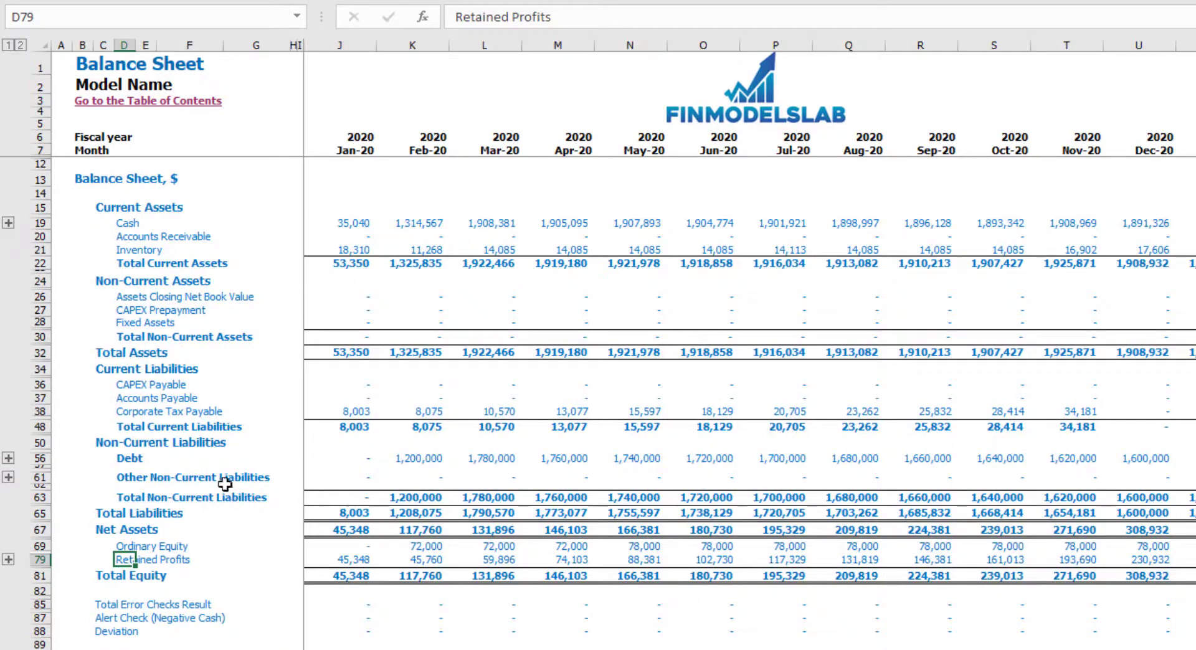
click(39, 458)
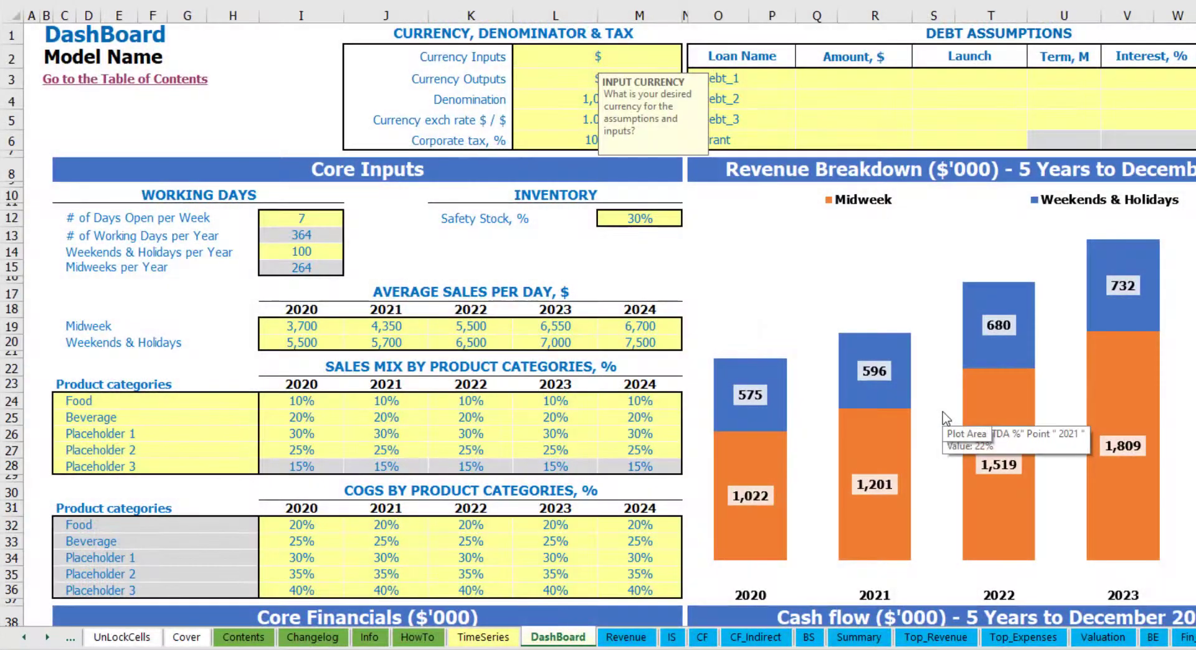
Review the Currency Inputs and Currency Outputs cells in the DashBoard's Currency, Denominator & Tax block
click(324, 67)
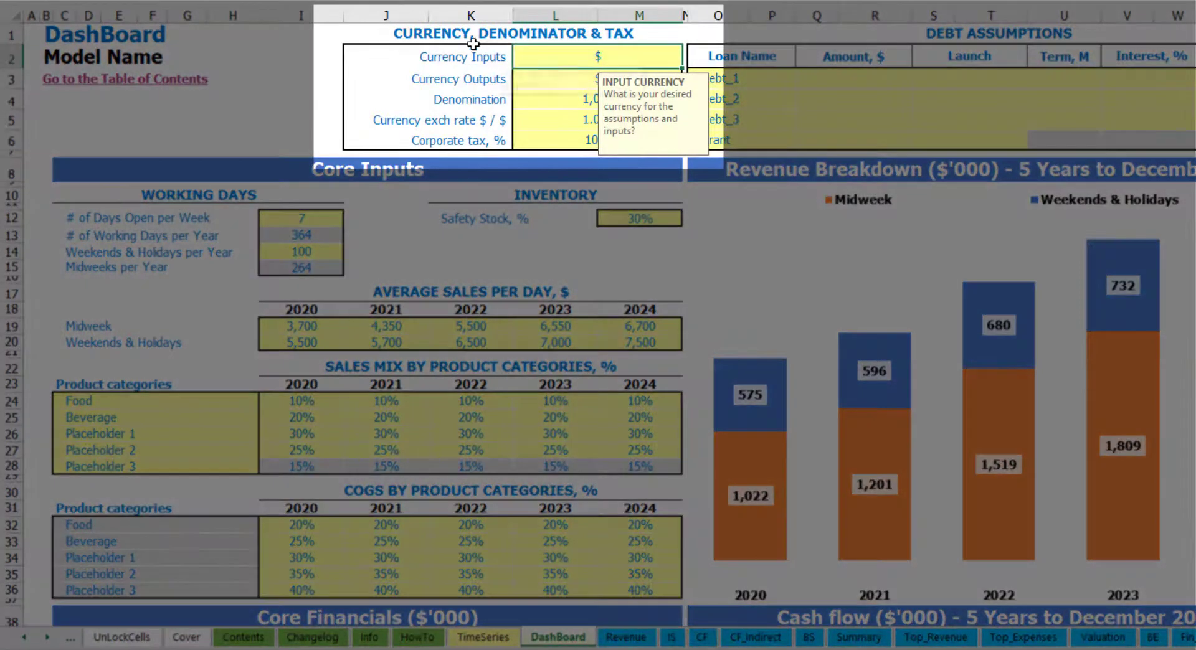
click(281, 65)
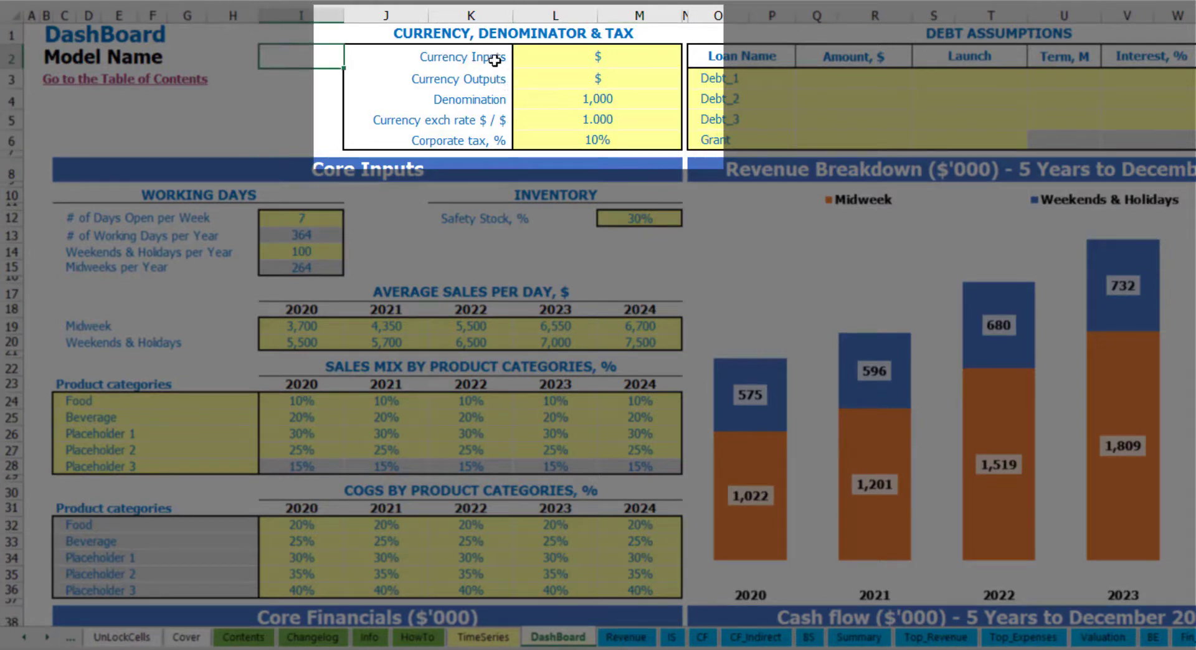
click(578, 56)
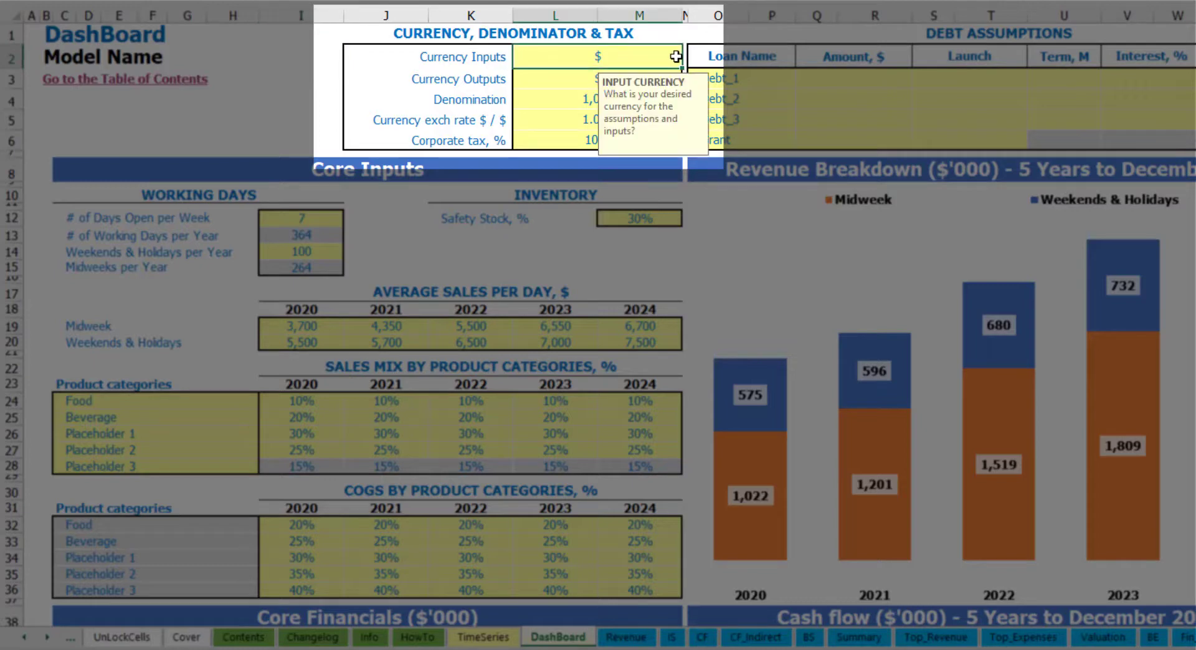
click(537, 81)
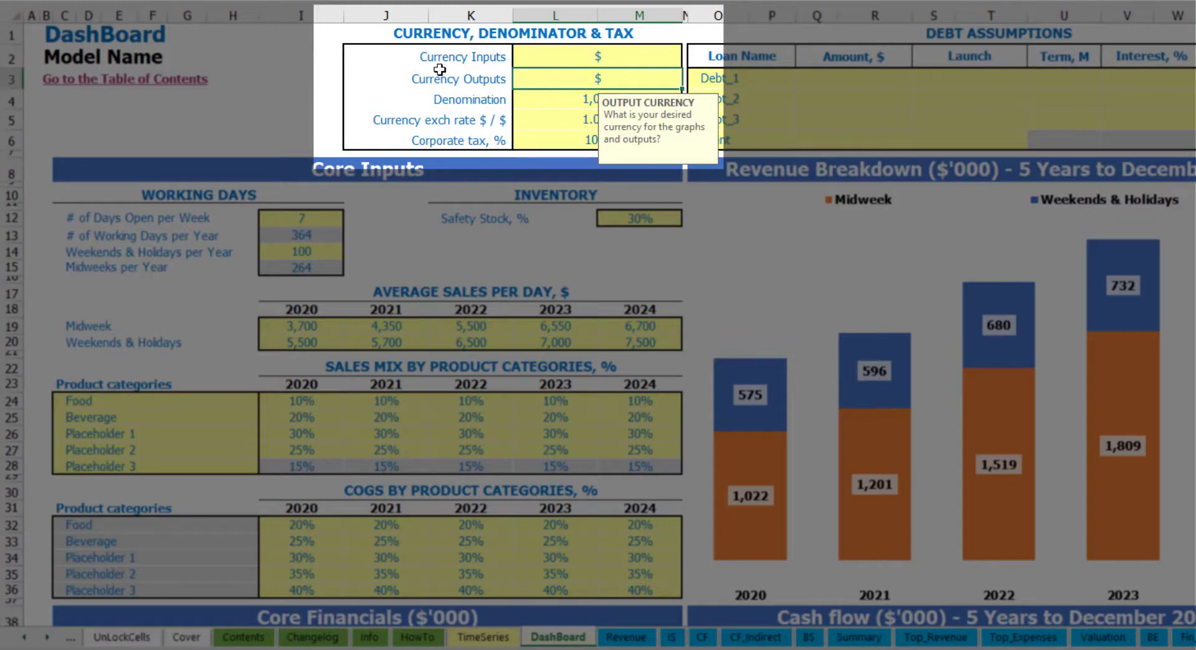
Set the DashBoard's Currency Inputs to USD and Currency Outputs to EUR
click(559, 63)
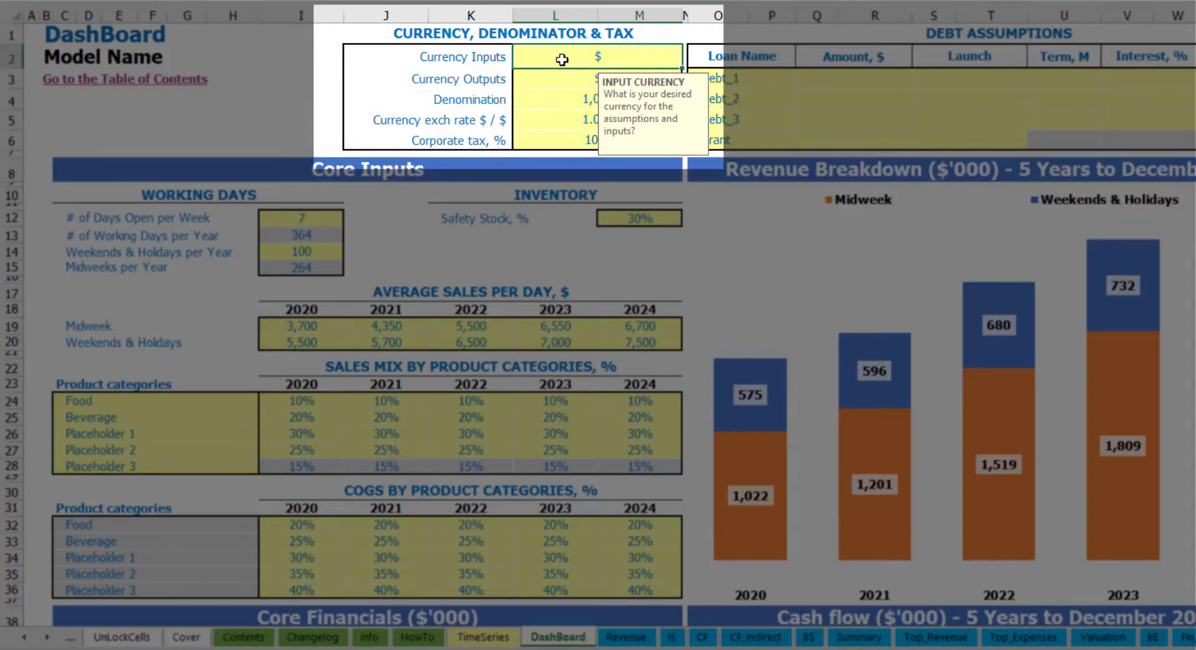
click(559, 79)
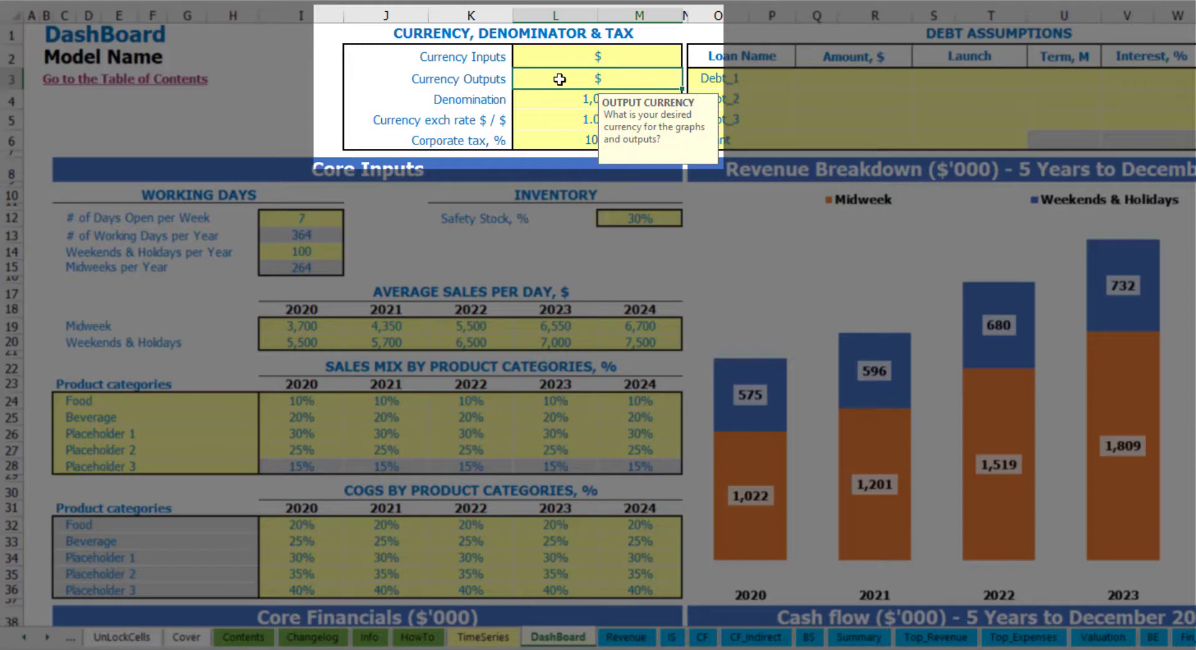
click(581, 58)
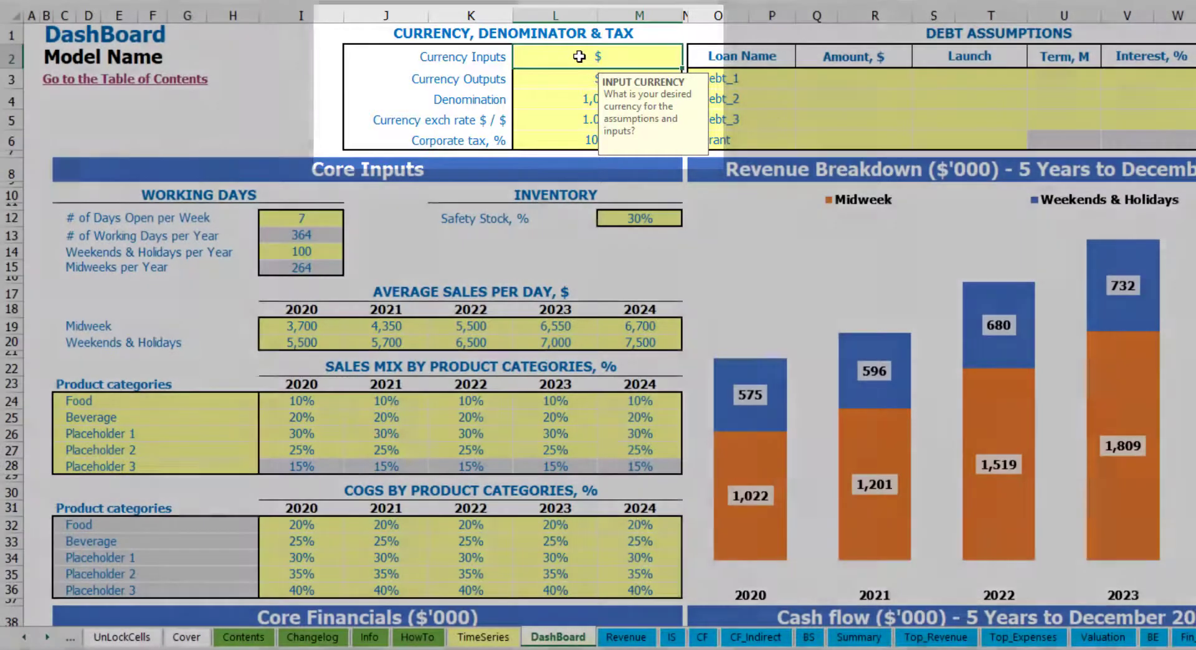
text(USD)
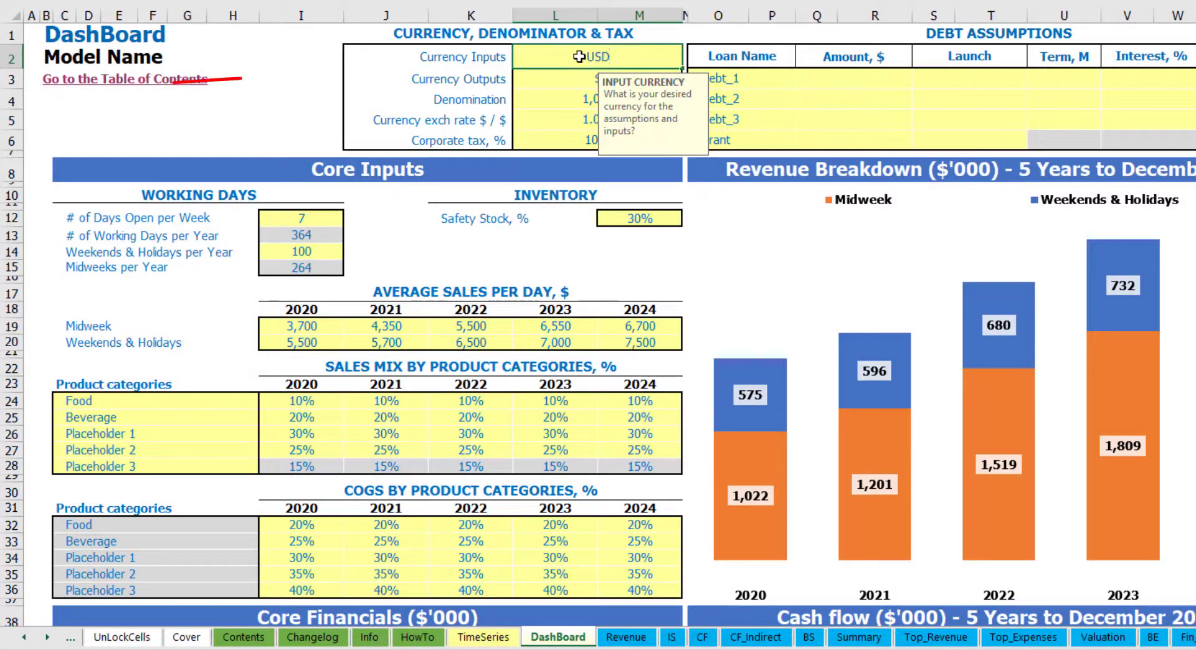
key(Return)
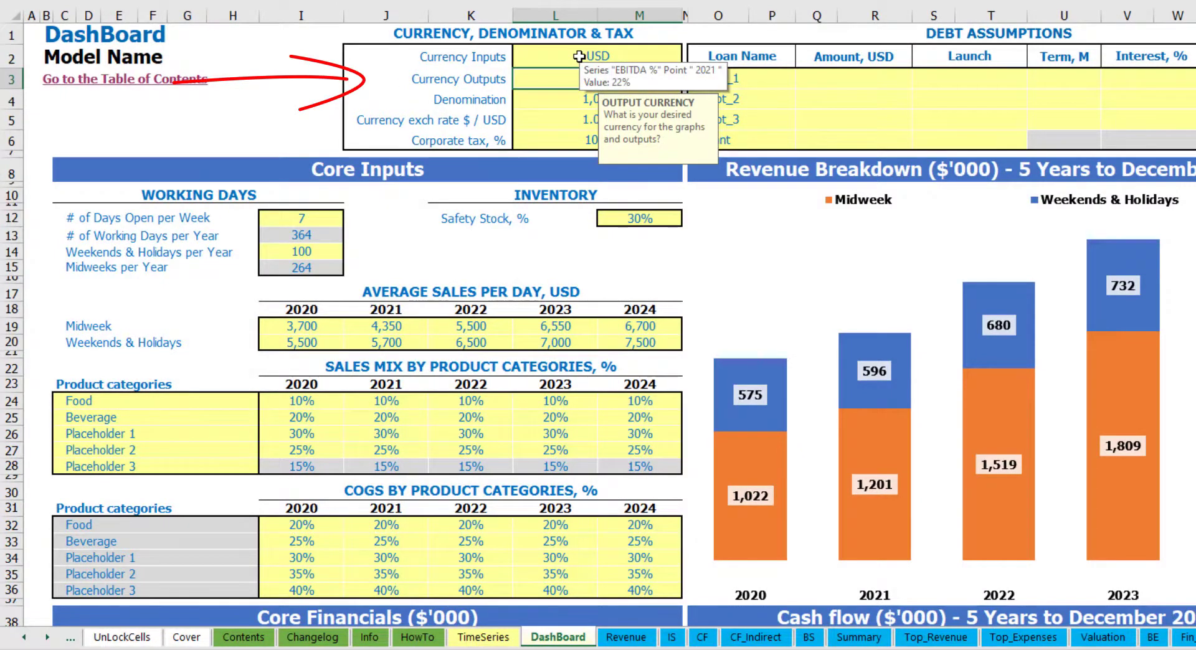
text(EUR)
key(Return)
key(Return)
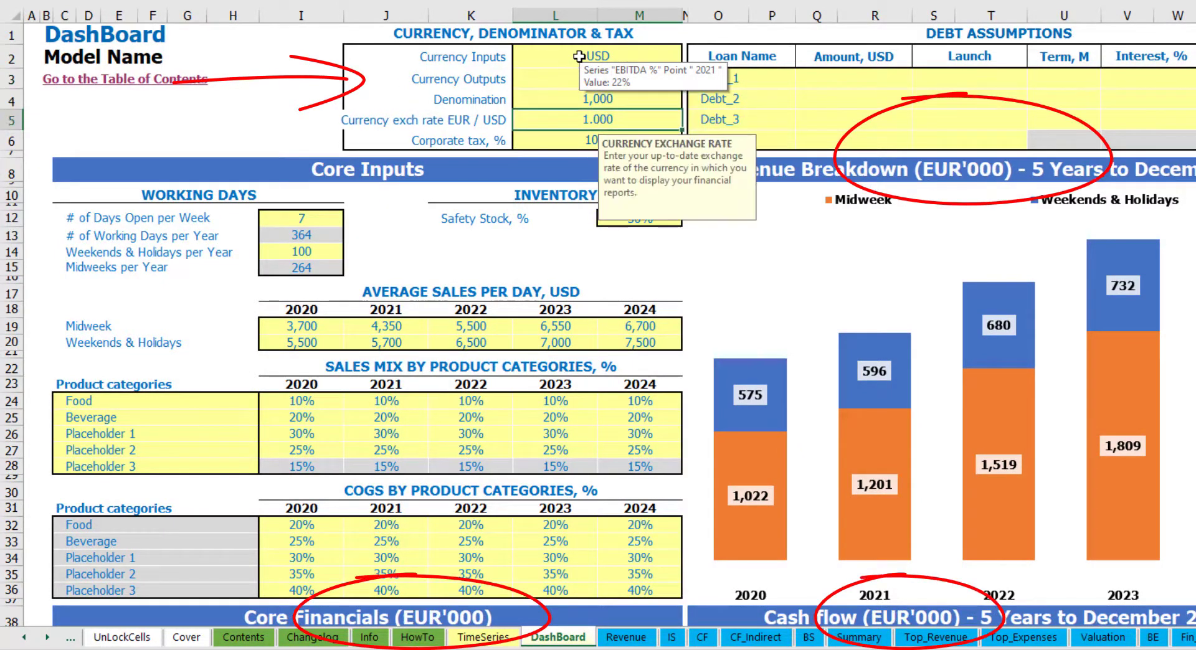
click(311, 83)
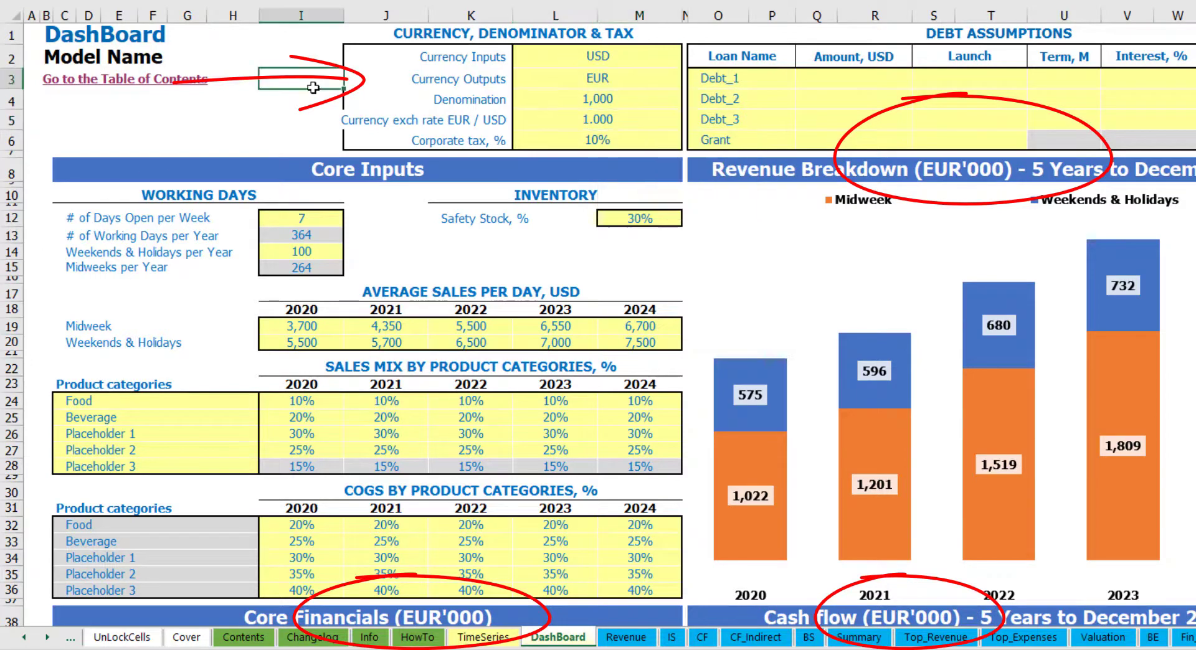
Set the EUR / USD currency exchange rate to 1.2 and review it together with the input and output currency cells
click(578, 116)
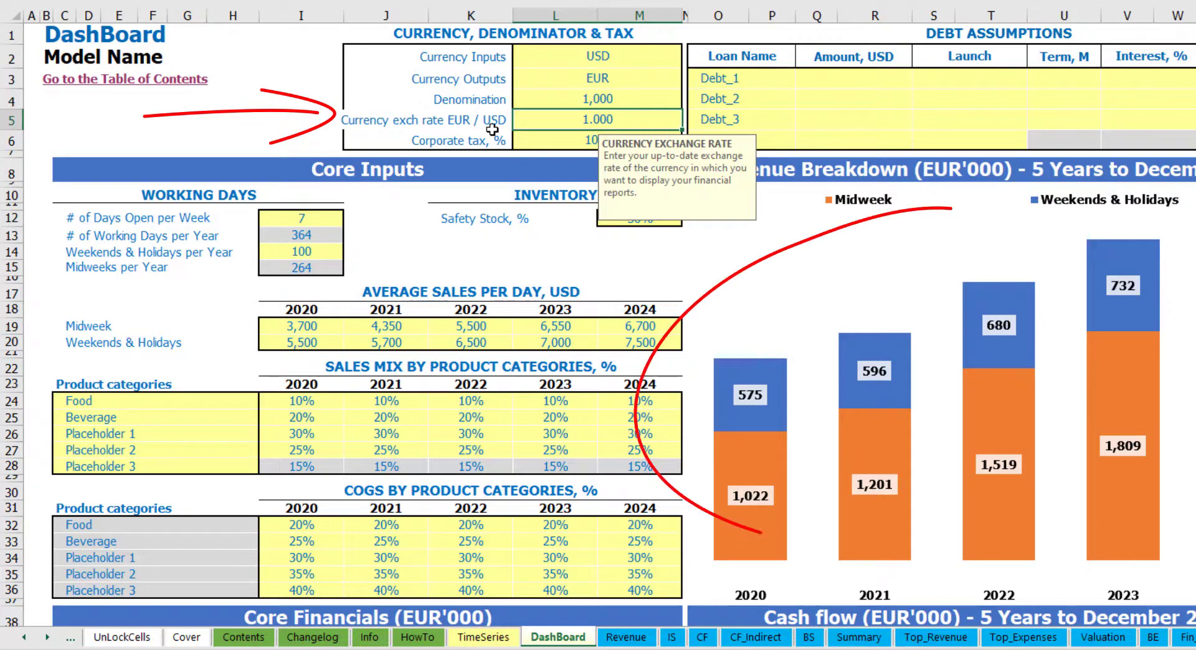
text(1.2)
key(Return)
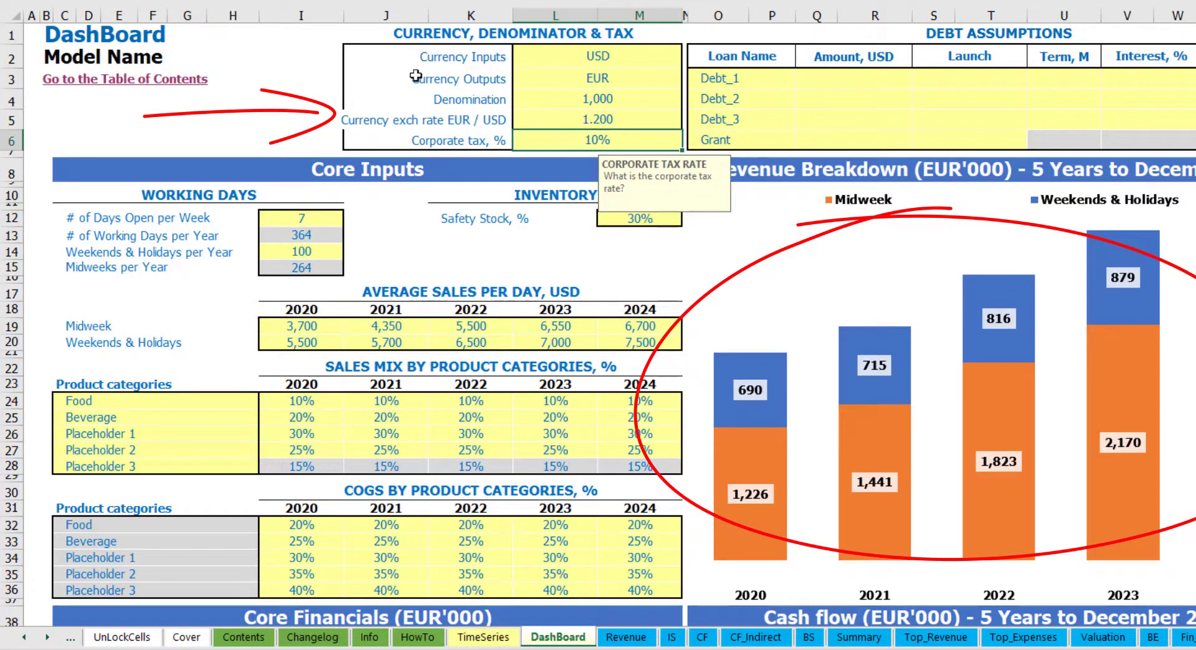
click(569, 55)
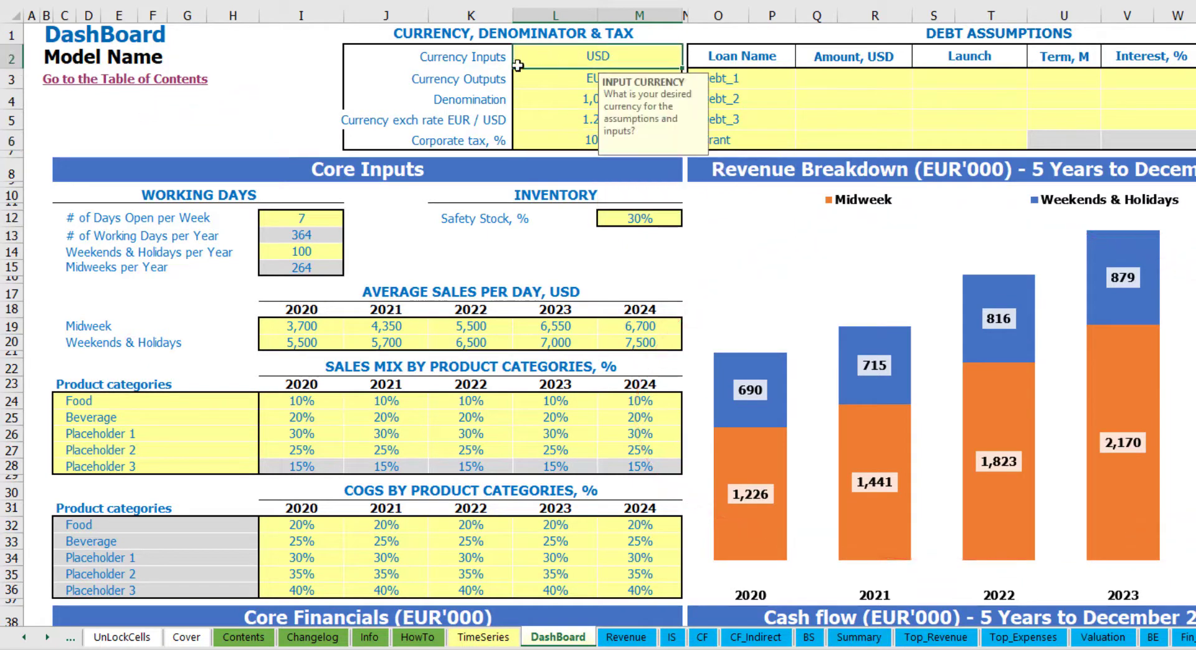
click(554, 79)
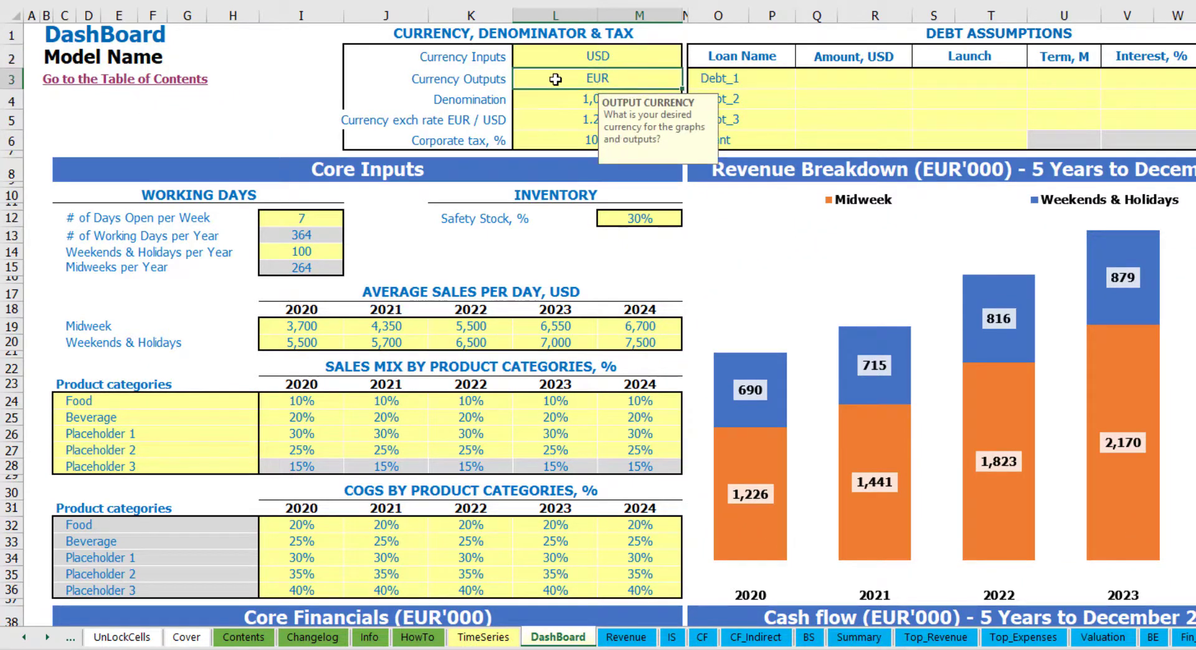
click(537, 120)
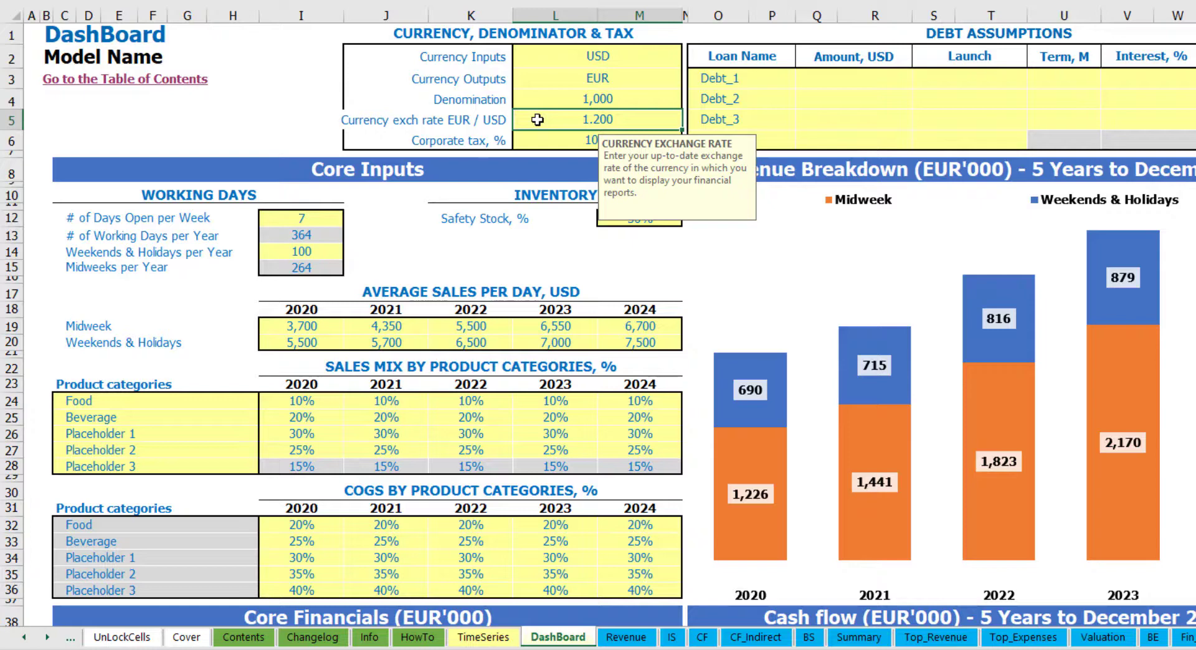
Select the Denomination cell and check the currency and denomination in the Summary sheet's annual and monthly Income Statement headings
click(567, 92)
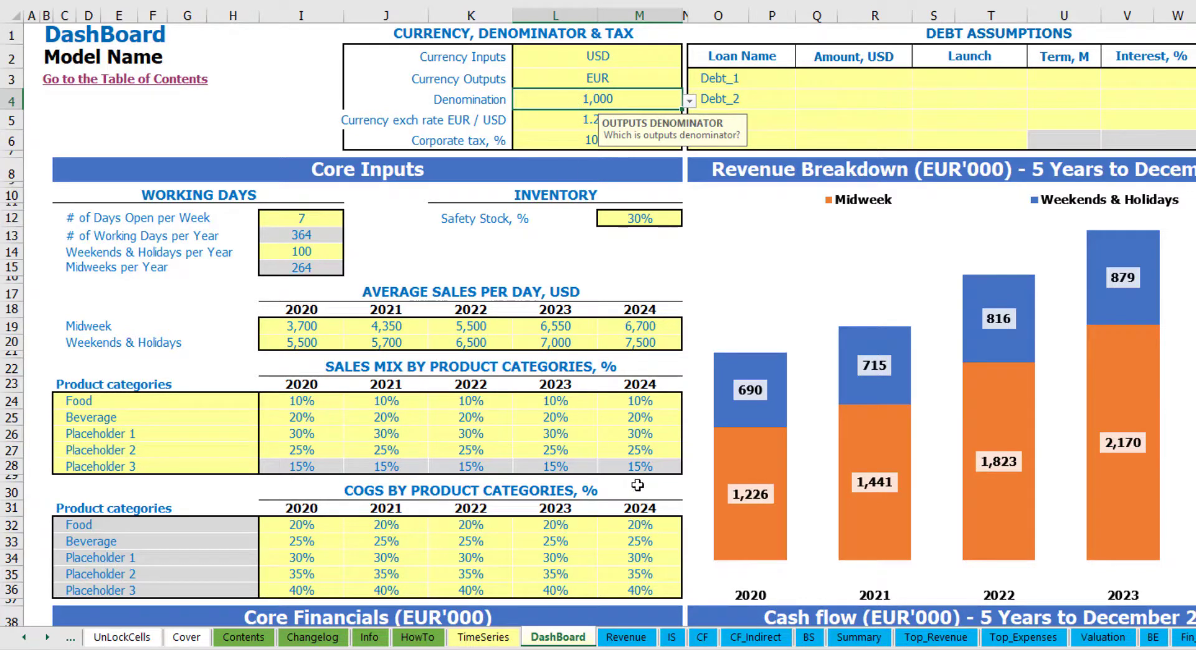
click(869, 639)
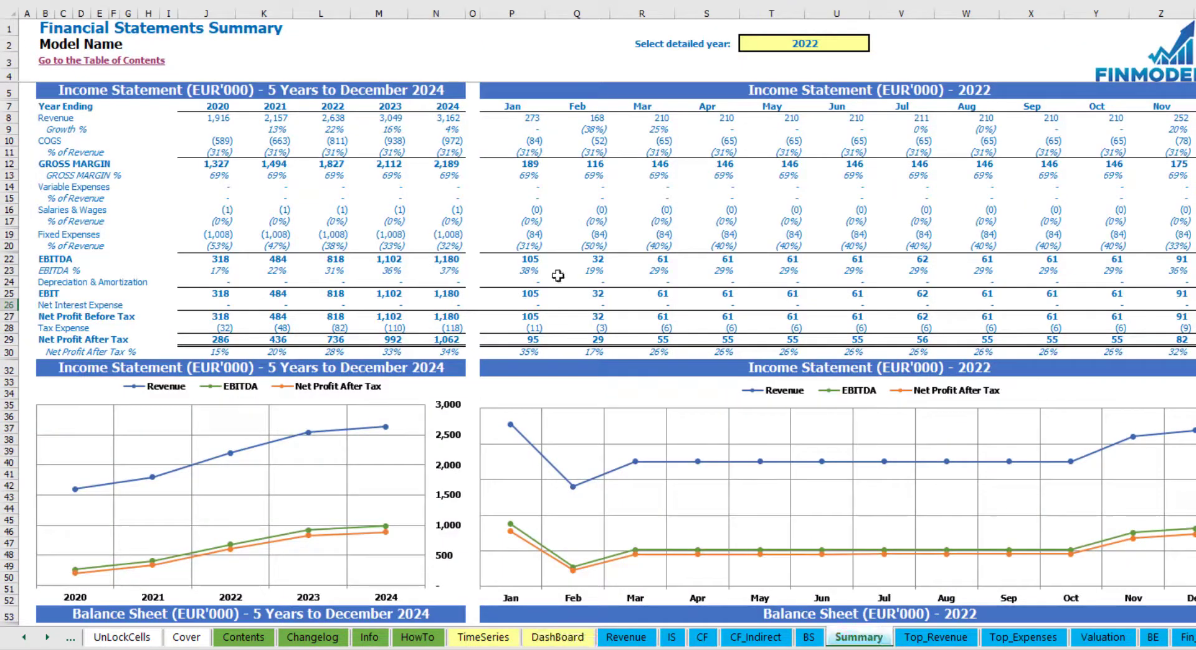
click(258, 95)
click(872, 87)
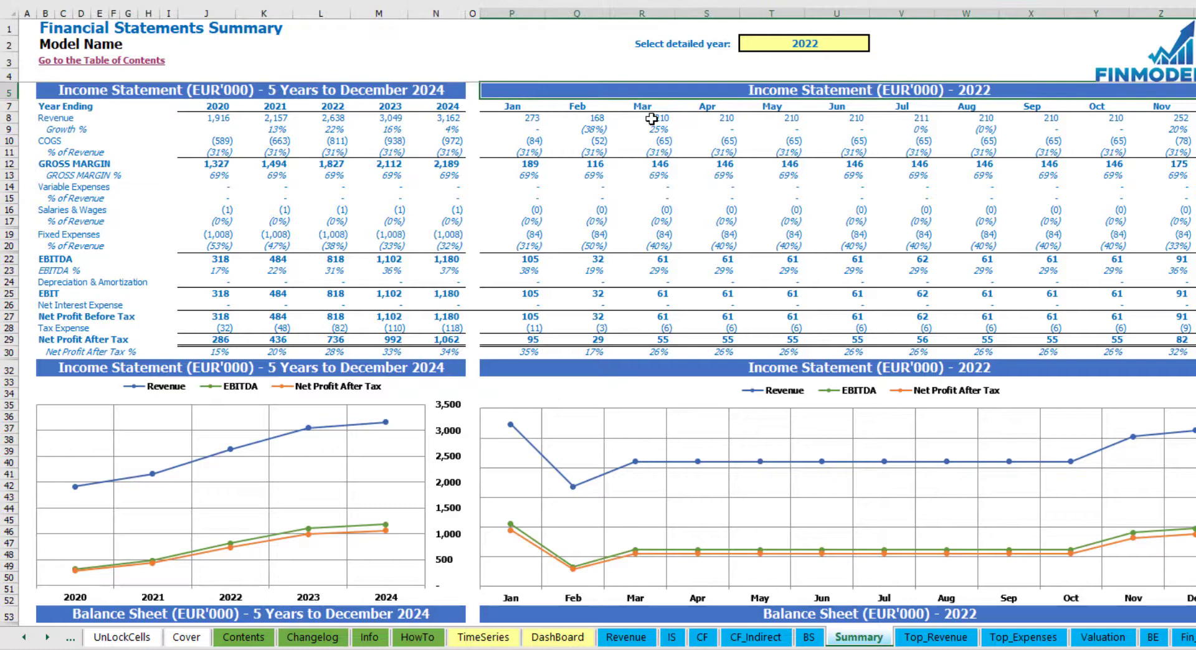
click(340, 87)
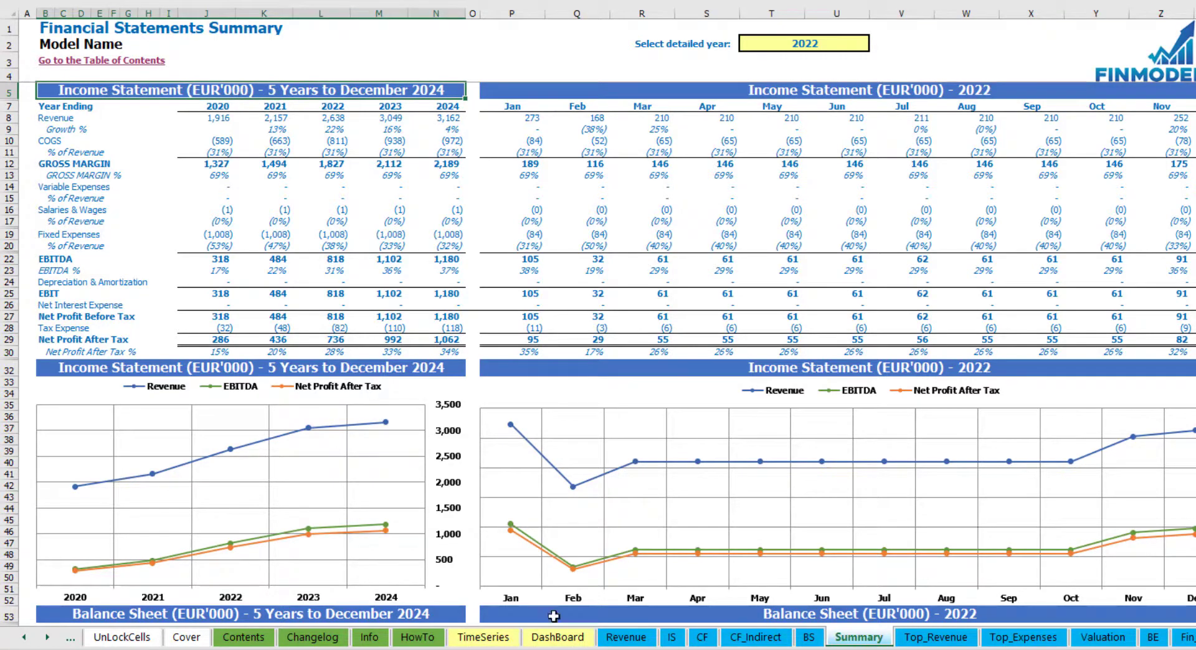
Set the DashBoard's Denomination to 1,000,000 and check the Income Statement headings in the Summary sheet
click(558, 637)
click(689, 102)
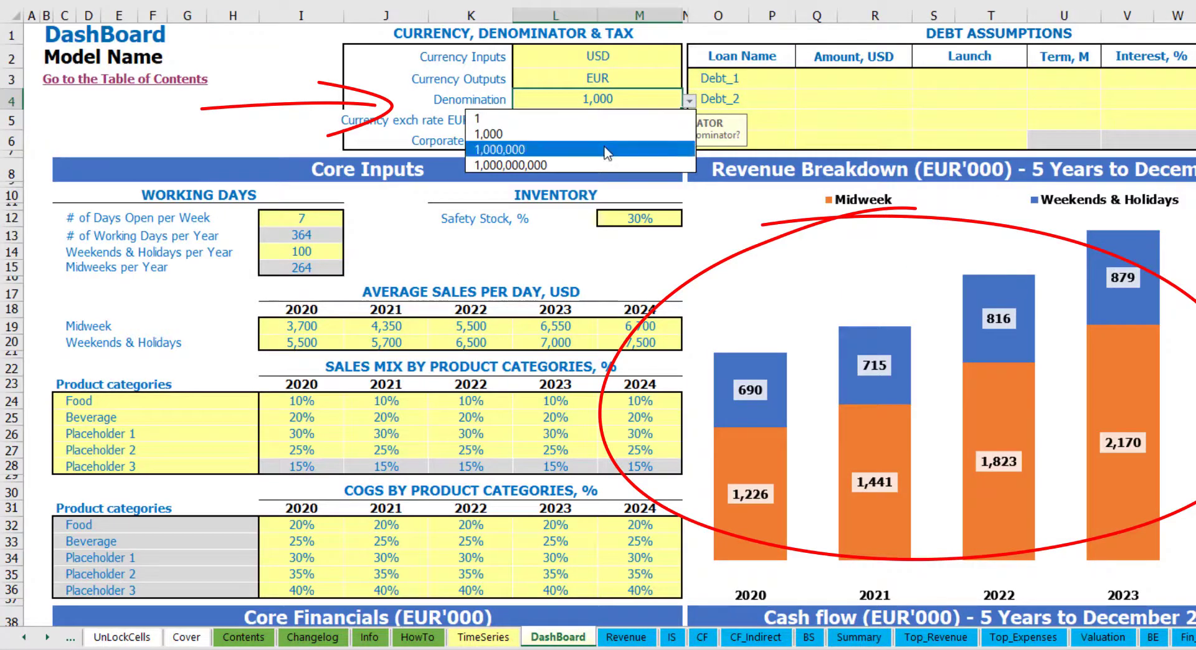
click(606, 149)
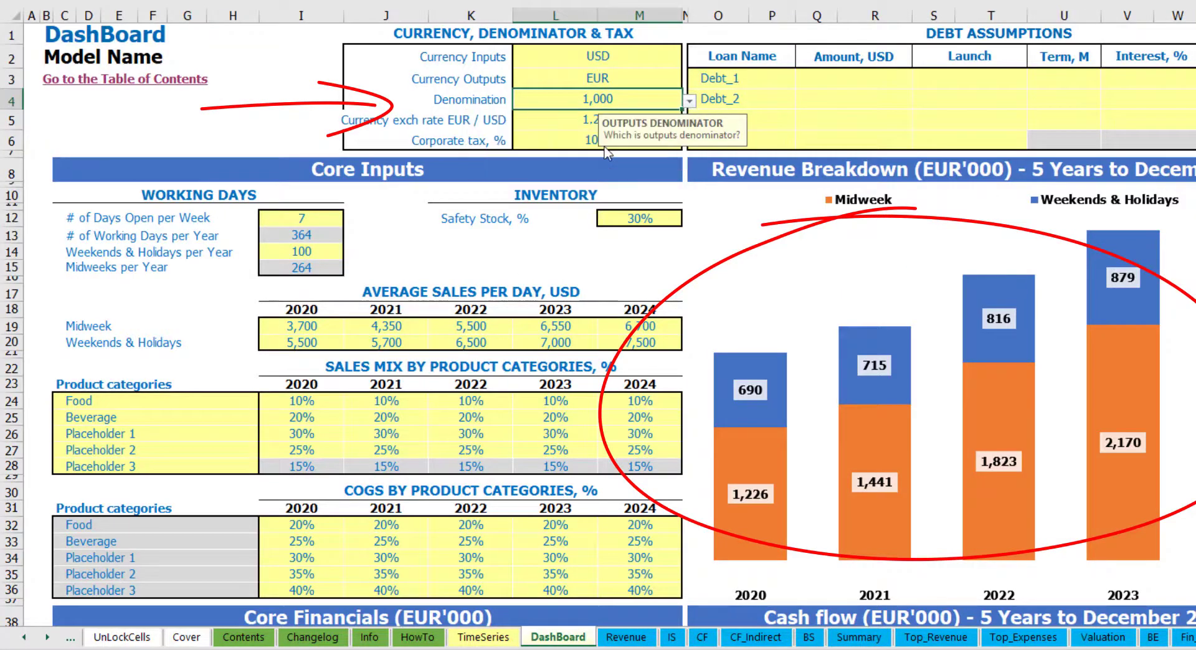
click(838, 637)
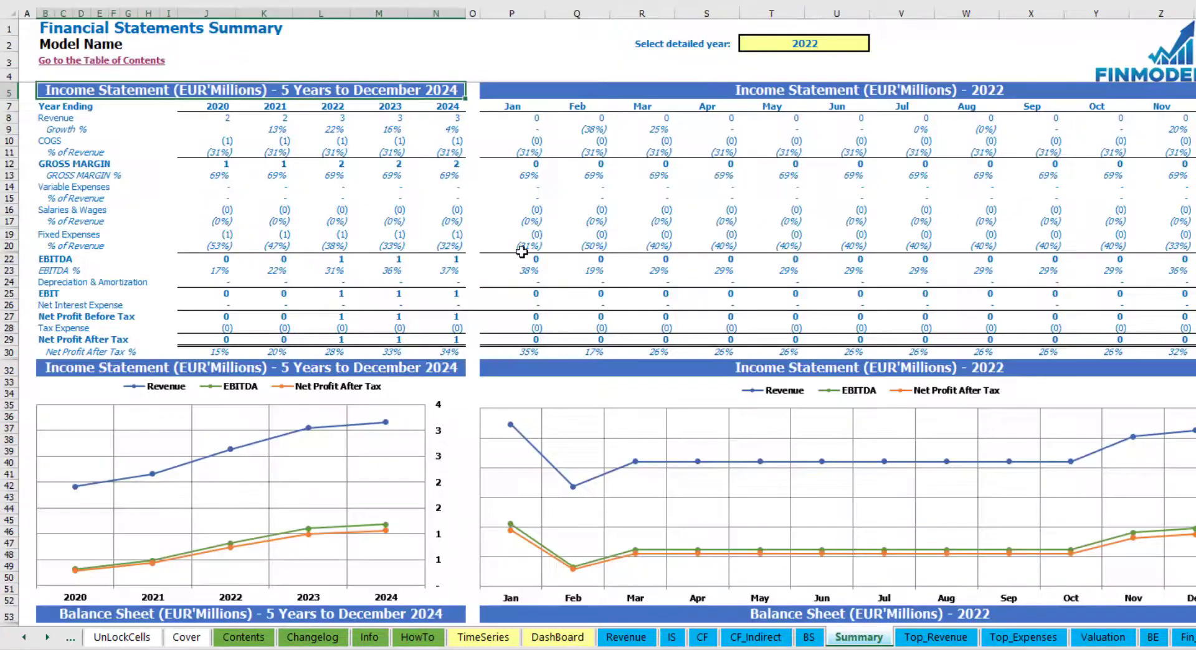
click(649, 91)
Set the DashBoard's Denomination to 1, check the Summary sheet and return to the DashBoard
click(557, 637)
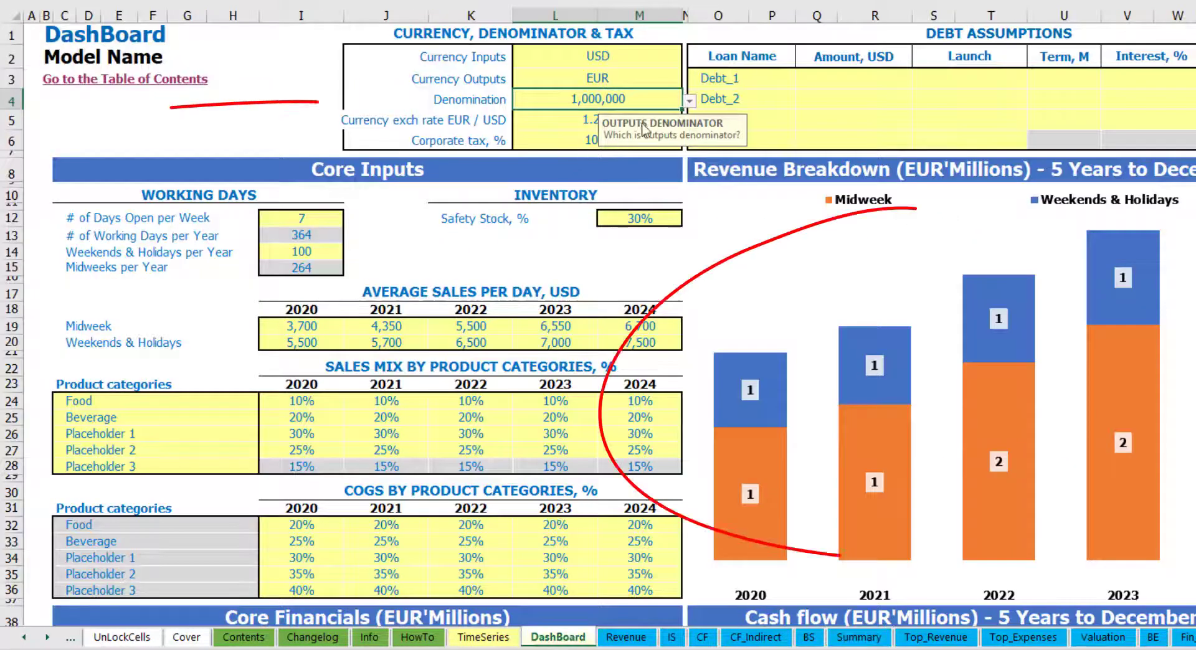
click(689, 101)
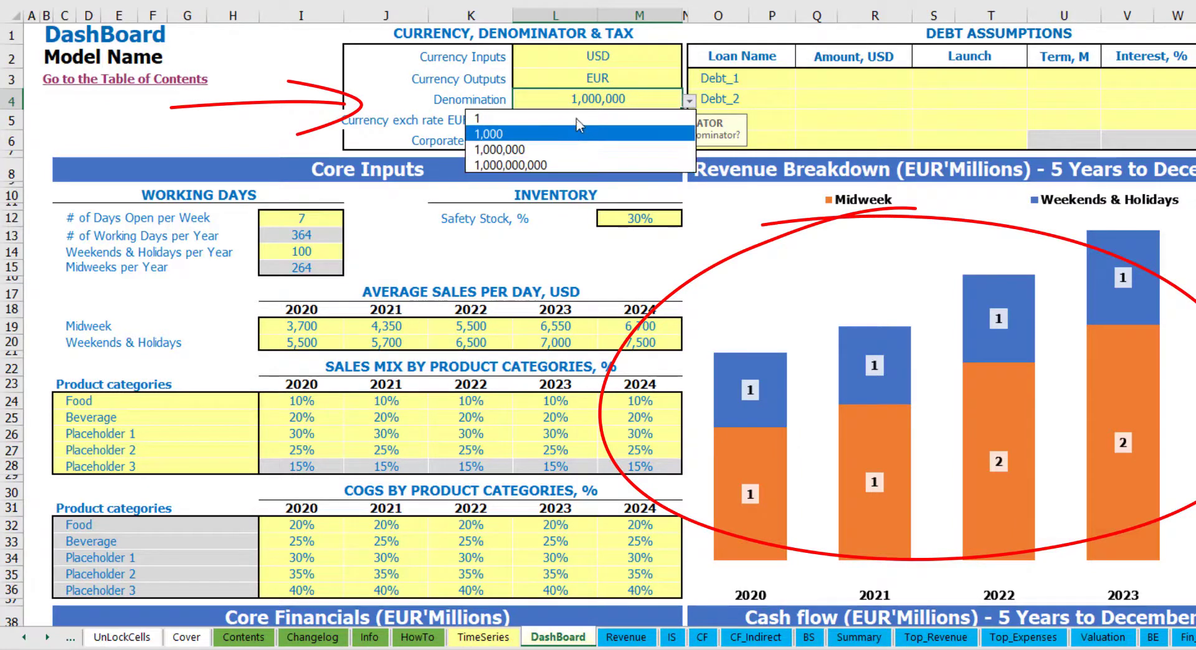
click(623, 119)
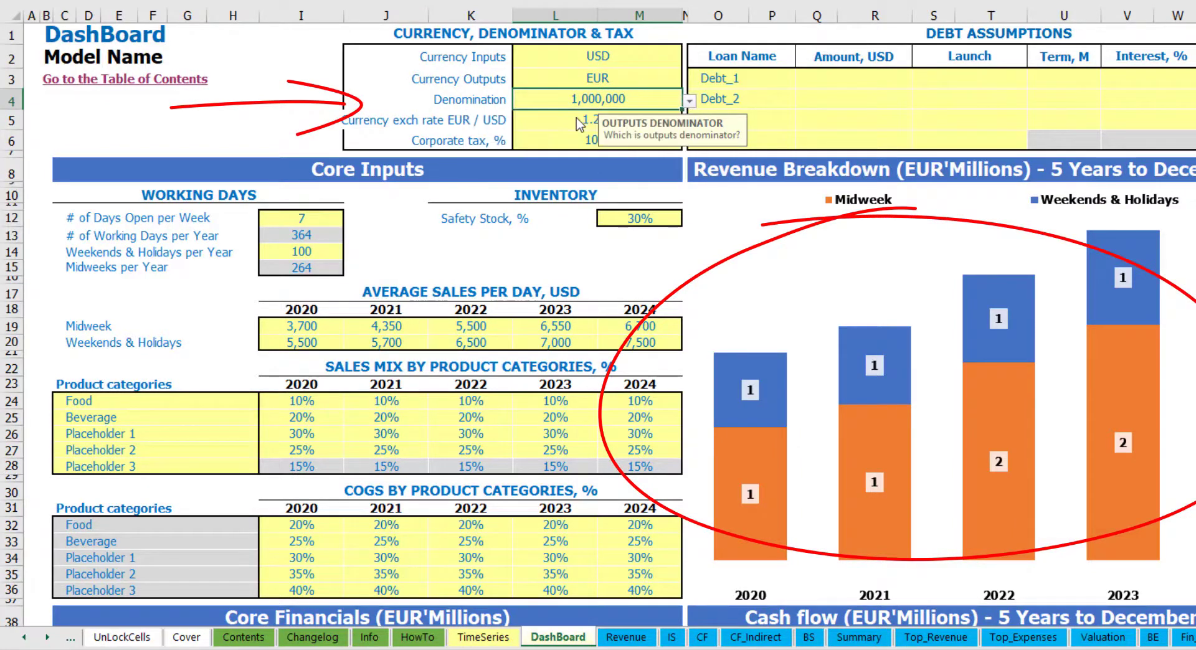
click(858, 638)
click(557, 637)
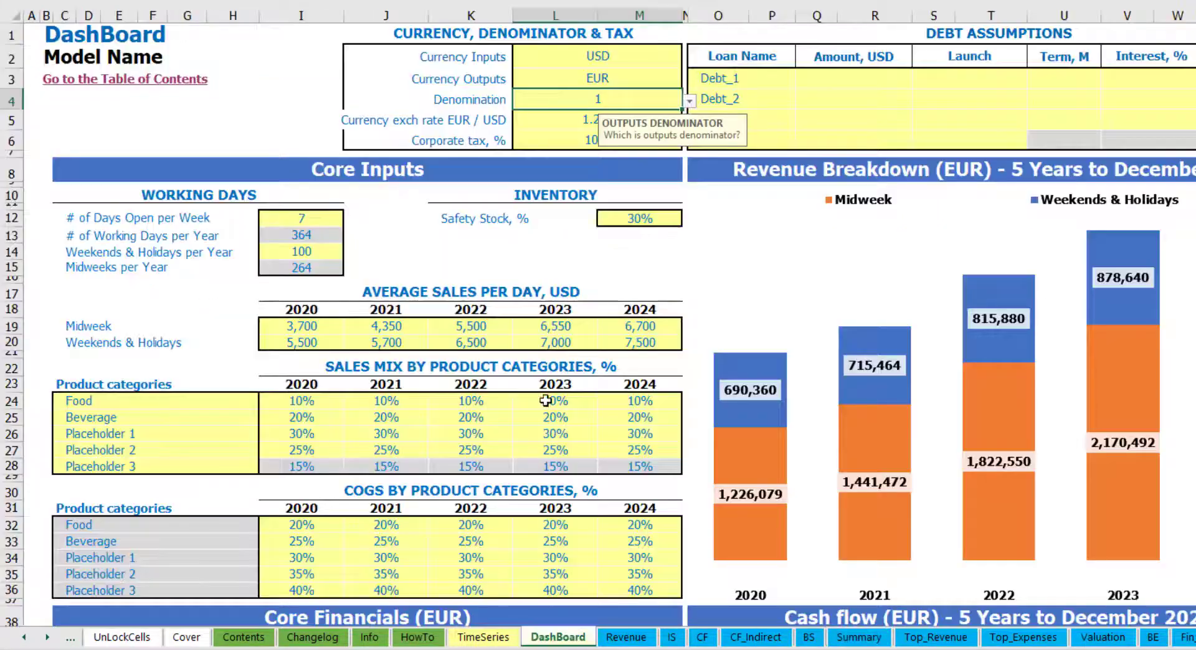
Set the Corporate tax to 15% and check the Tax Expense row in the monthly Income Statement
click(563, 132)
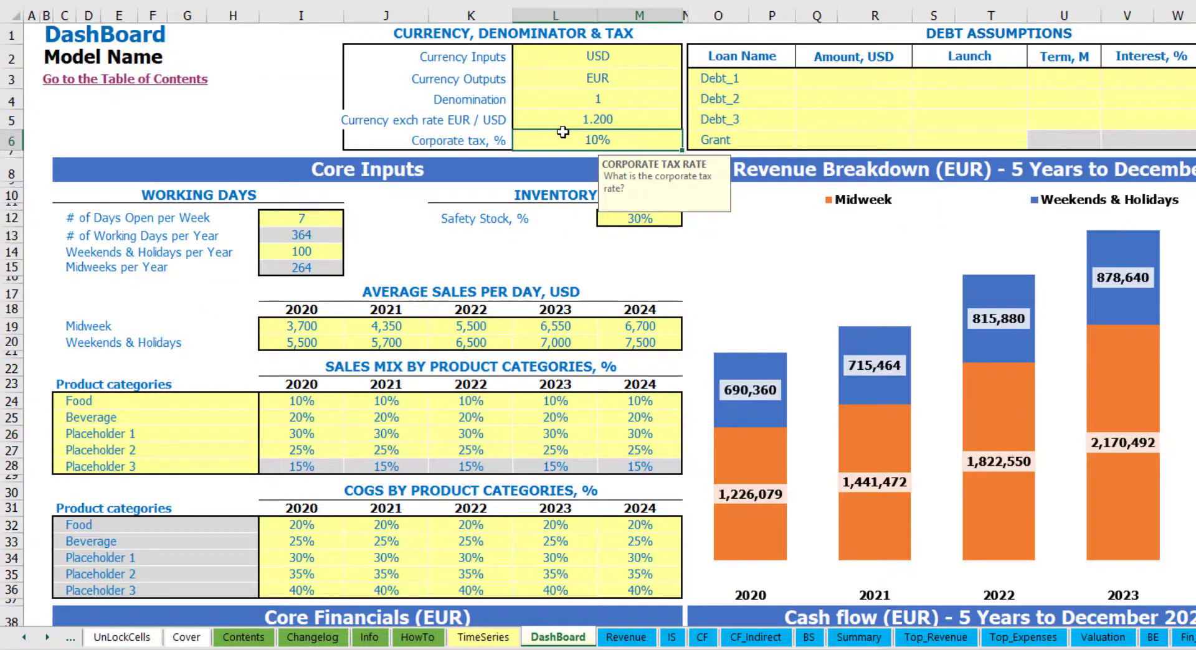
text(15)
key(Return)
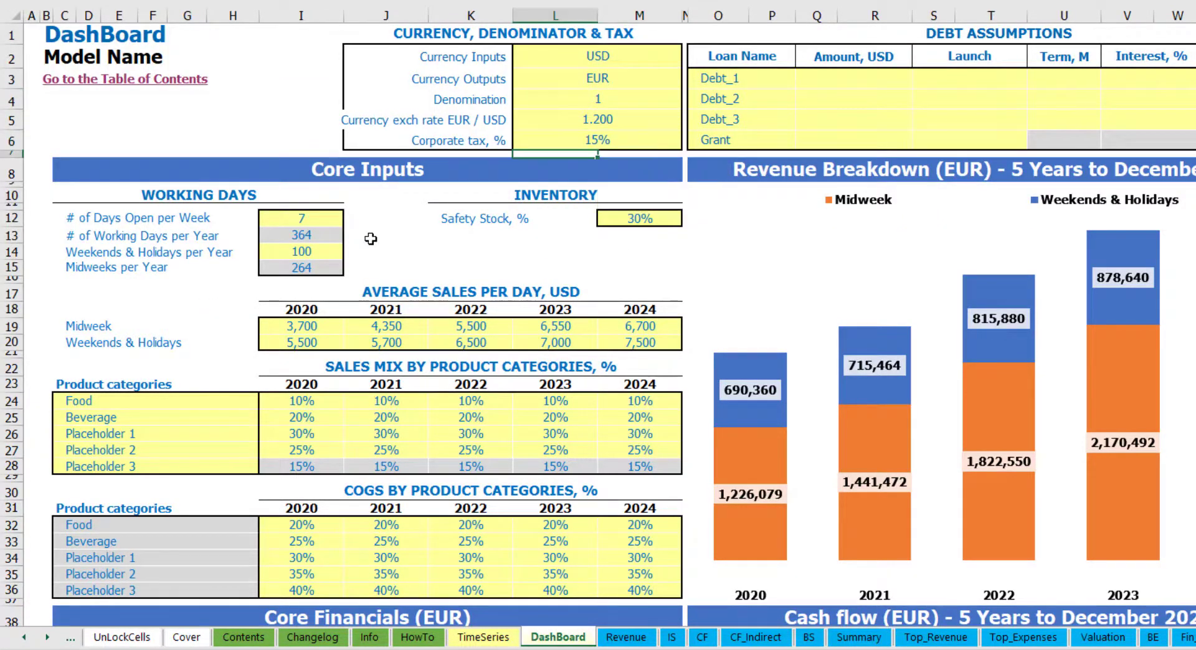
click(673, 637)
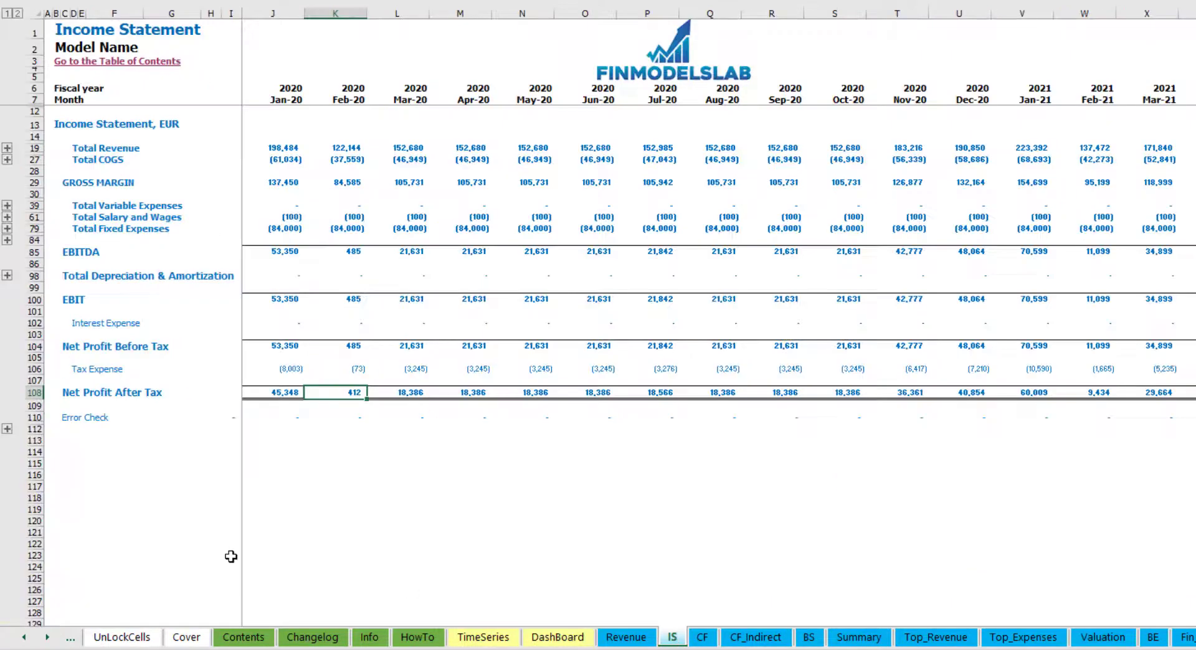
click(35, 370)
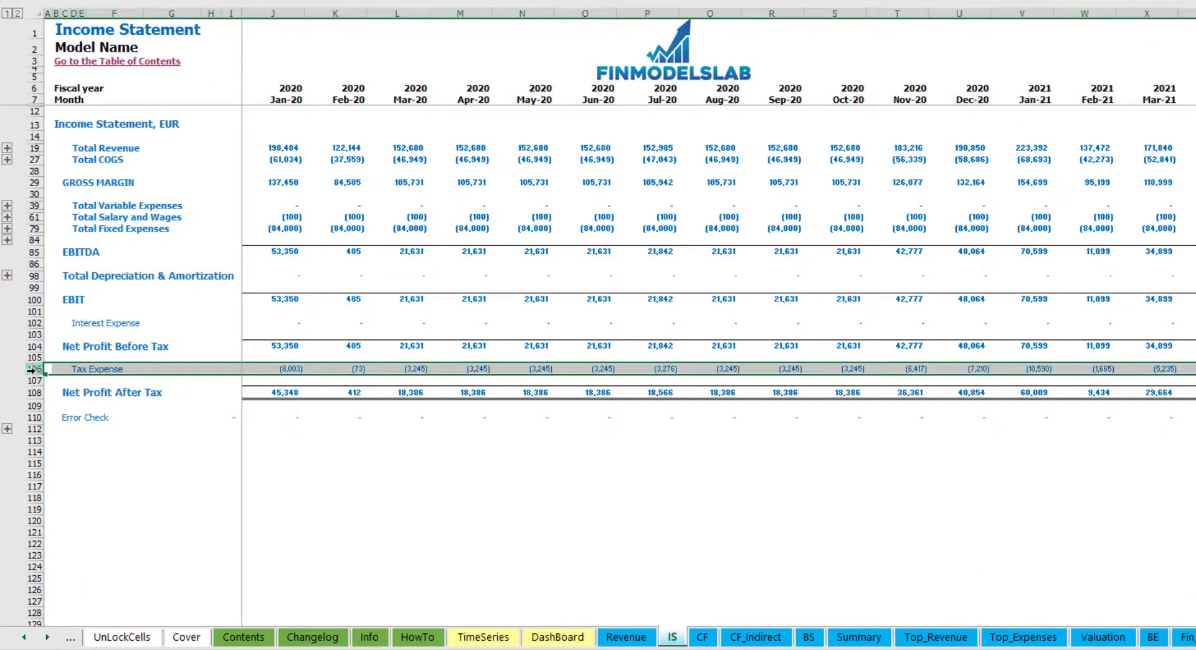